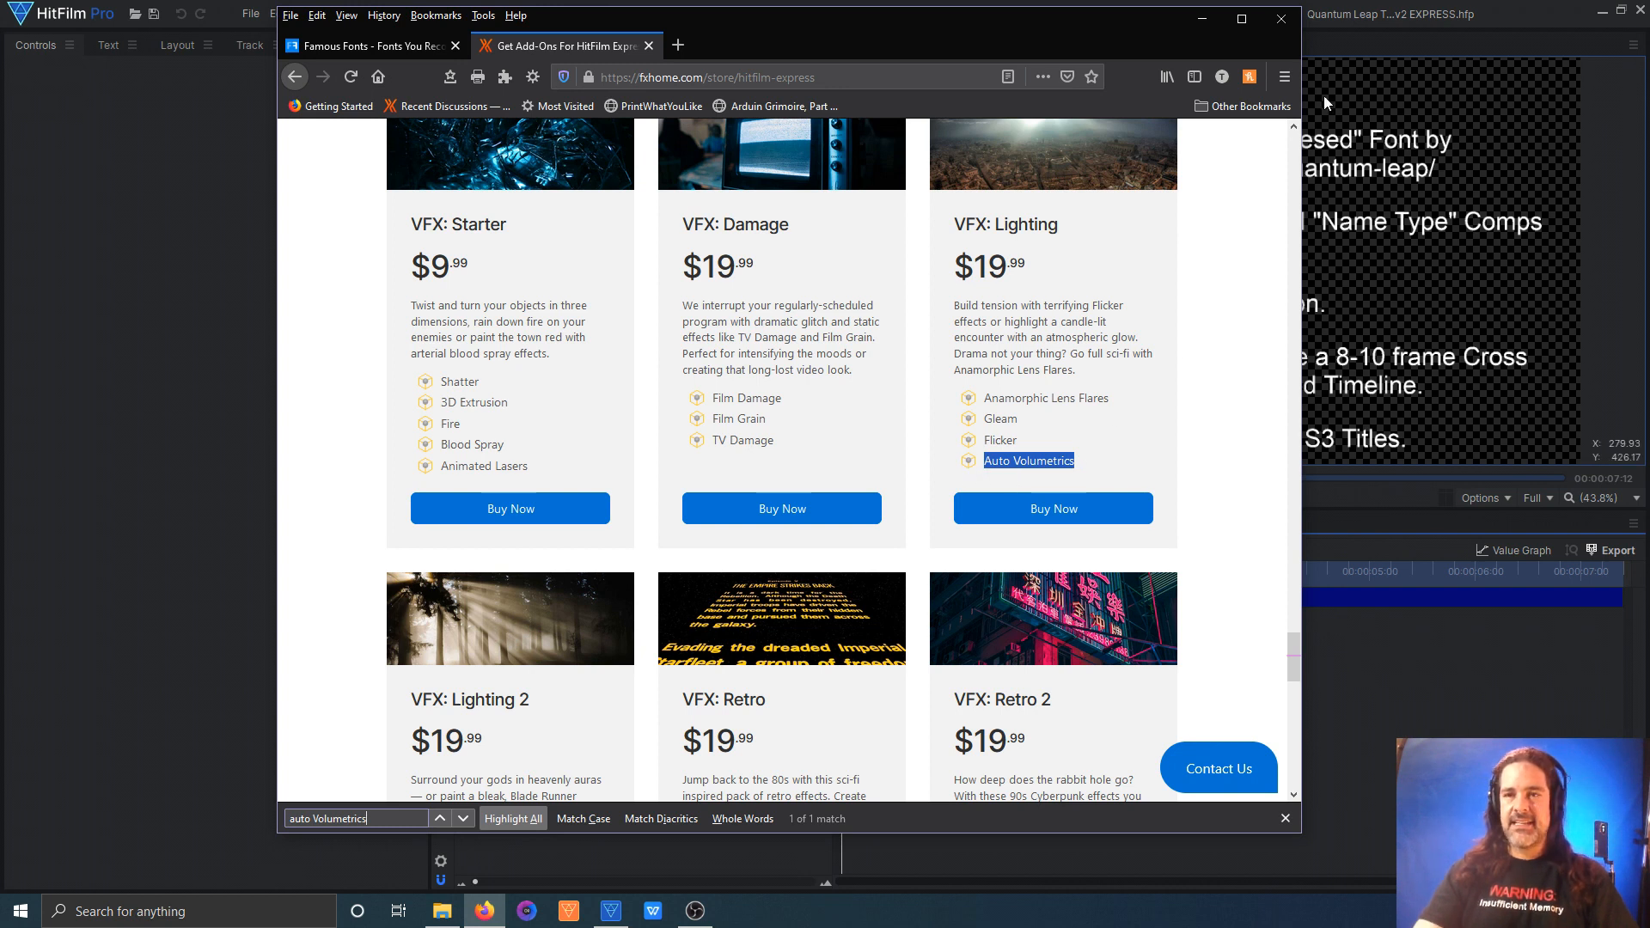
Step: Search the Famous Fonts site in the browser for "quantum leap", view the Quantum Leap font page, and close the browser
click(1323, 40)
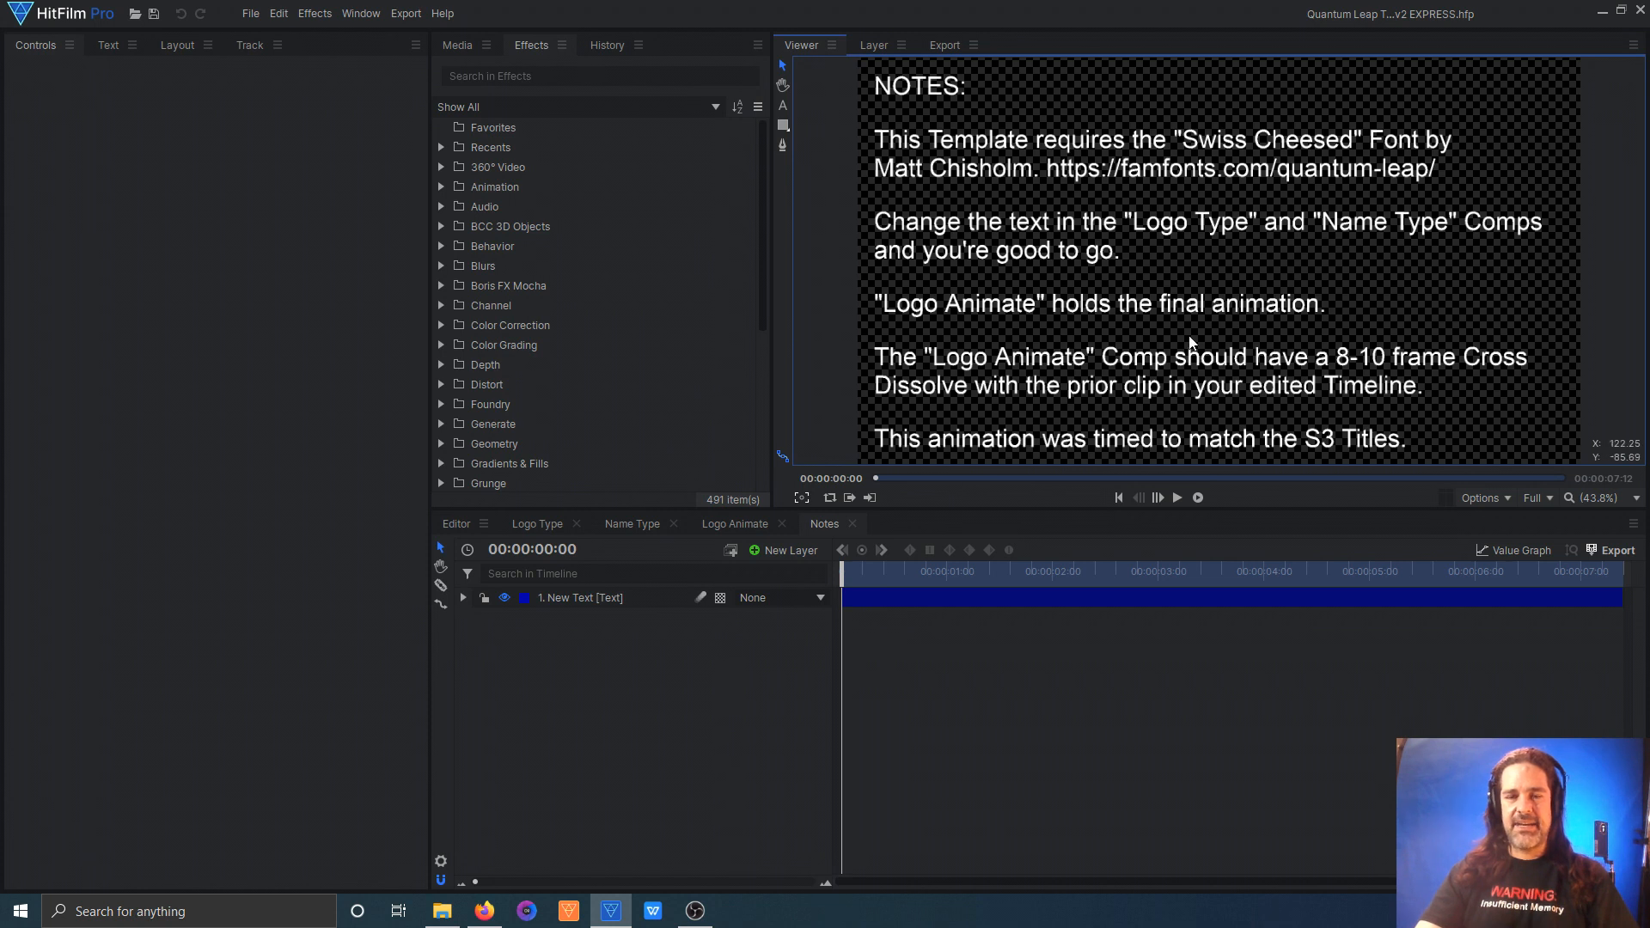
click(484, 911)
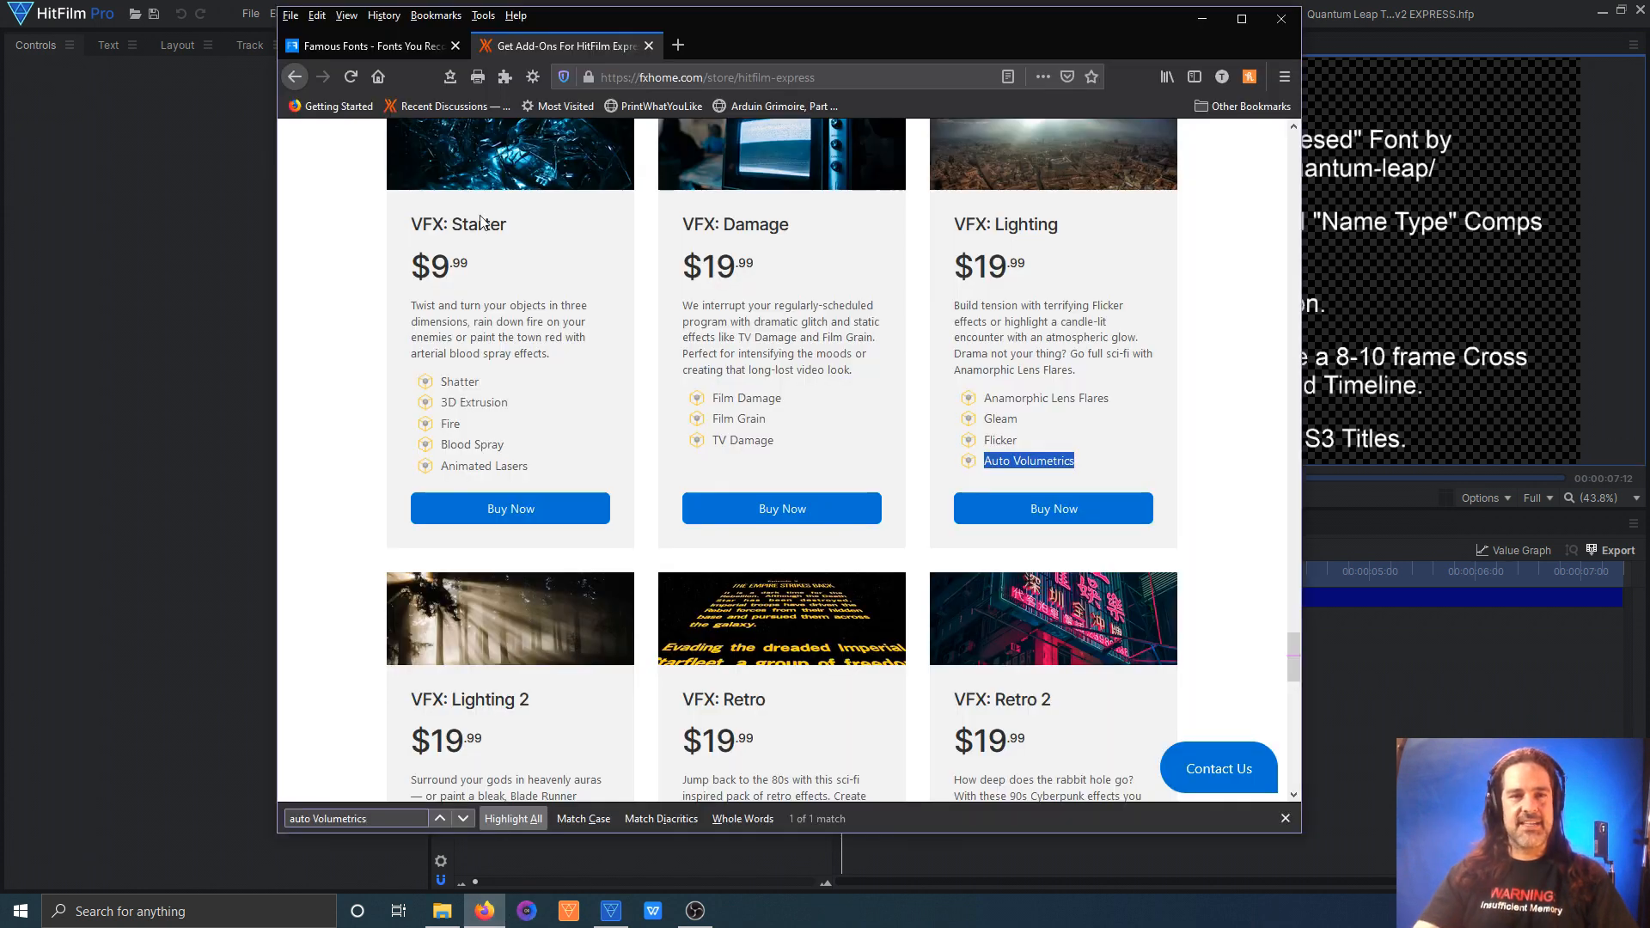
click(399, 48)
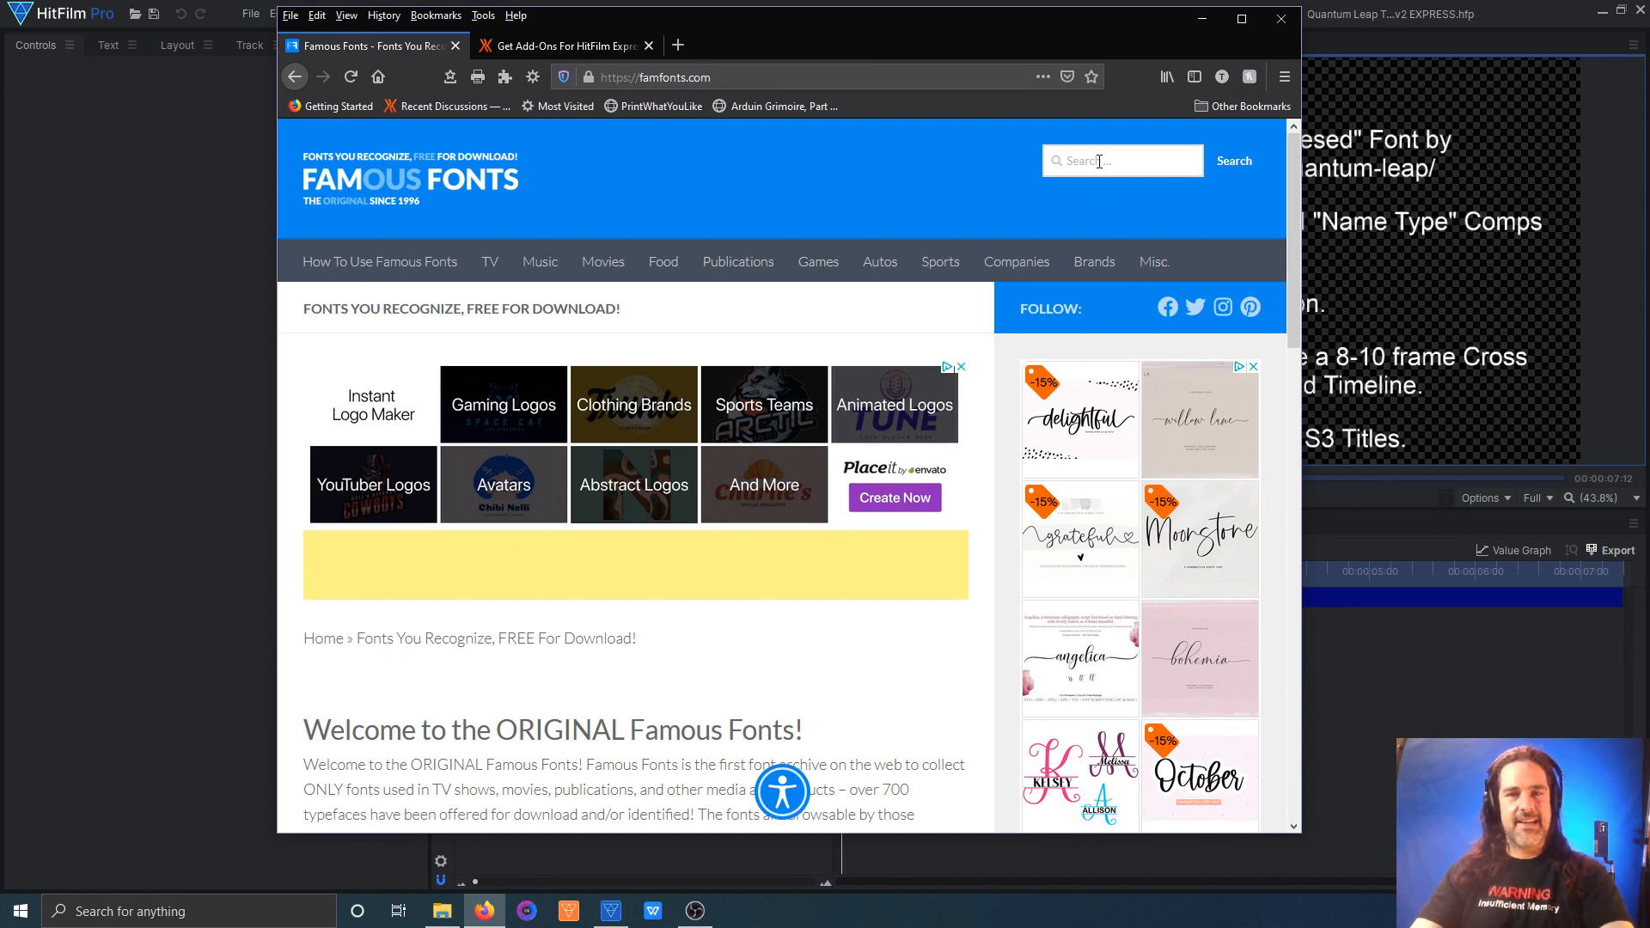
click(1089, 158)
text(quantym)
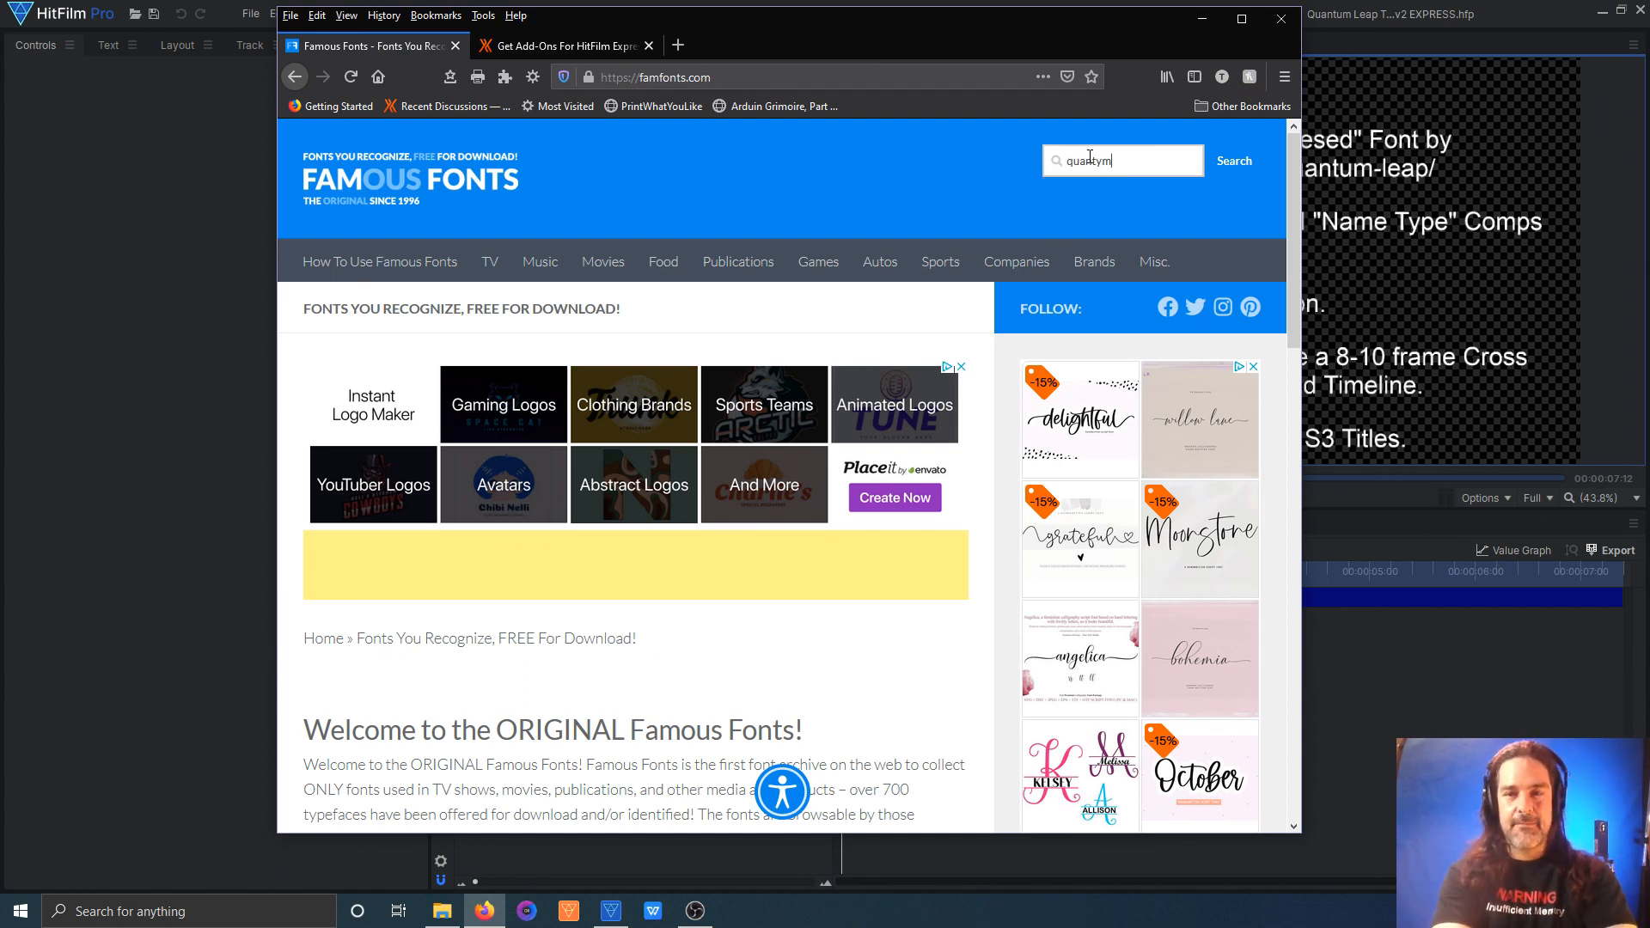
key(BackSpace)
click(1086, 190)
key(Return)
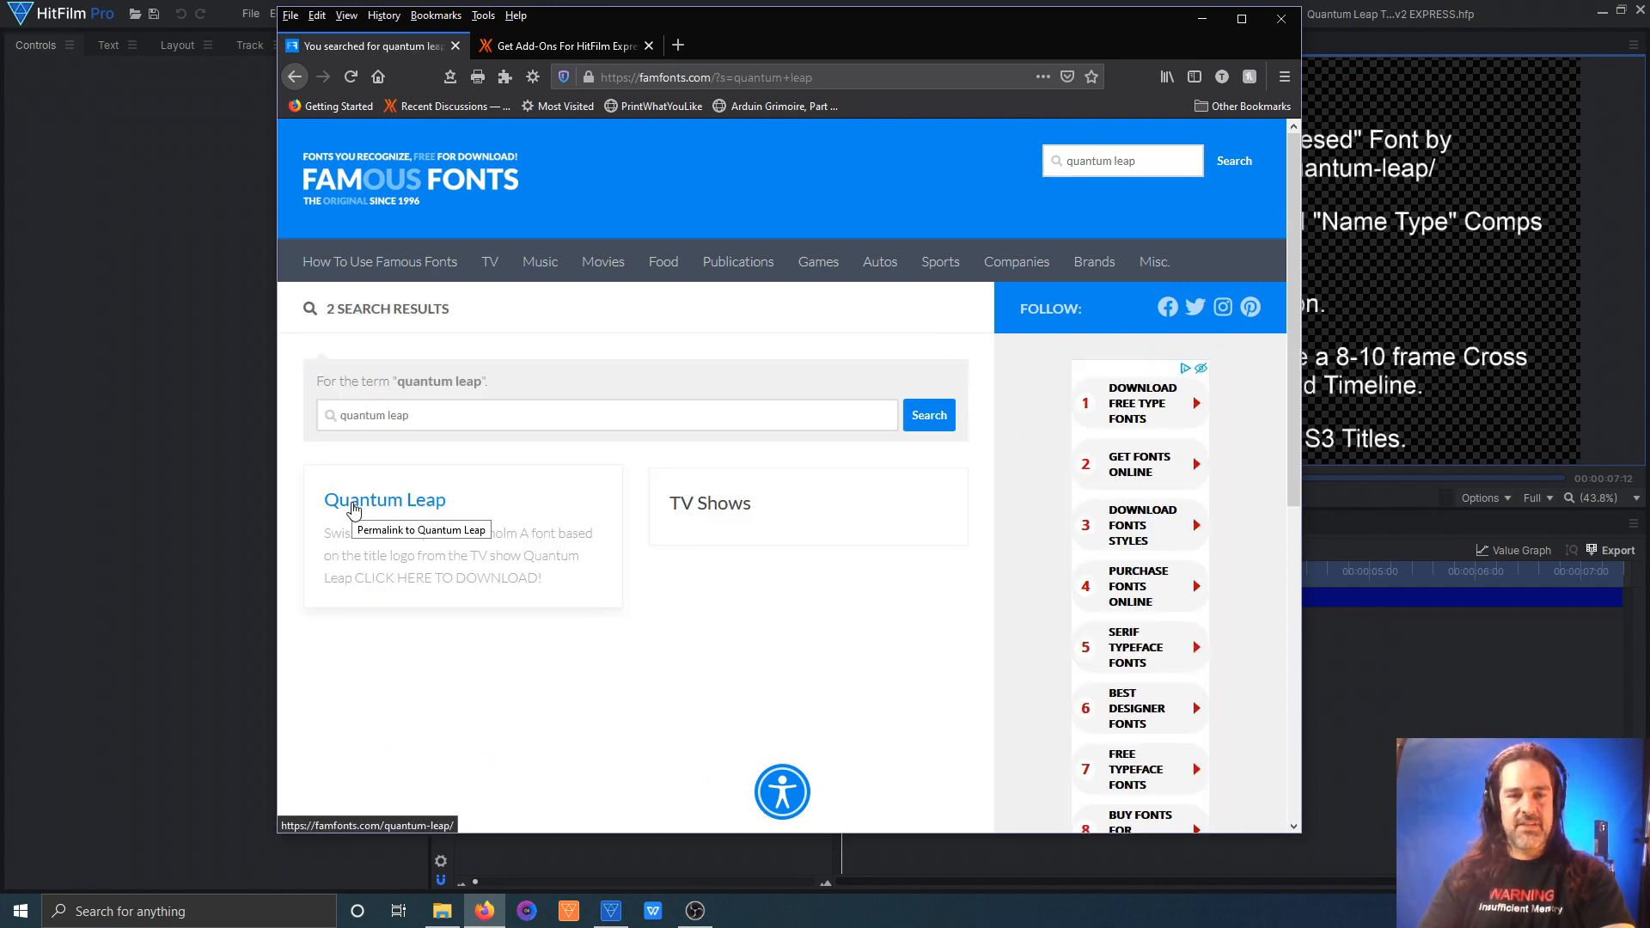
click(352, 510)
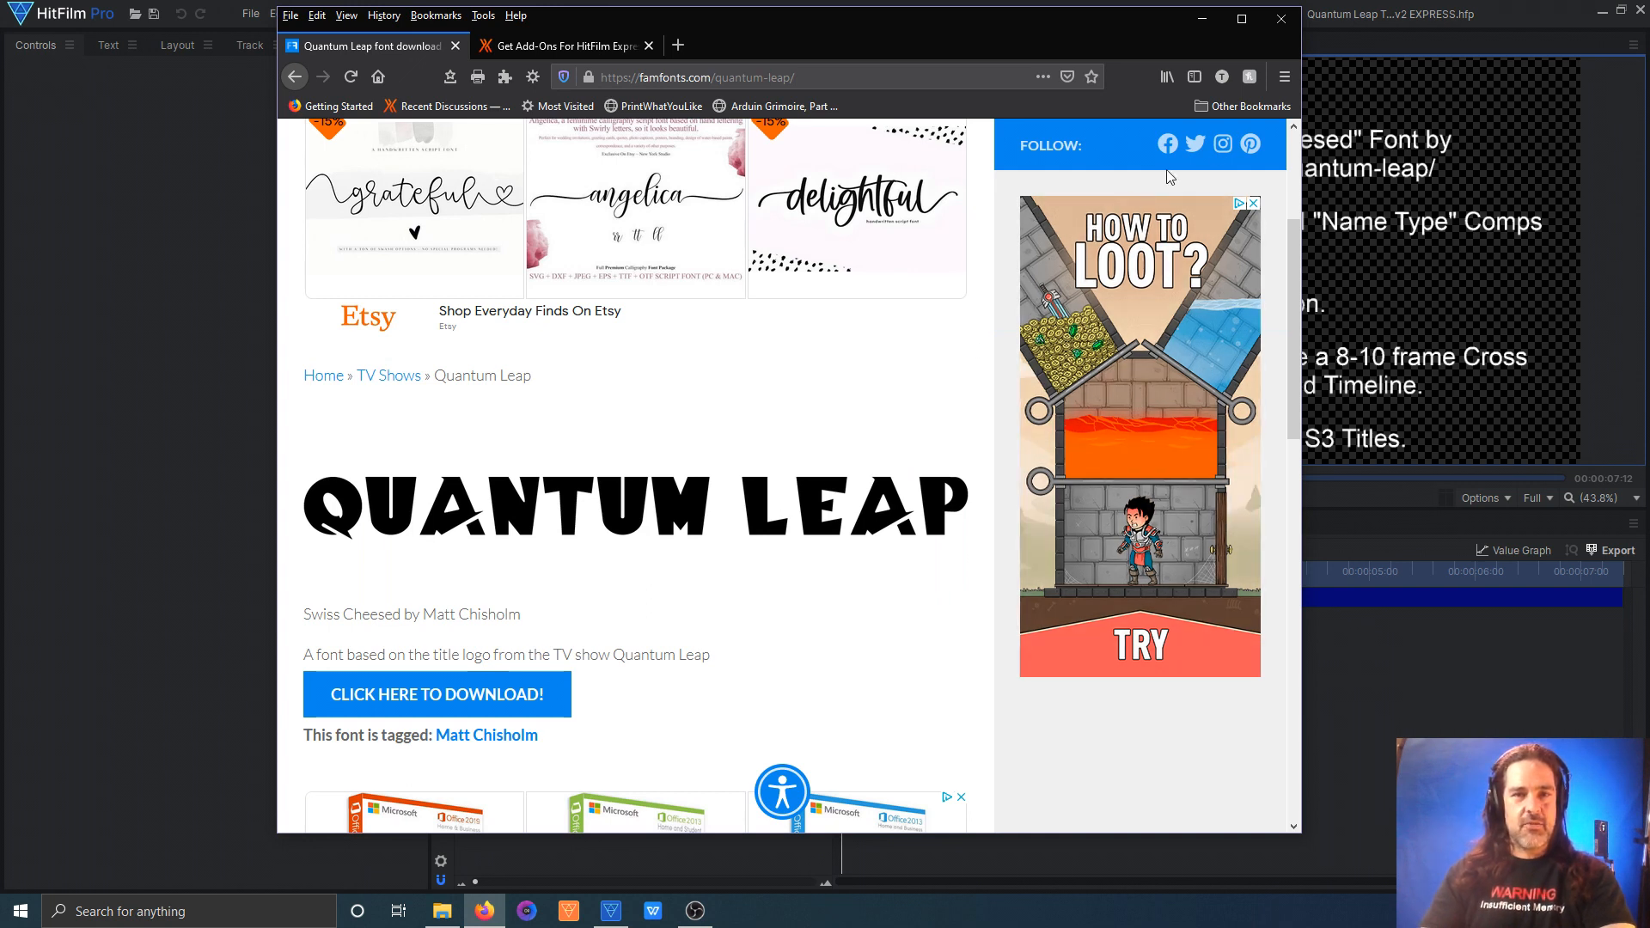
click(1281, 19)
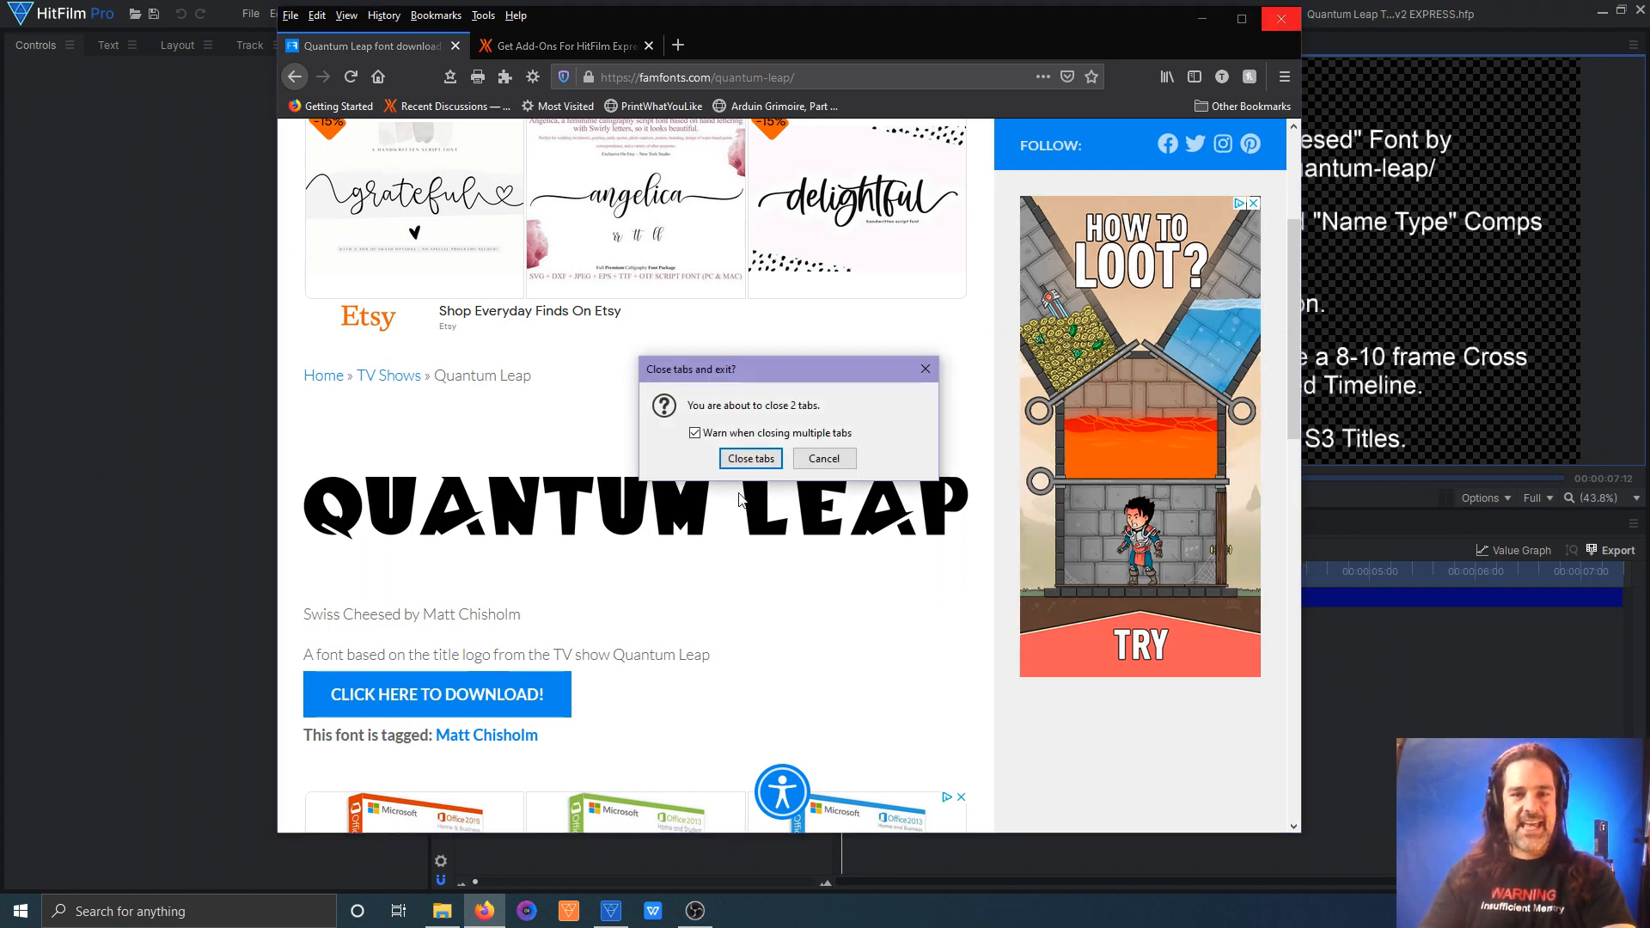
click(749, 457)
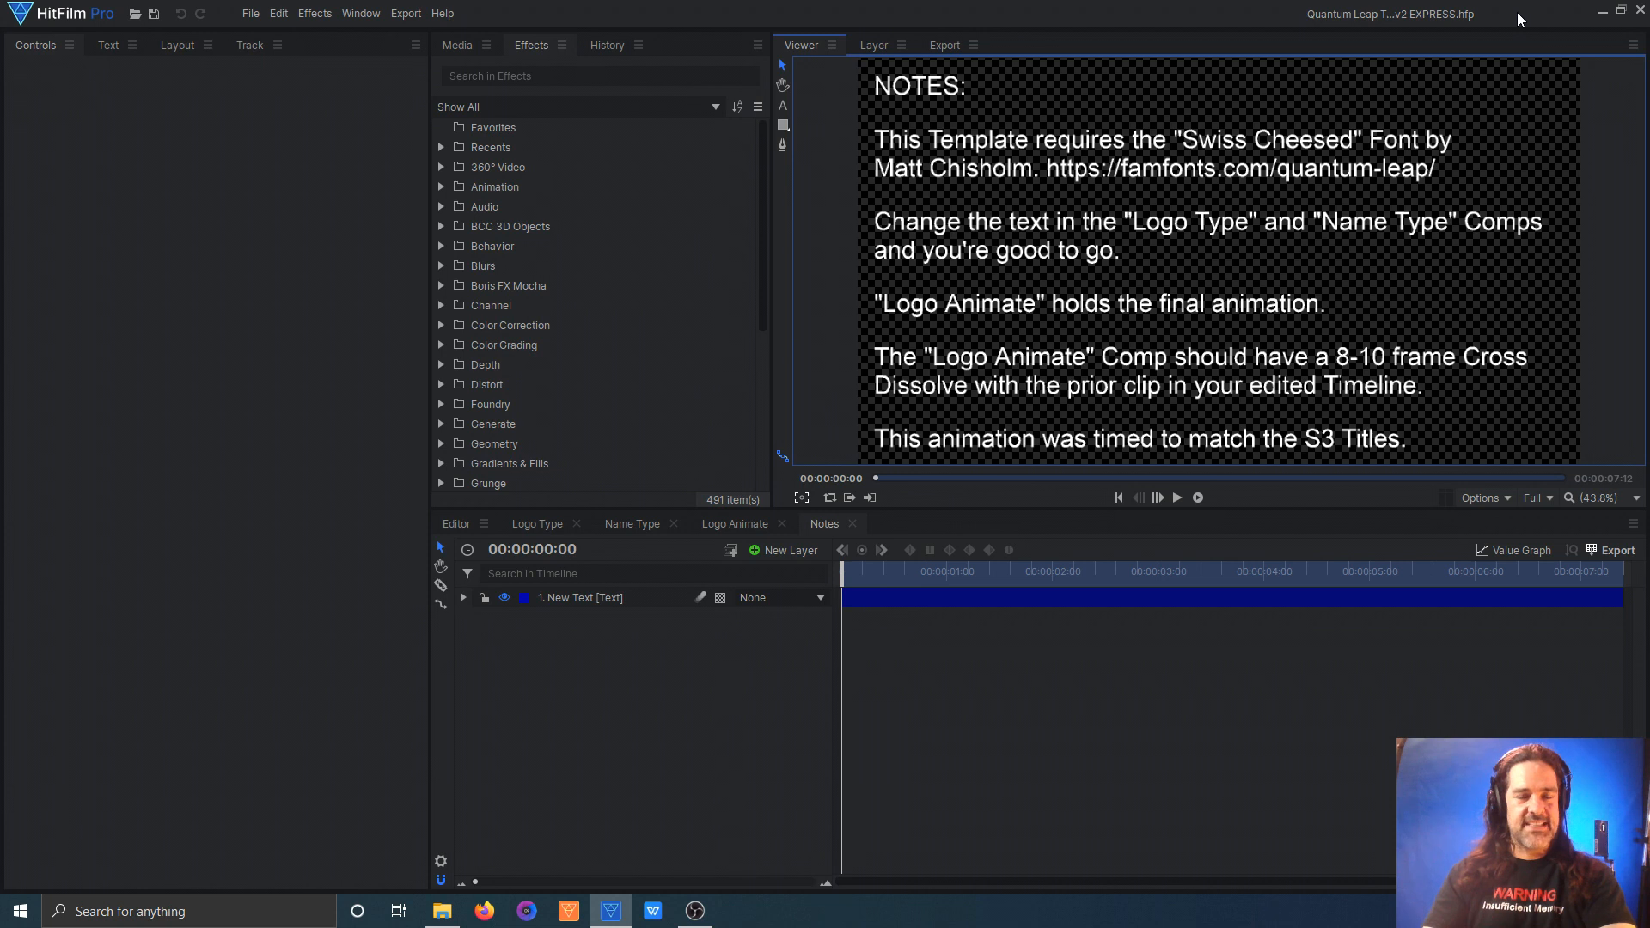
Step: Replace the text in the Logo Type comp with "TEMPLATE" on the first line and "LEAP" on the second
click(527, 526)
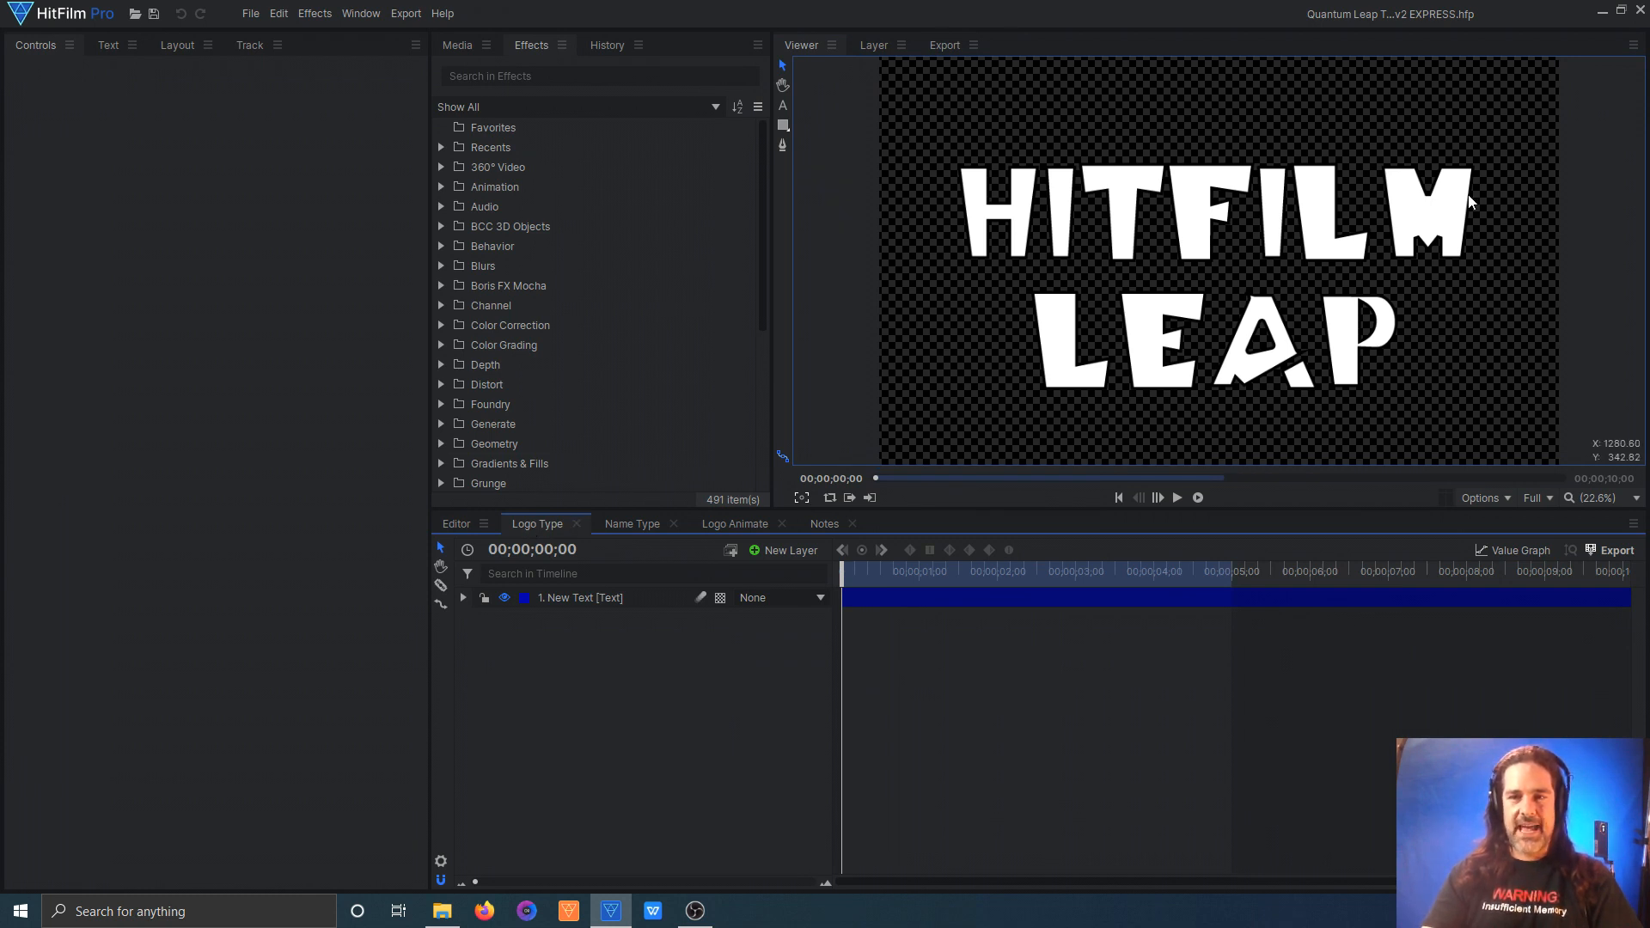
click(784, 106)
drag(1416, 354, 871, 203)
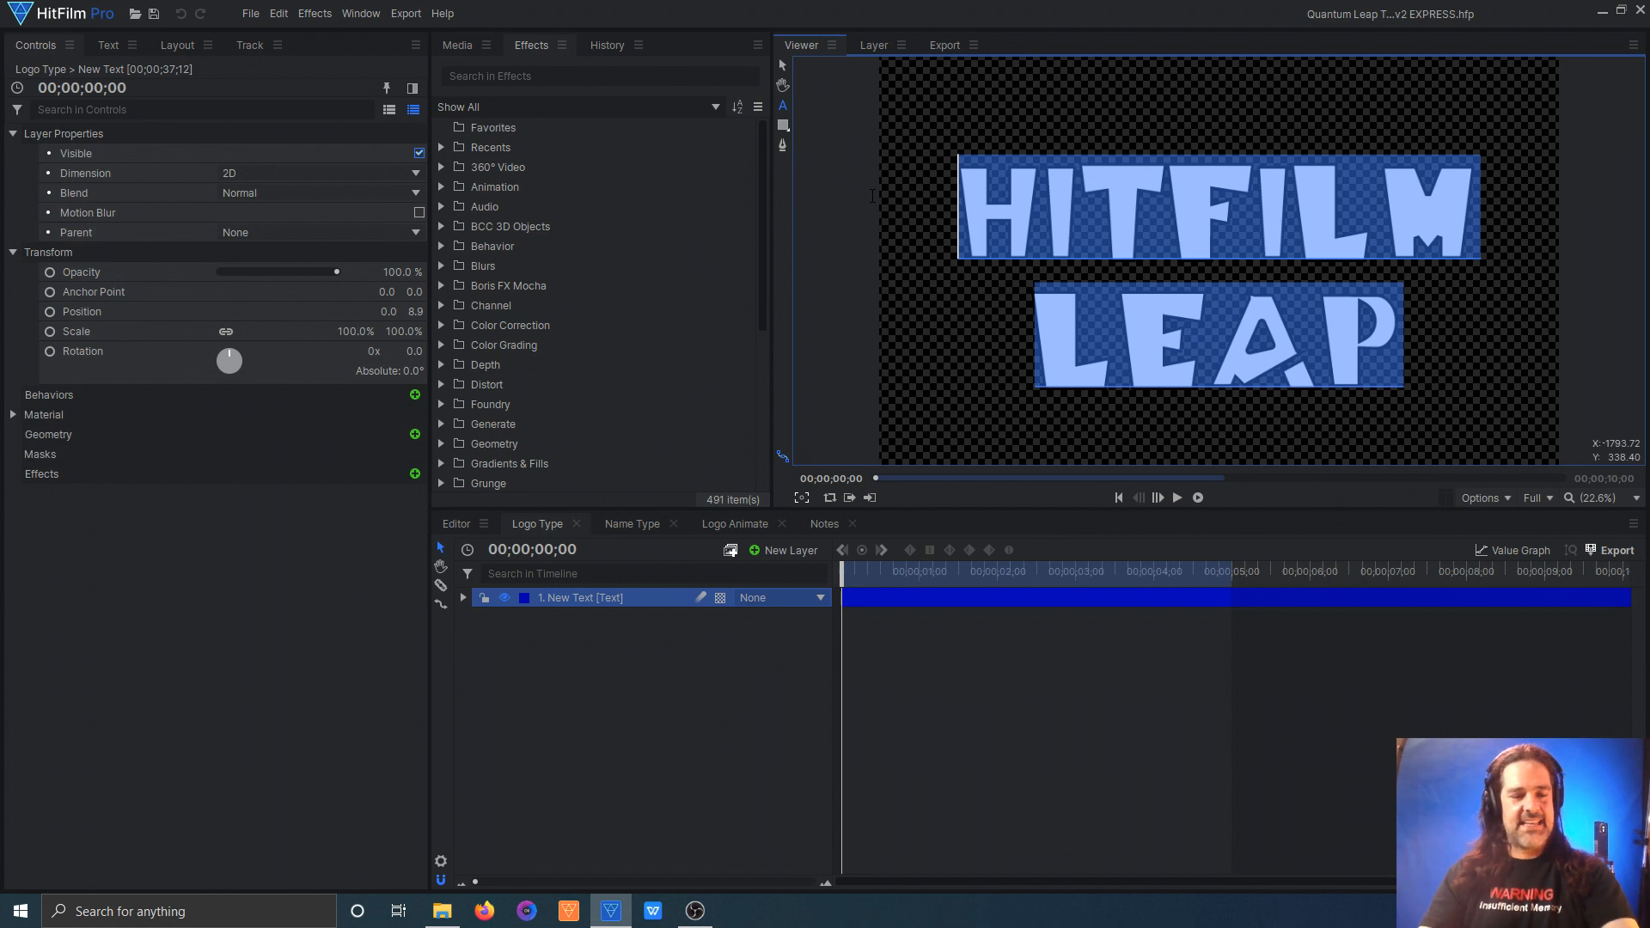
text(TEMPLATE)
key(Return)
text(LEAP)
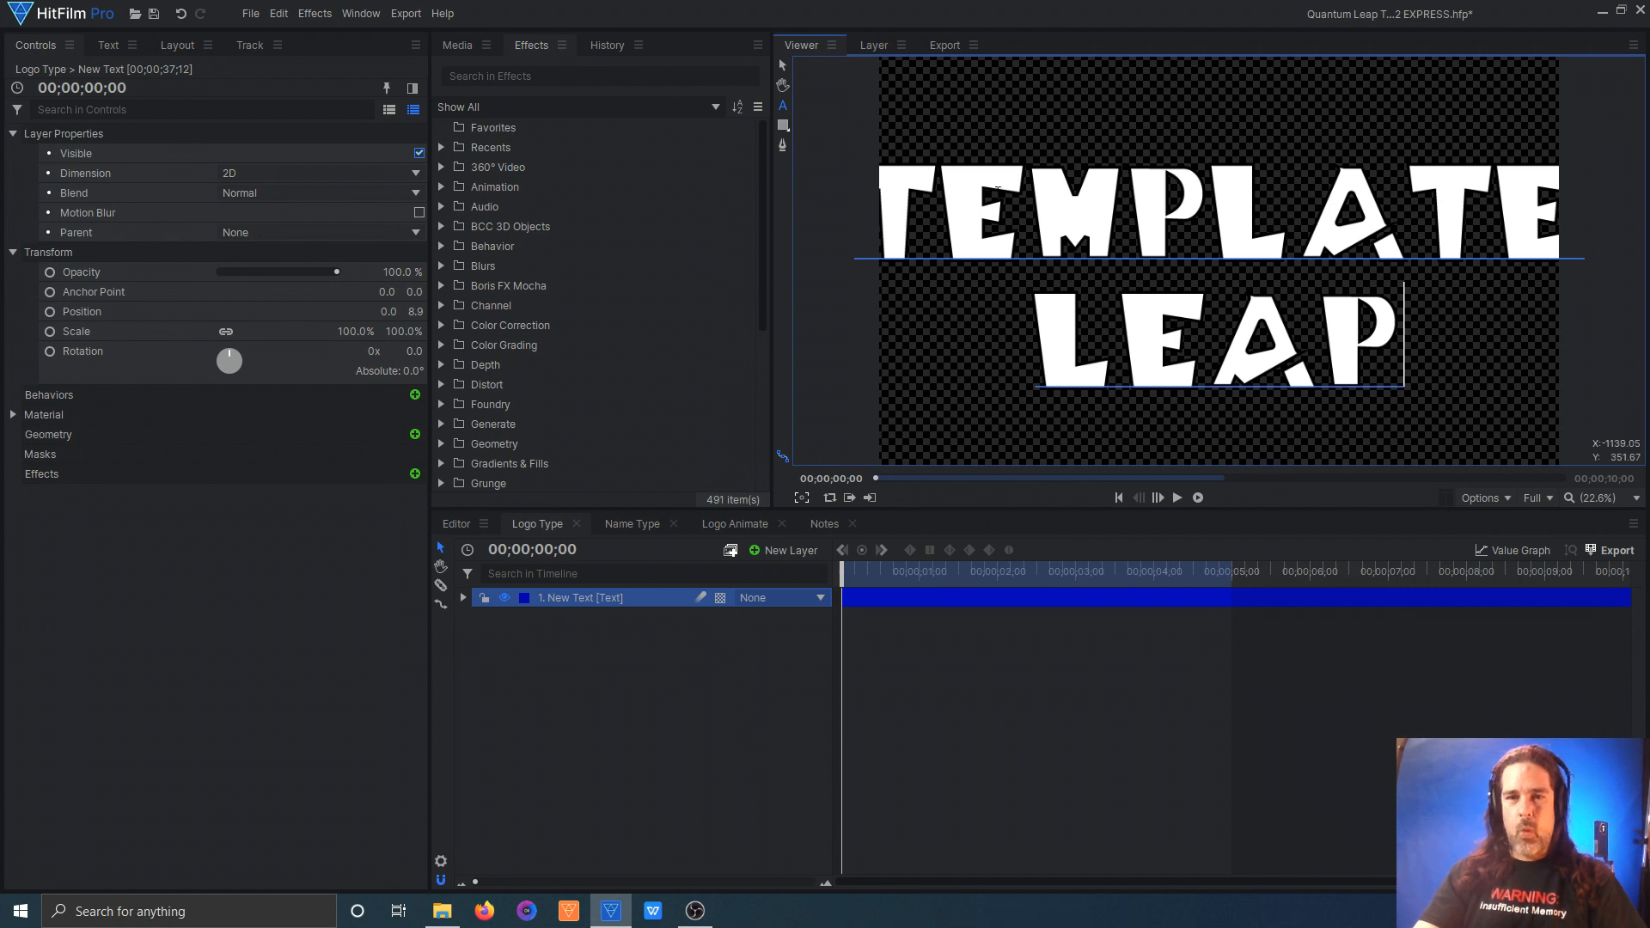
Step: Set the width of the Logo Type composite shot to 3900
click(441, 861)
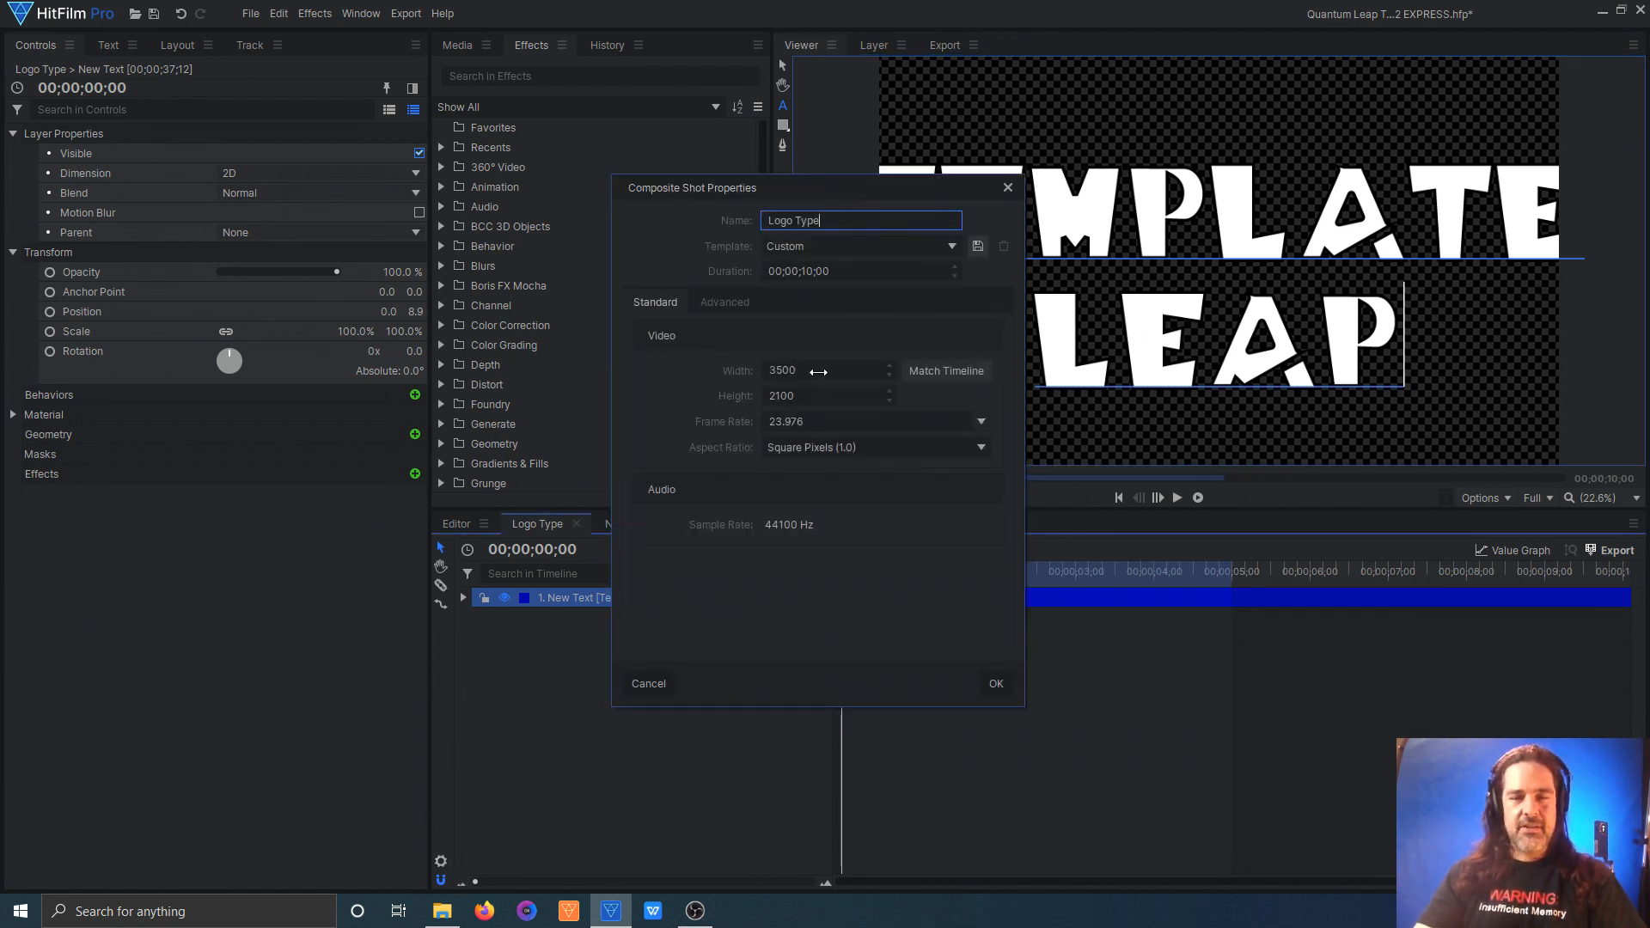
double_click(819, 373)
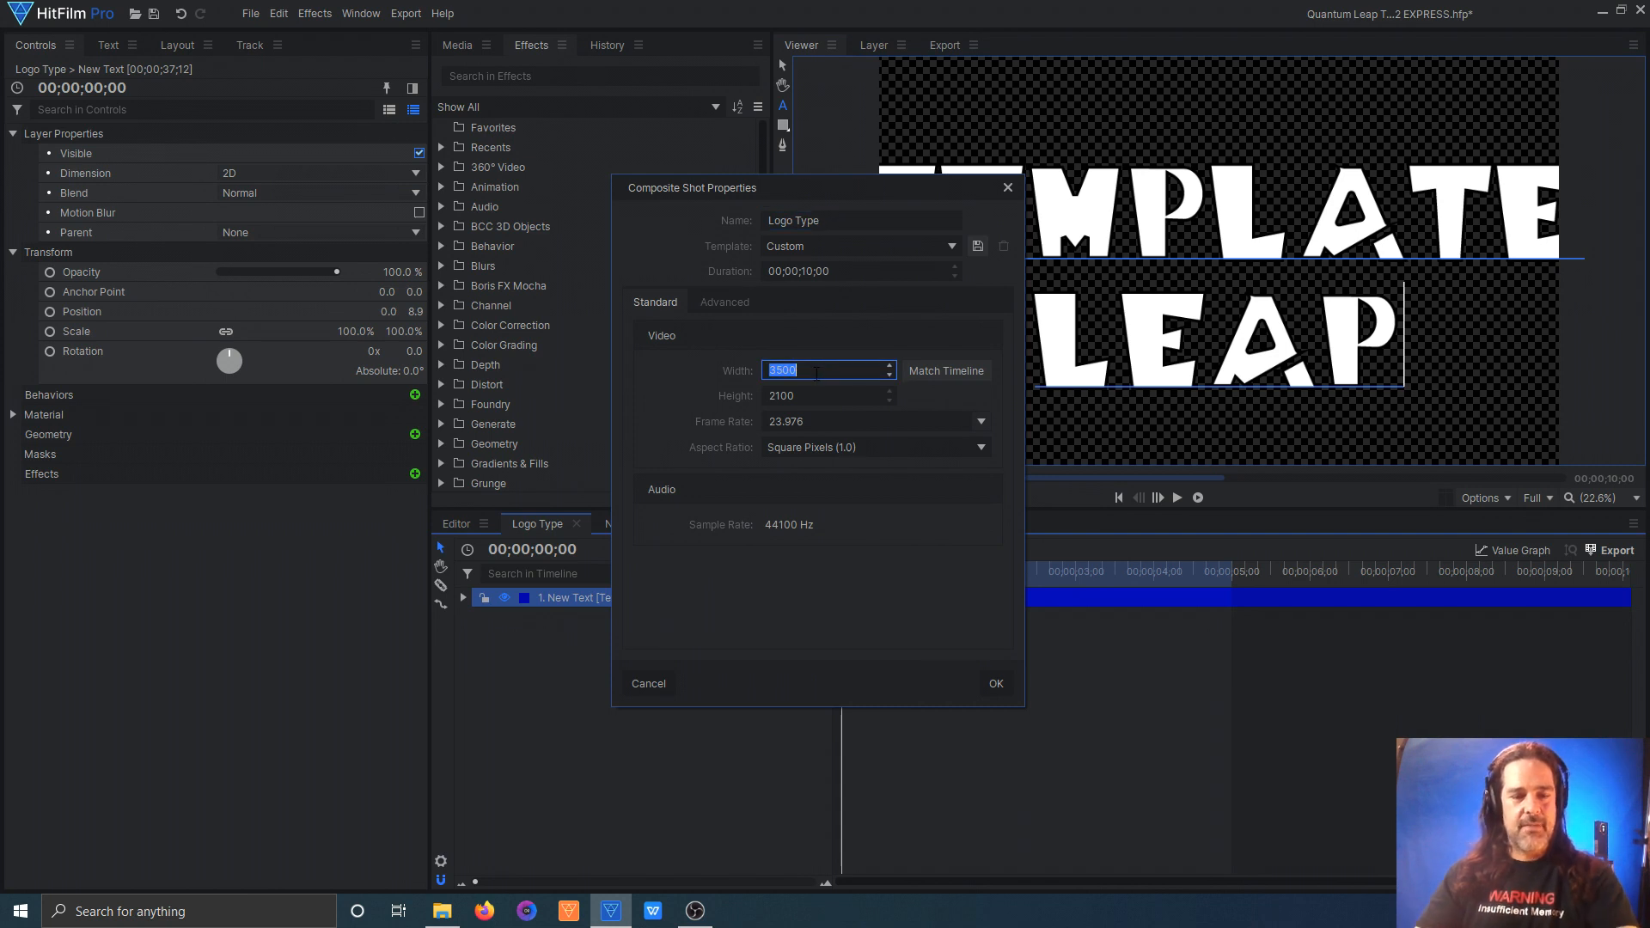
text(390)
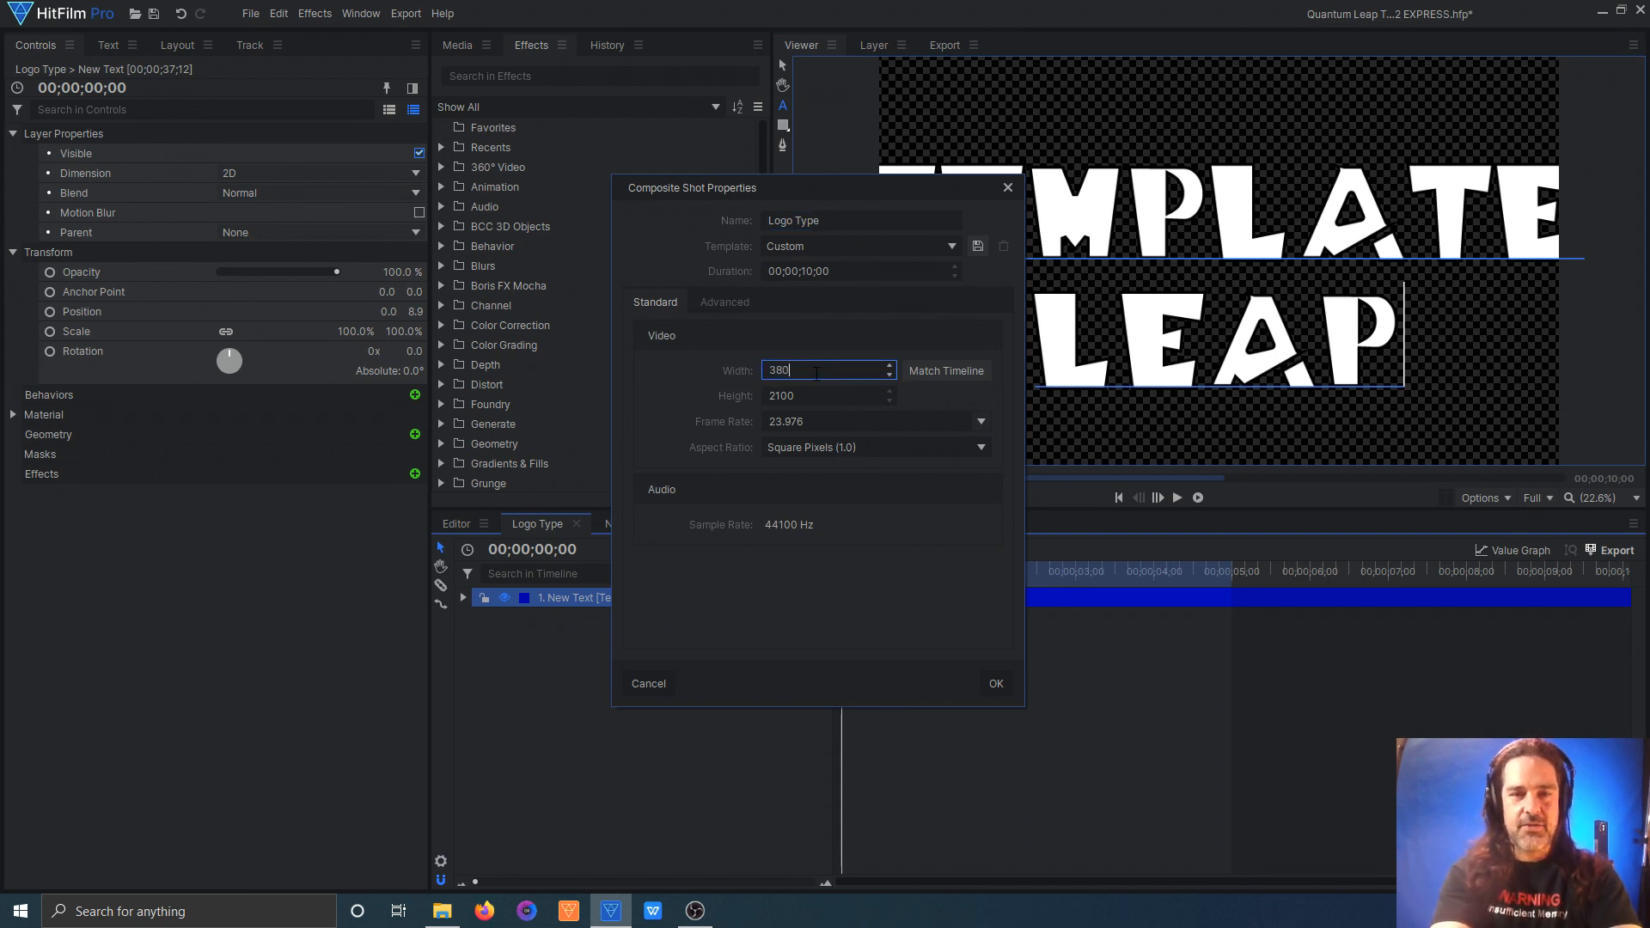
text(0)
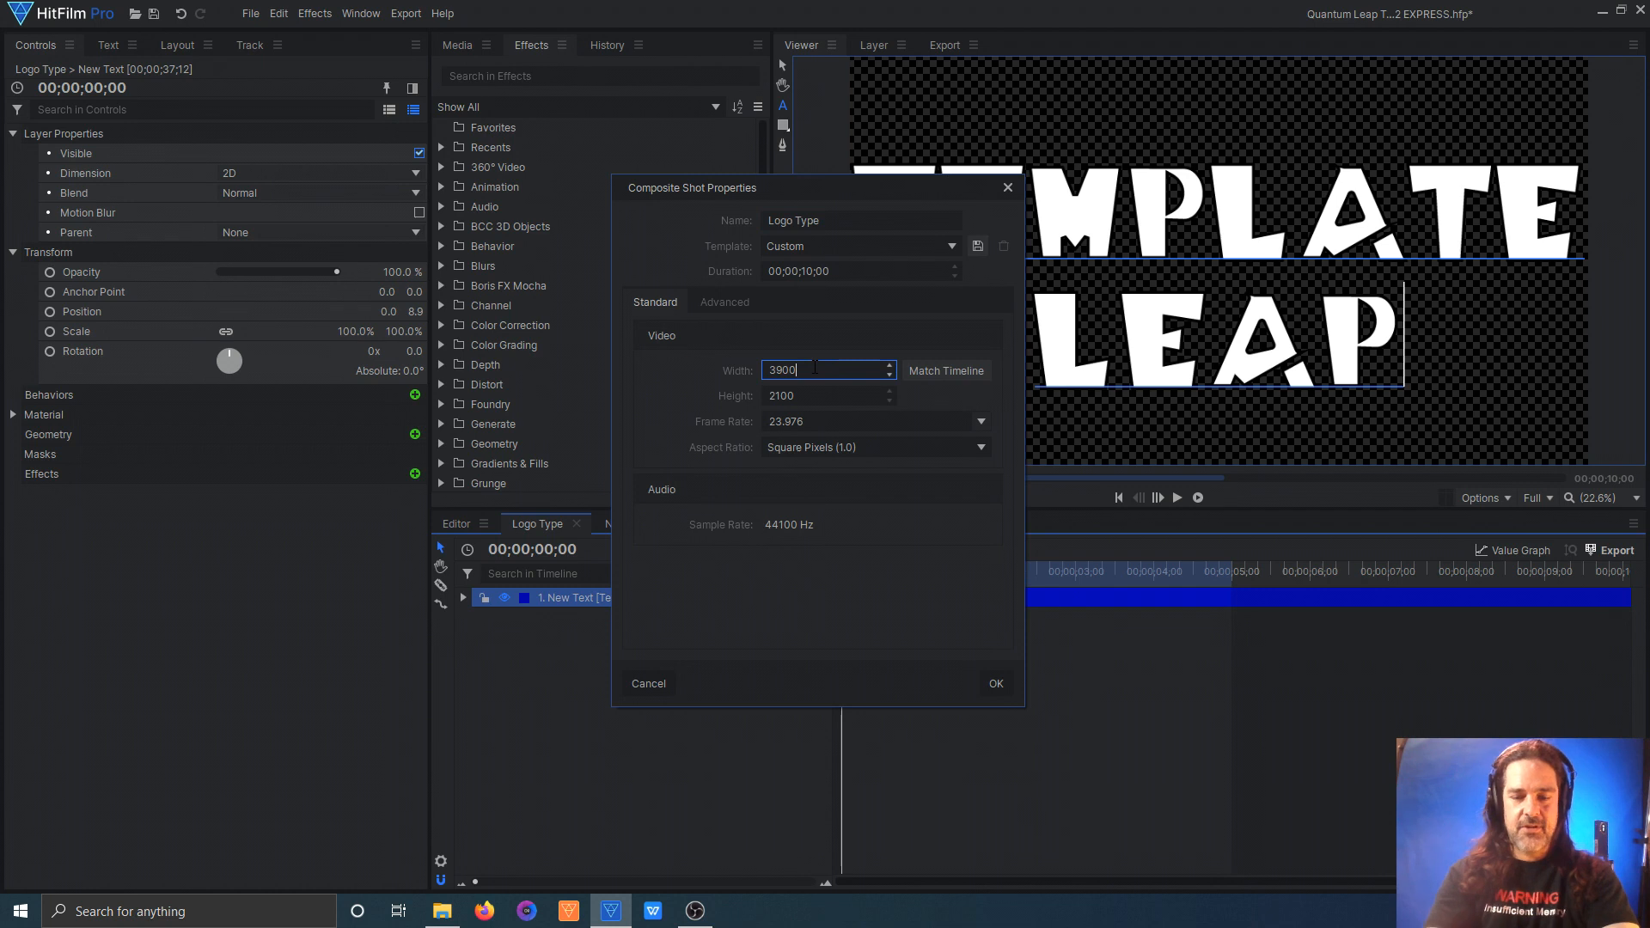
click(996, 683)
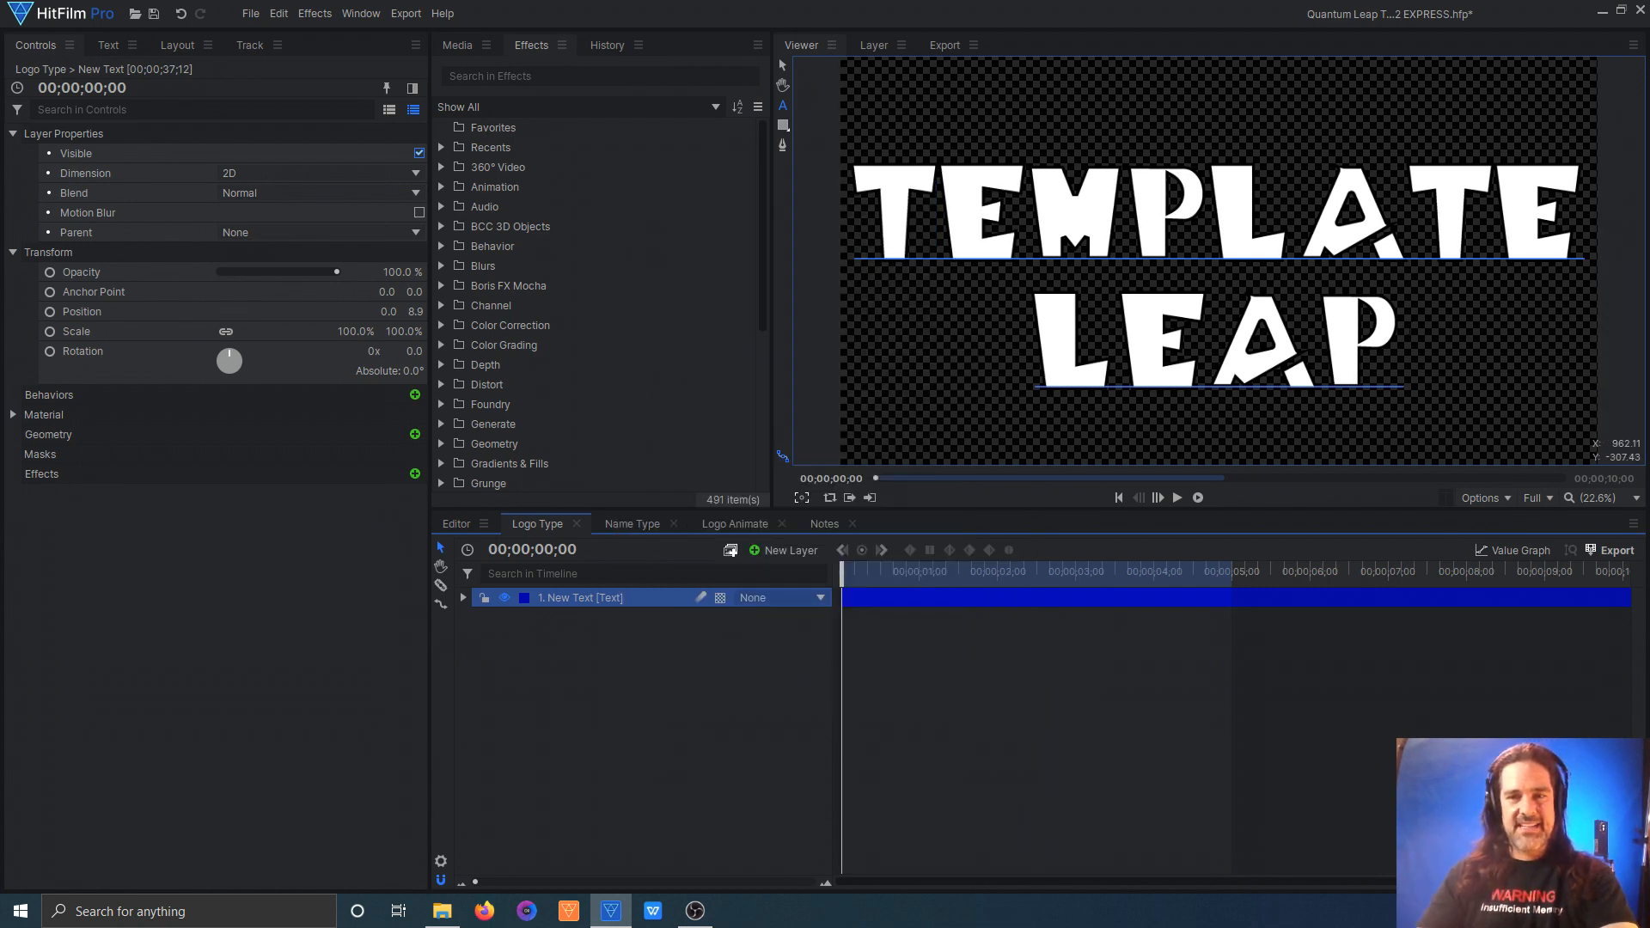
Step: Set the Logo Style composite shot's width to 3900 and scale its Glow grade layer to 155%
click(466, 43)
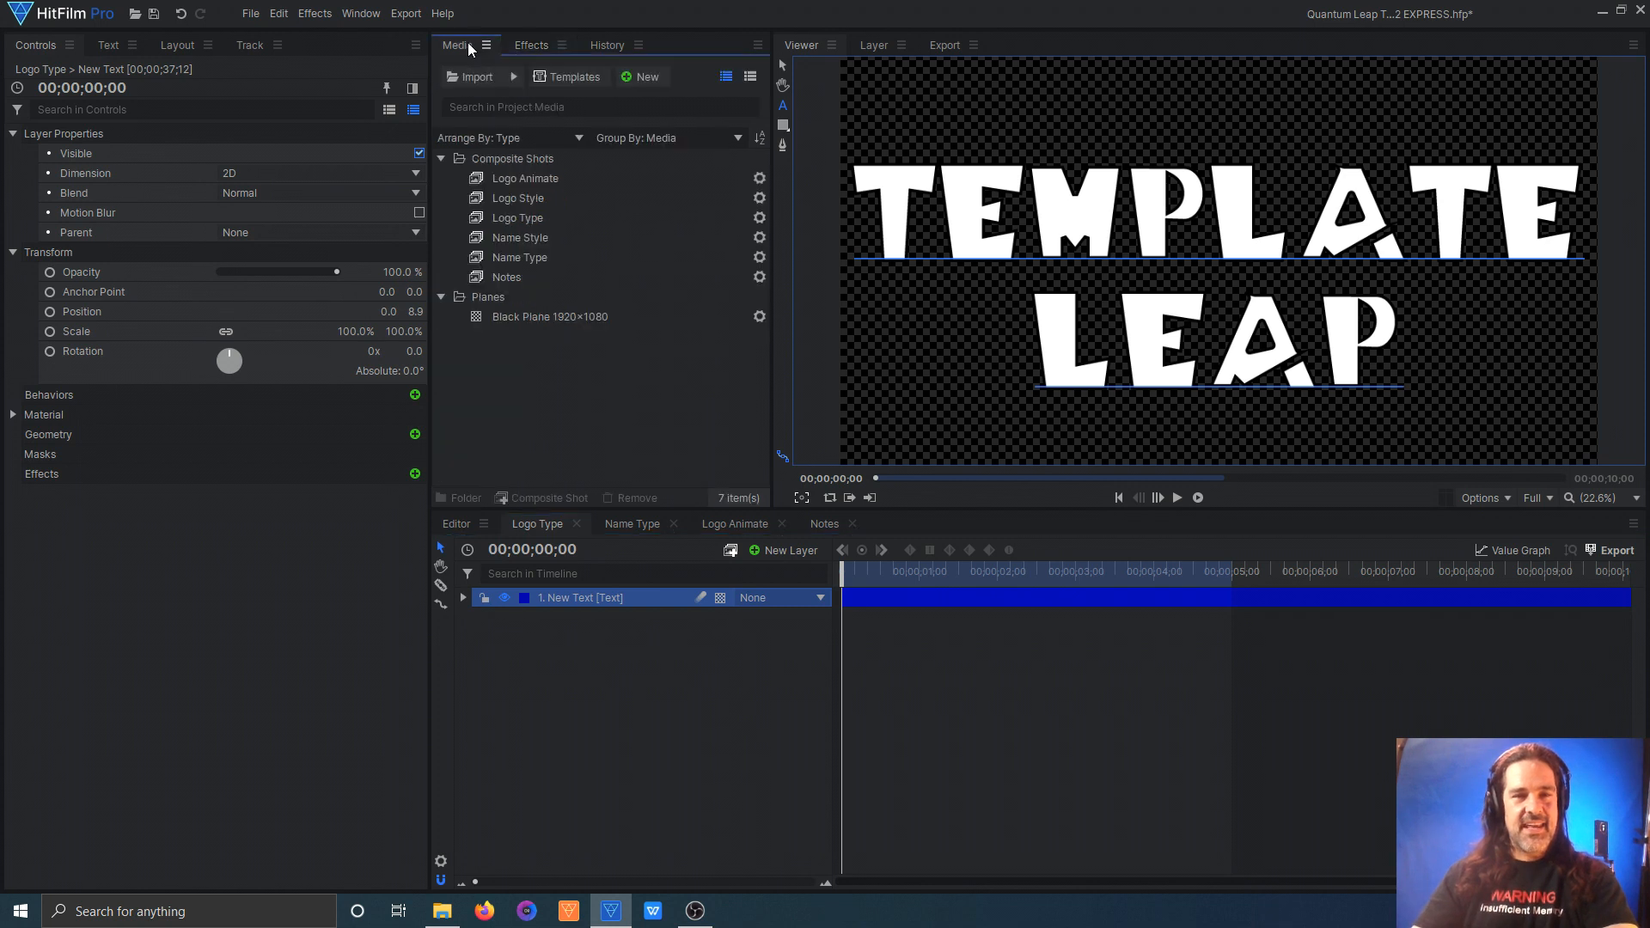
double_click(519, 198)
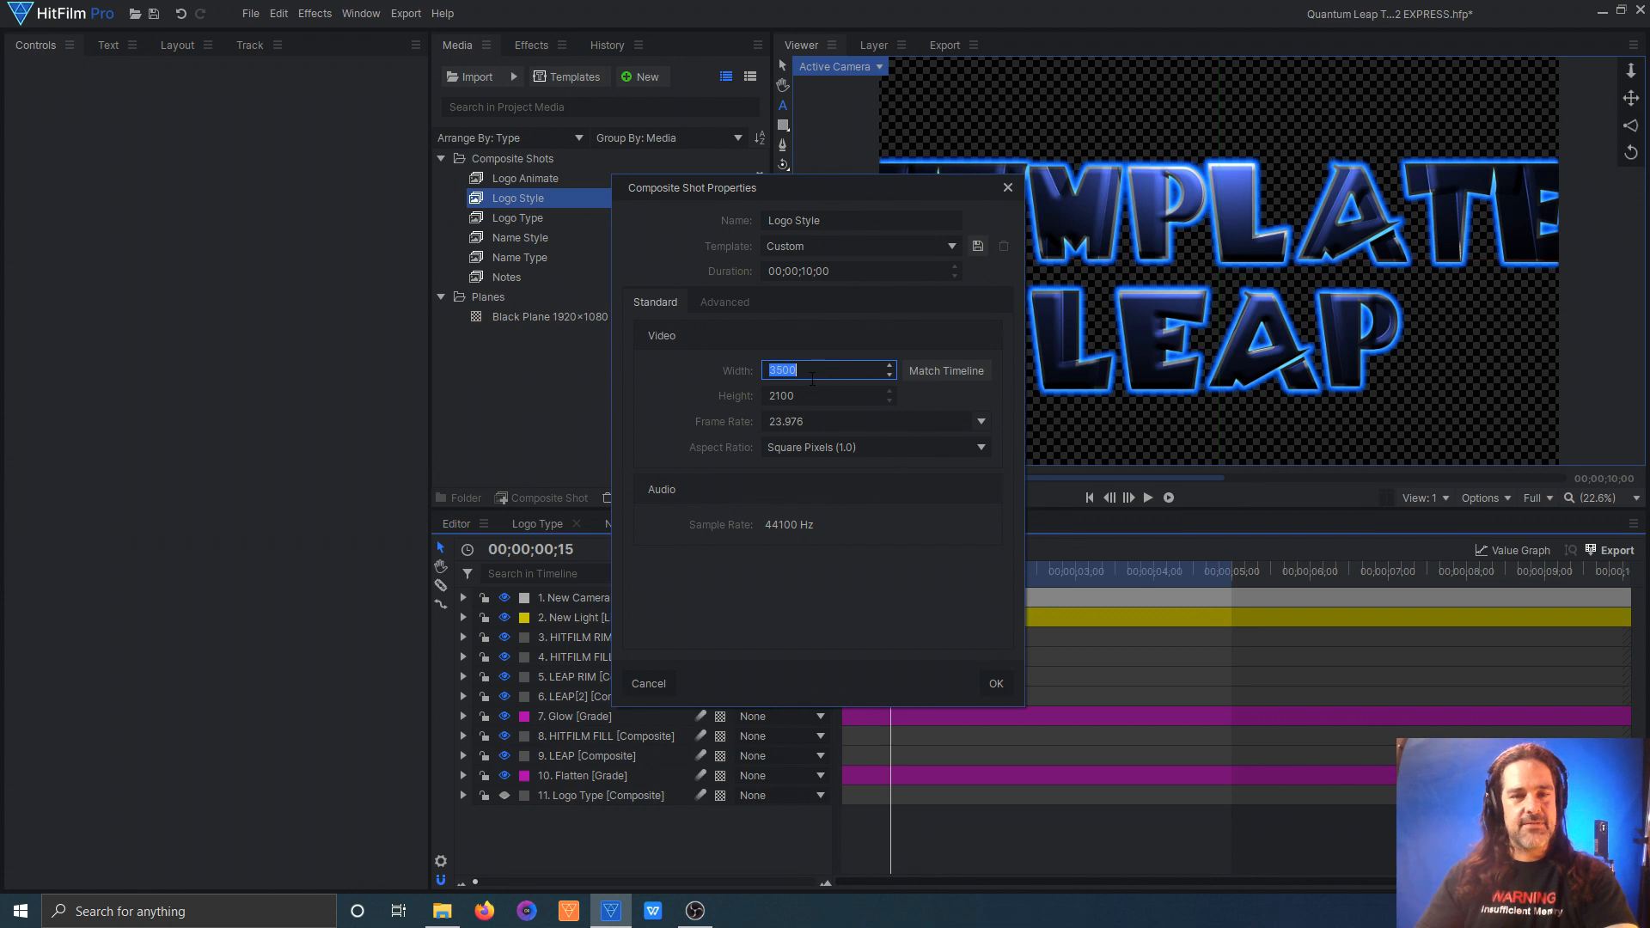
text(39)
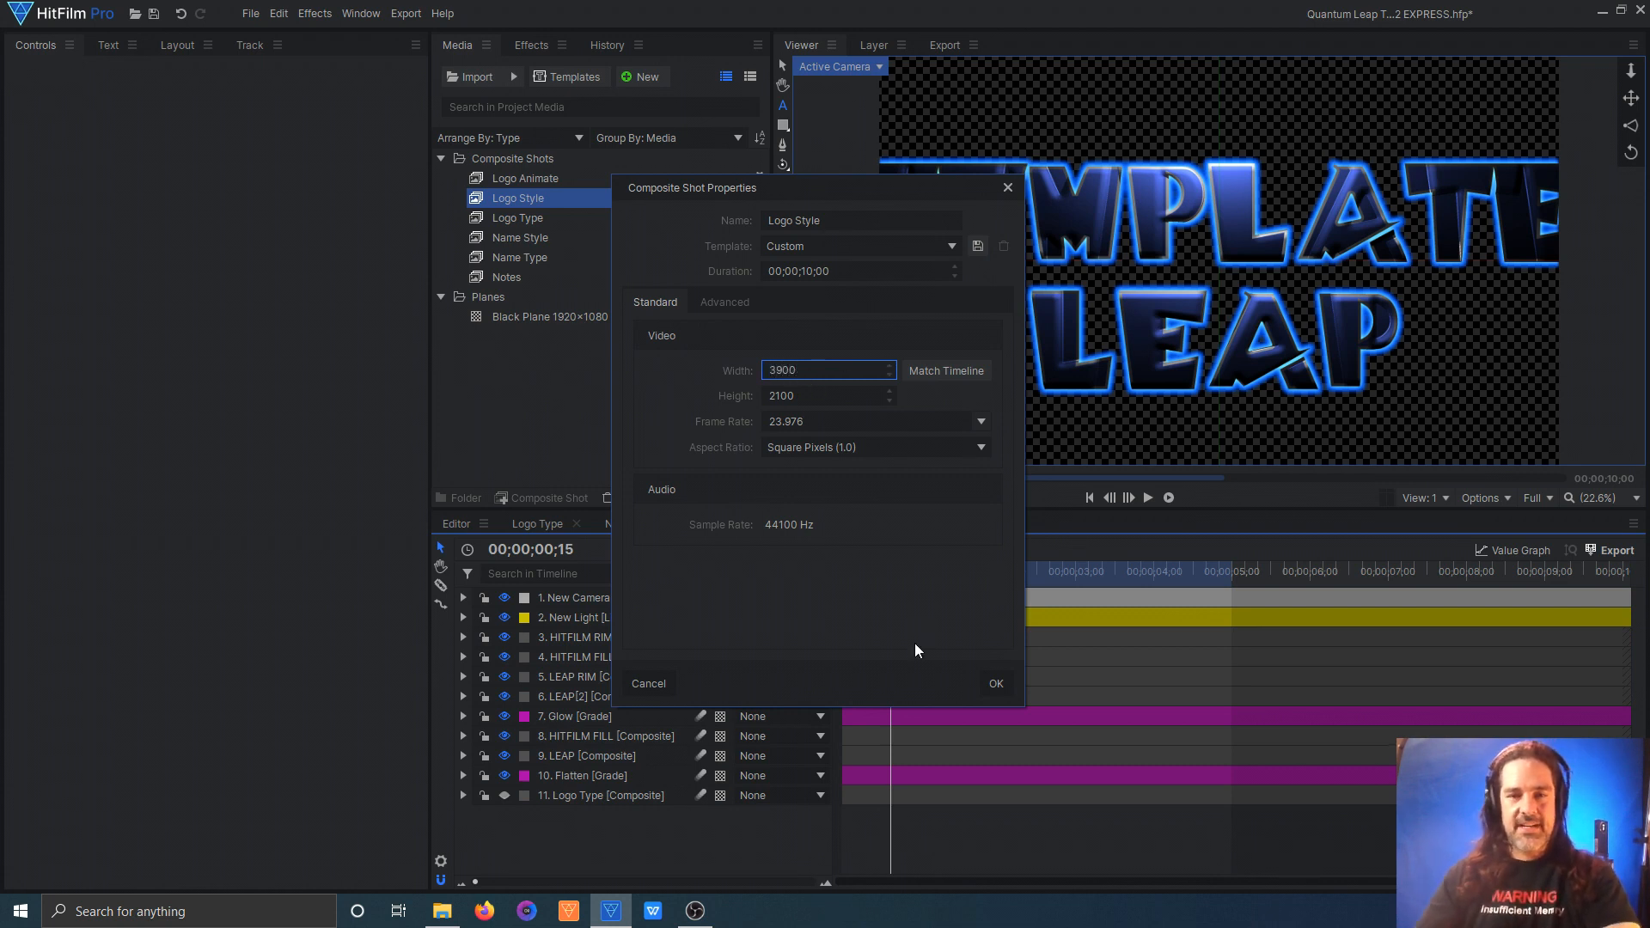
click(994, 684)
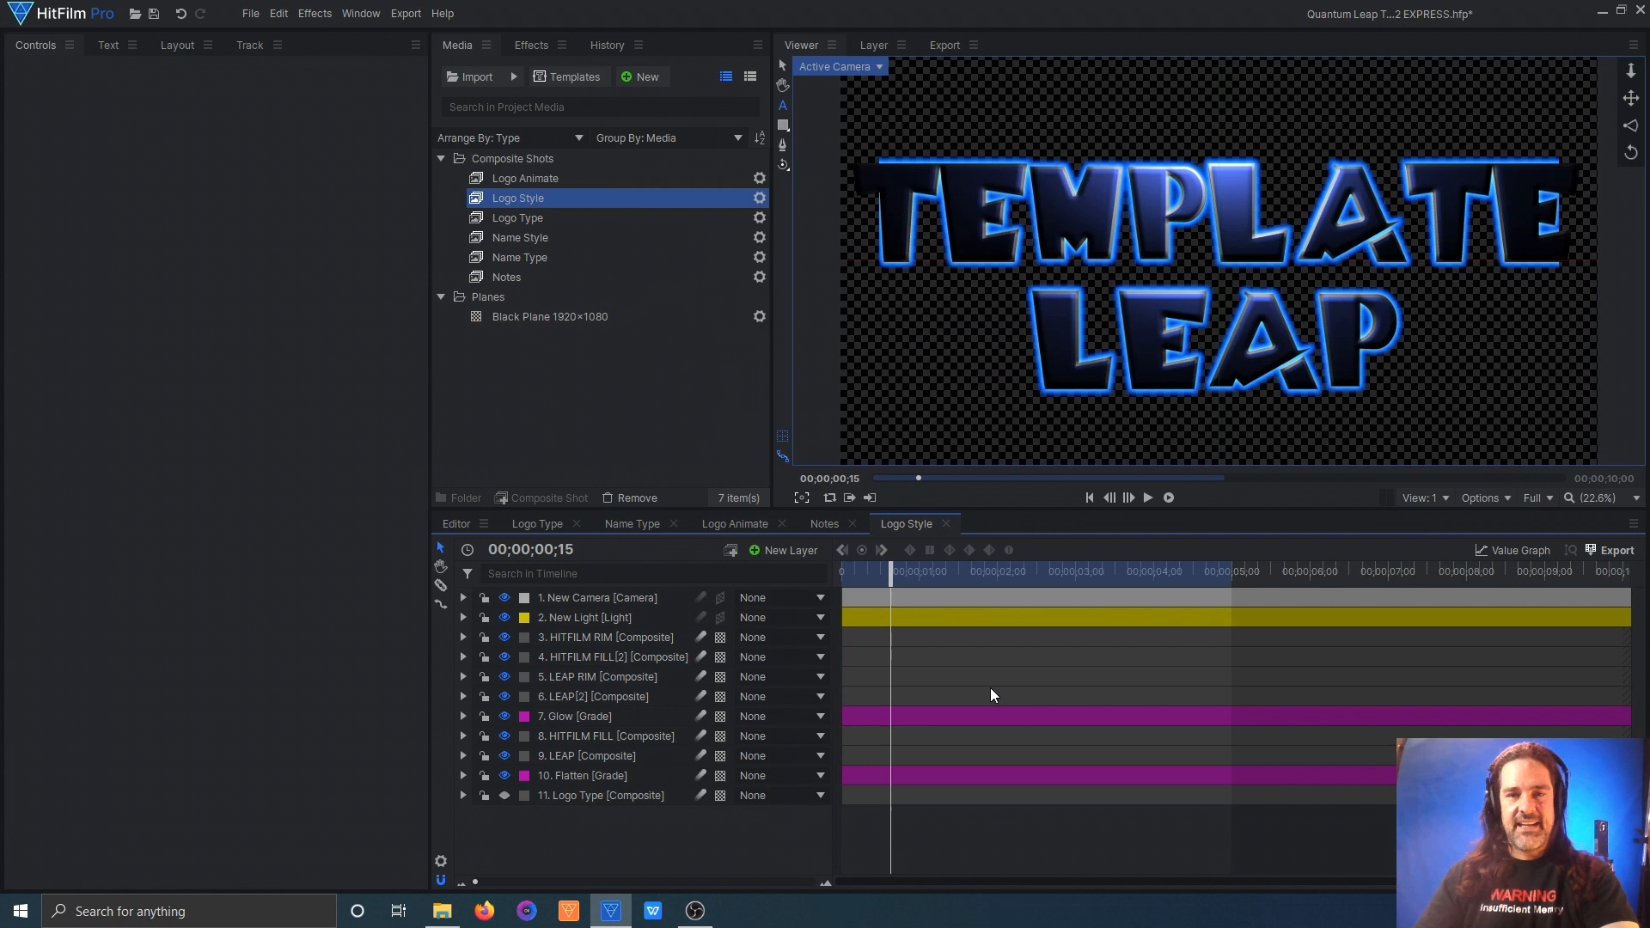
click(570, 716)
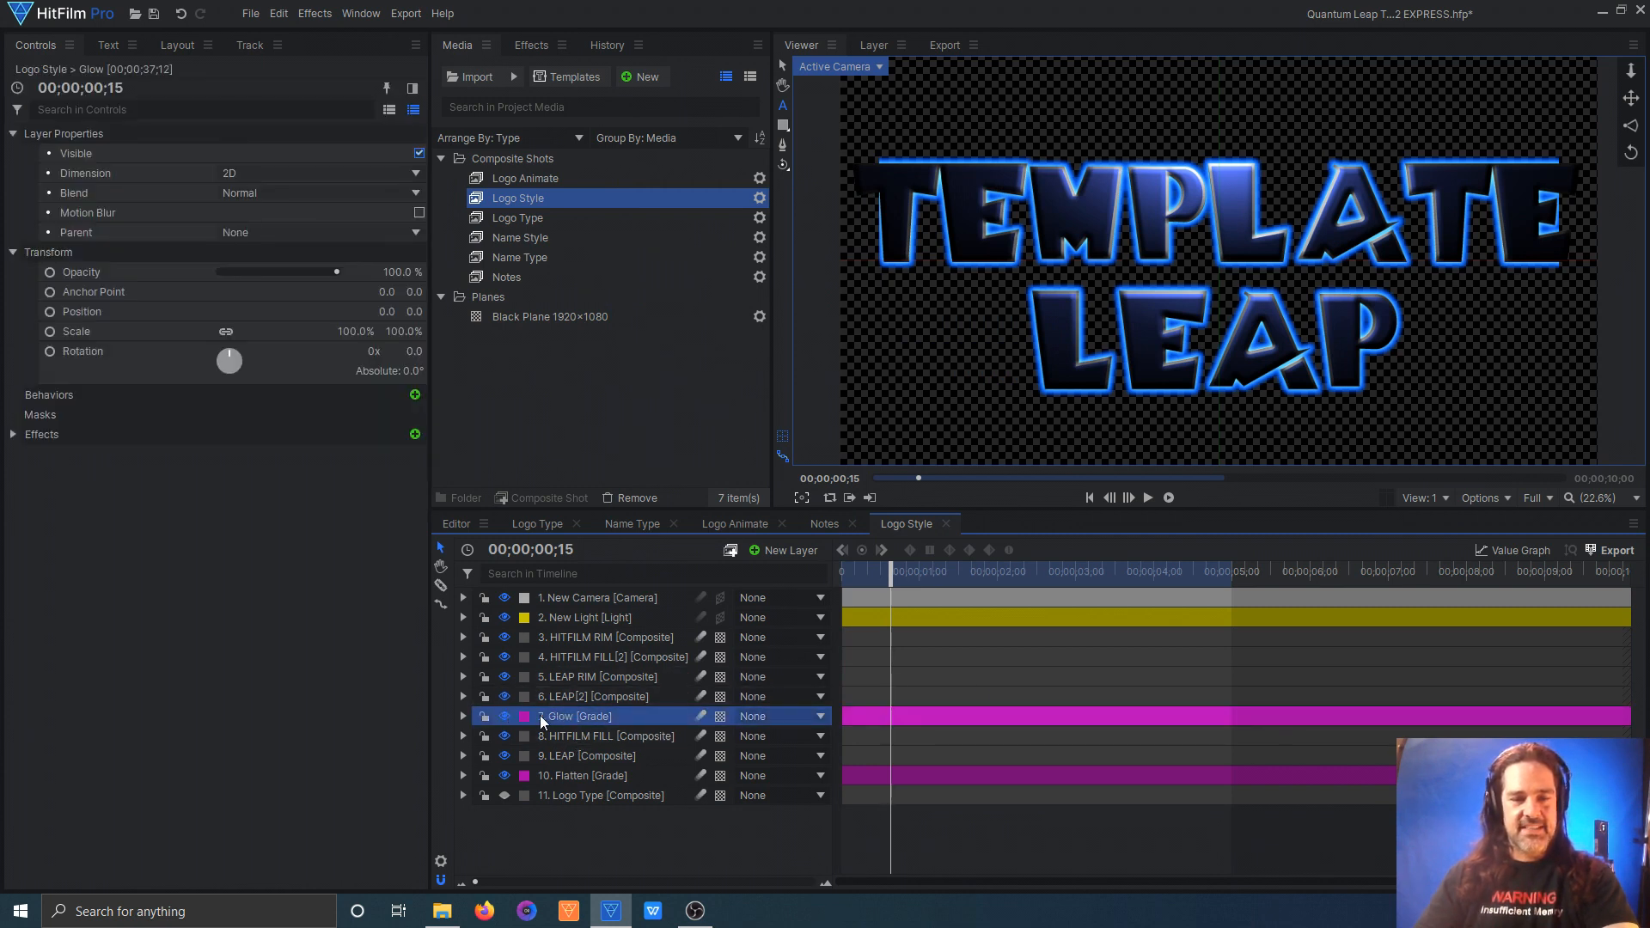
drag(350, 333, 397, 334)
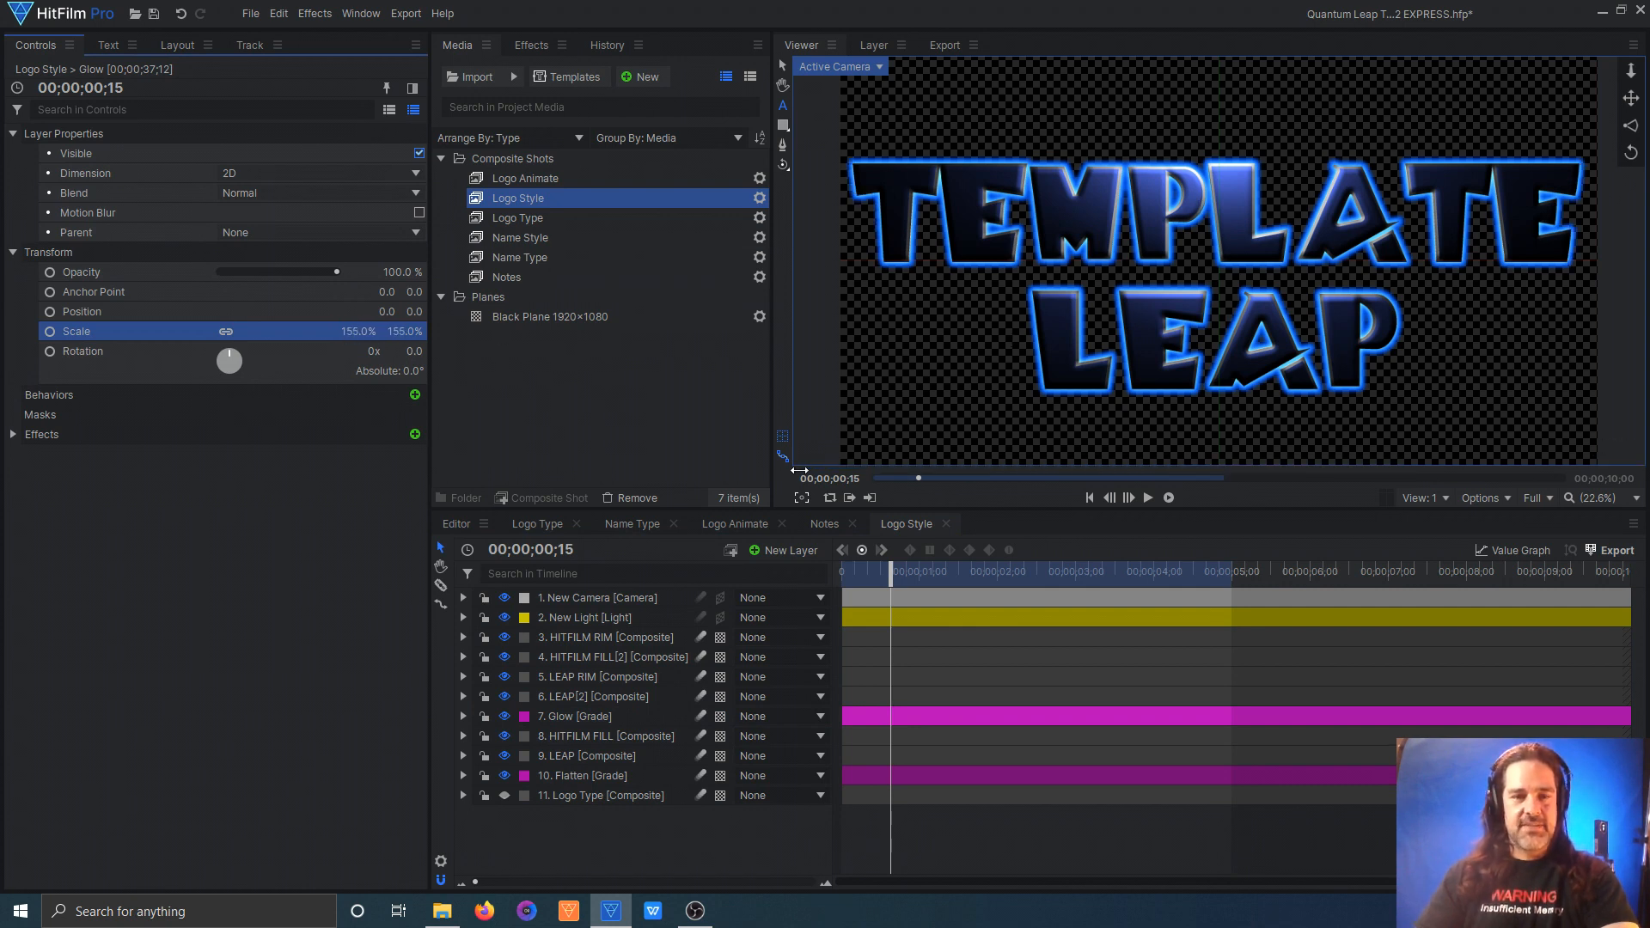
Step: Replace the second line, "HITFILM UNIVERSITY", in the Name Type comp with the presenter's name
click(617, 525)
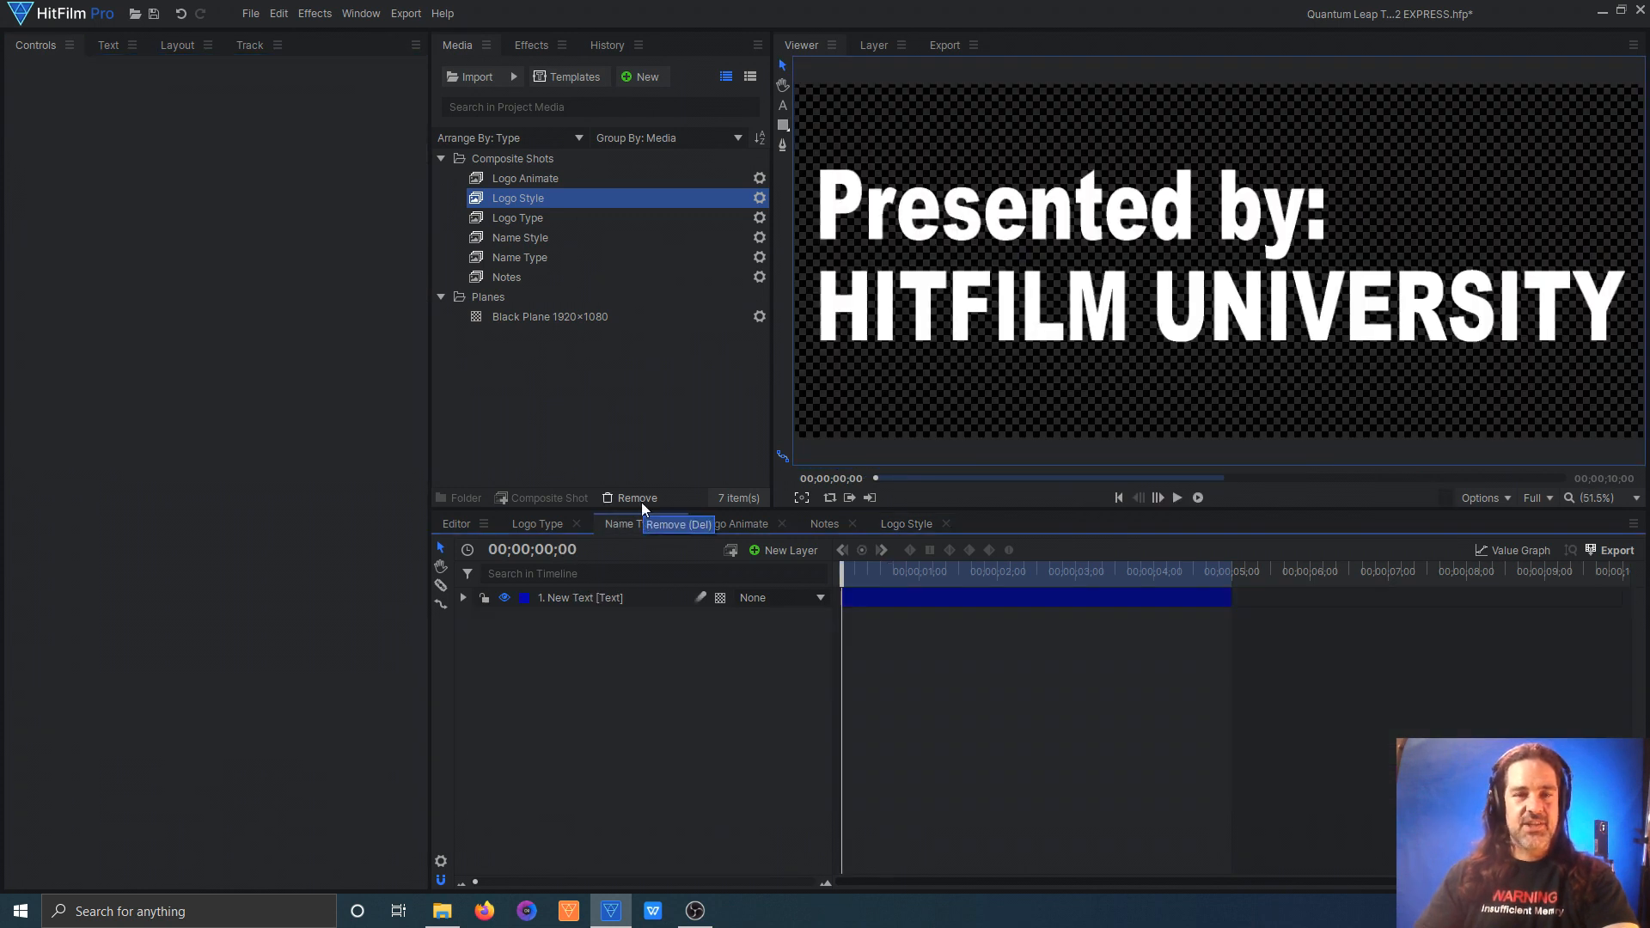
click(782, 108)
drag(1330, 313, 1190, 314)
drag(1623, 404, 816, 374)
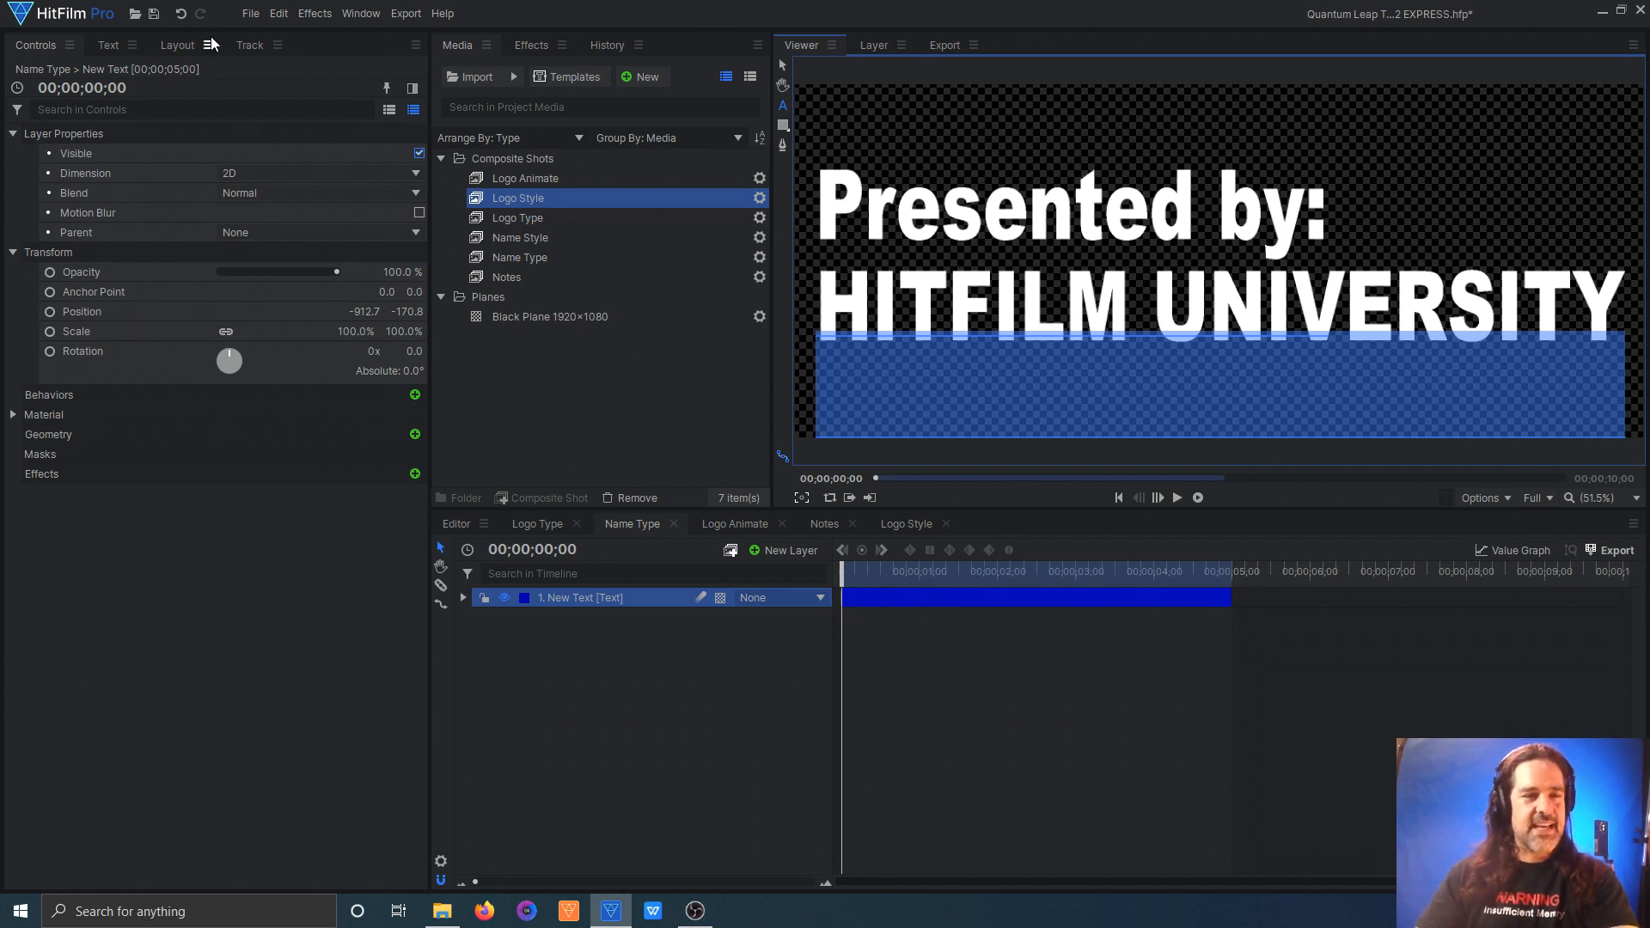
click(114, 48)
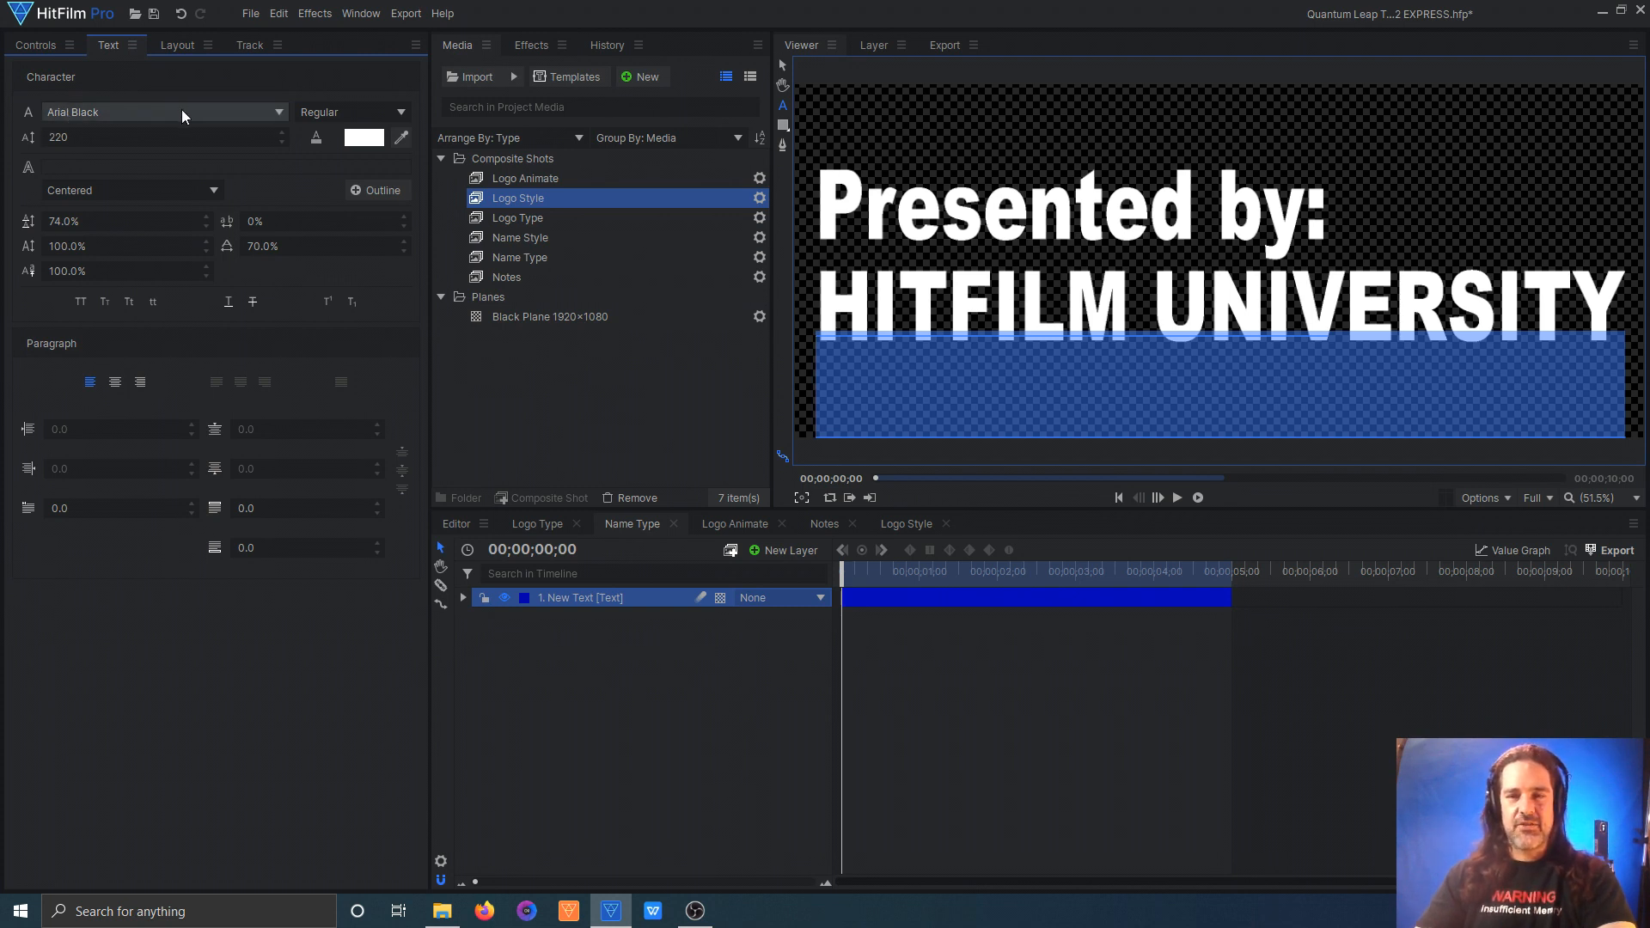
text(L)
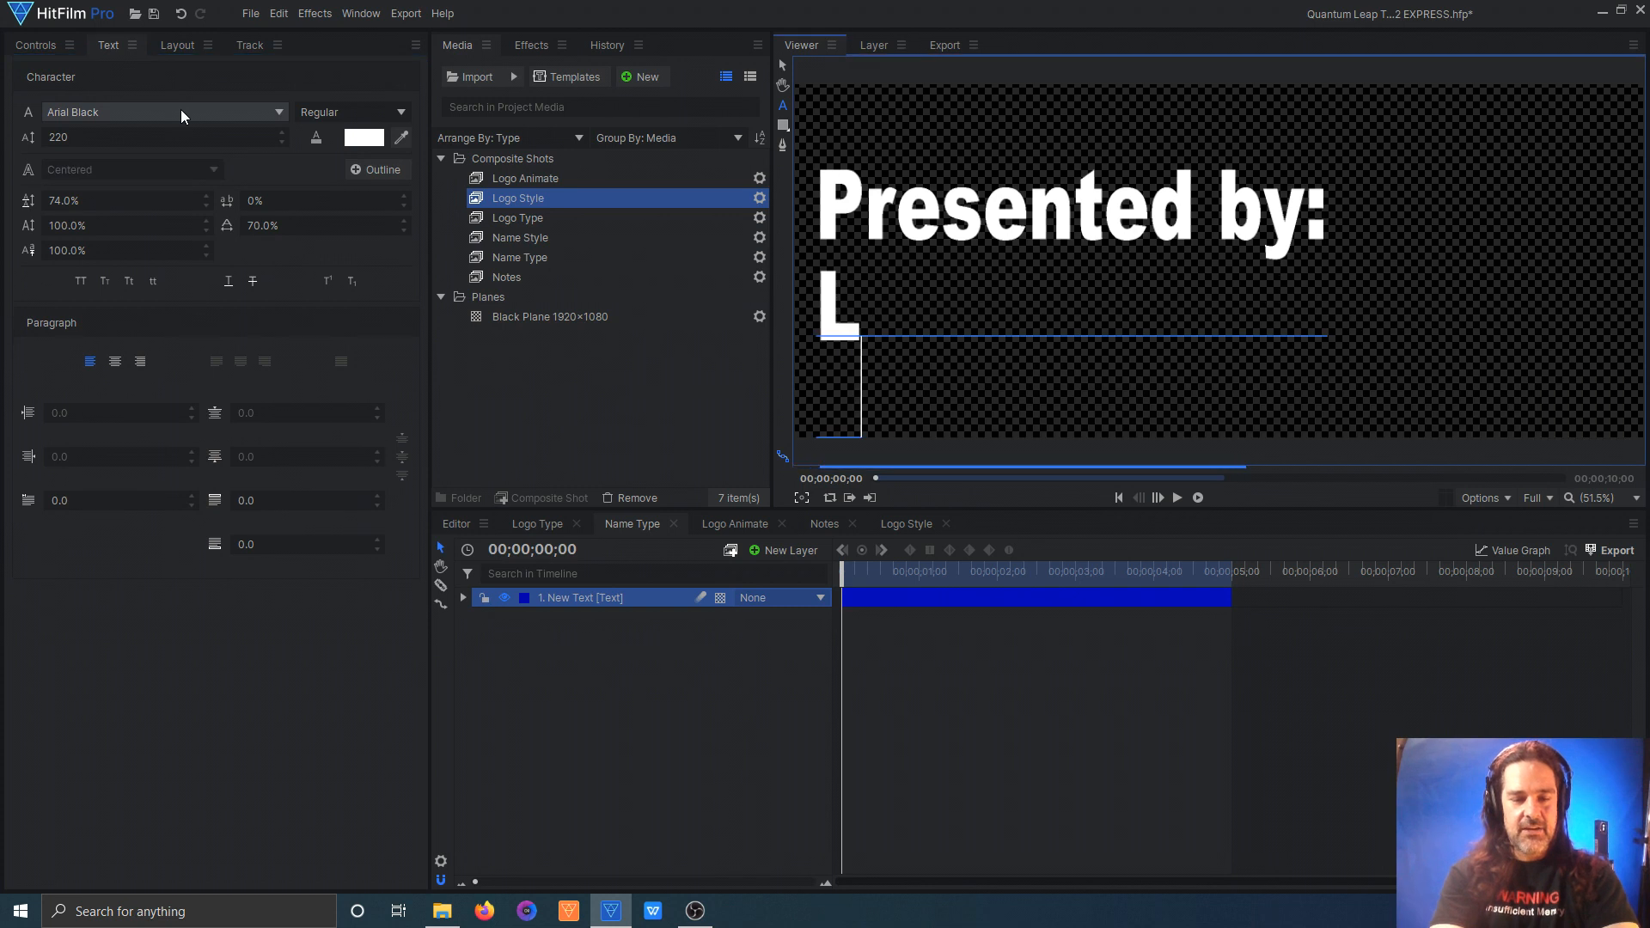
text(ong Haired Mike)
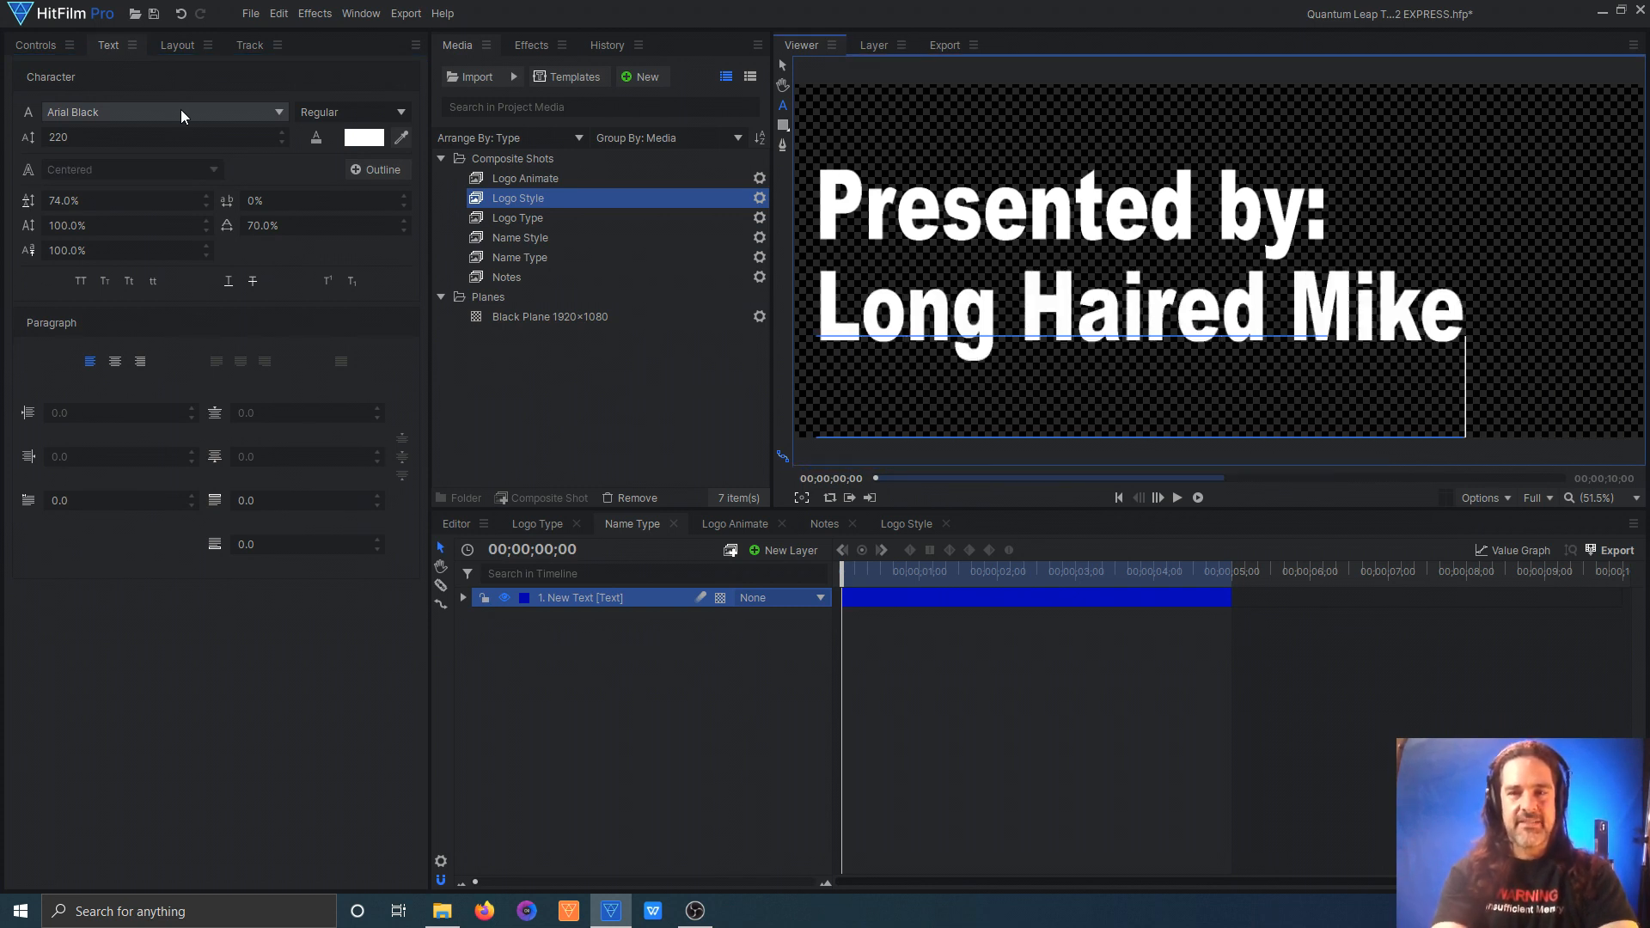
Step: Review the edited Logo Type and Name Type comps and scrub through the Logo Animate comp from its start to 00:00:06:09
click(548, 524)
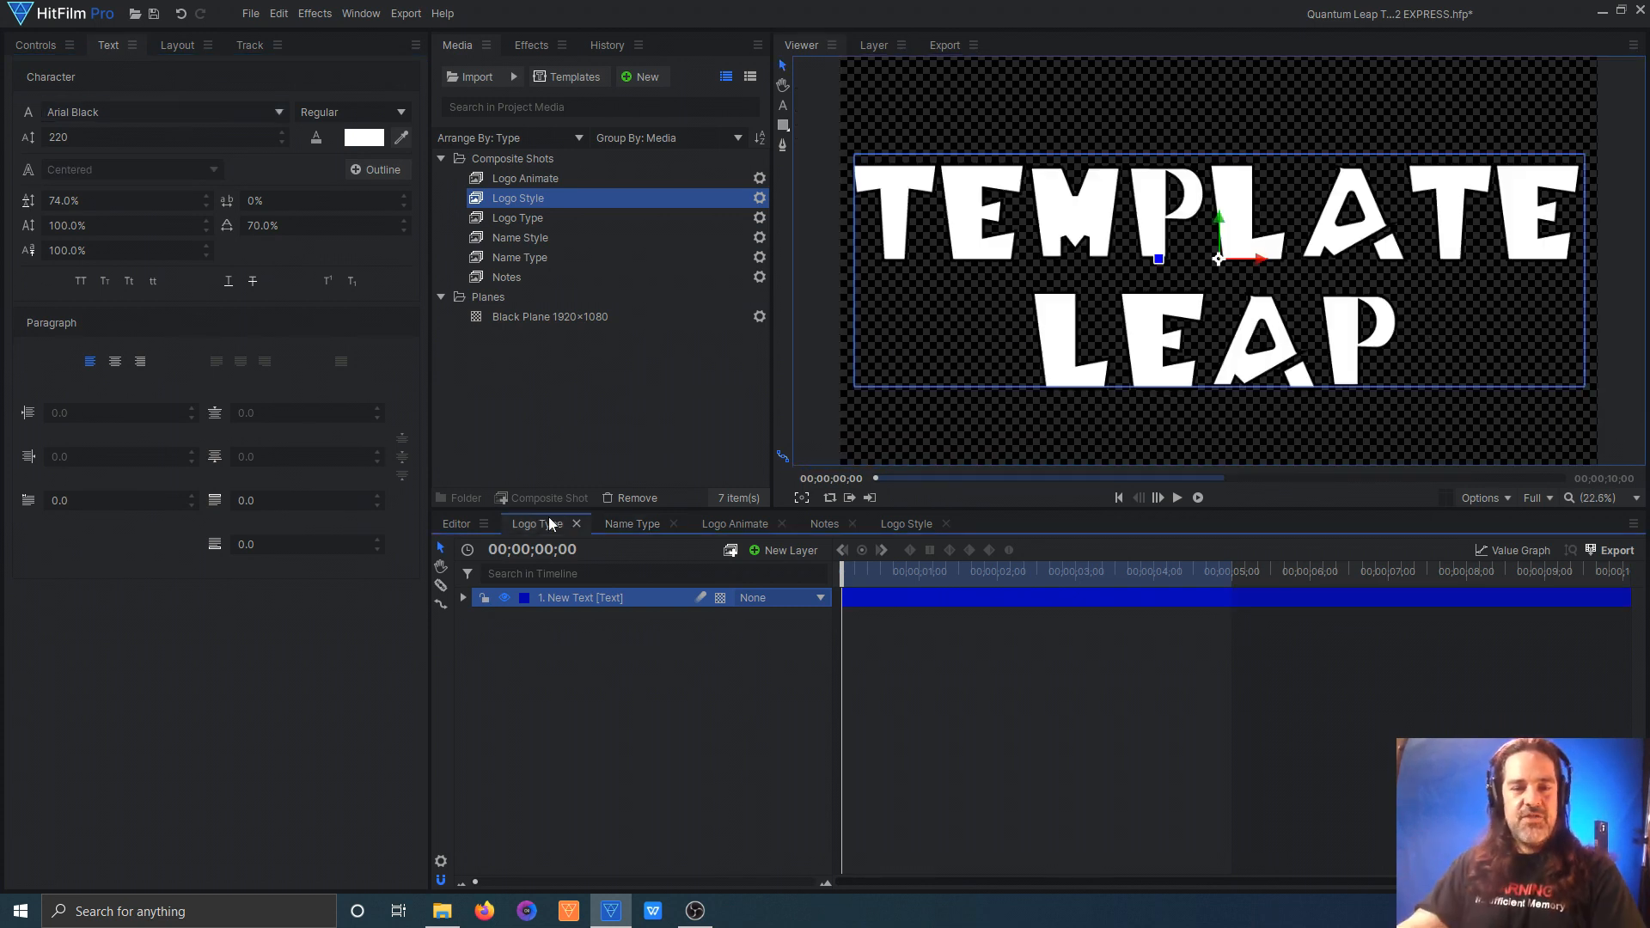
click(617, 525)
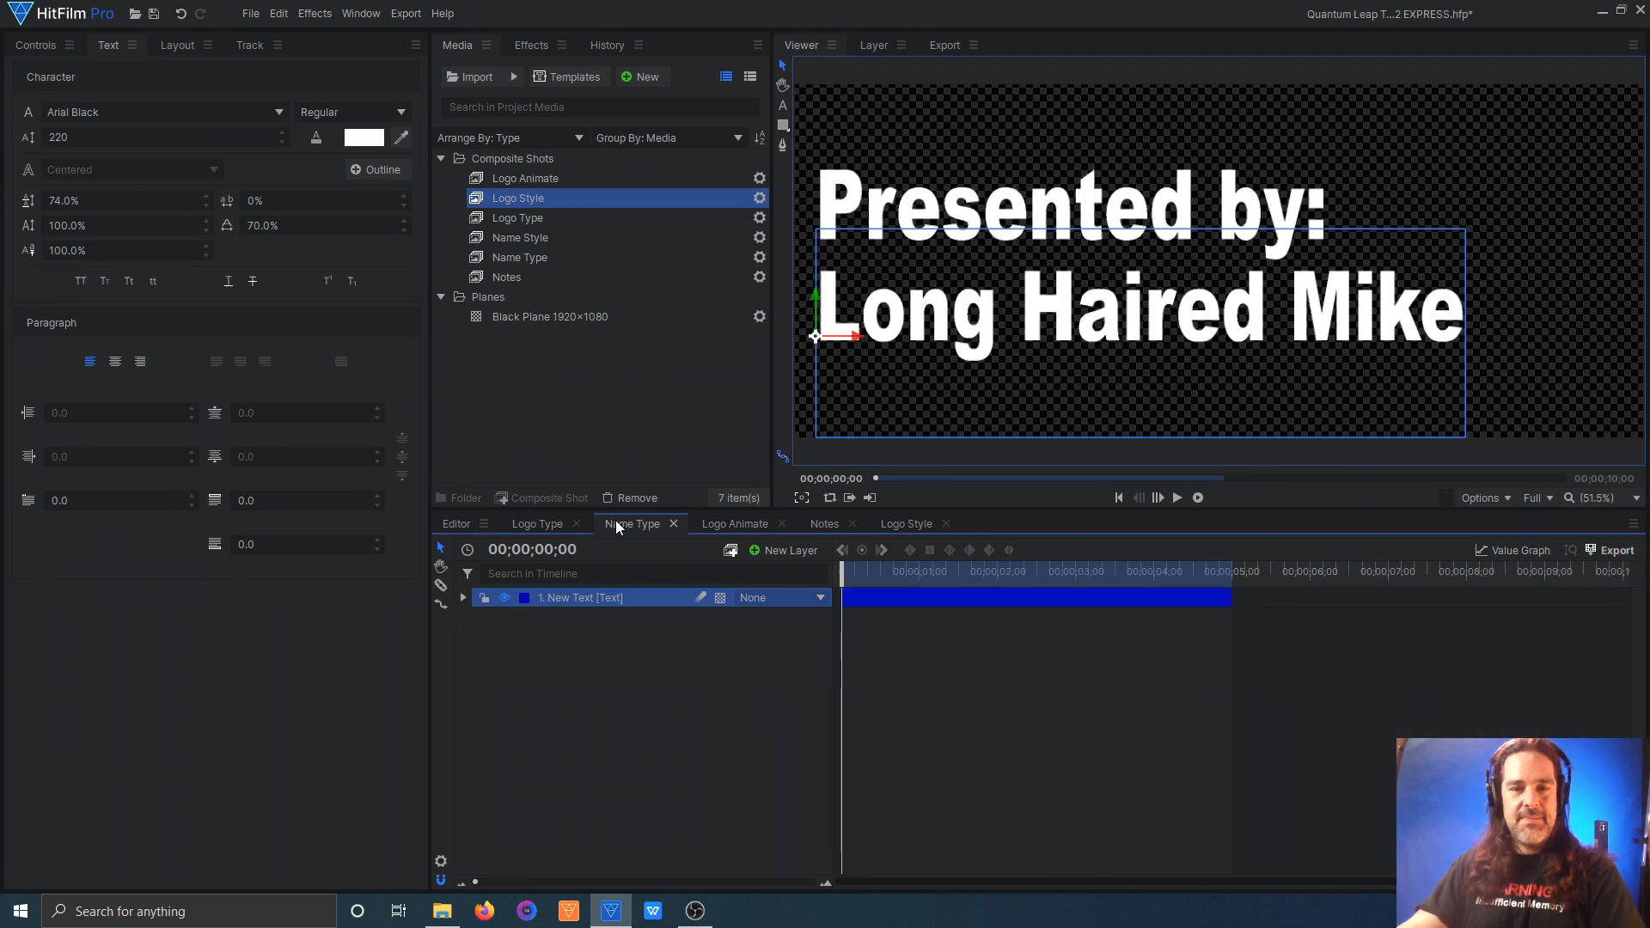
click(709, 523)
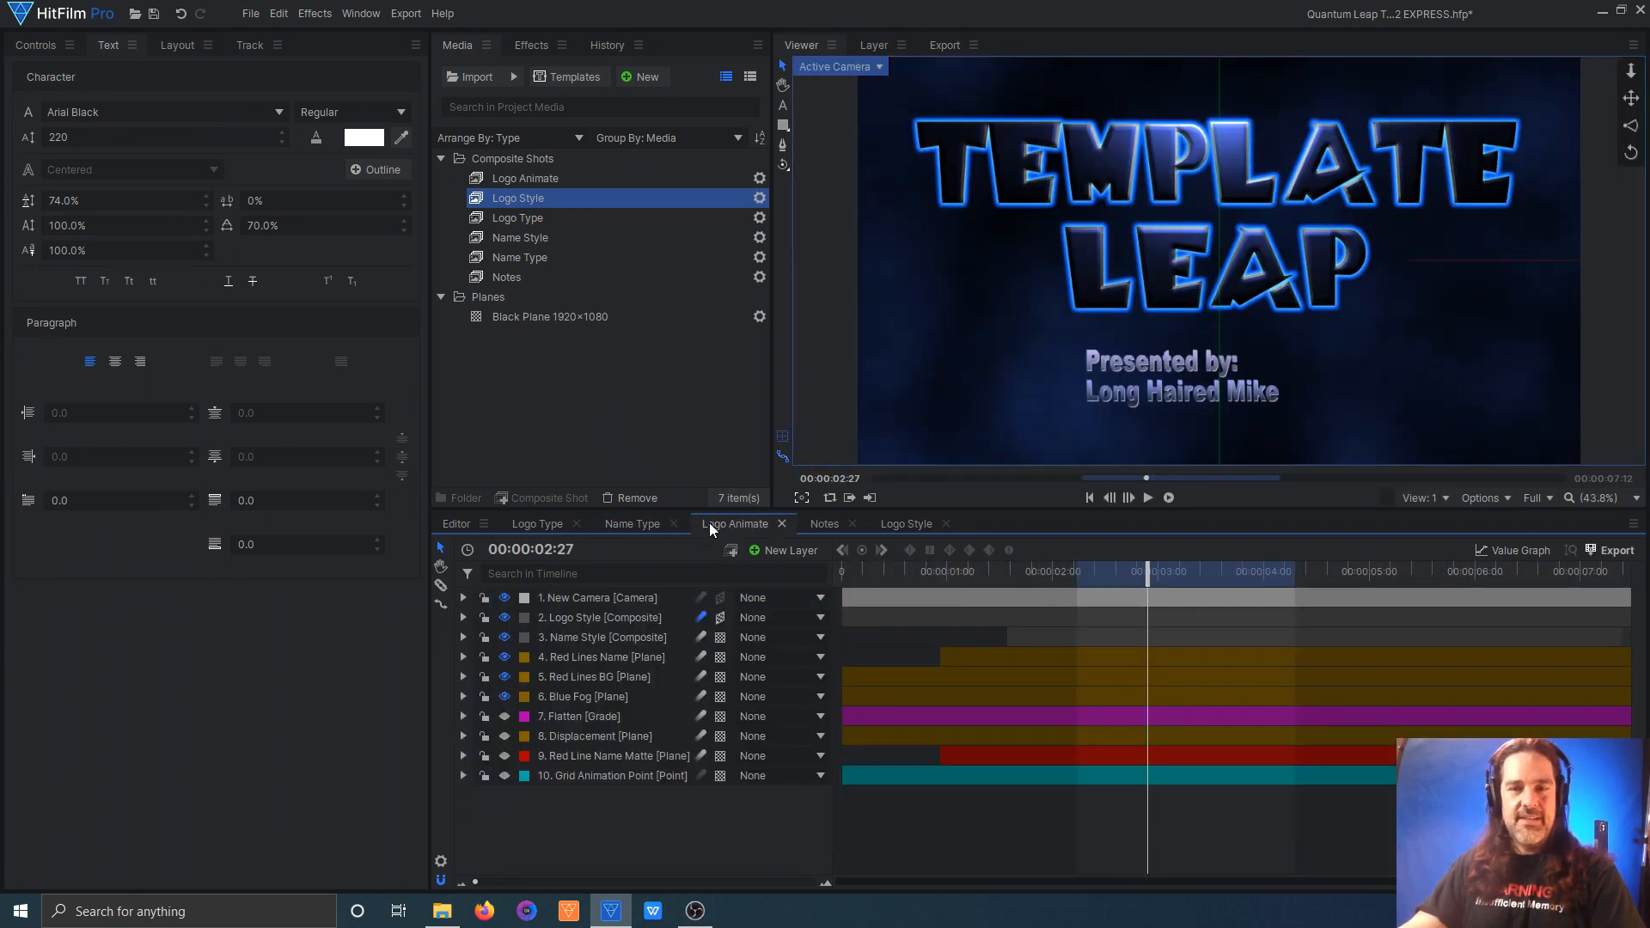
drag(878, 581, 833, 575)
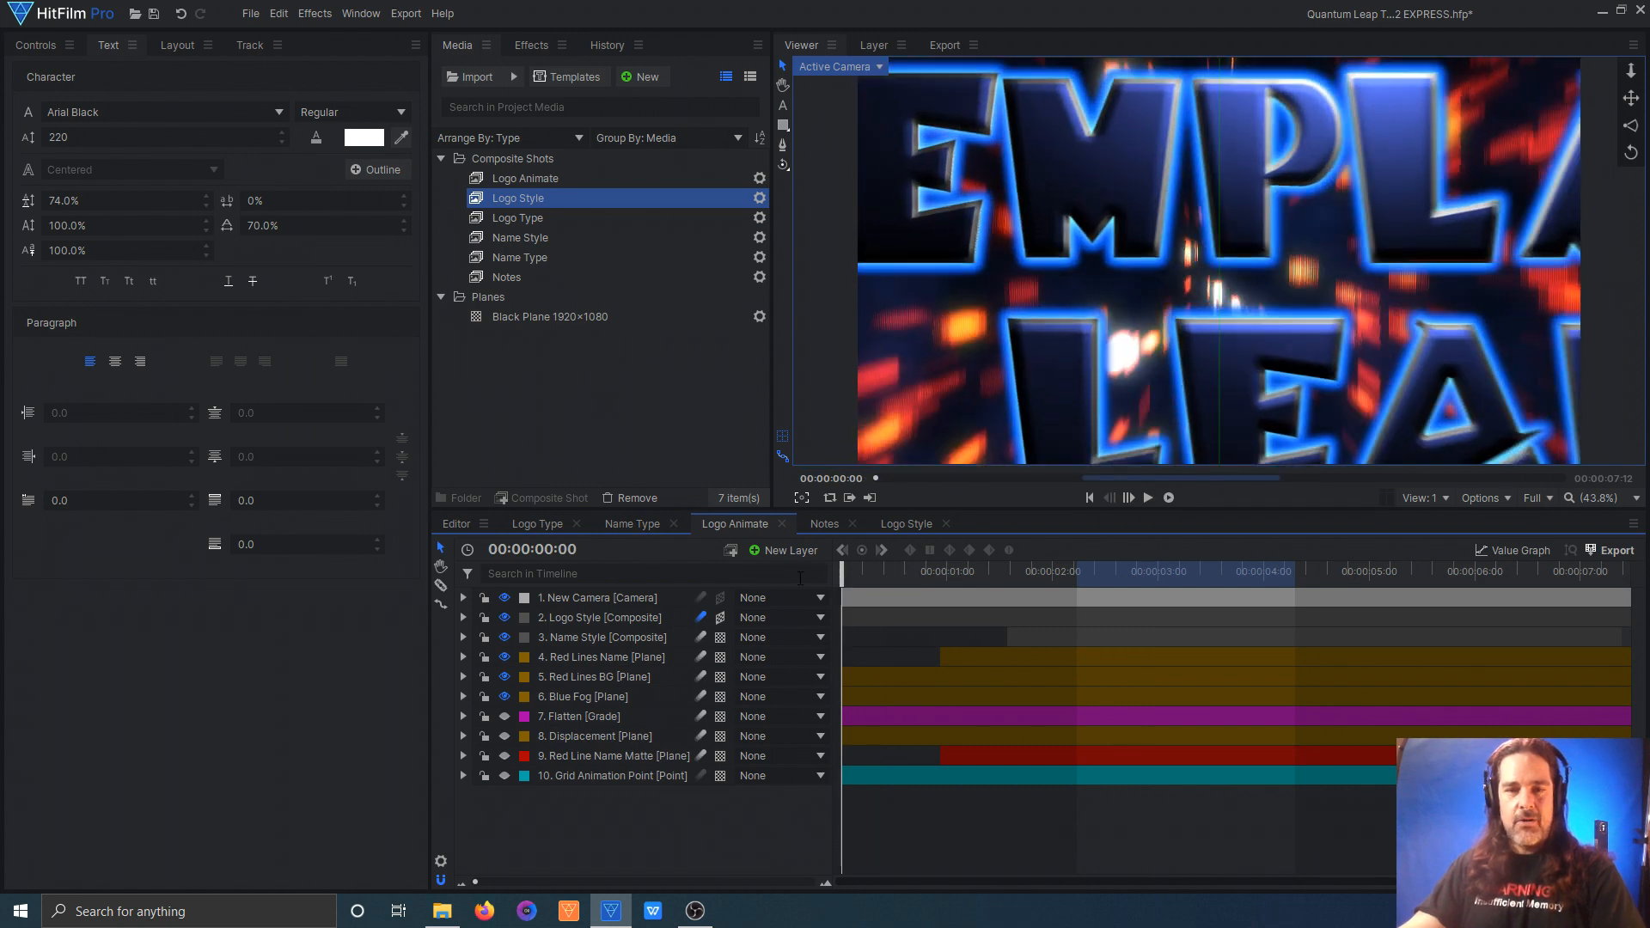
drag(839, 577, 1504, 553)
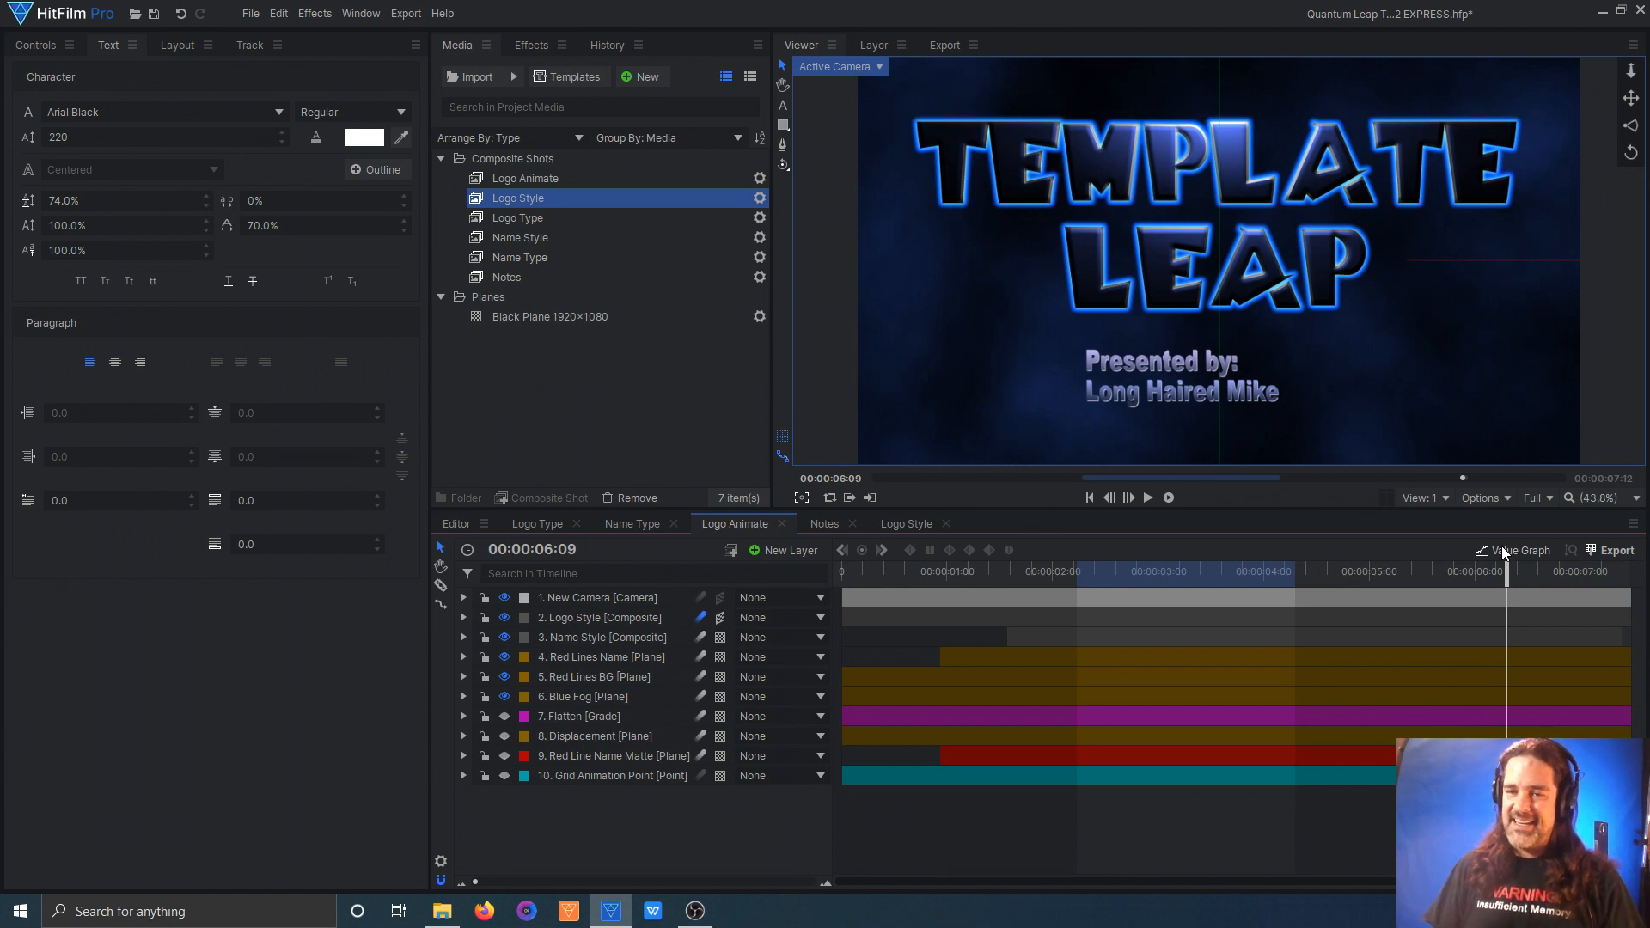
Step: Examine the text formatting of the Logo Type and Name Type comps, including the font and outline settings
click(537, 523)
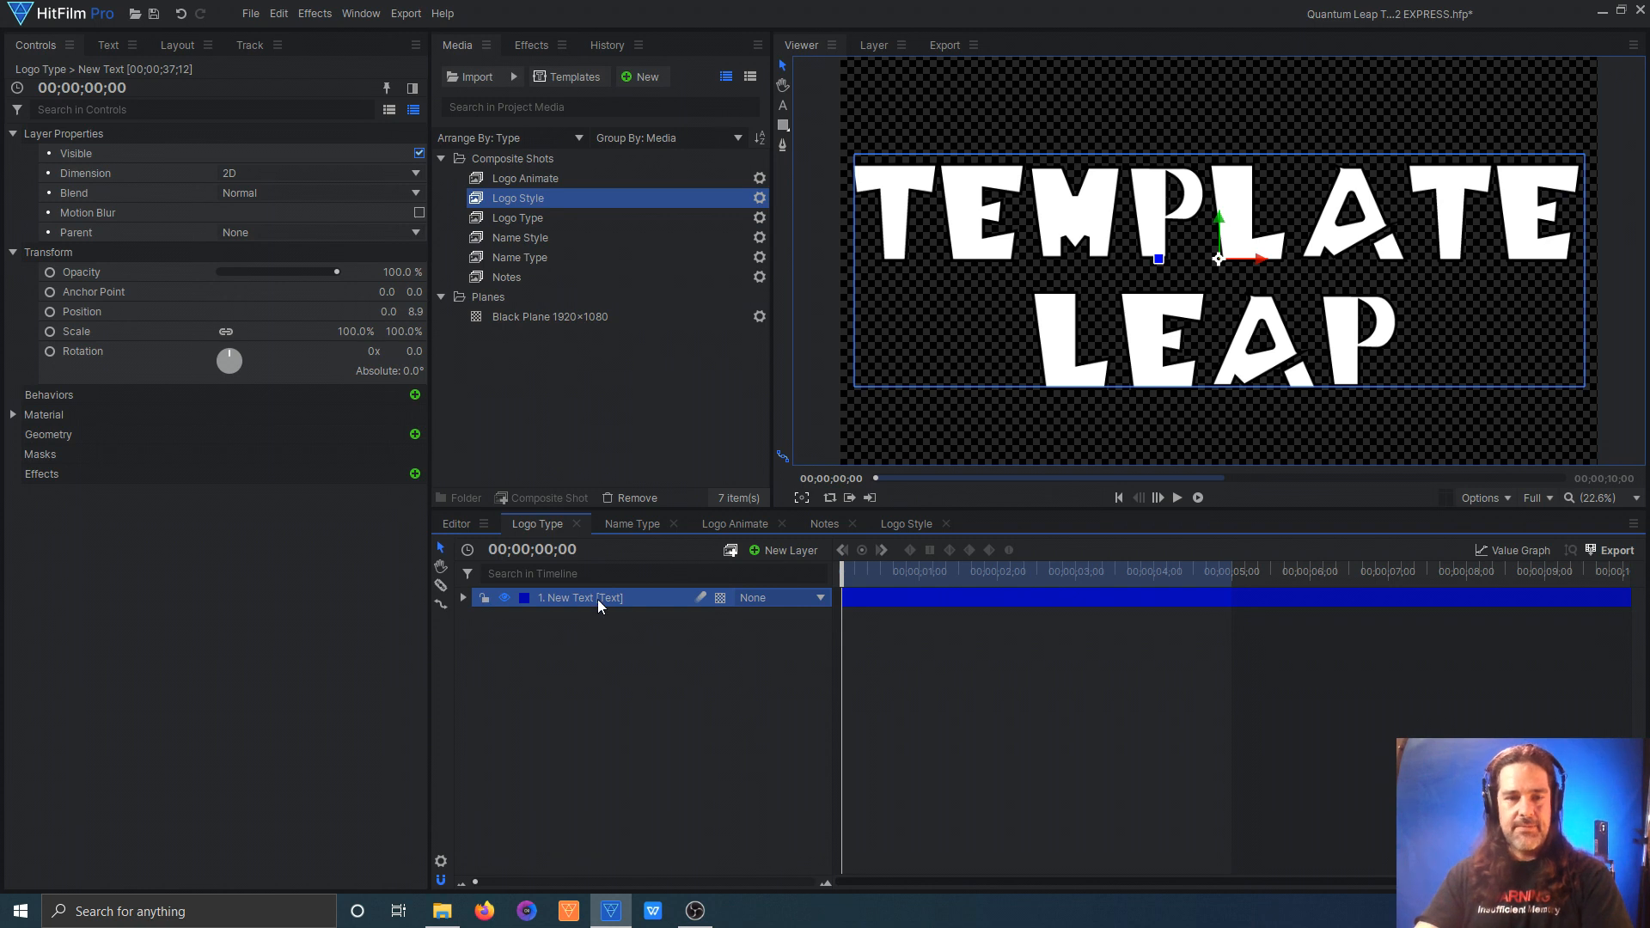
click(783, 105)
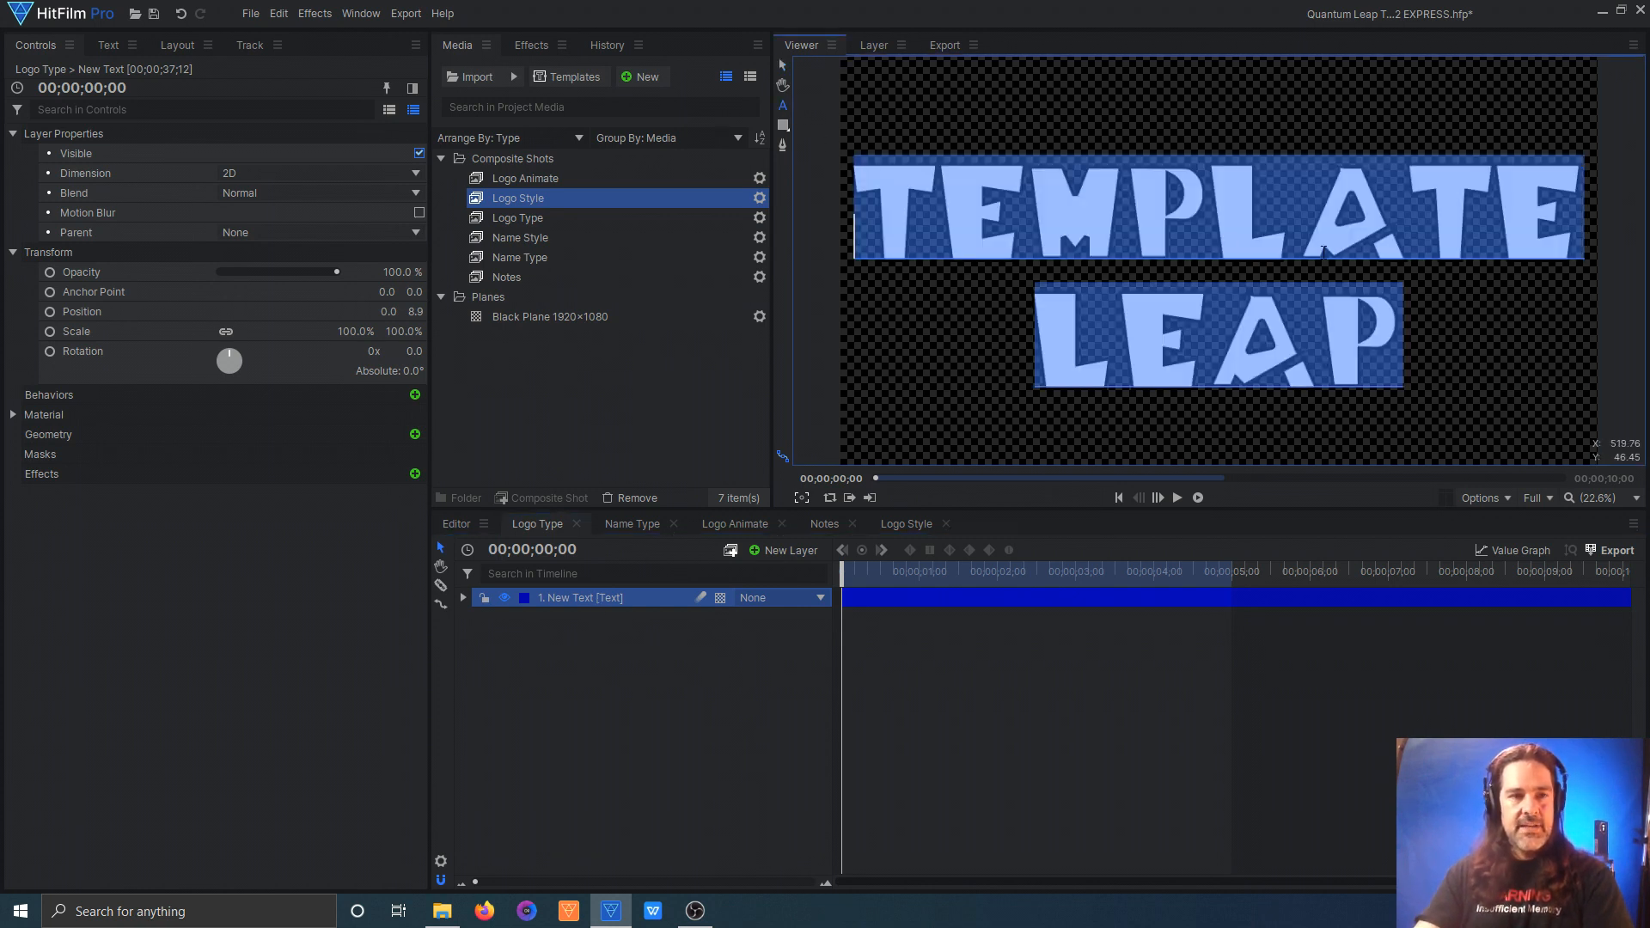
click(109, 45)
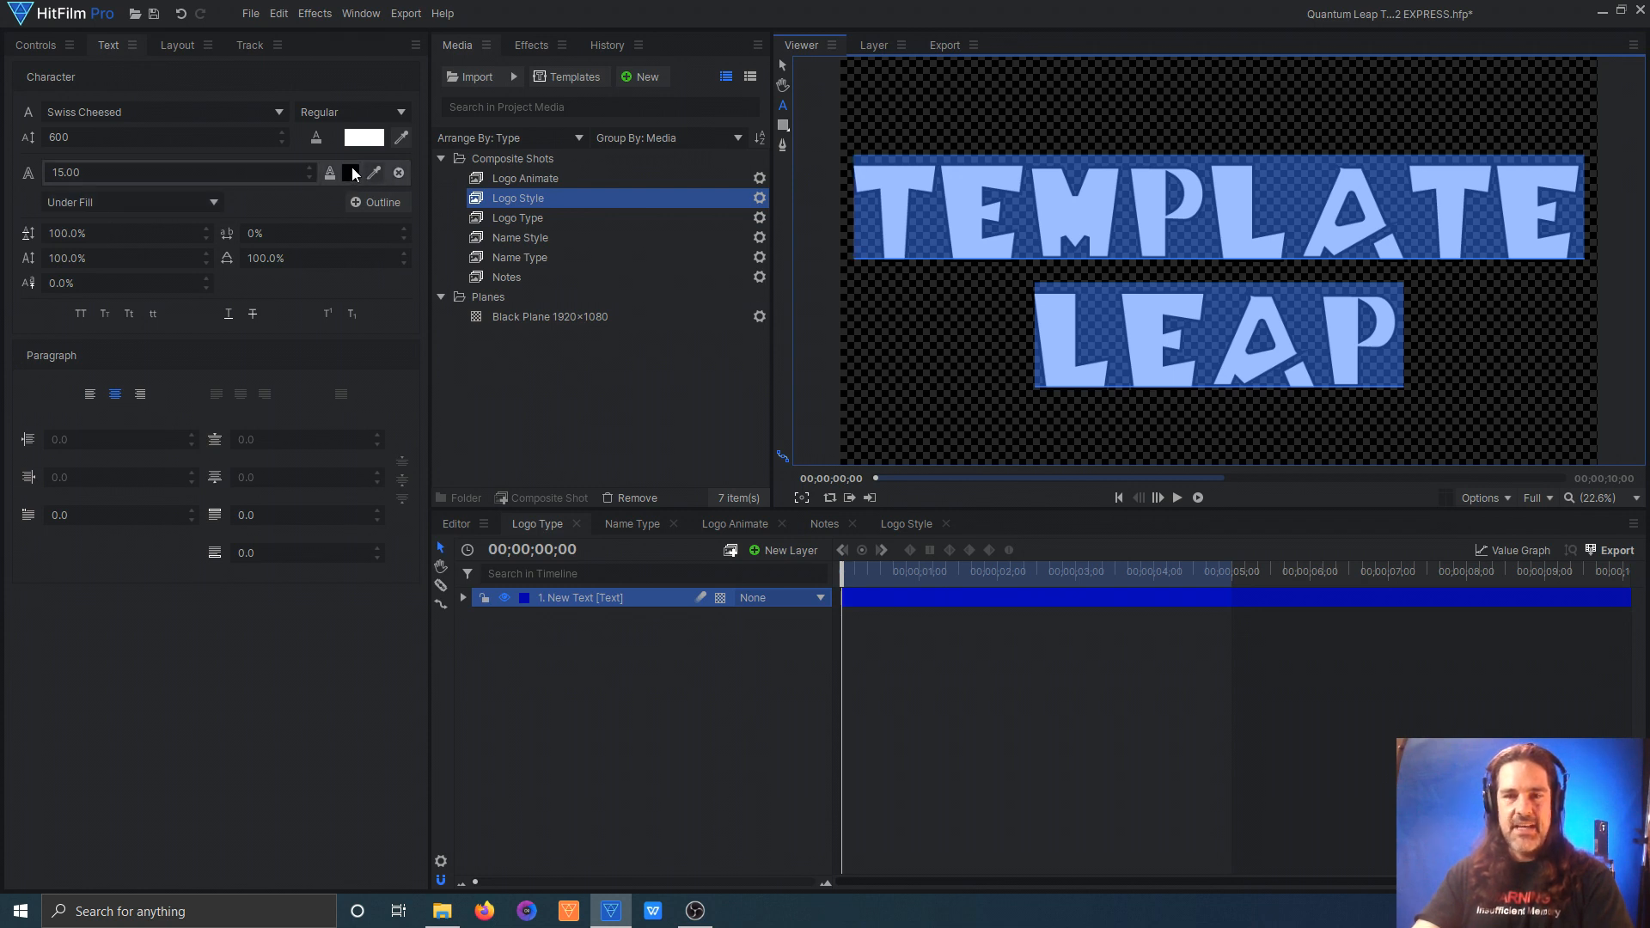
click(632, 526)
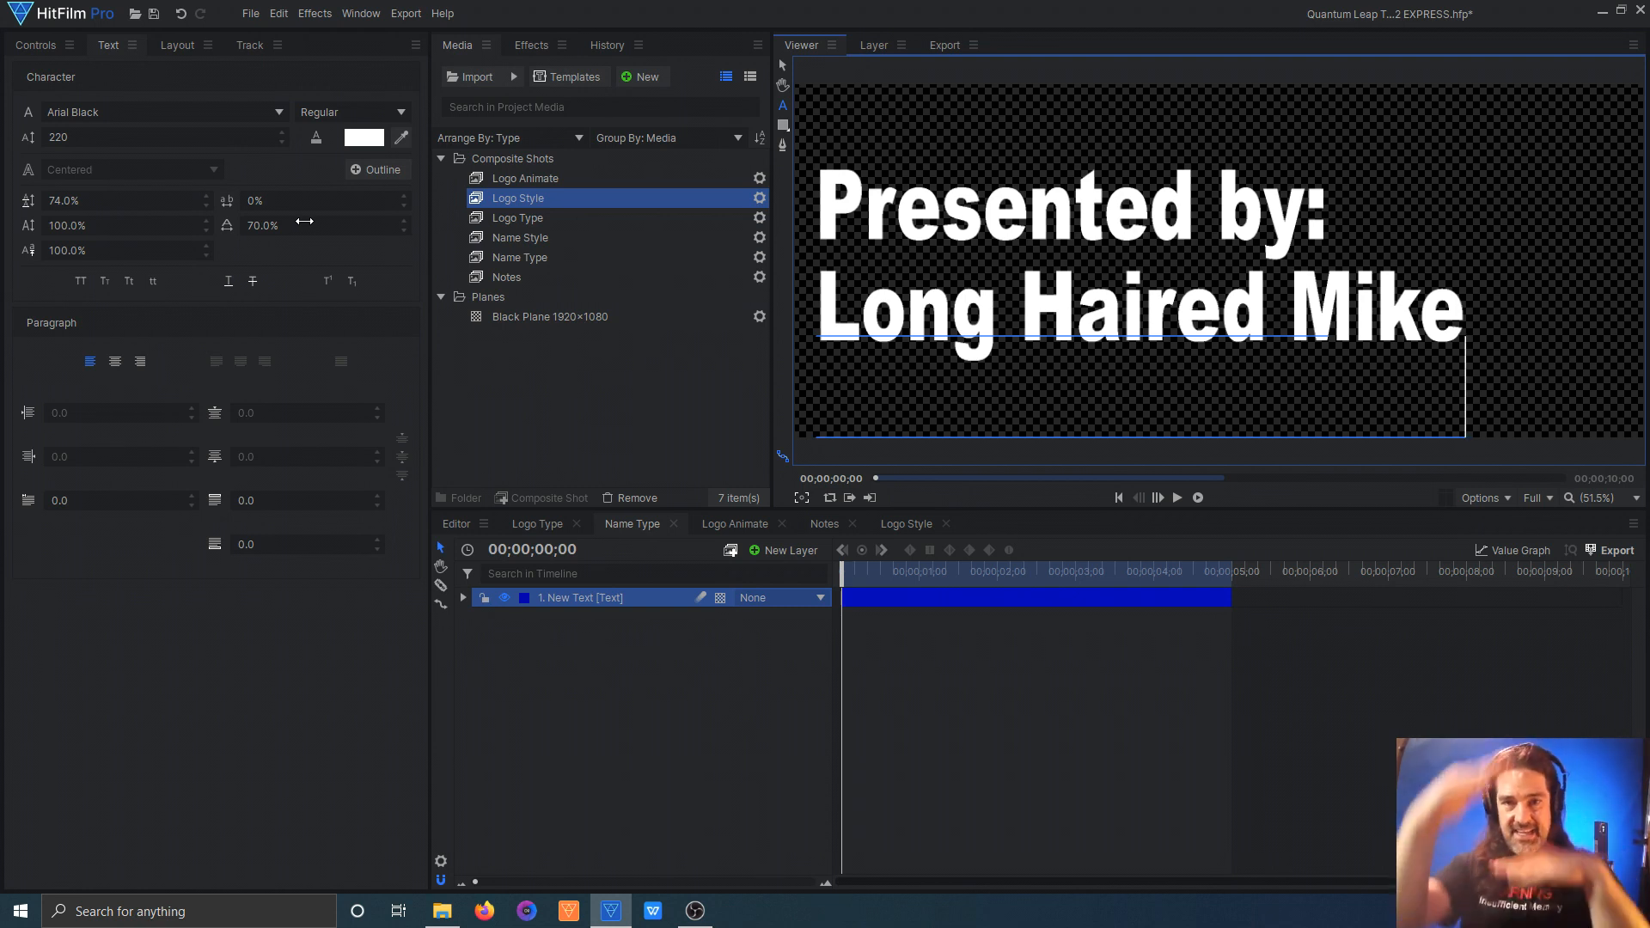
click(538, 523)
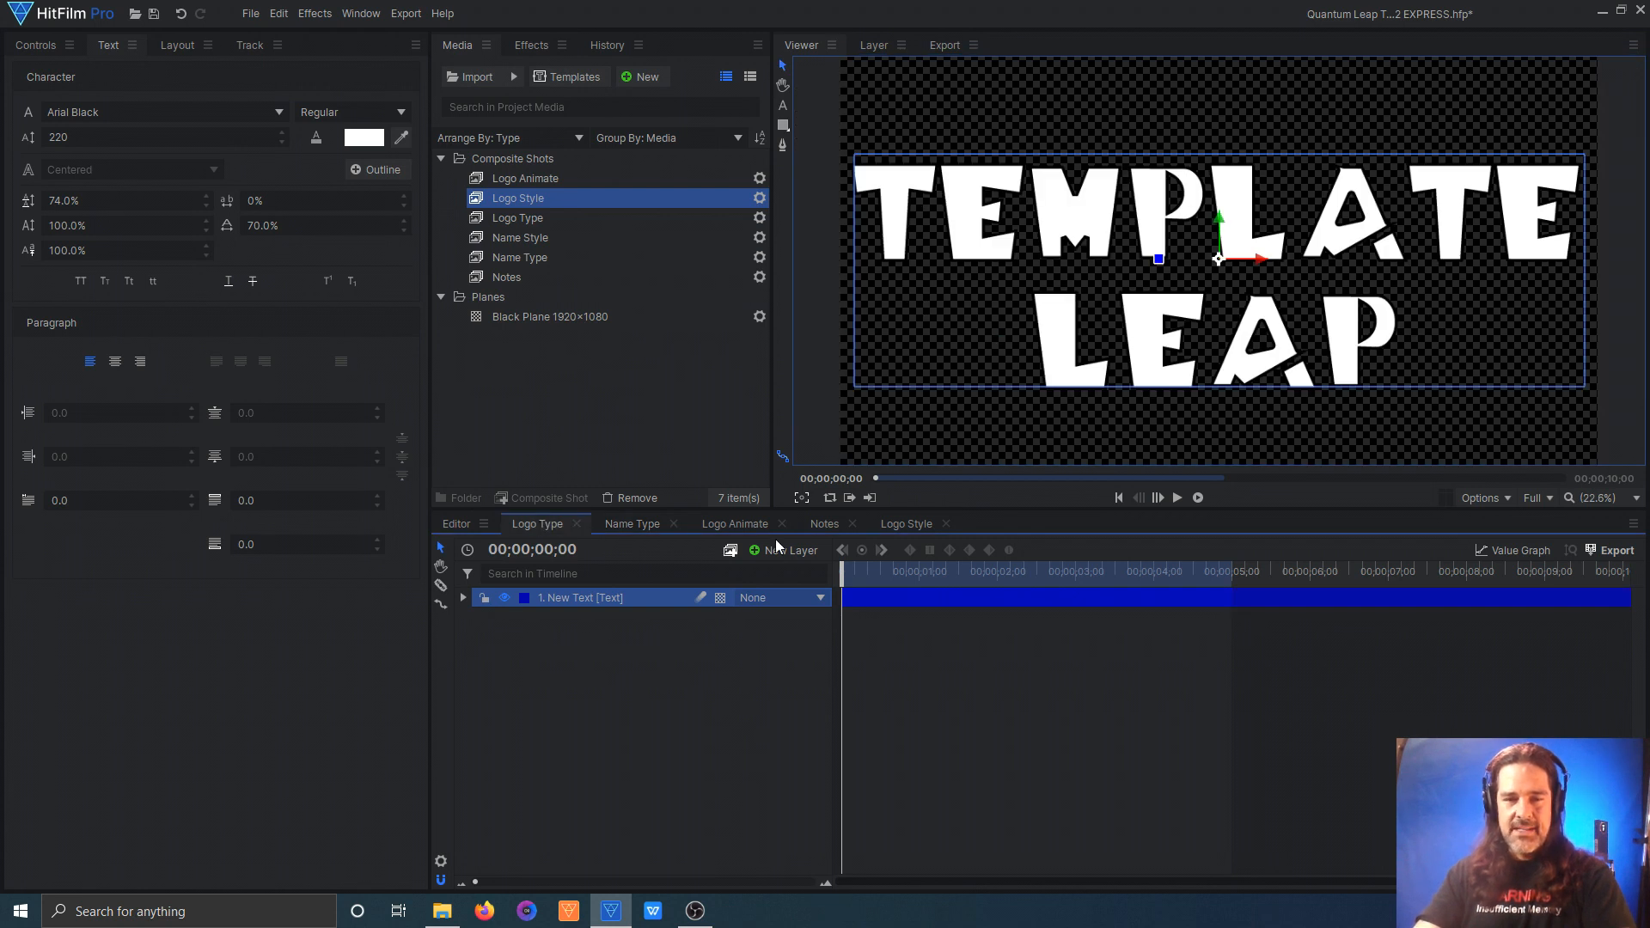
Step: In the Logo Style comp, inspect the Logo Type layer's effects and show the Bottom Line Fill and Top Line Fill layers
click(894, 526)
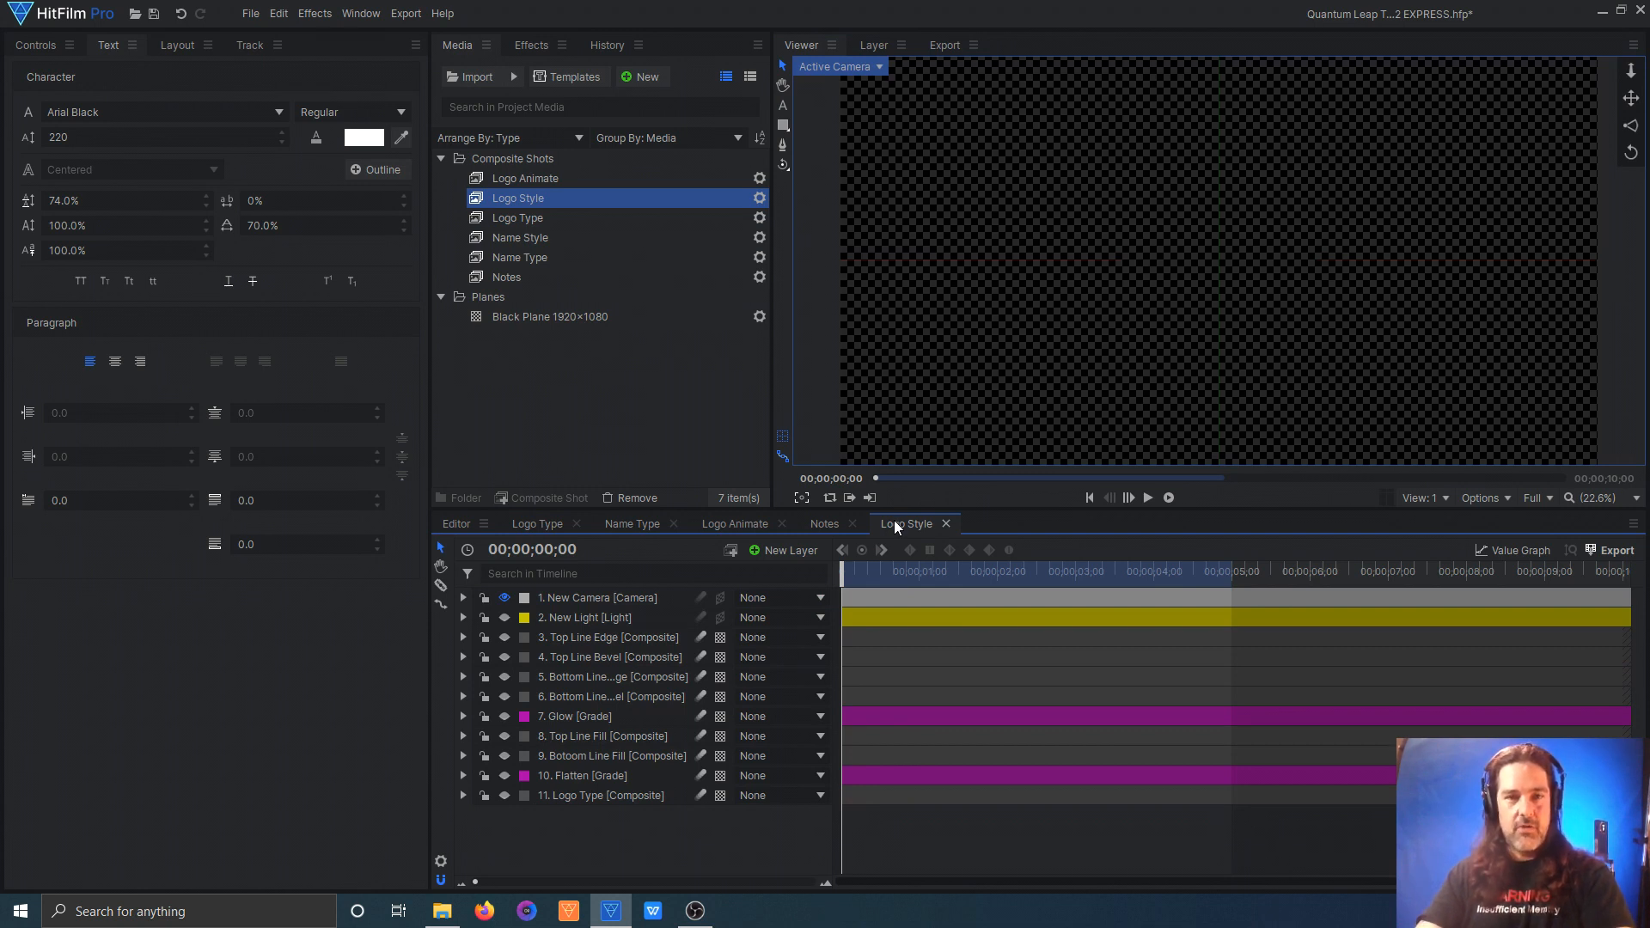
click(605, 795)
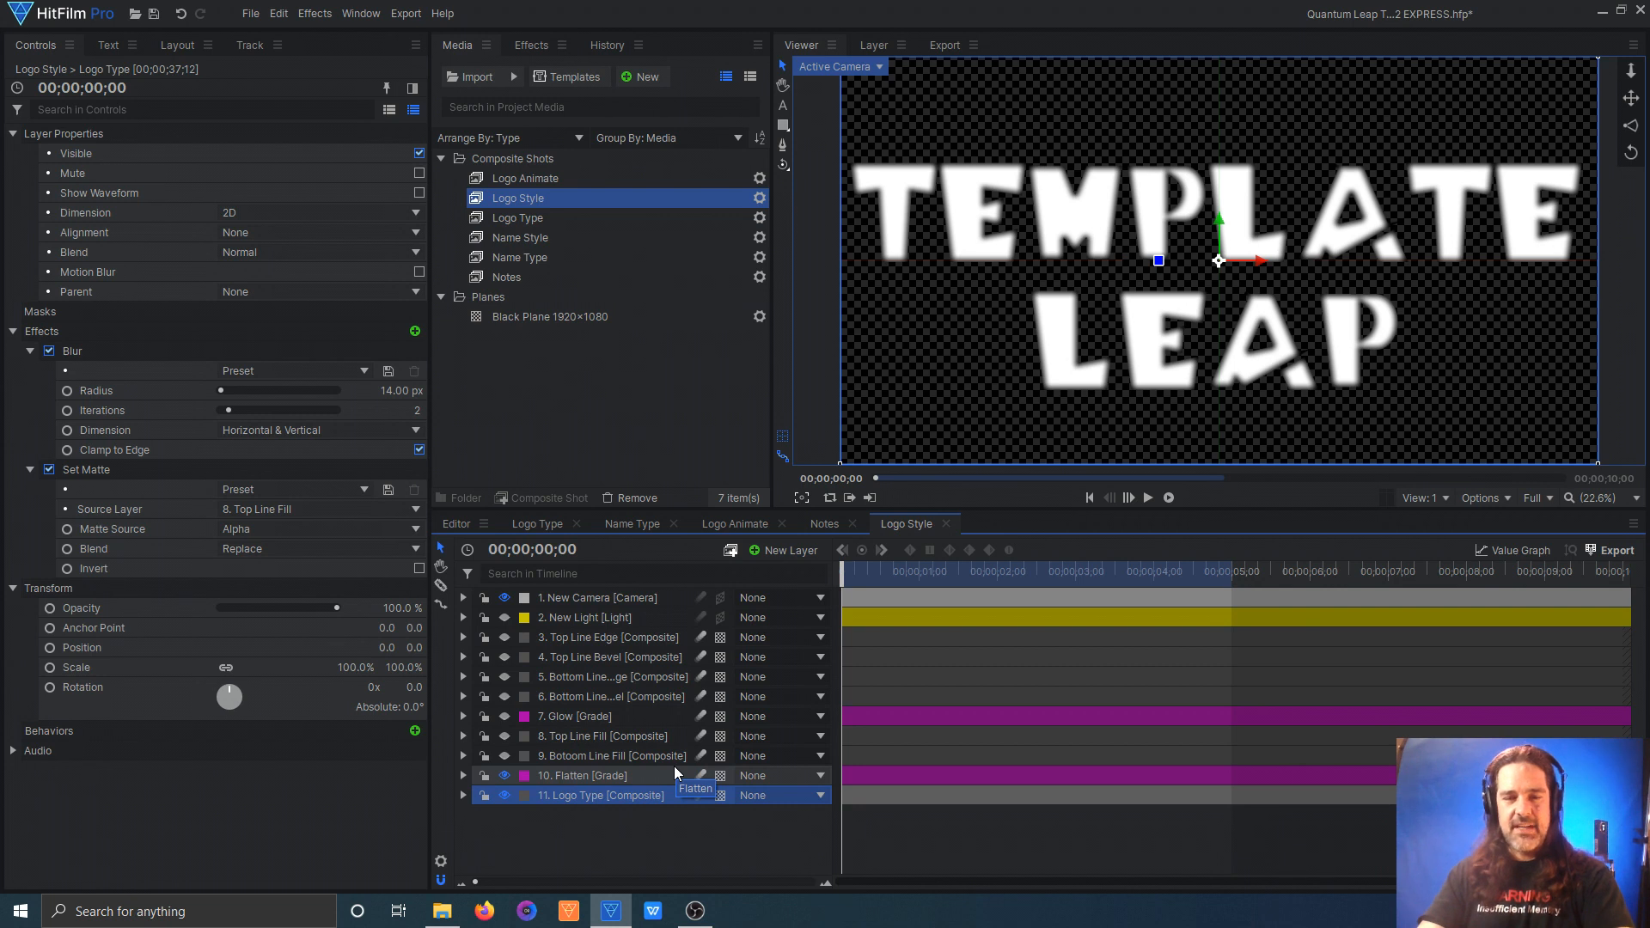
click(504, 756)
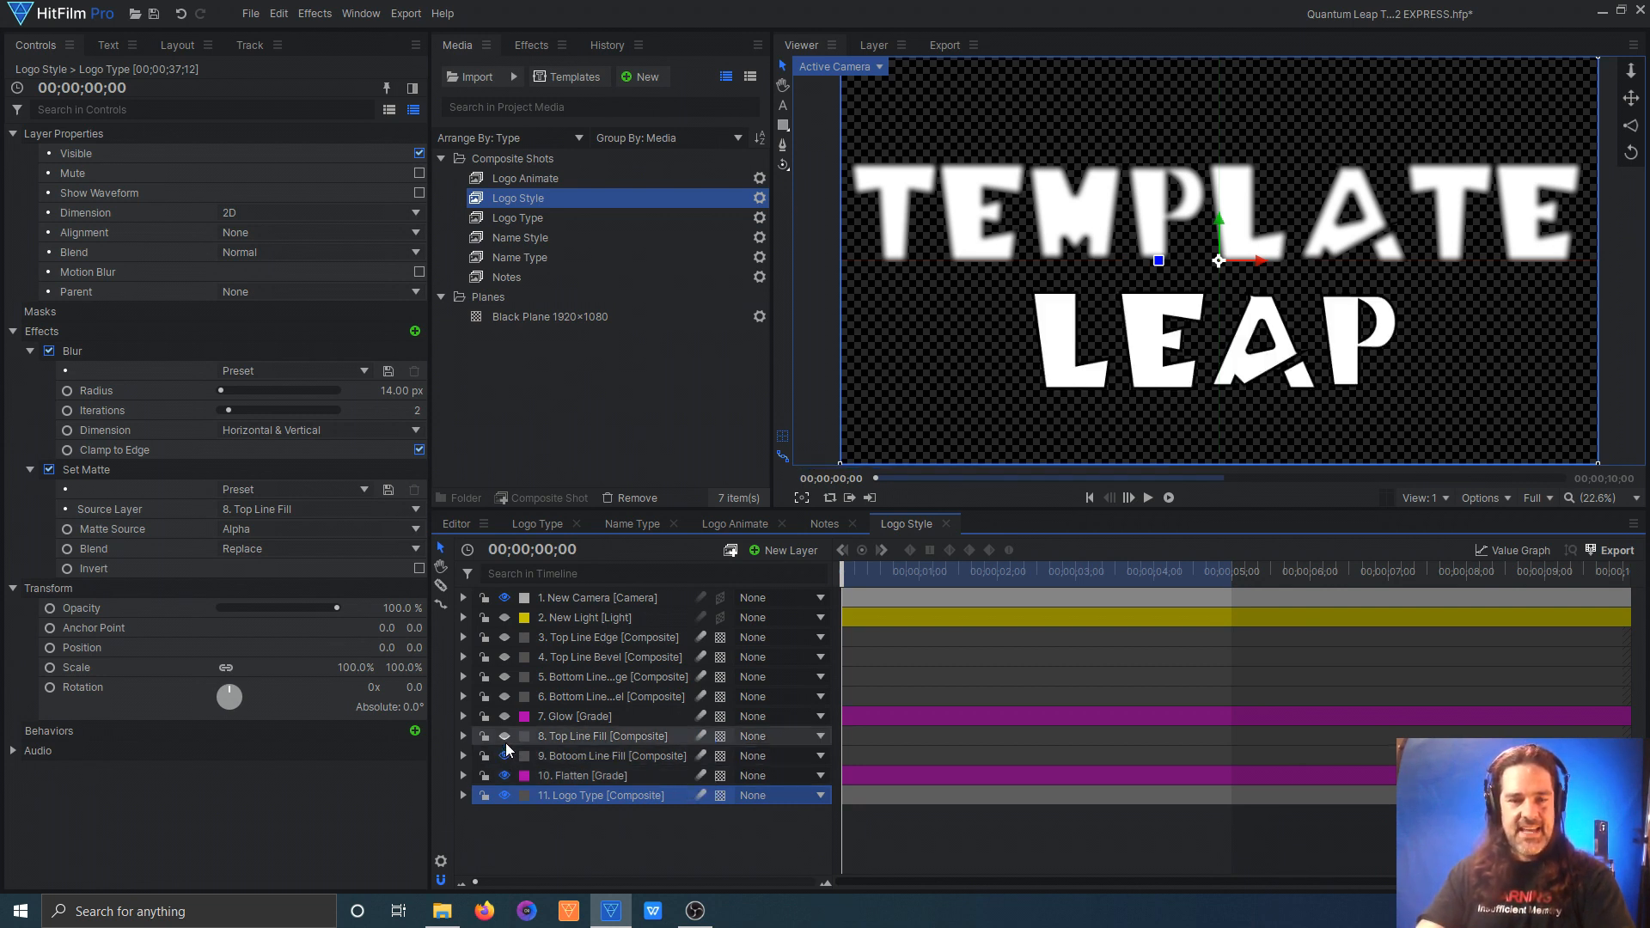
click(505, 740)
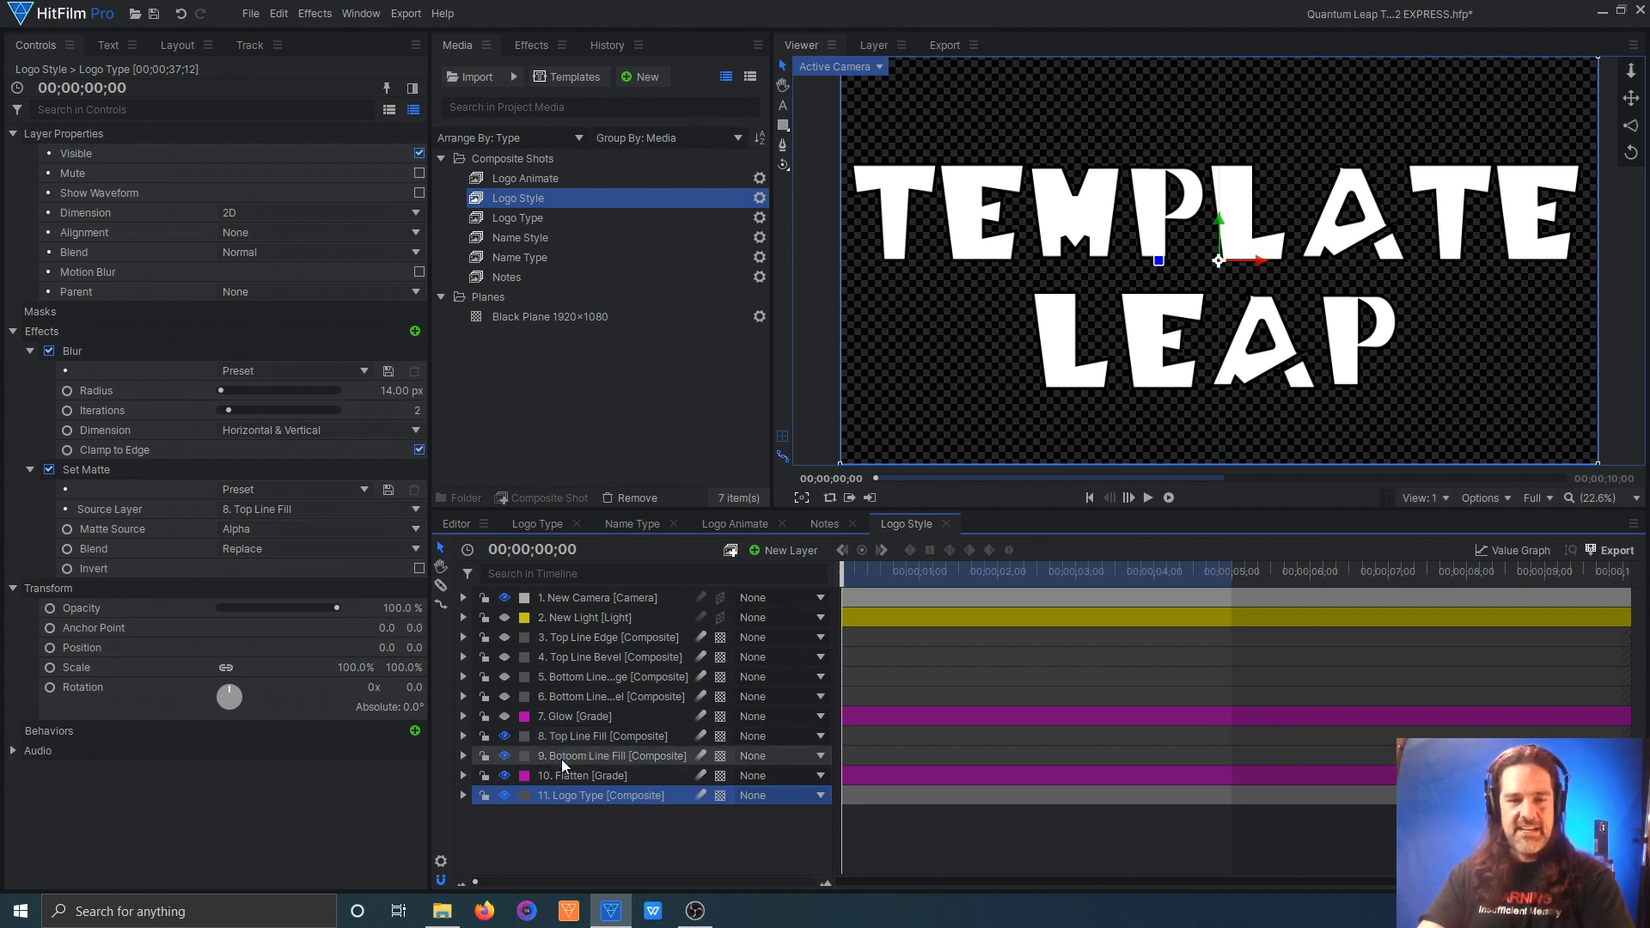
Step: Hide the Top Line Fill and Logo Type layers and expand the mask of Top Line Fill
click(564, 737)
click(504, 737)
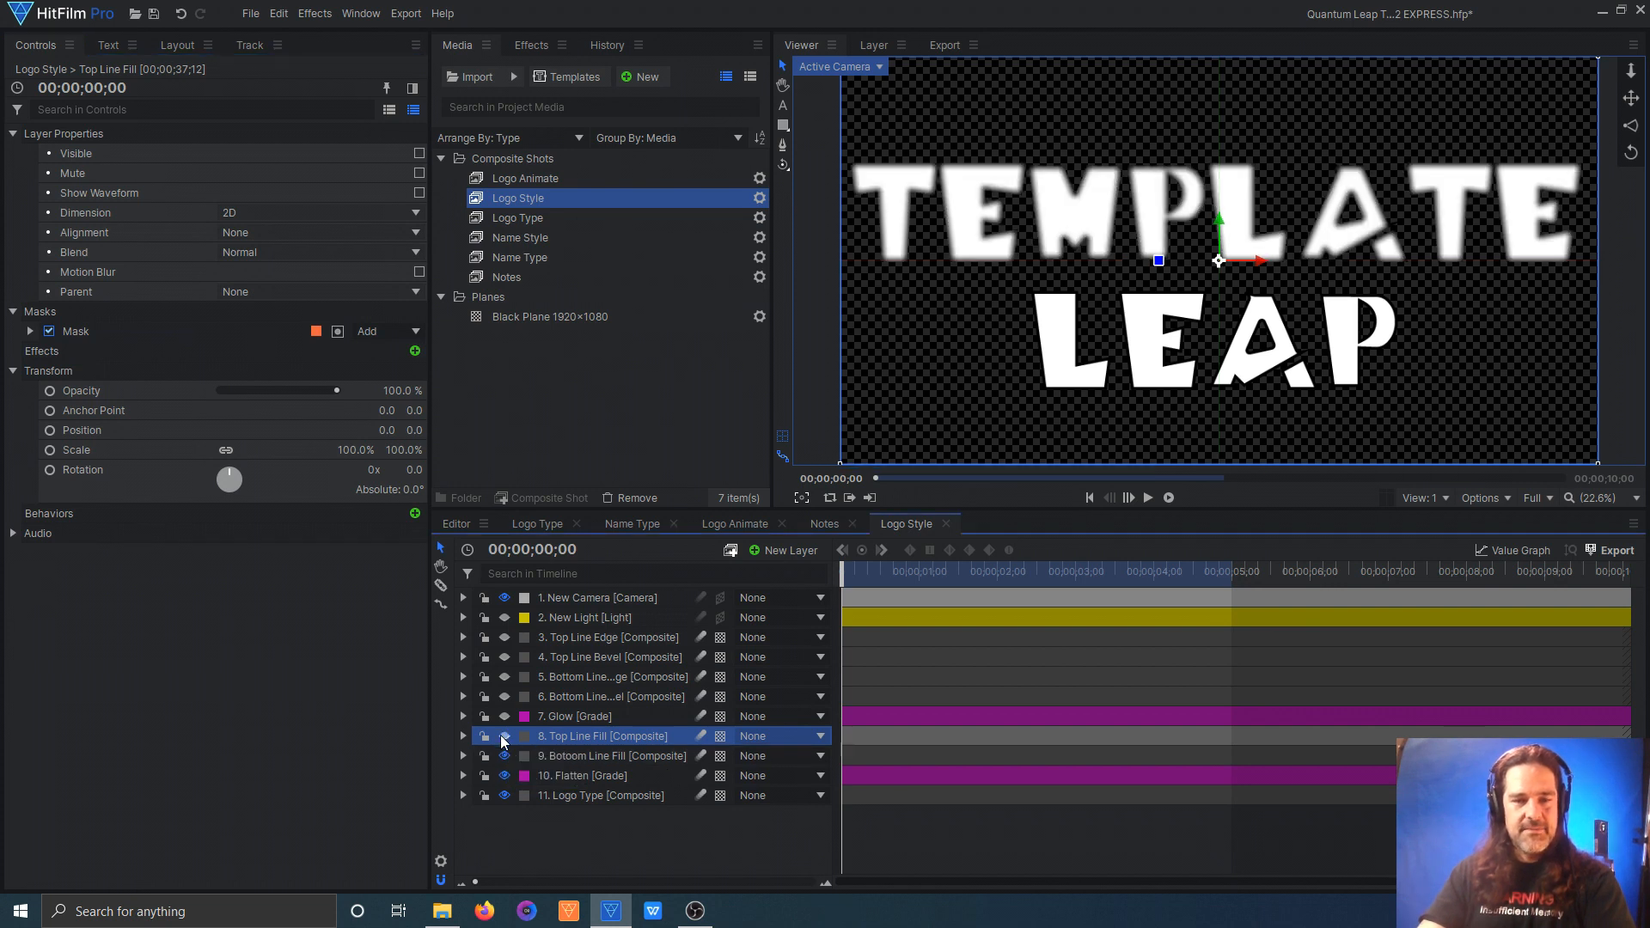
click(504, 796)
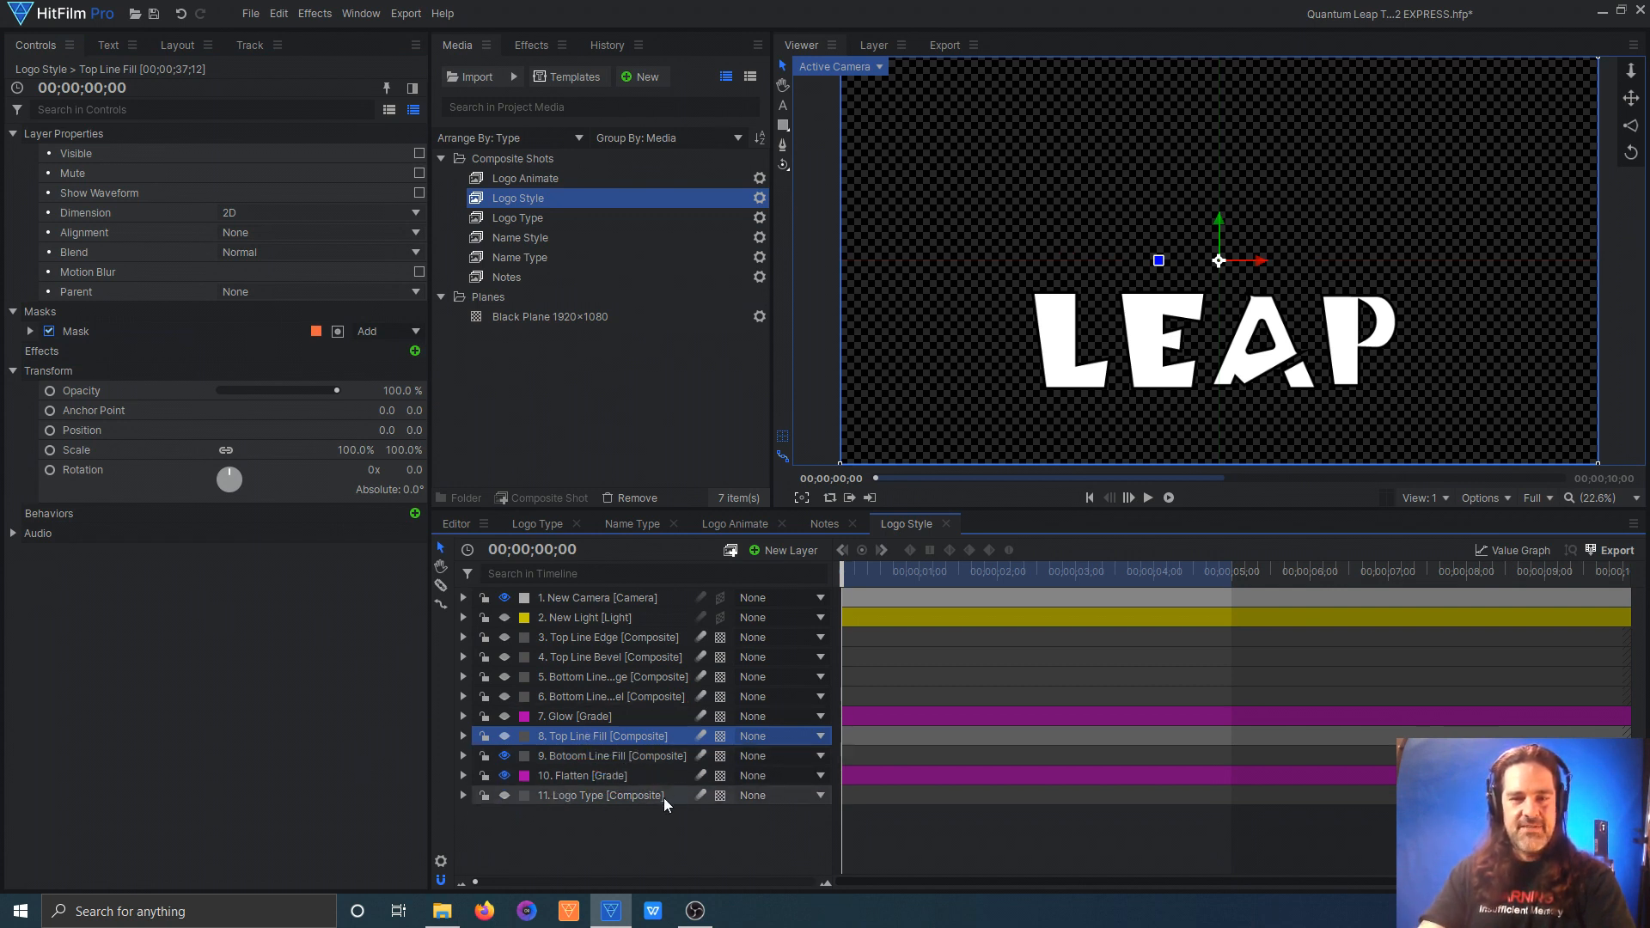
click(30, 332)
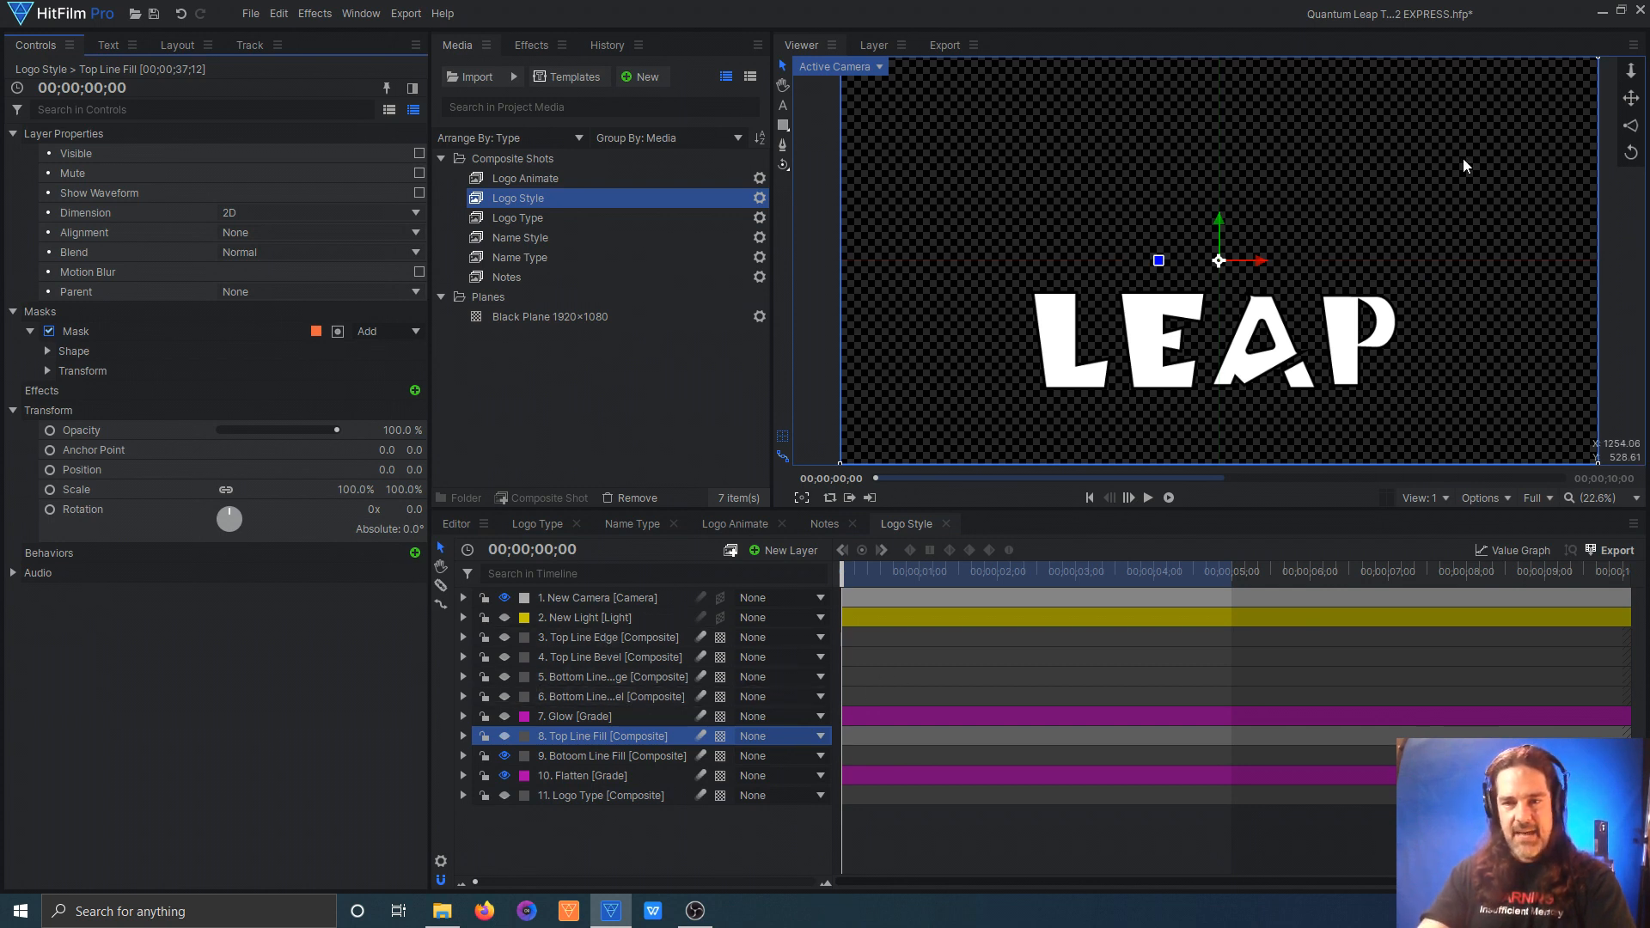
Step: Show the Top Line Fill and Glow layers and expand the Glow grade layer's effects
click(499, 736)
click(504, 715)
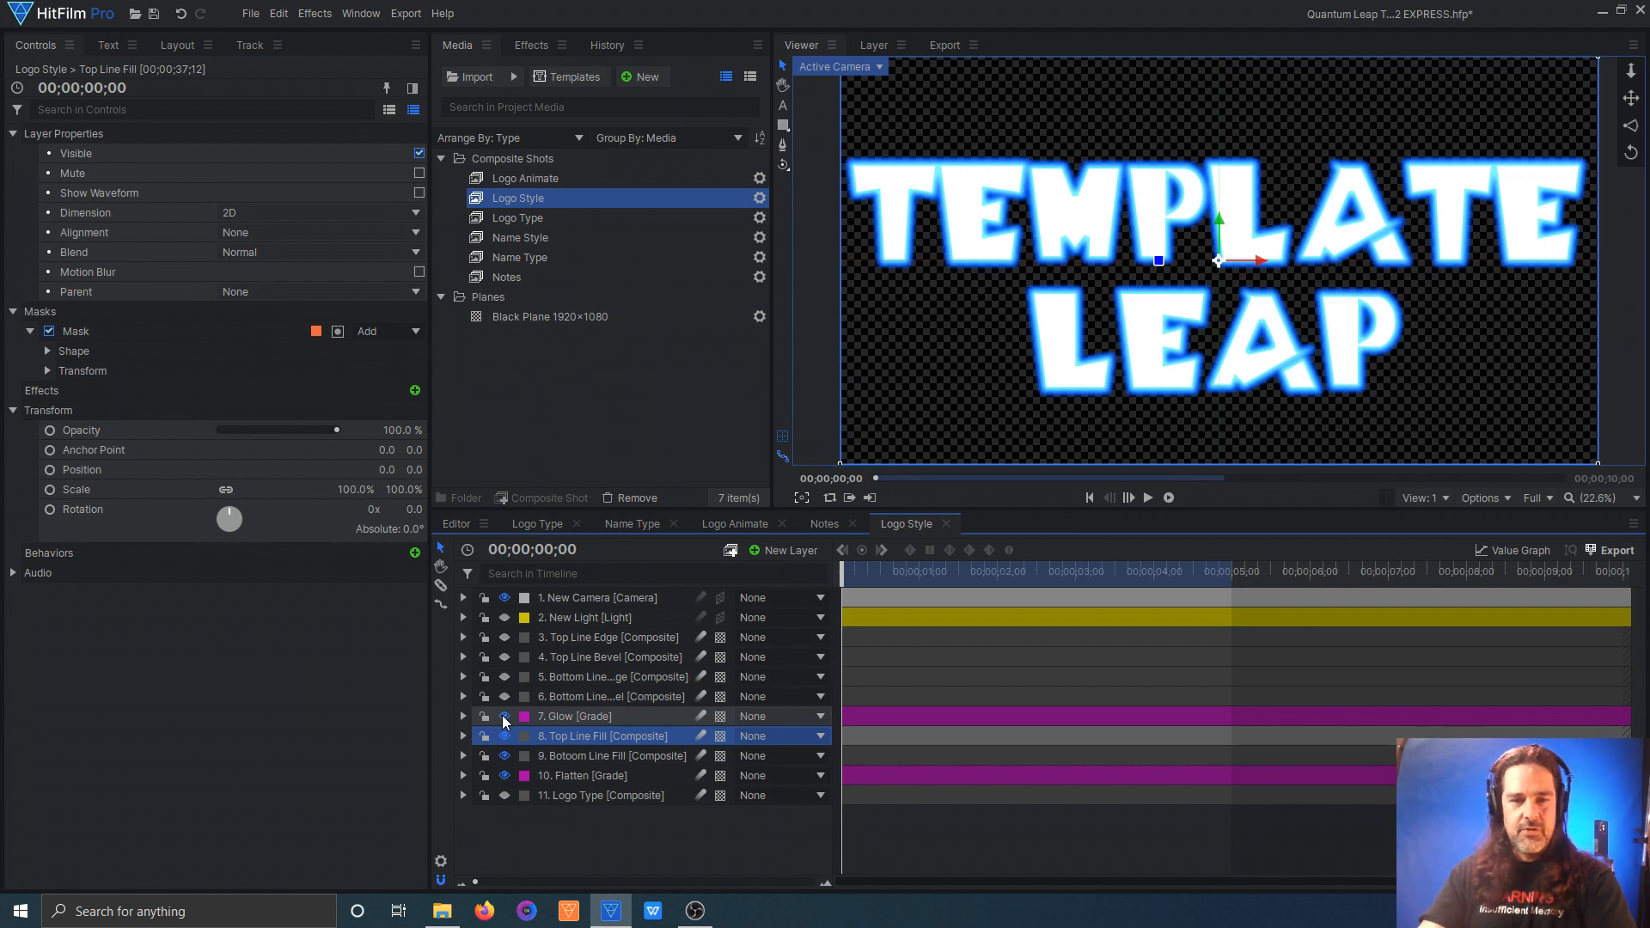
click(590, 716)
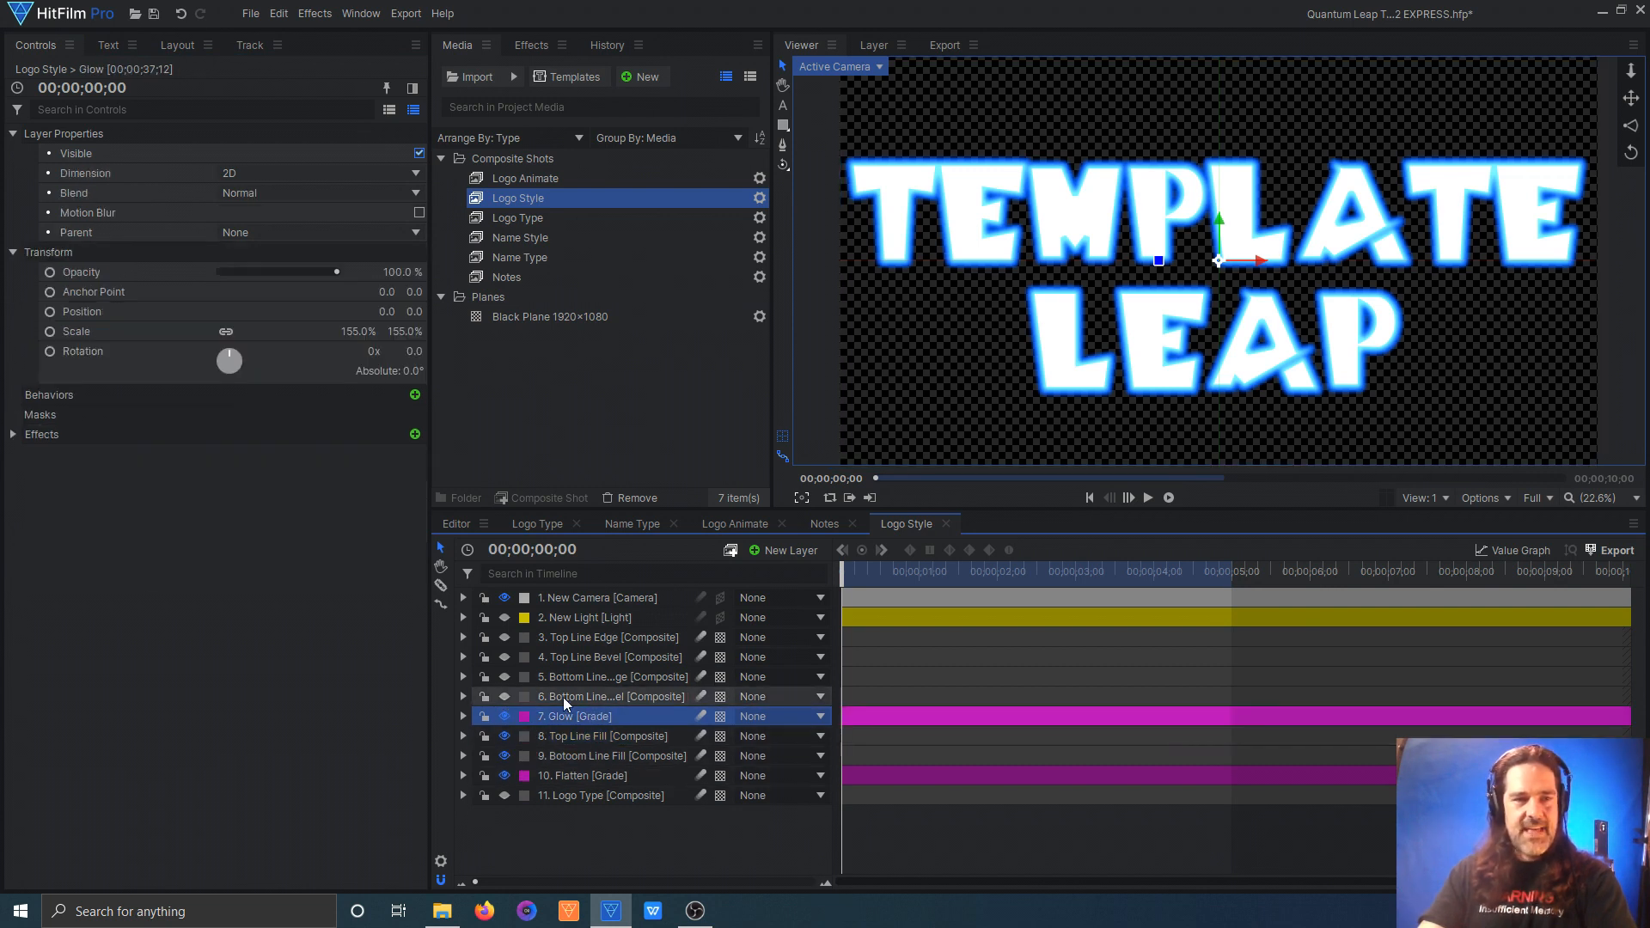
click(13, 433)
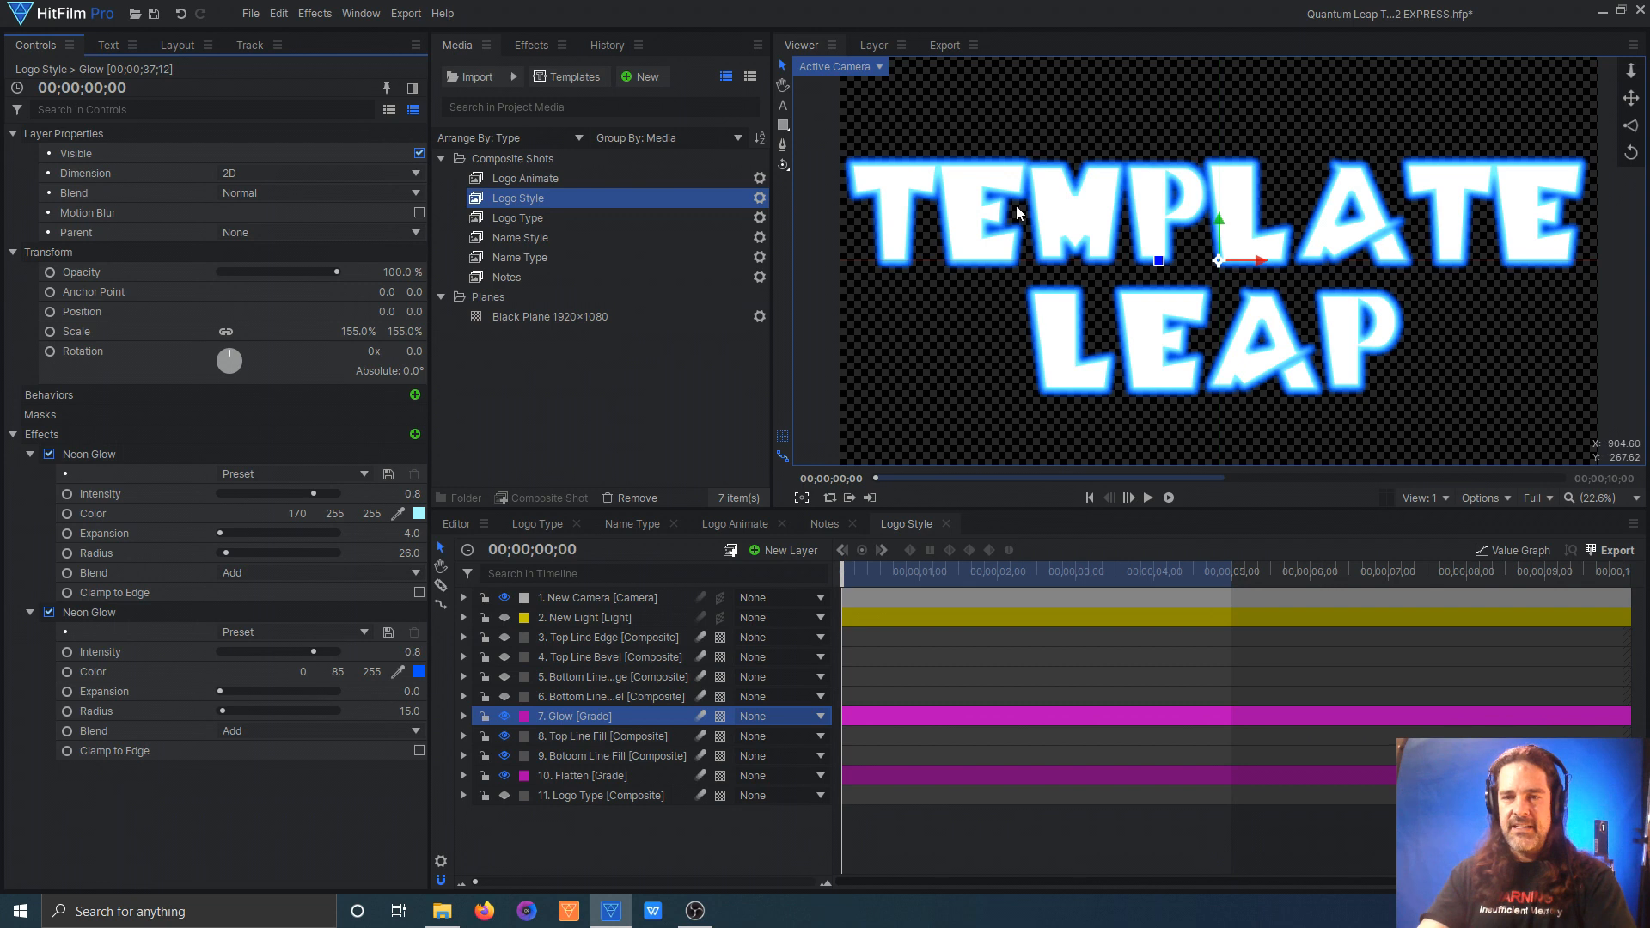
Step: Show the Bottom Line Bevel and Top Line Bevel layers in the Logo Style comp
click(506, 696)
click(582, 697)
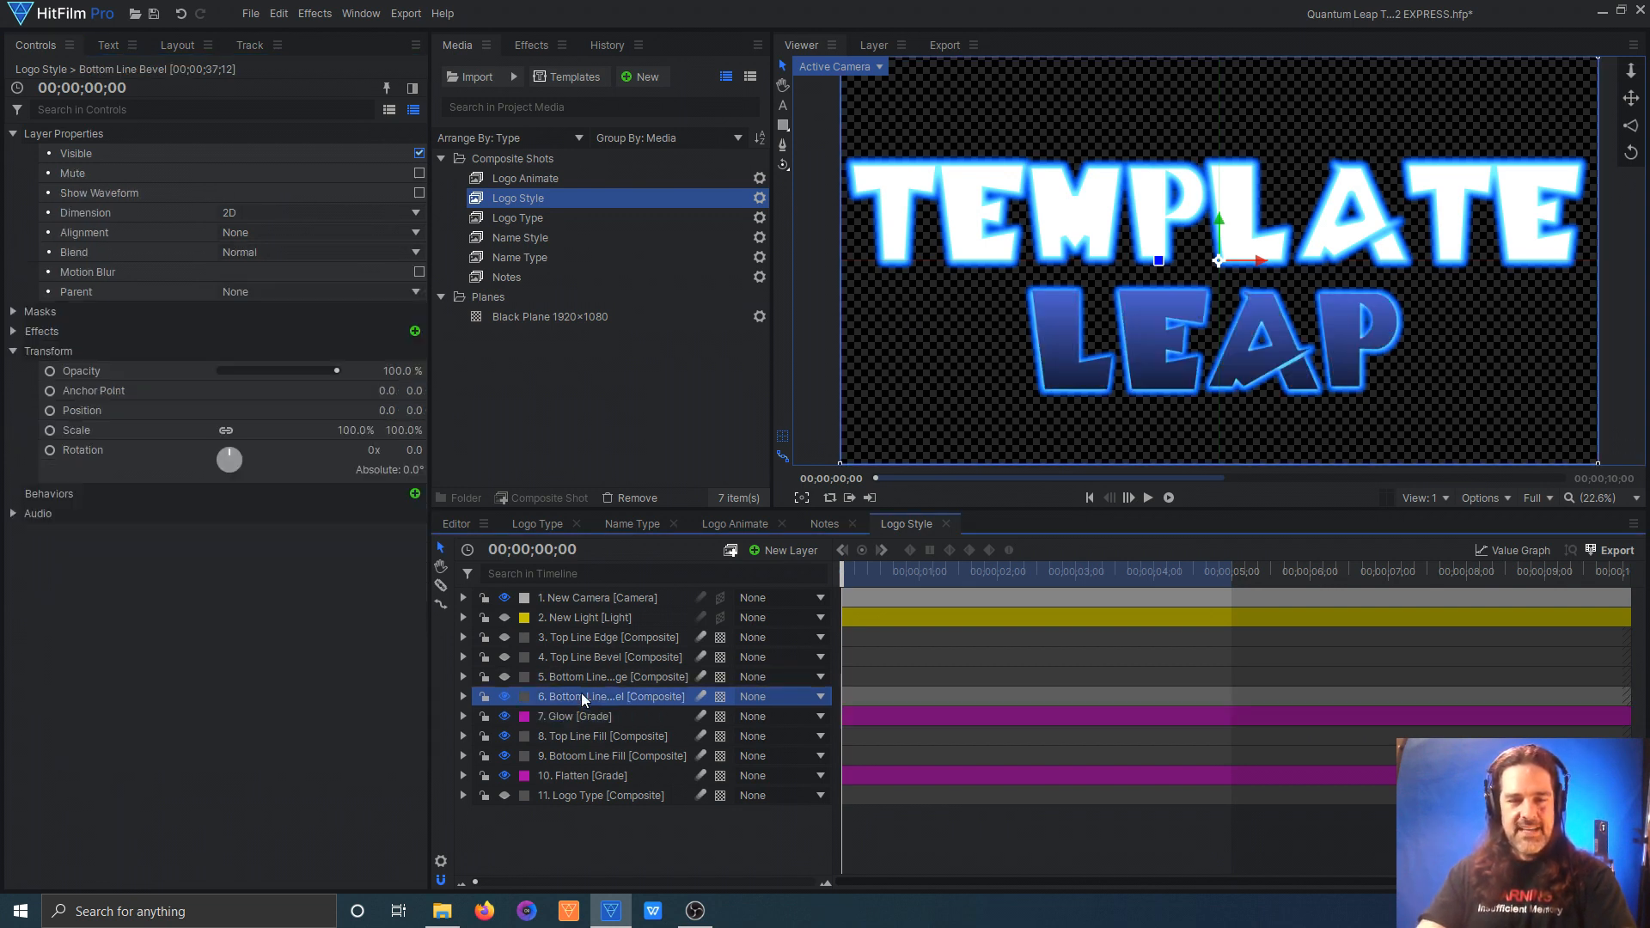
click(504, 657)
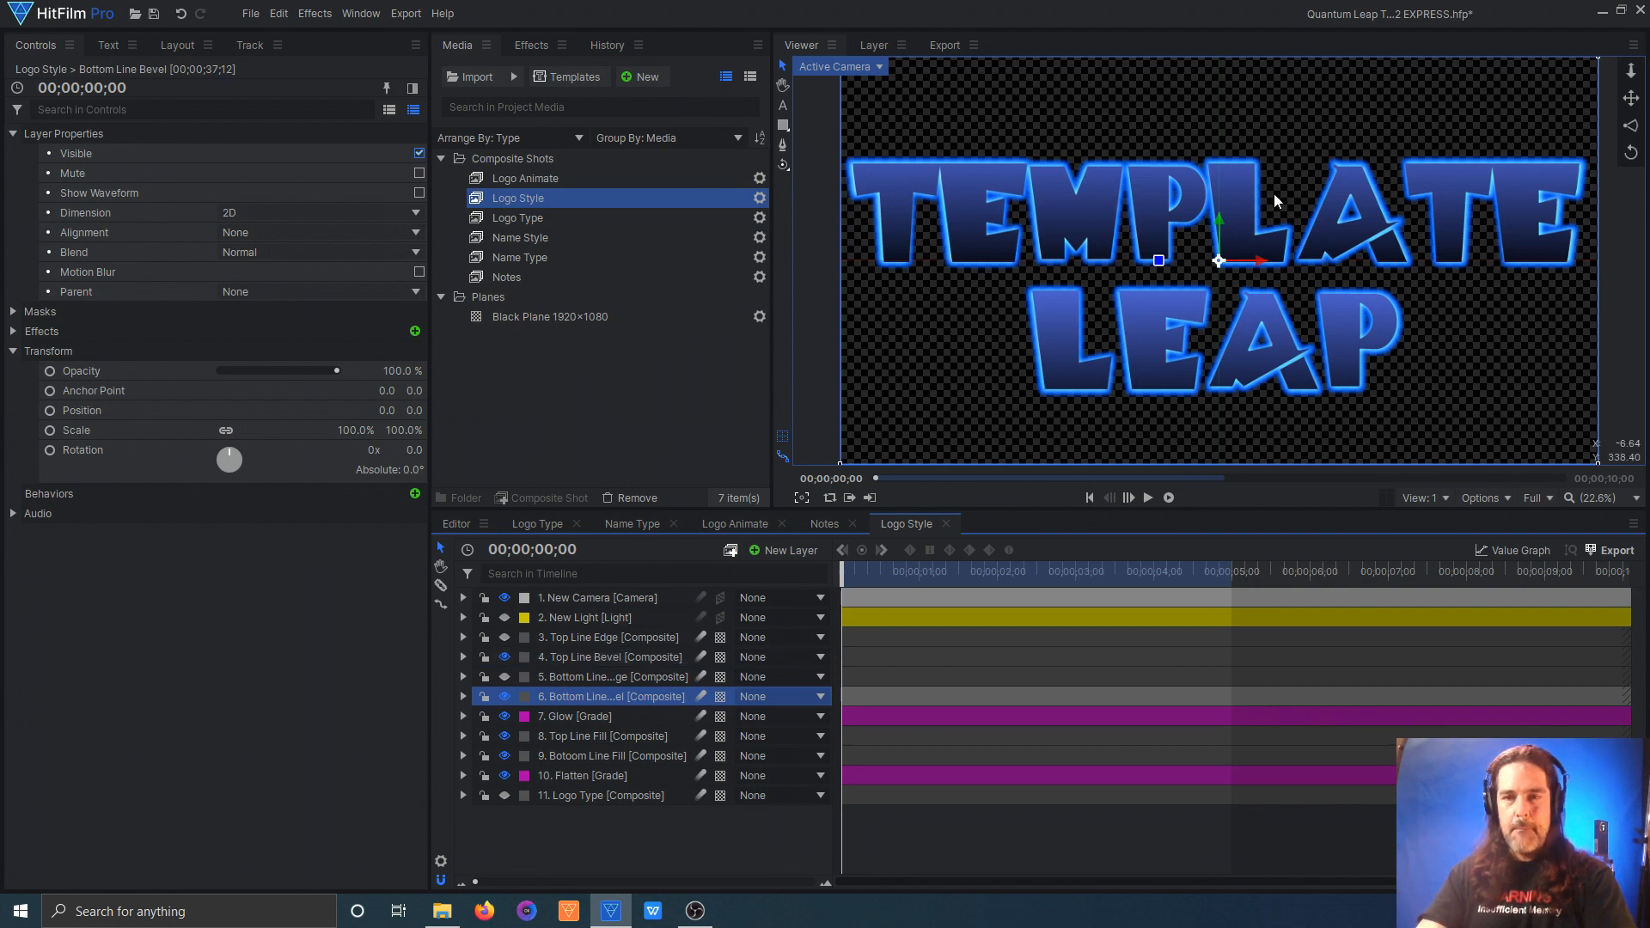
Step: Examine the Top Line Bevel layer's Color Gradient and Parallax effects and the Flatten grade layer used as its height map
click(1213, 255)
click(13, 332)
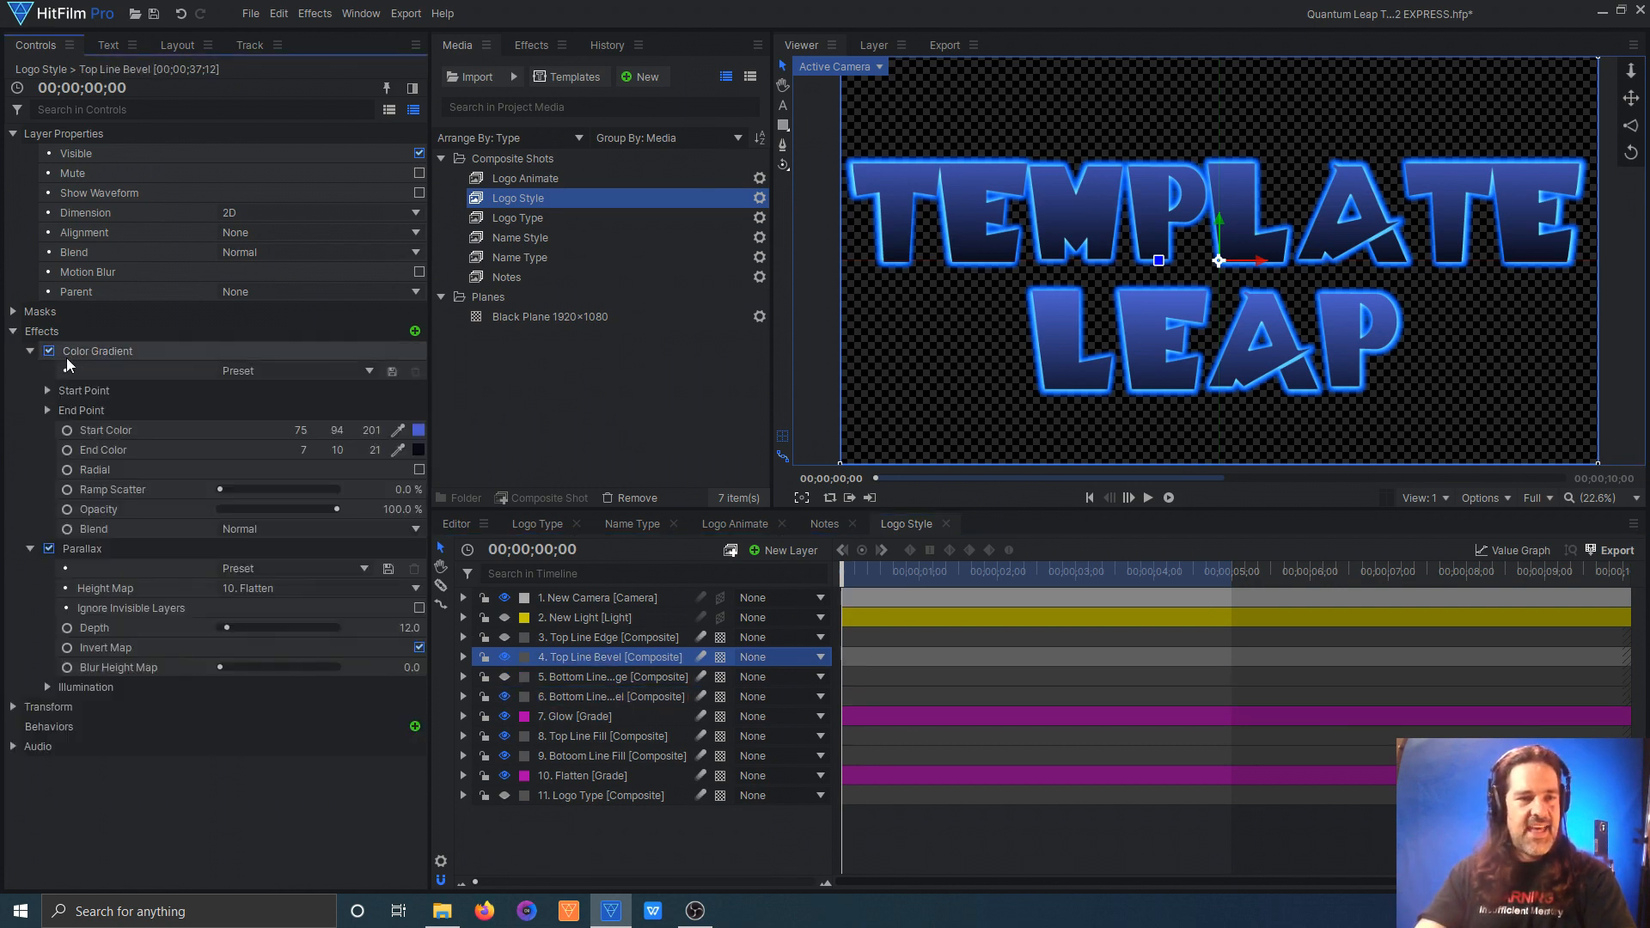
click(101, 350)
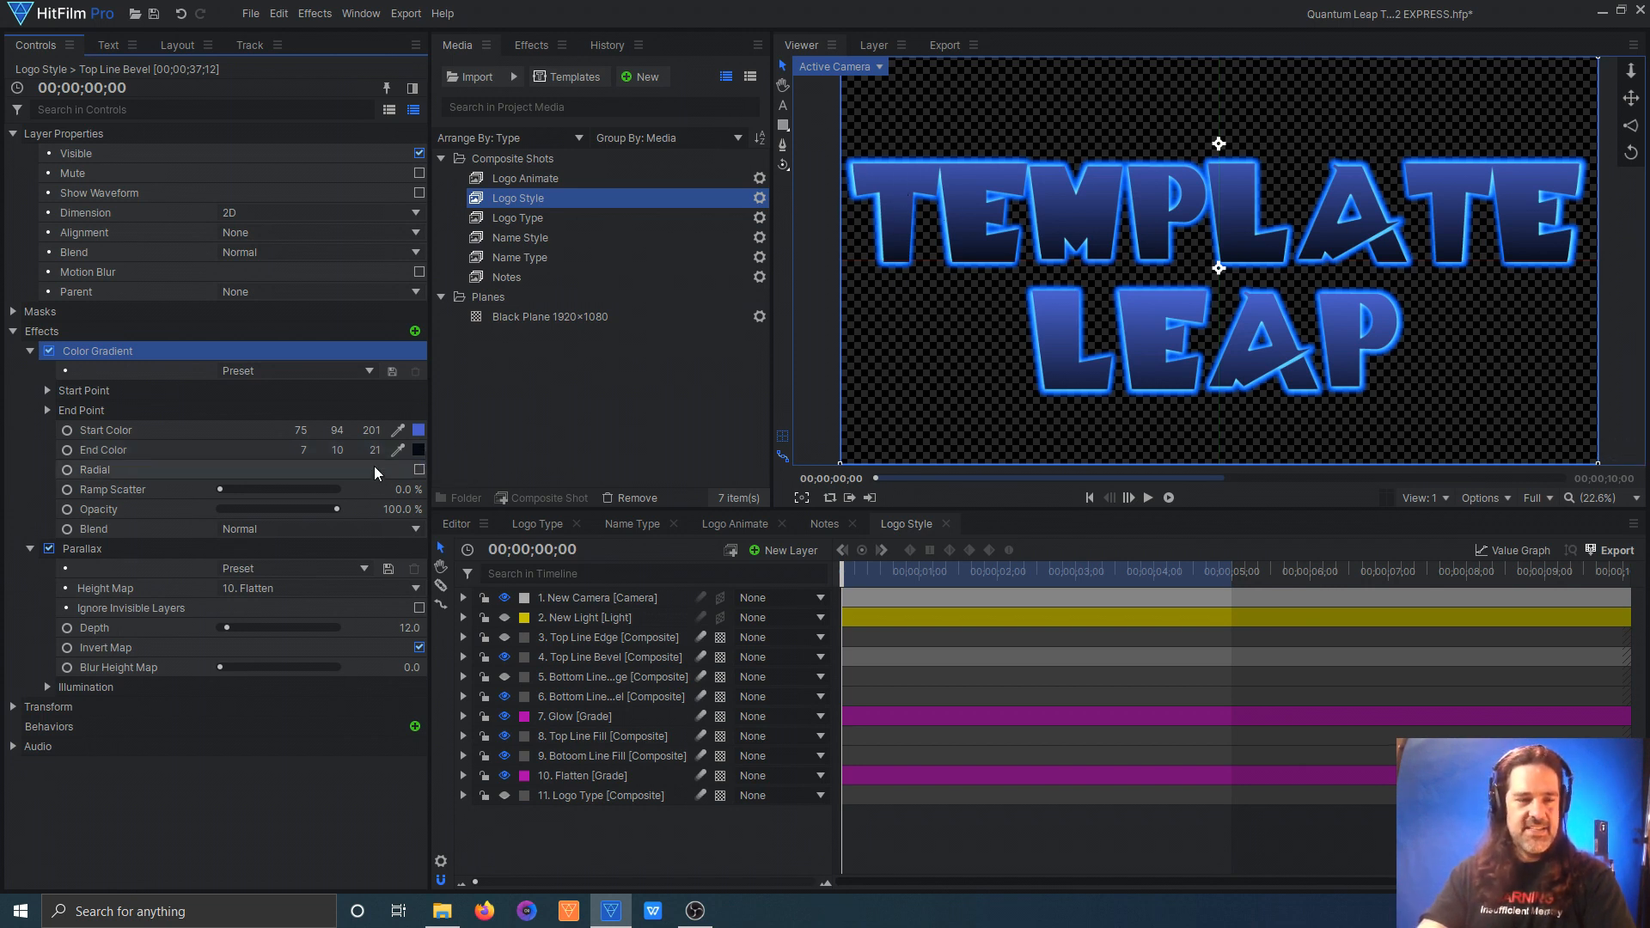
click(96, 548)
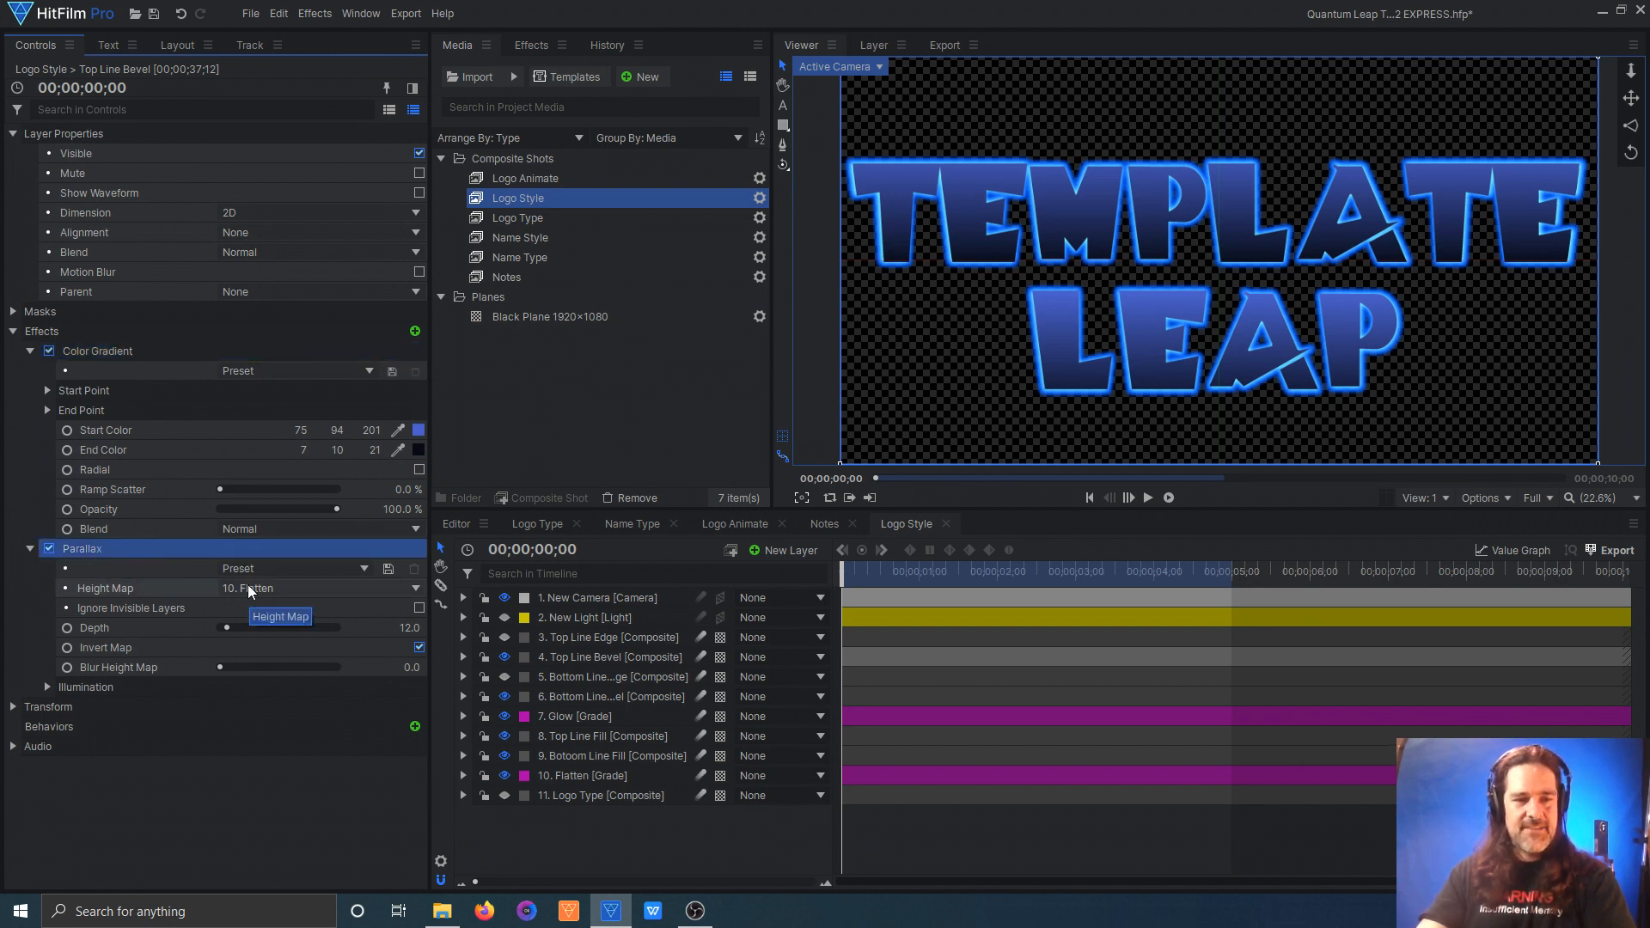
click(598, 776)
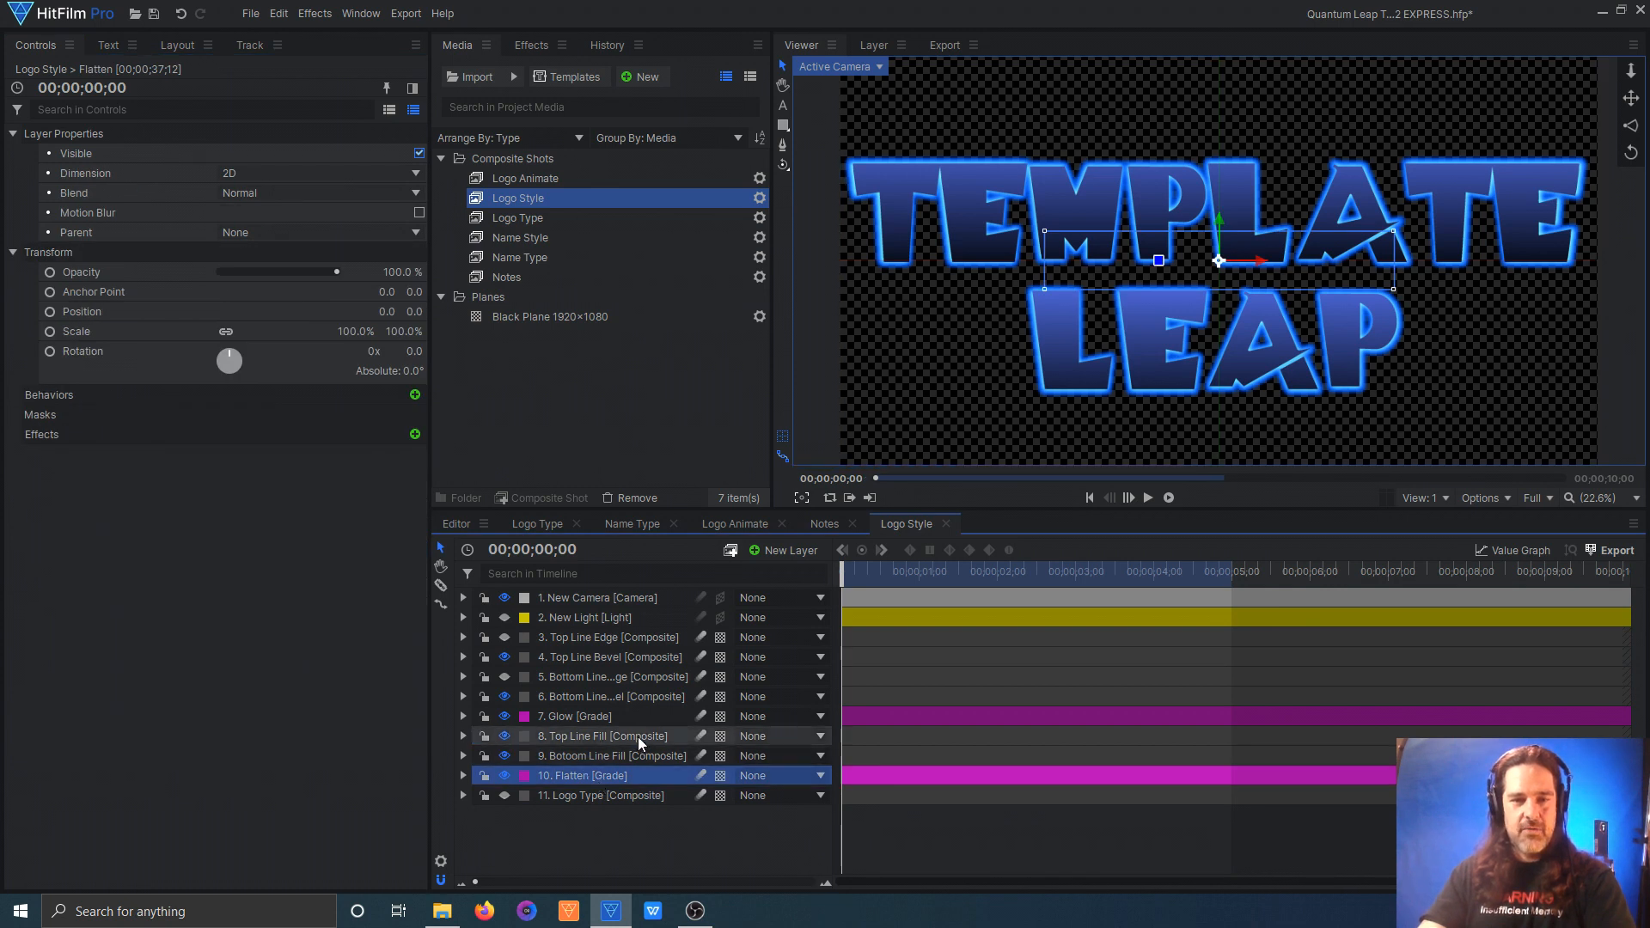
click(599, 658)
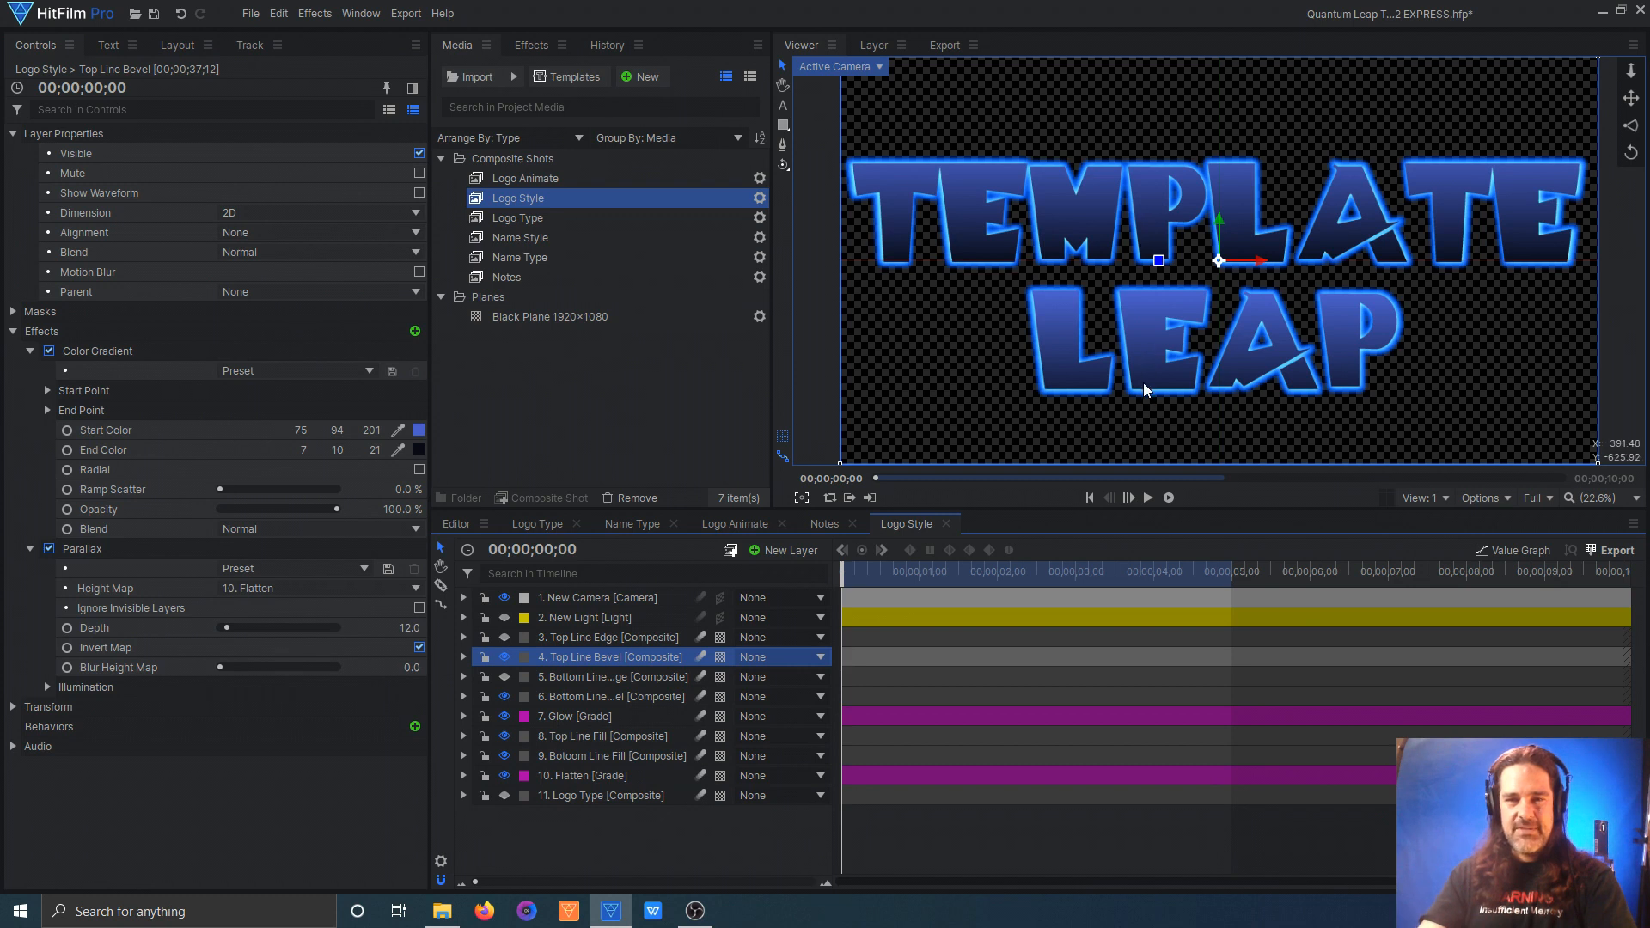
Step: Show the New Light, Bottom Line Edge and Top Line Edge layers in the Logo Style comp
click(504, 618)
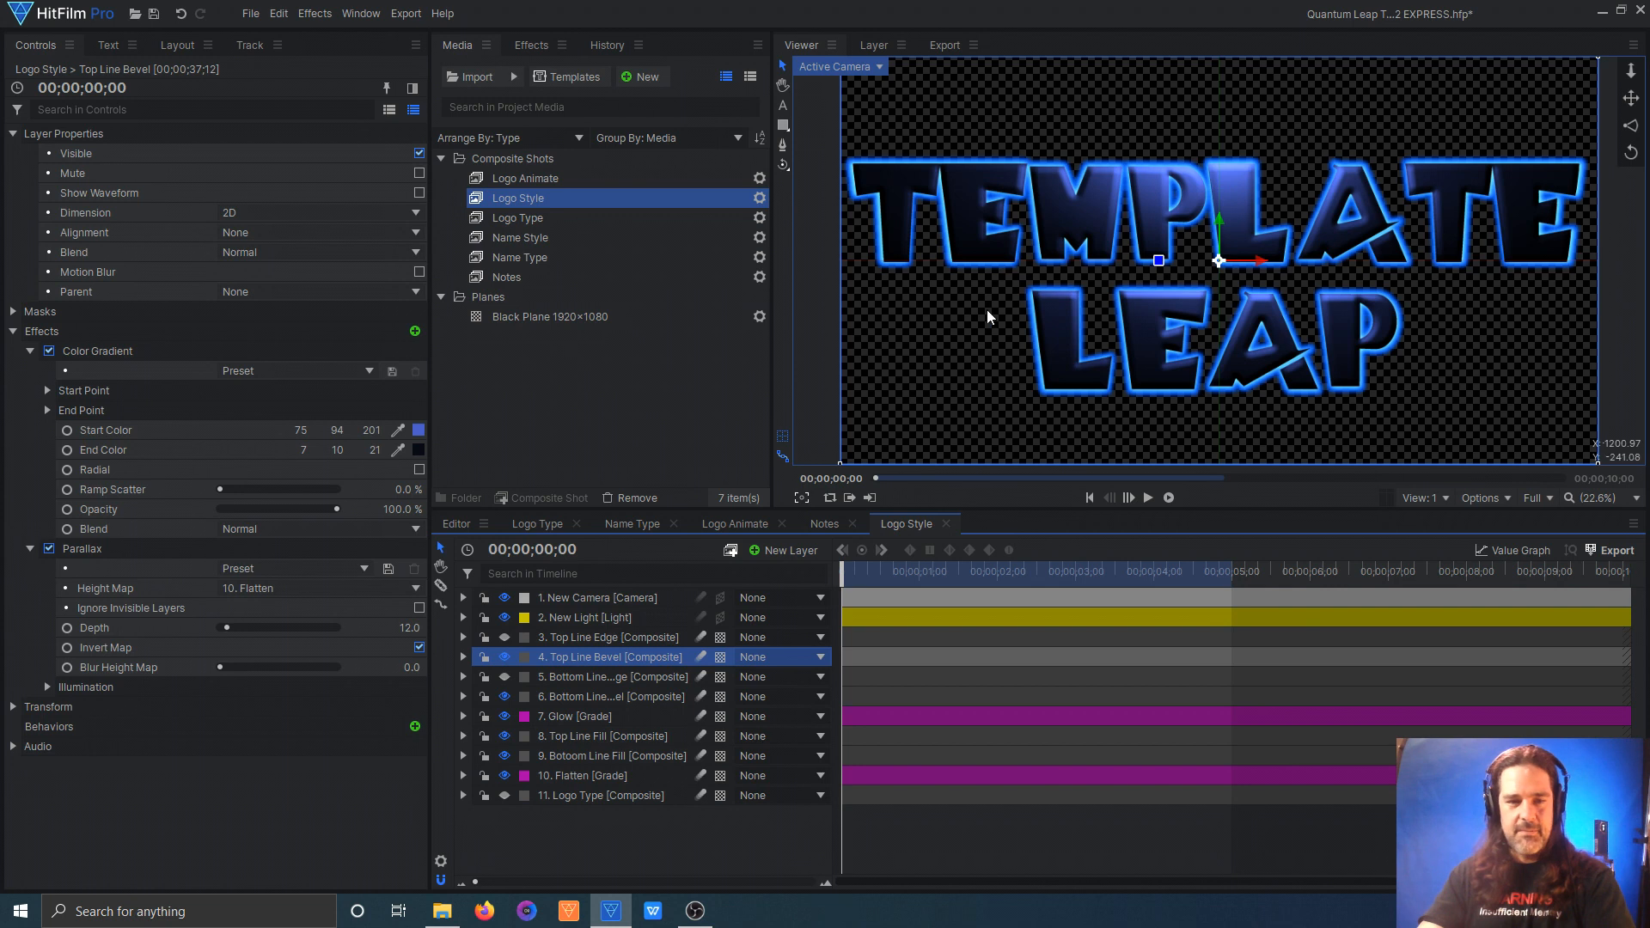
click(534, 636)
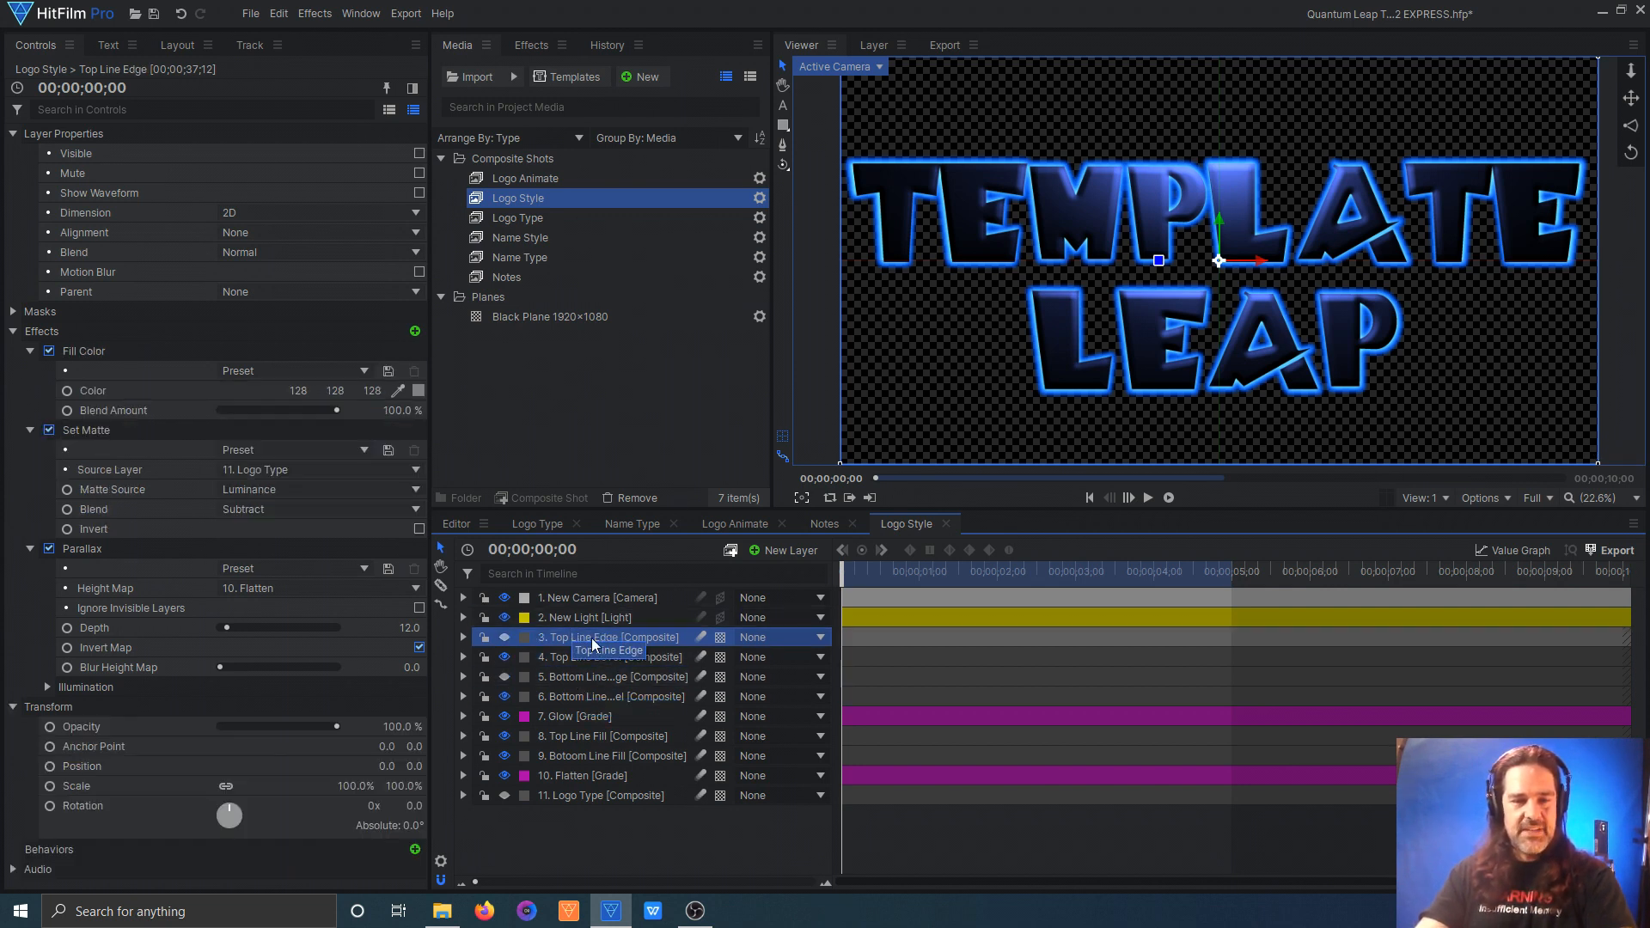
click(506, 676)
click(504, 638)
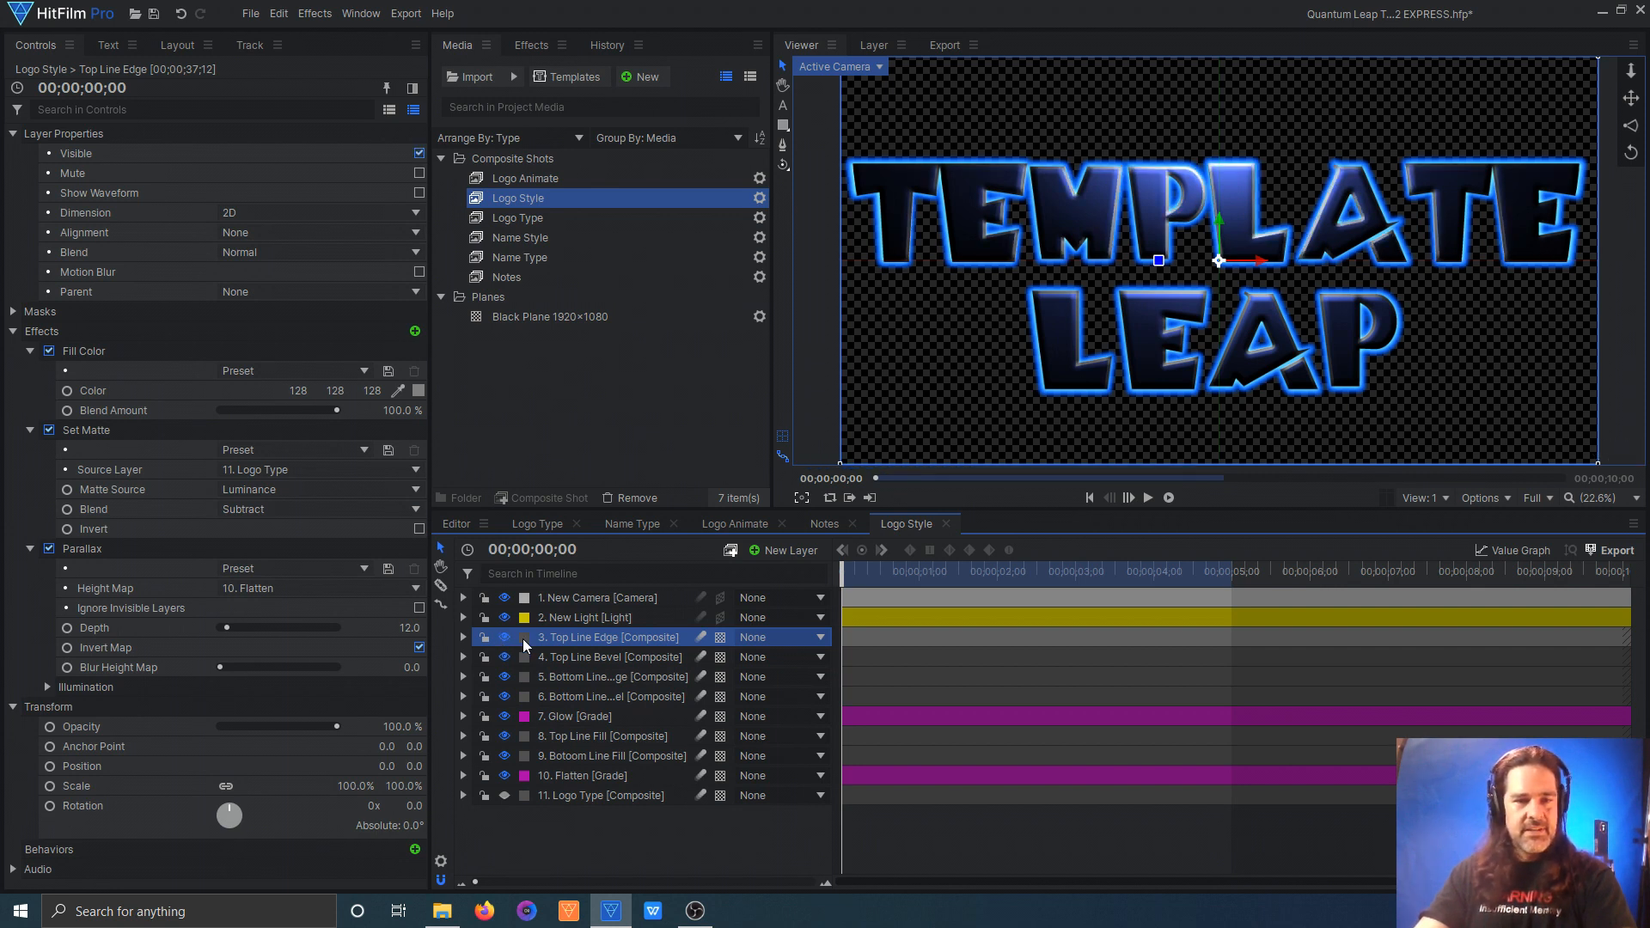
Step: Toggle the Top Line Edge layer's Parallax, Set Matte and Fill Color effects off and back on, comparing the result with the Logo Type comp
click(49, 550)
click(49, 430)
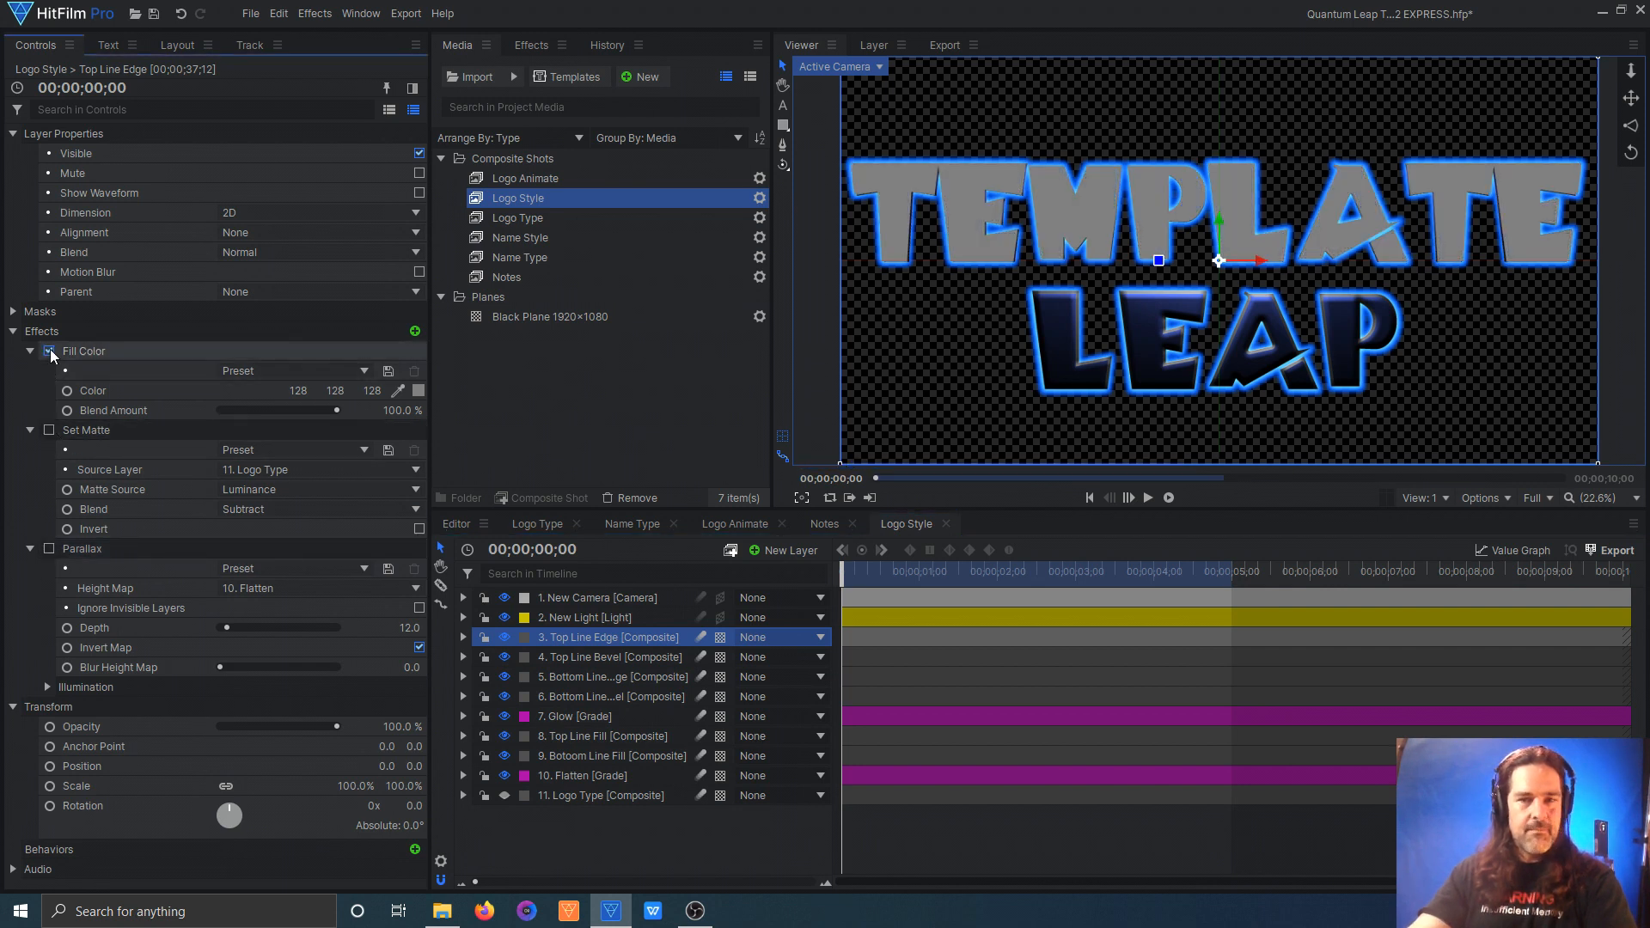
click(49, 351)
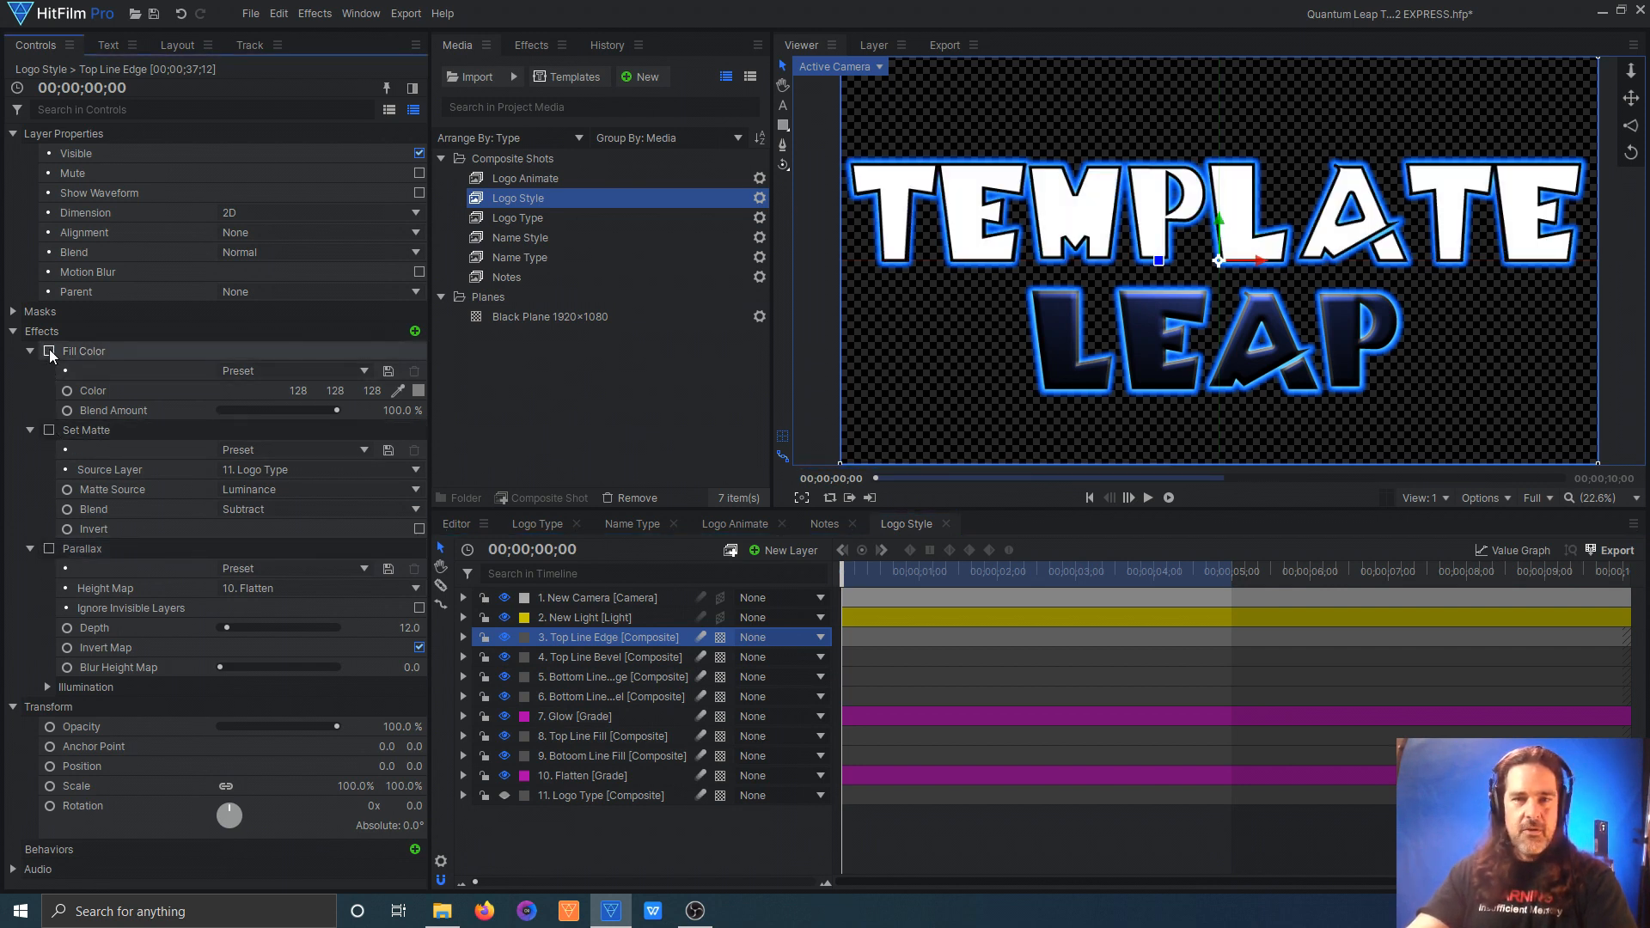
click(49, 351)
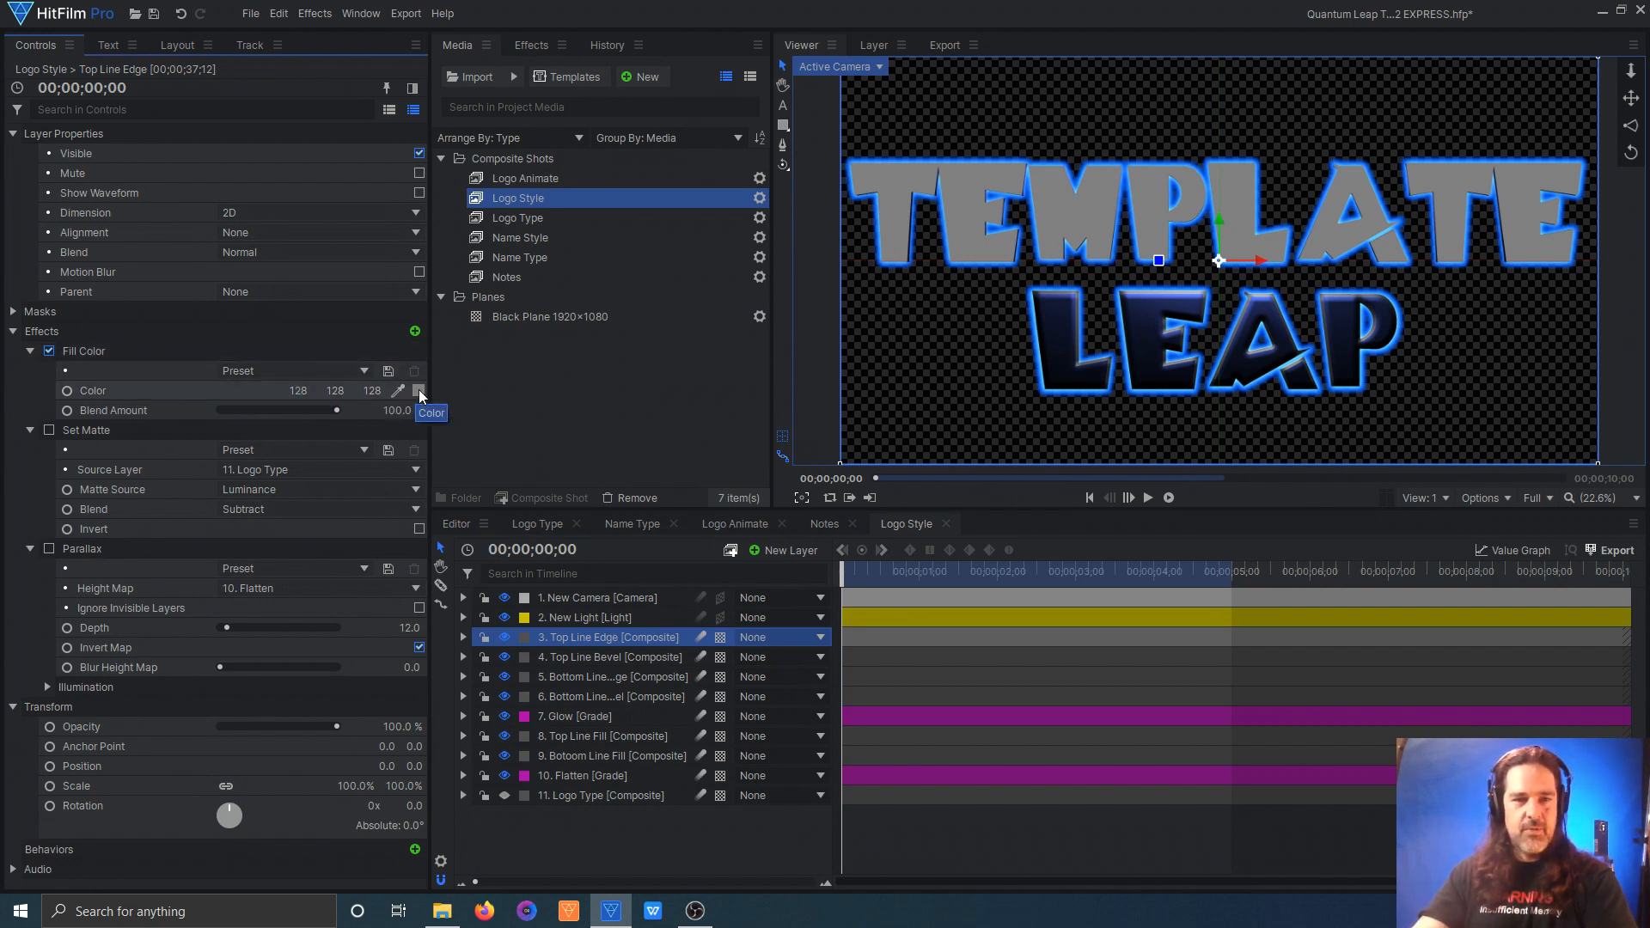
click(50, 430)
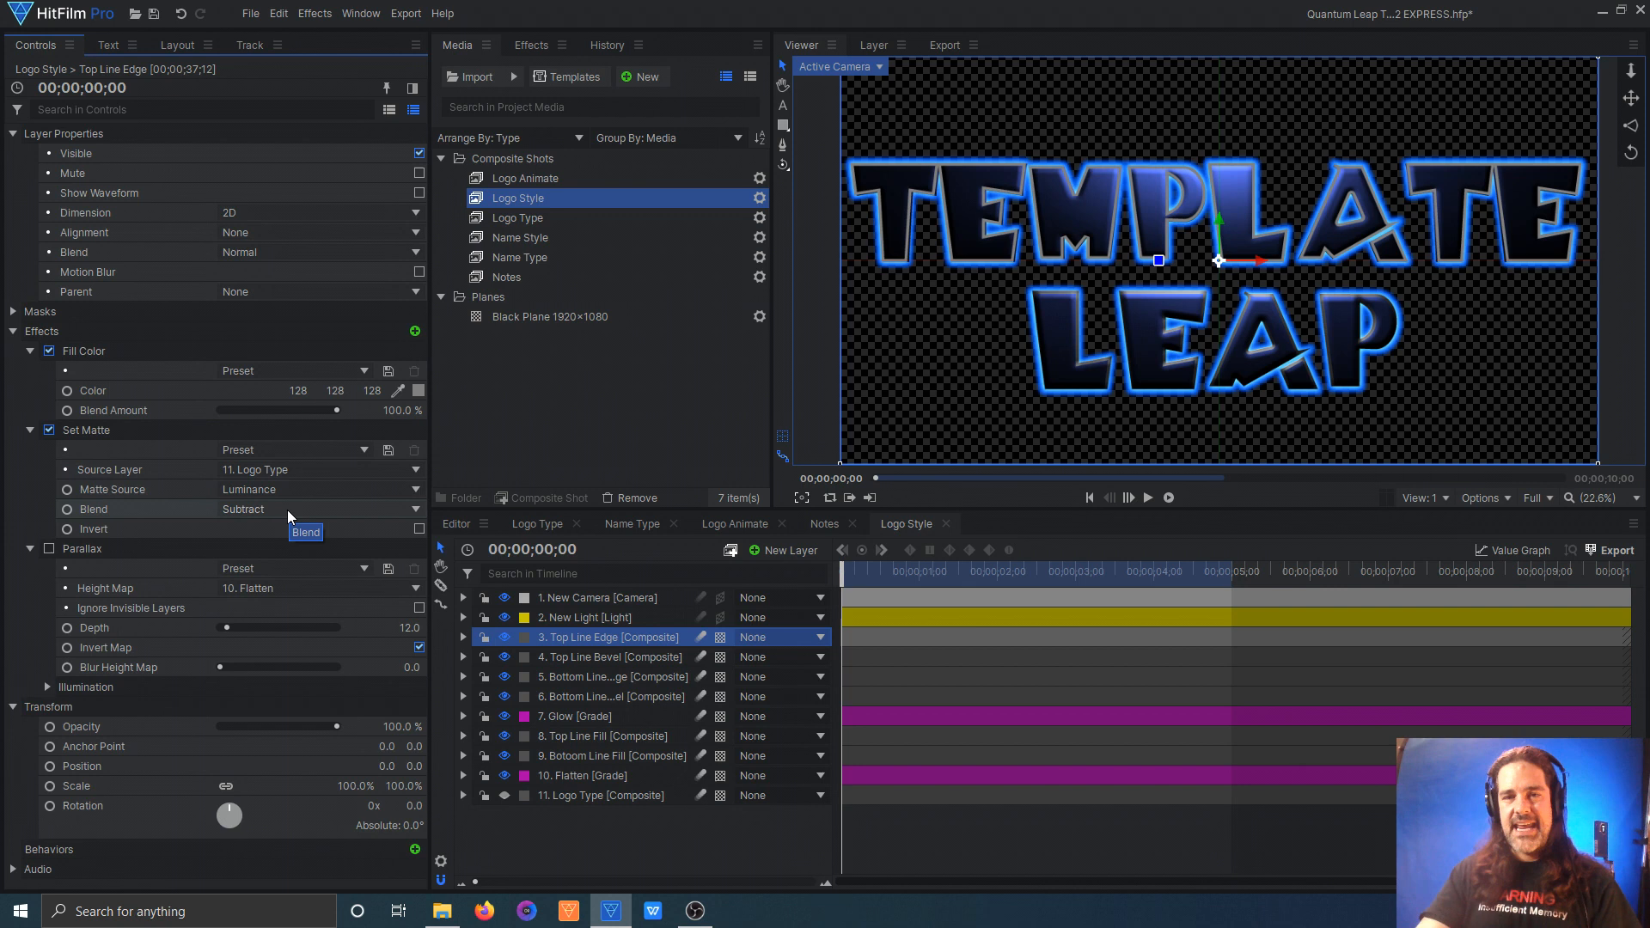
click(537, 525)
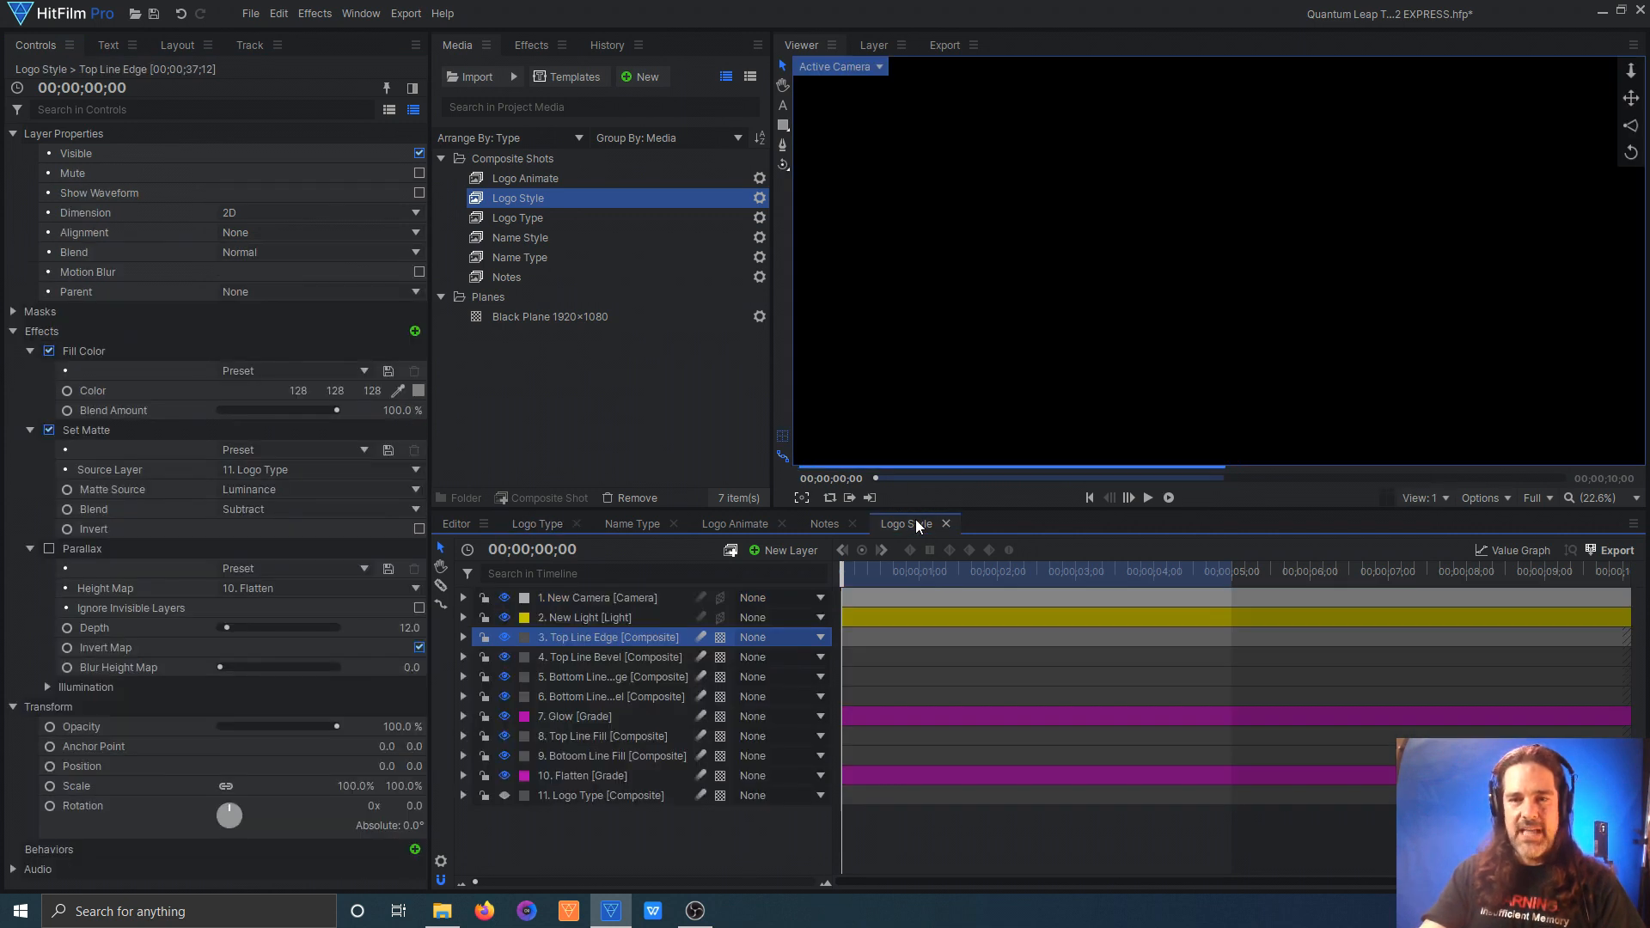
click(915, 524)
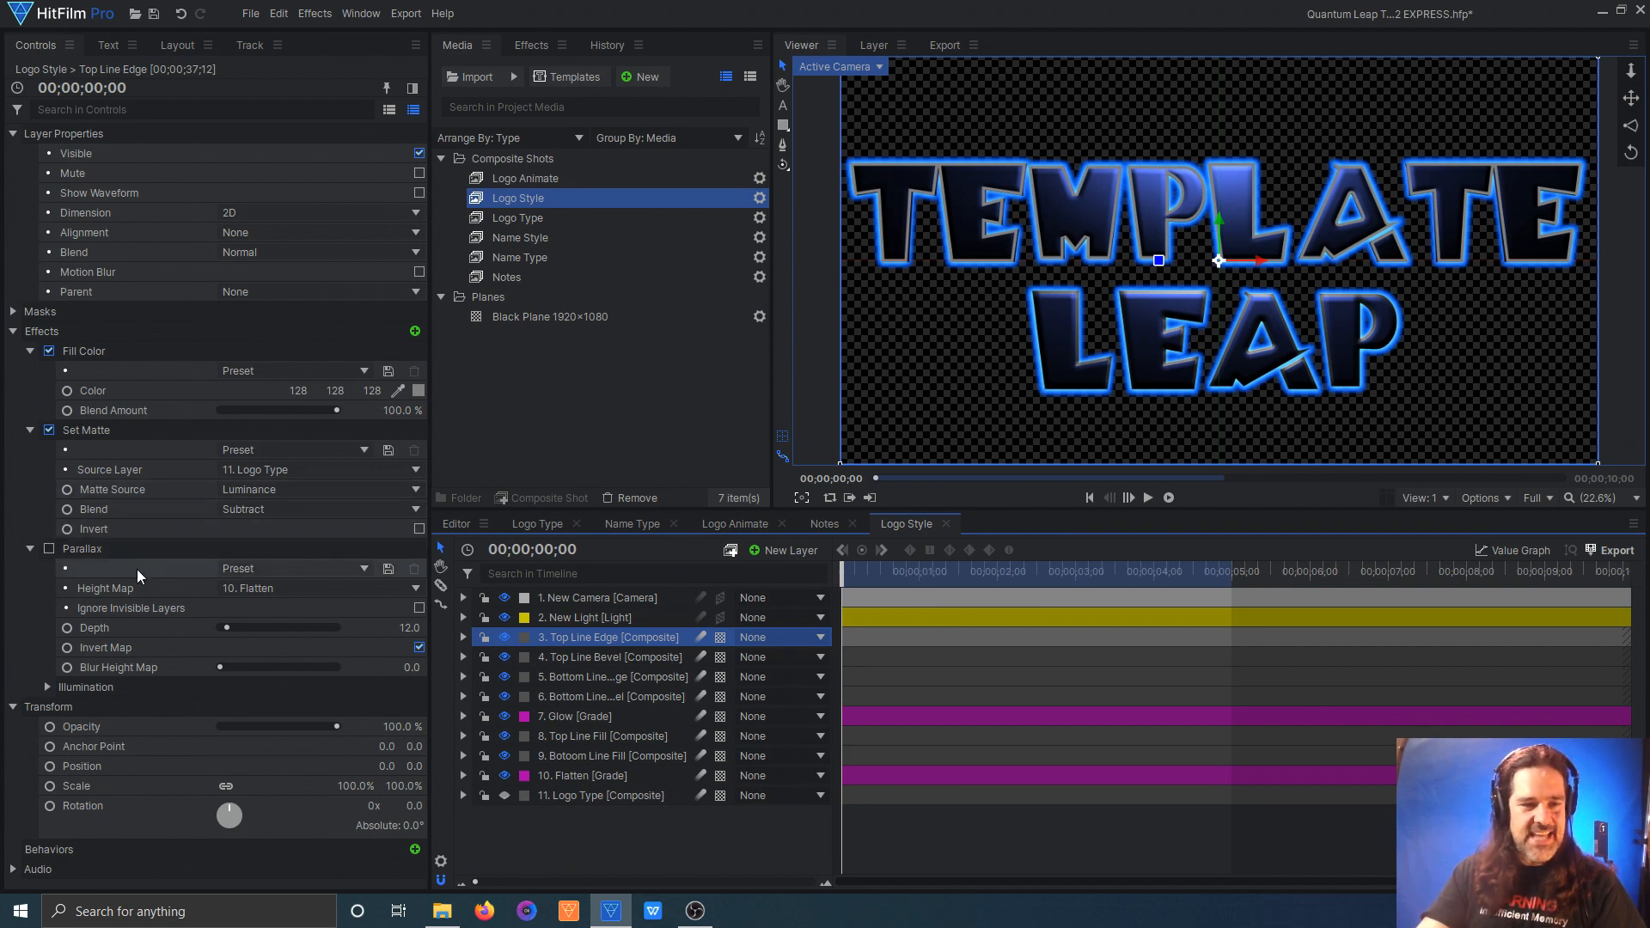
click(49, 549)
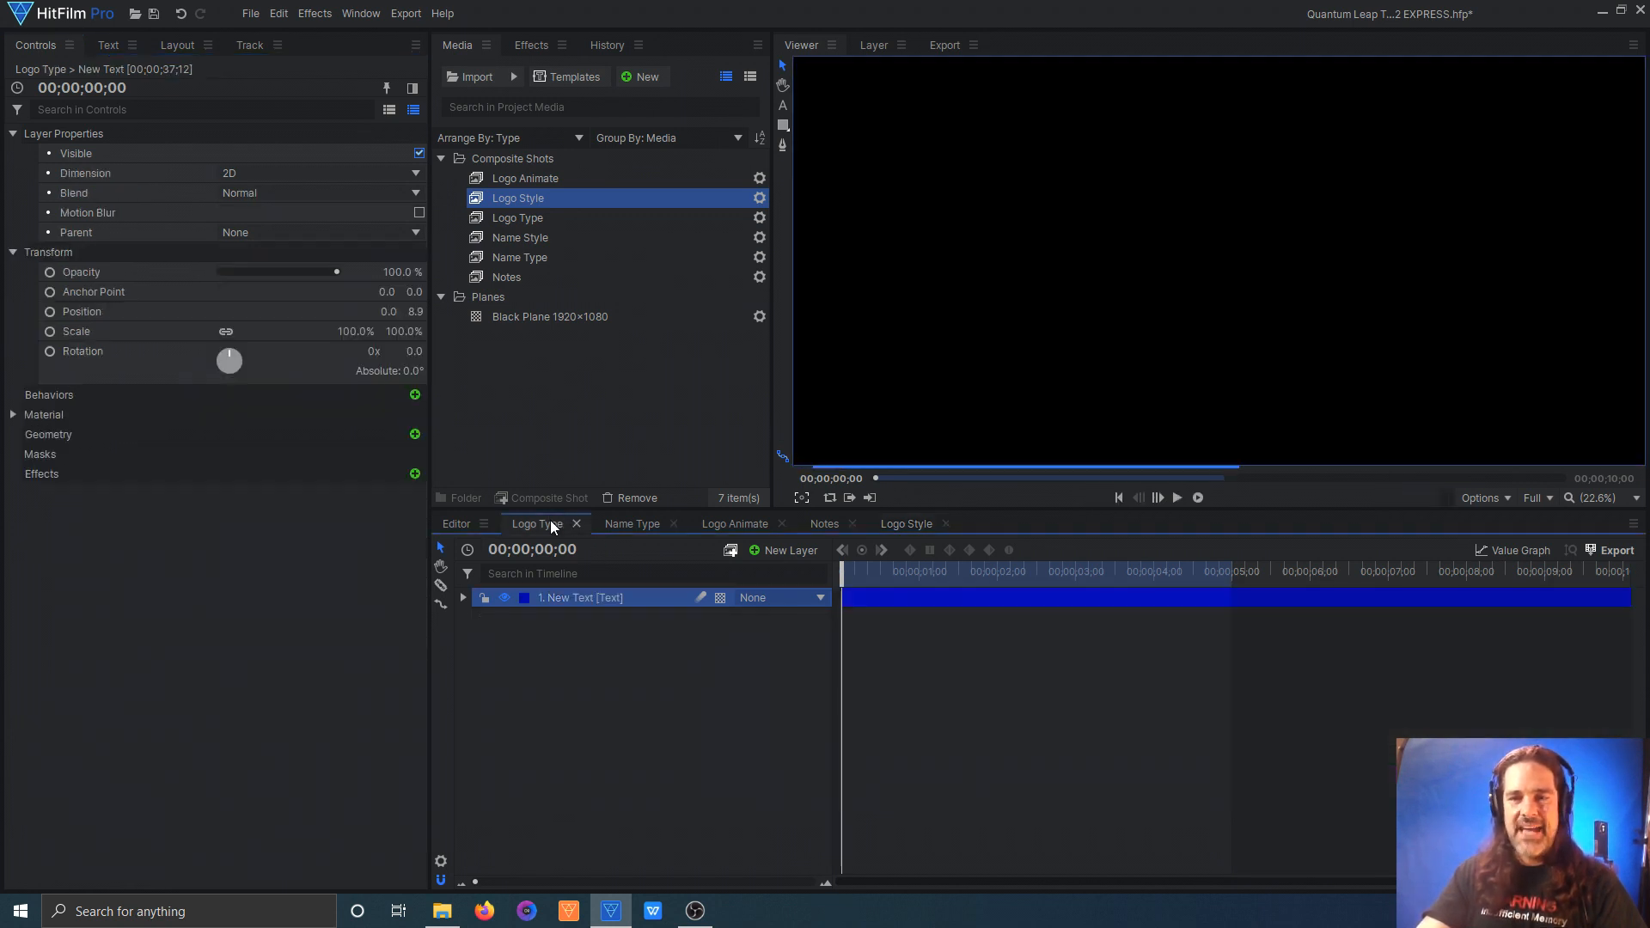
Step: Compare the plain Logo Type text with the Logo Style comp and examine the New Light spotlight's settings and placement
click(539, 523)
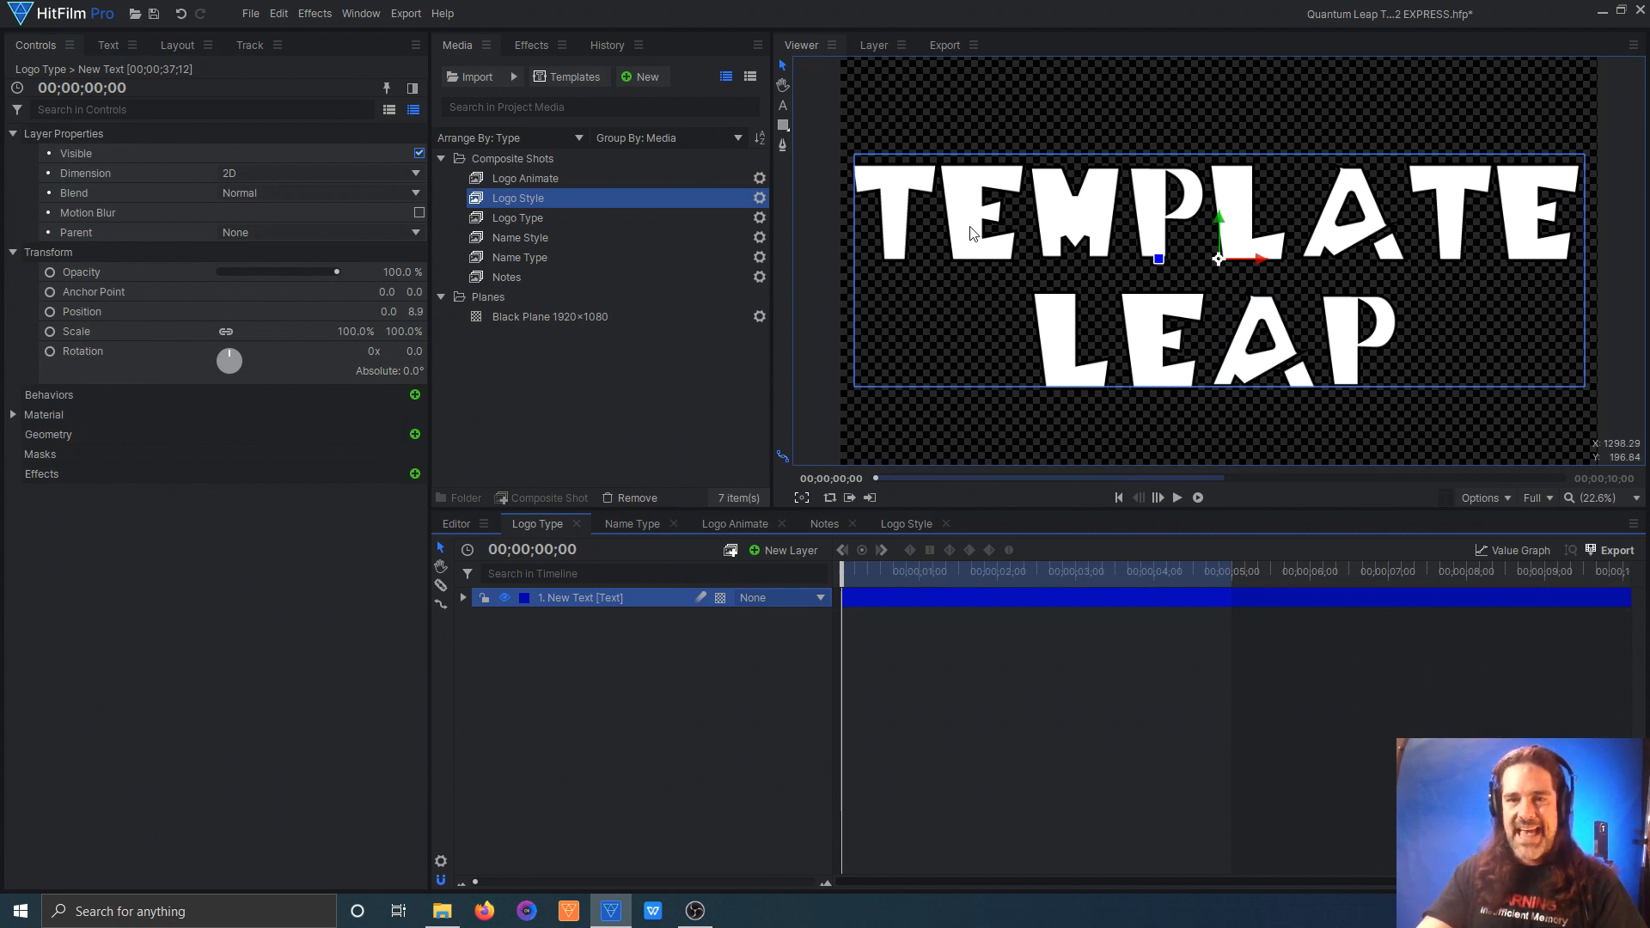
click(900, 524)
click(638, 619)
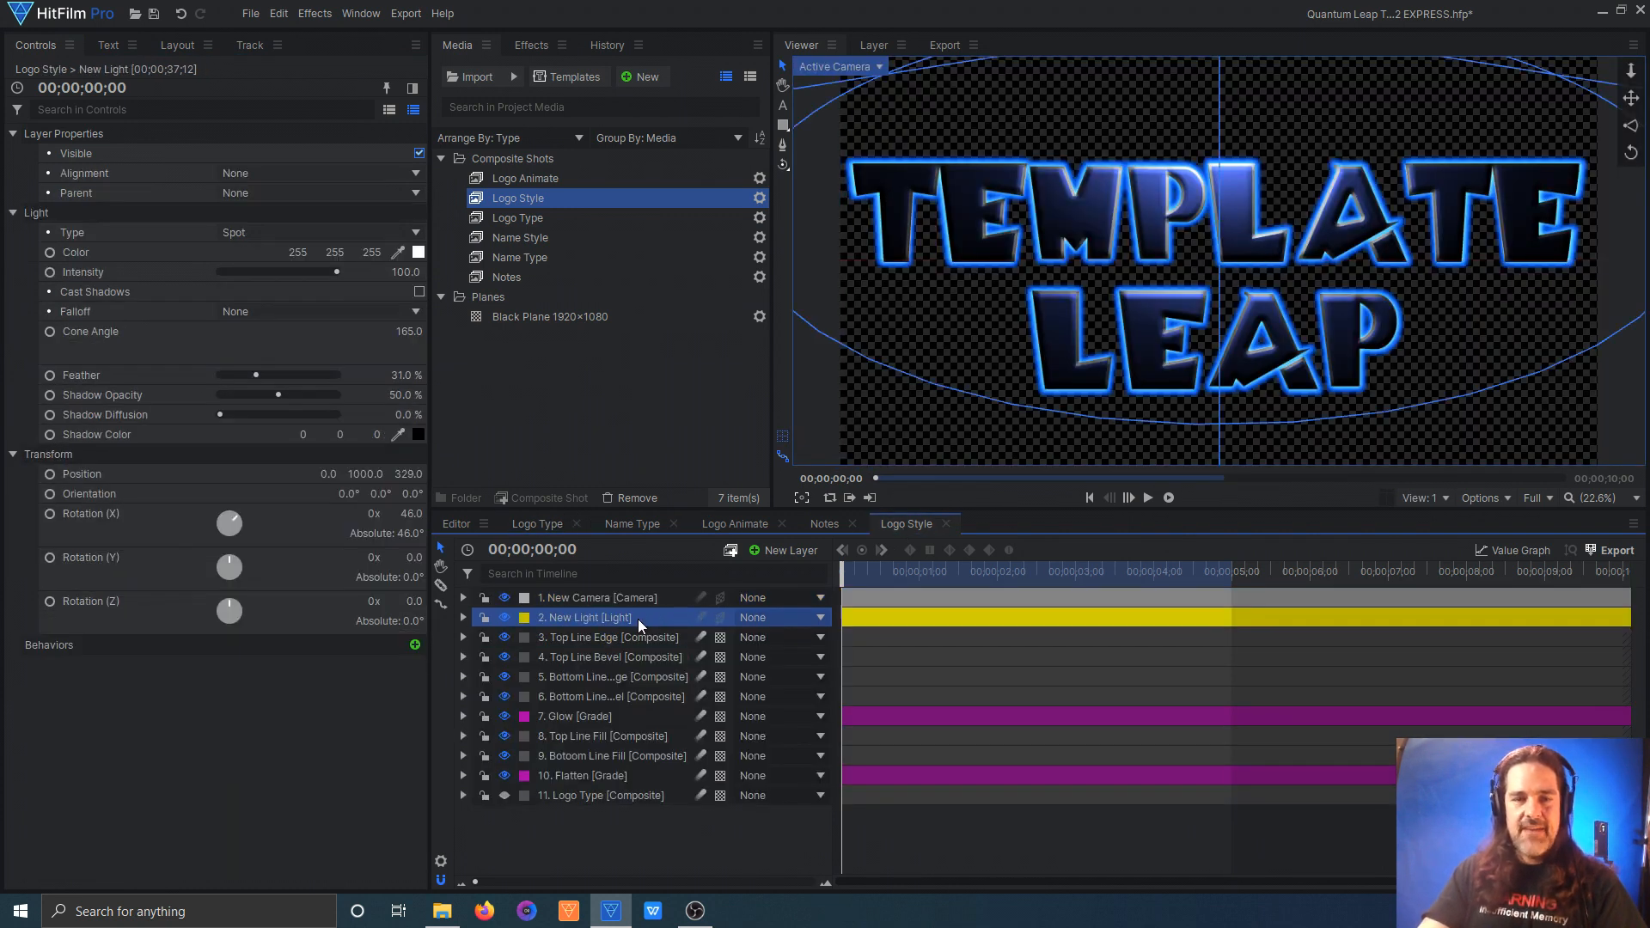
scroll(1226, 120, down, 3)
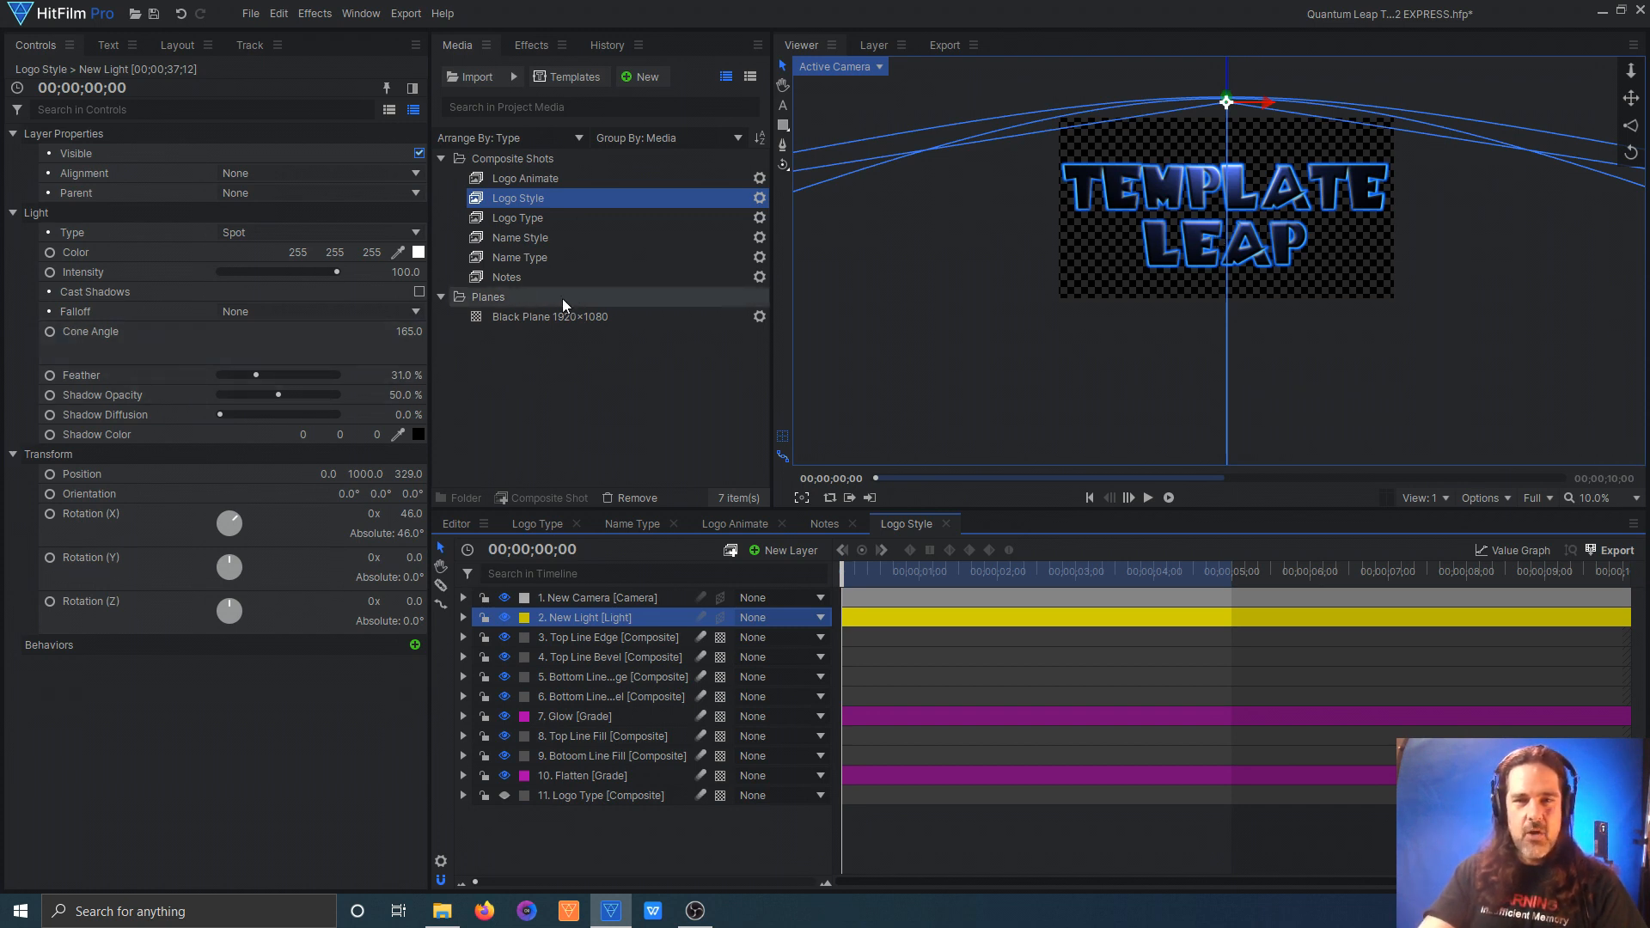
Step: Open the Name Style comp, hide the Bottom Line layer, and examine the masks on the Bottom Line and Top Line layers
double_click(533, 238)
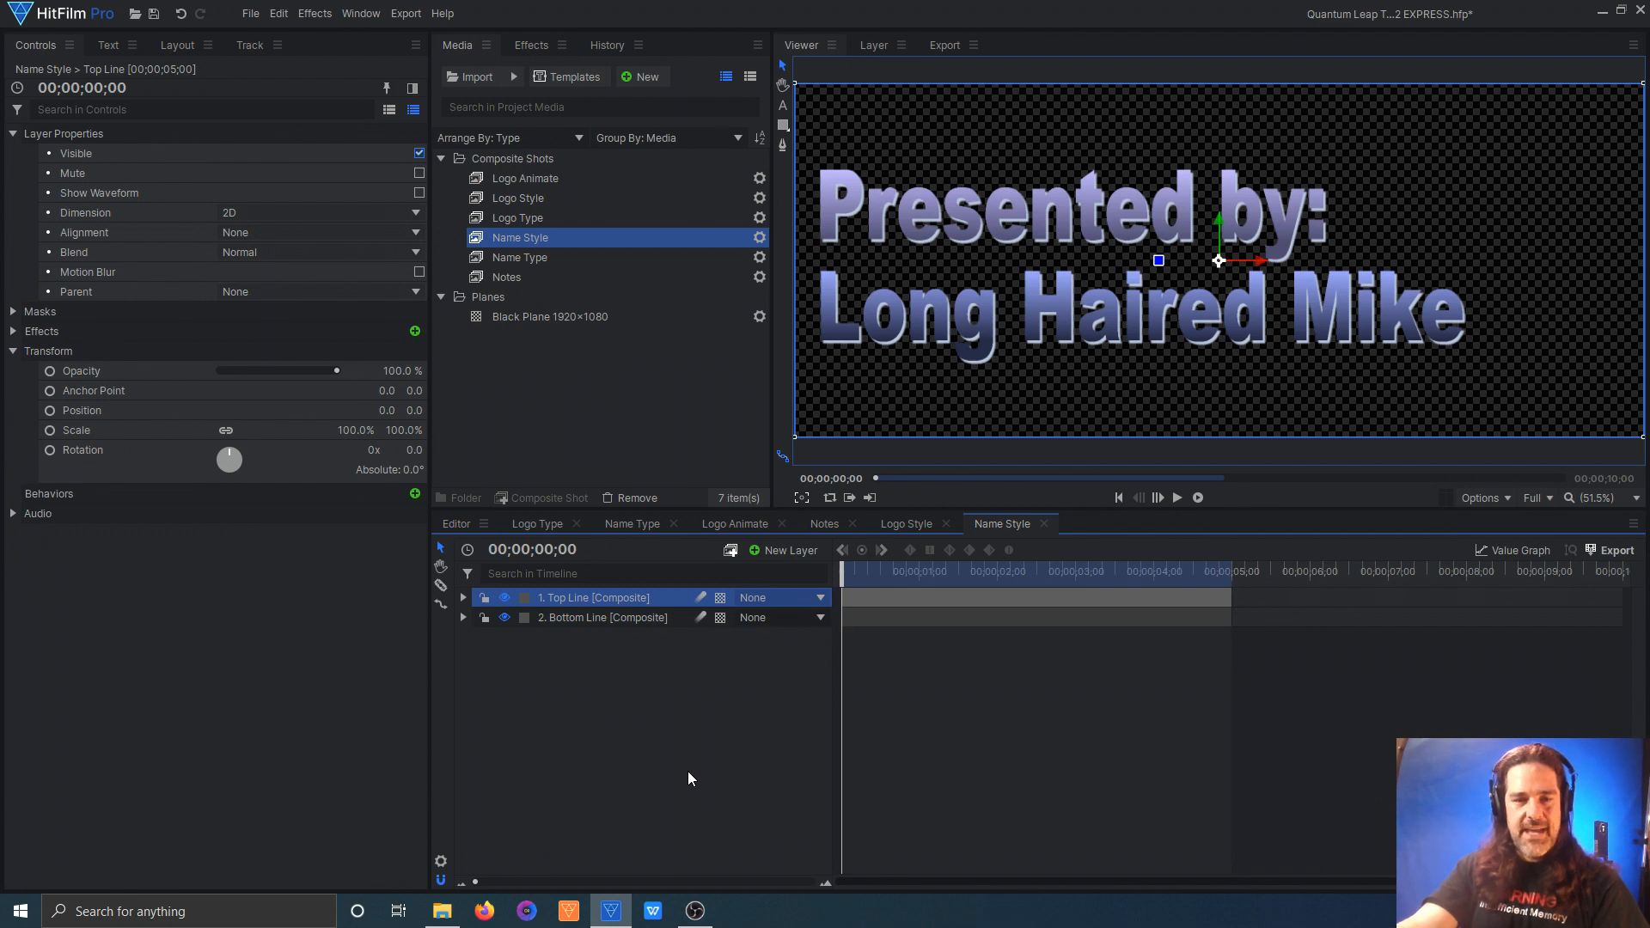
click(610, 617)
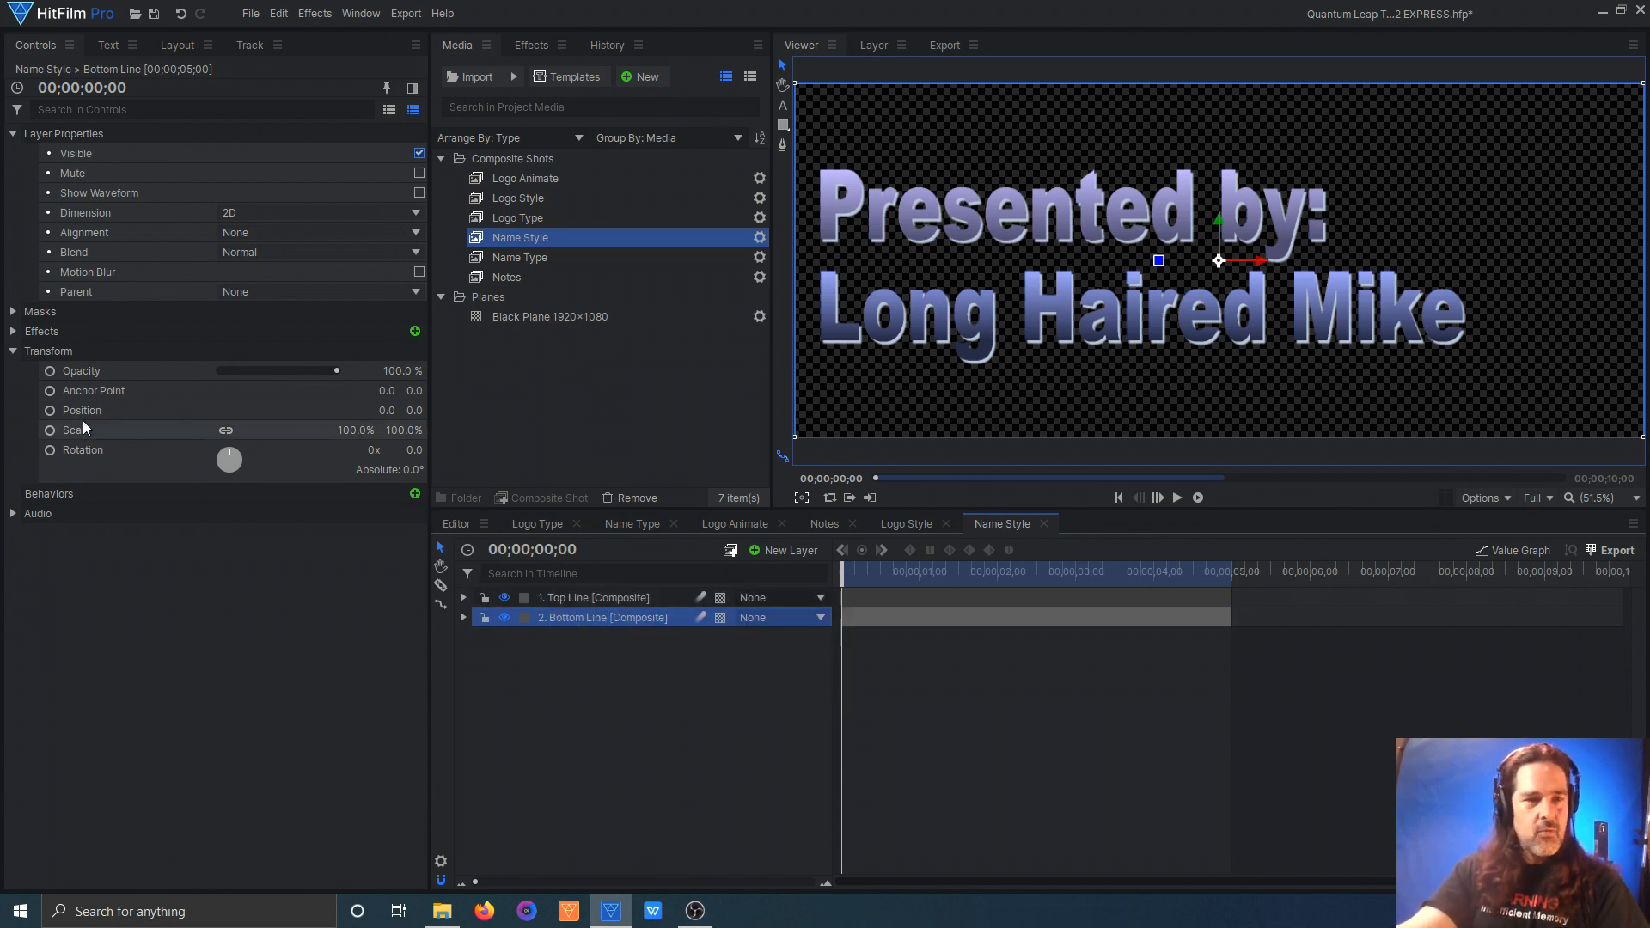
click(26, 313)
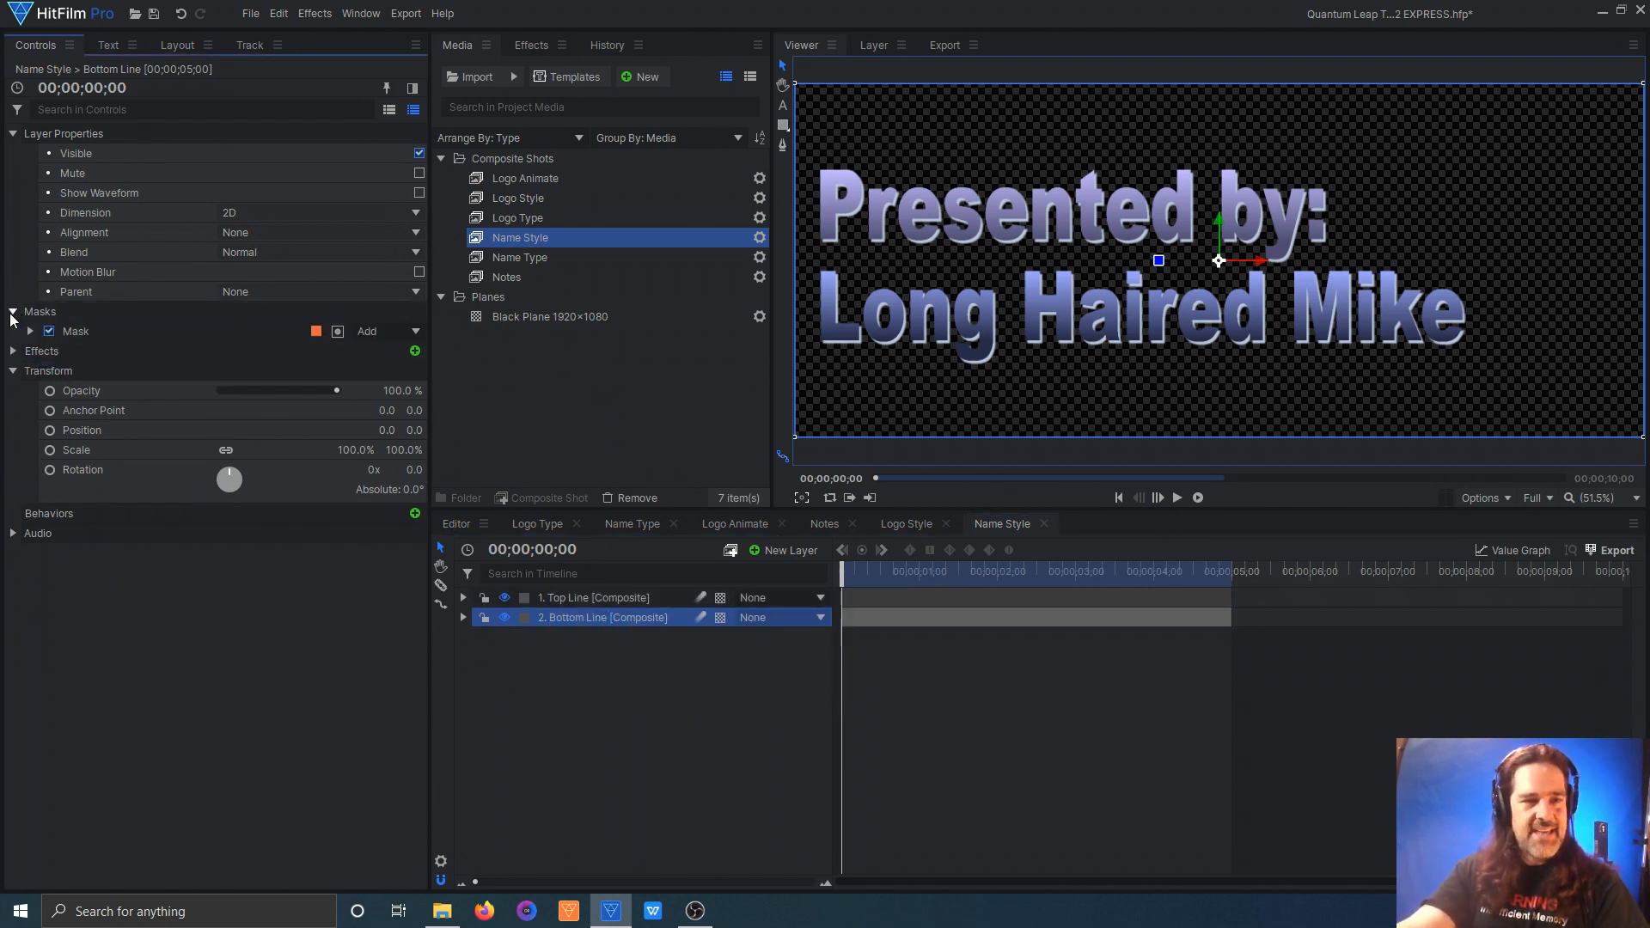
click(500, 618)
click(49, 331)
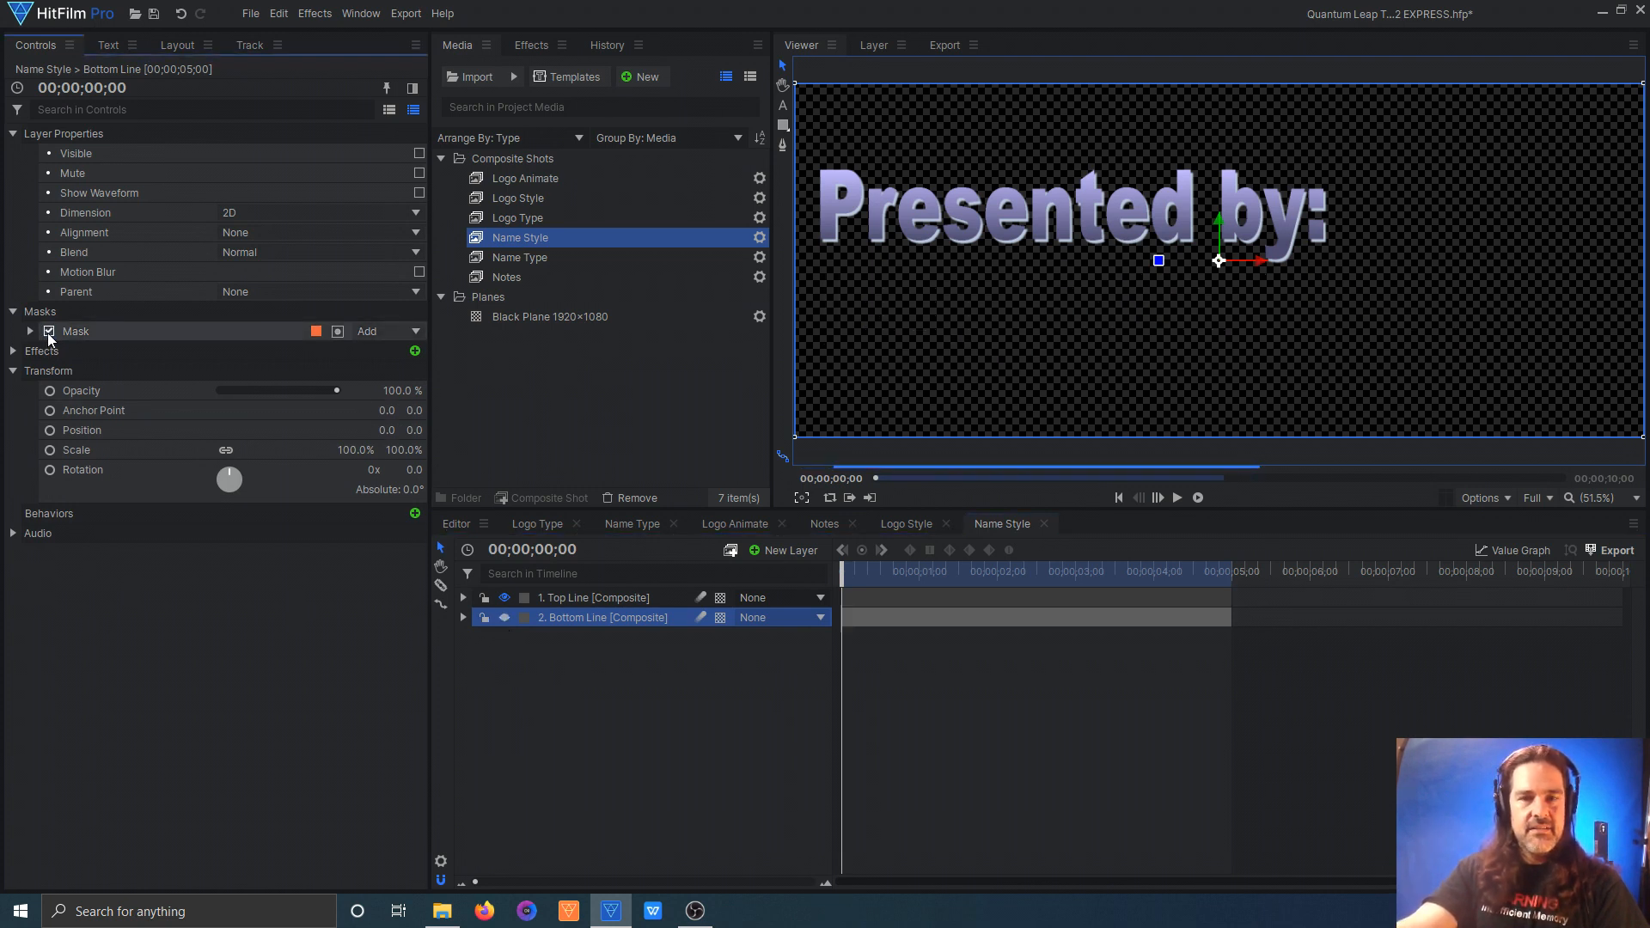
click(555, 593)
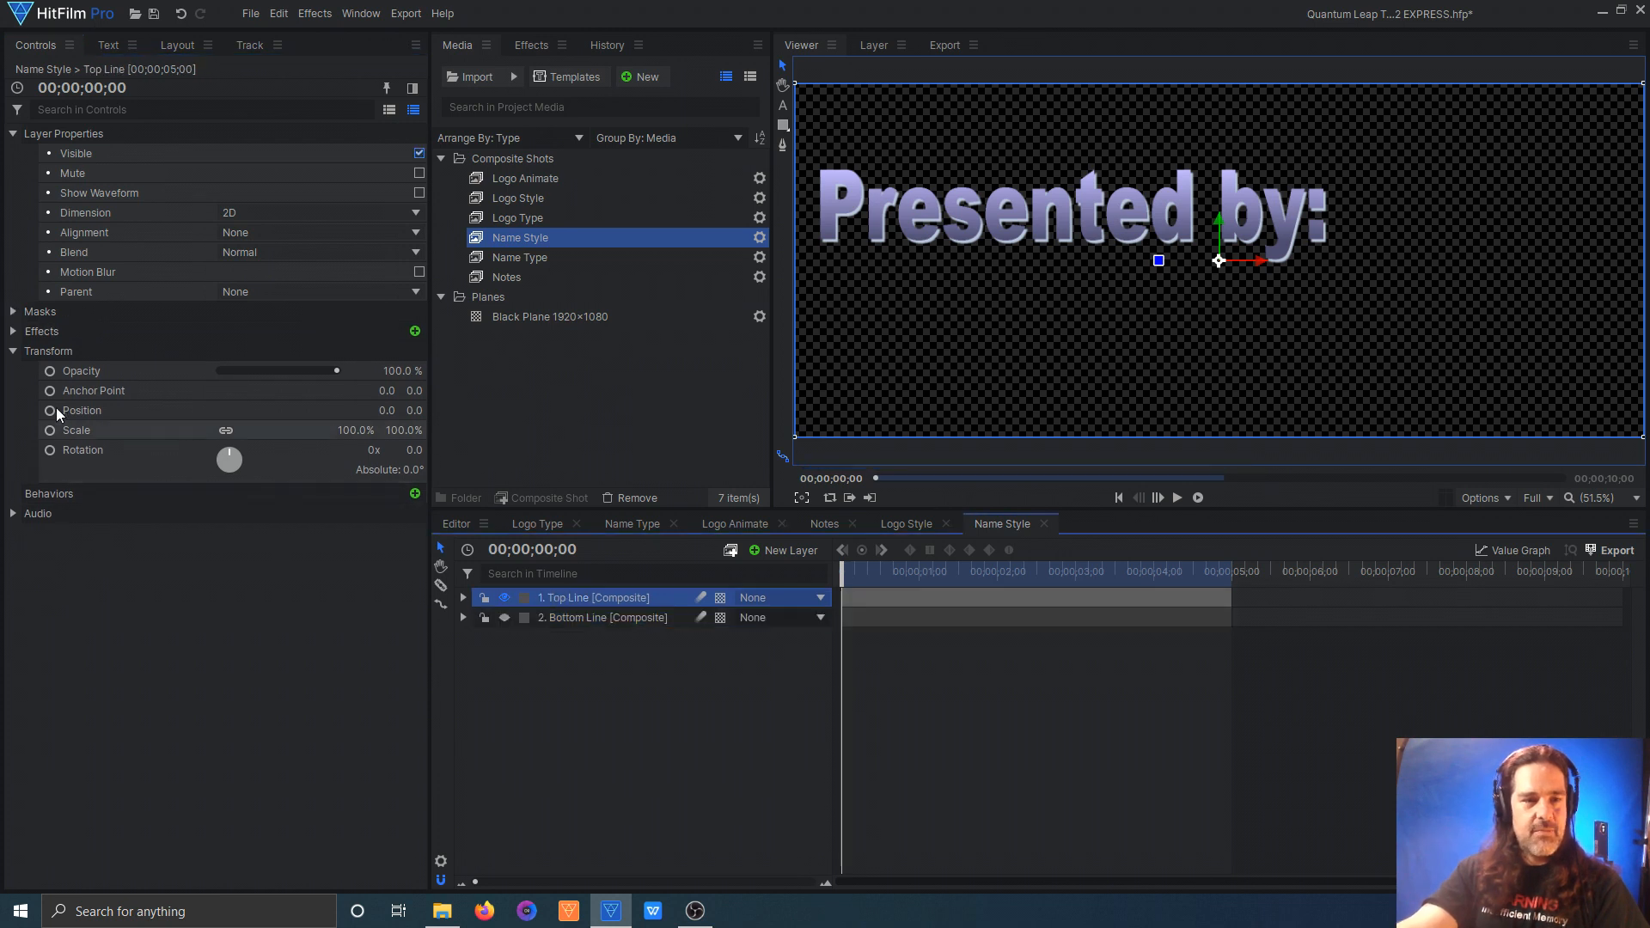
click(13, 311)
click(49, 331)
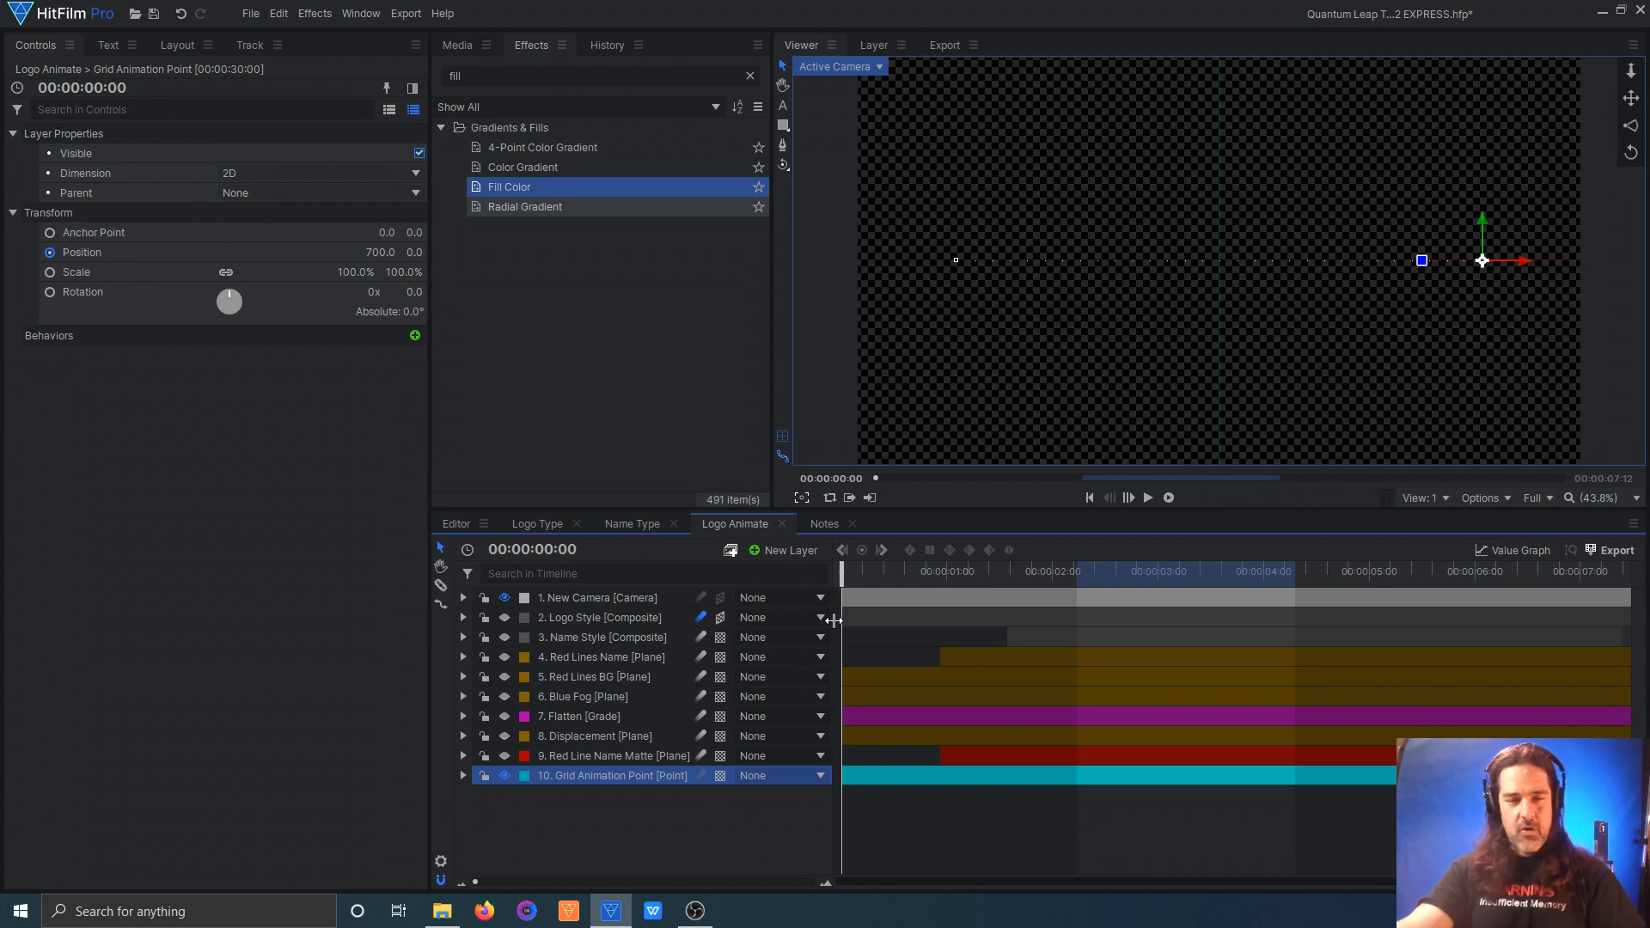
Step: Show the Blue Fog plane in the Logo Animate comp and examine its two animated Fractal Noise effects
click(586, 697)
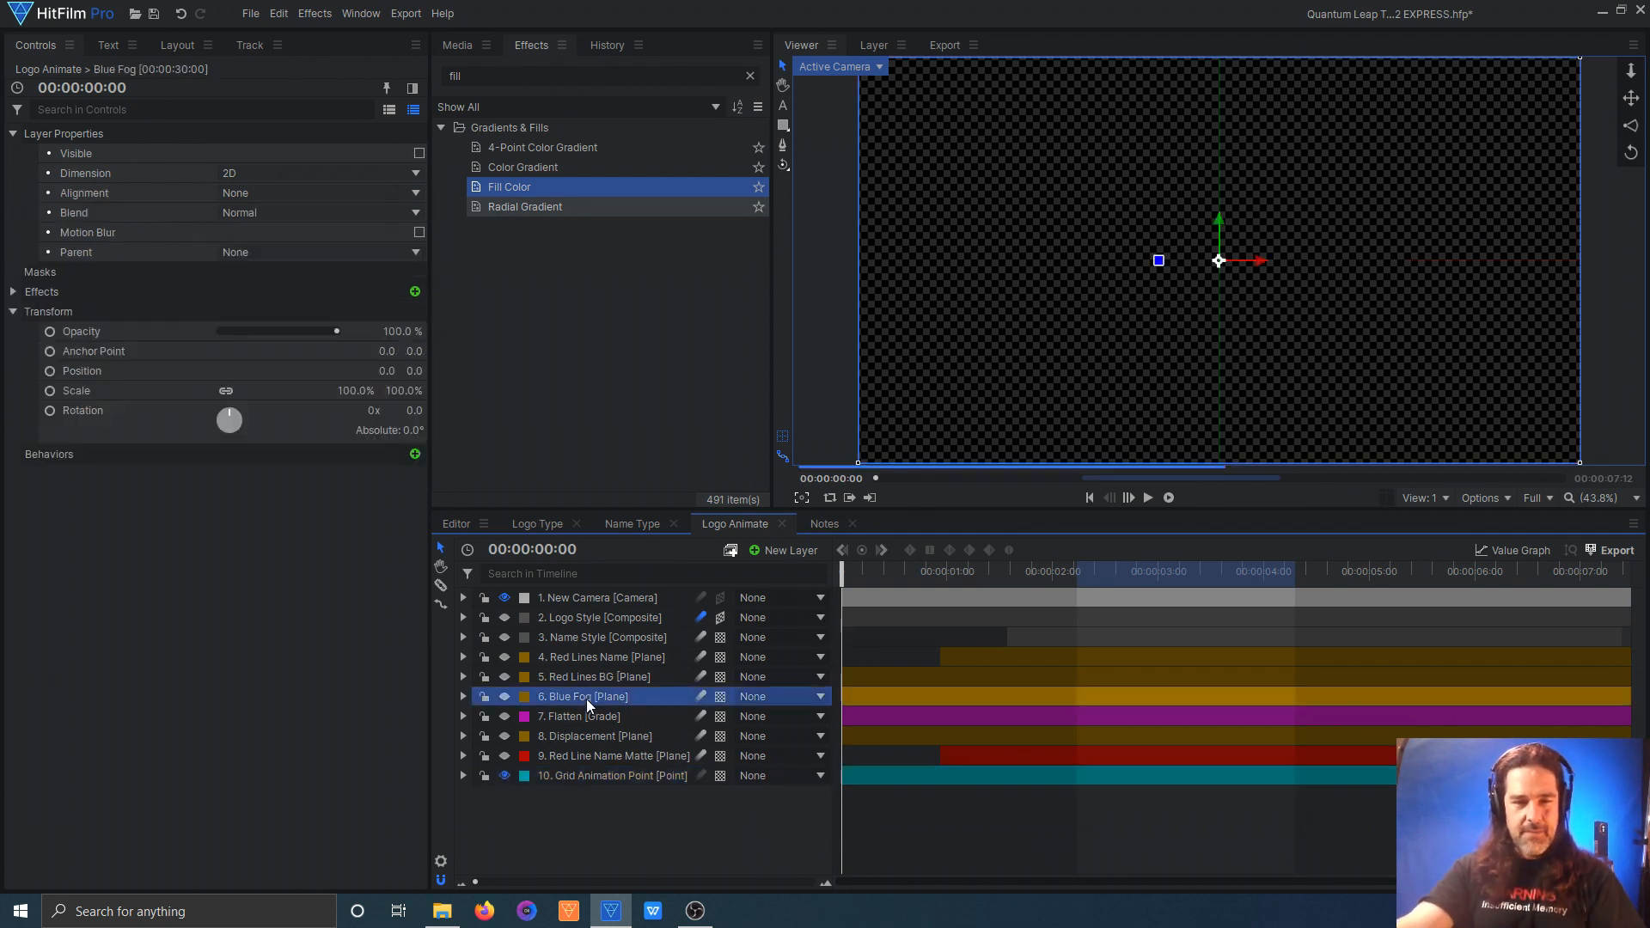
click(505, 697)
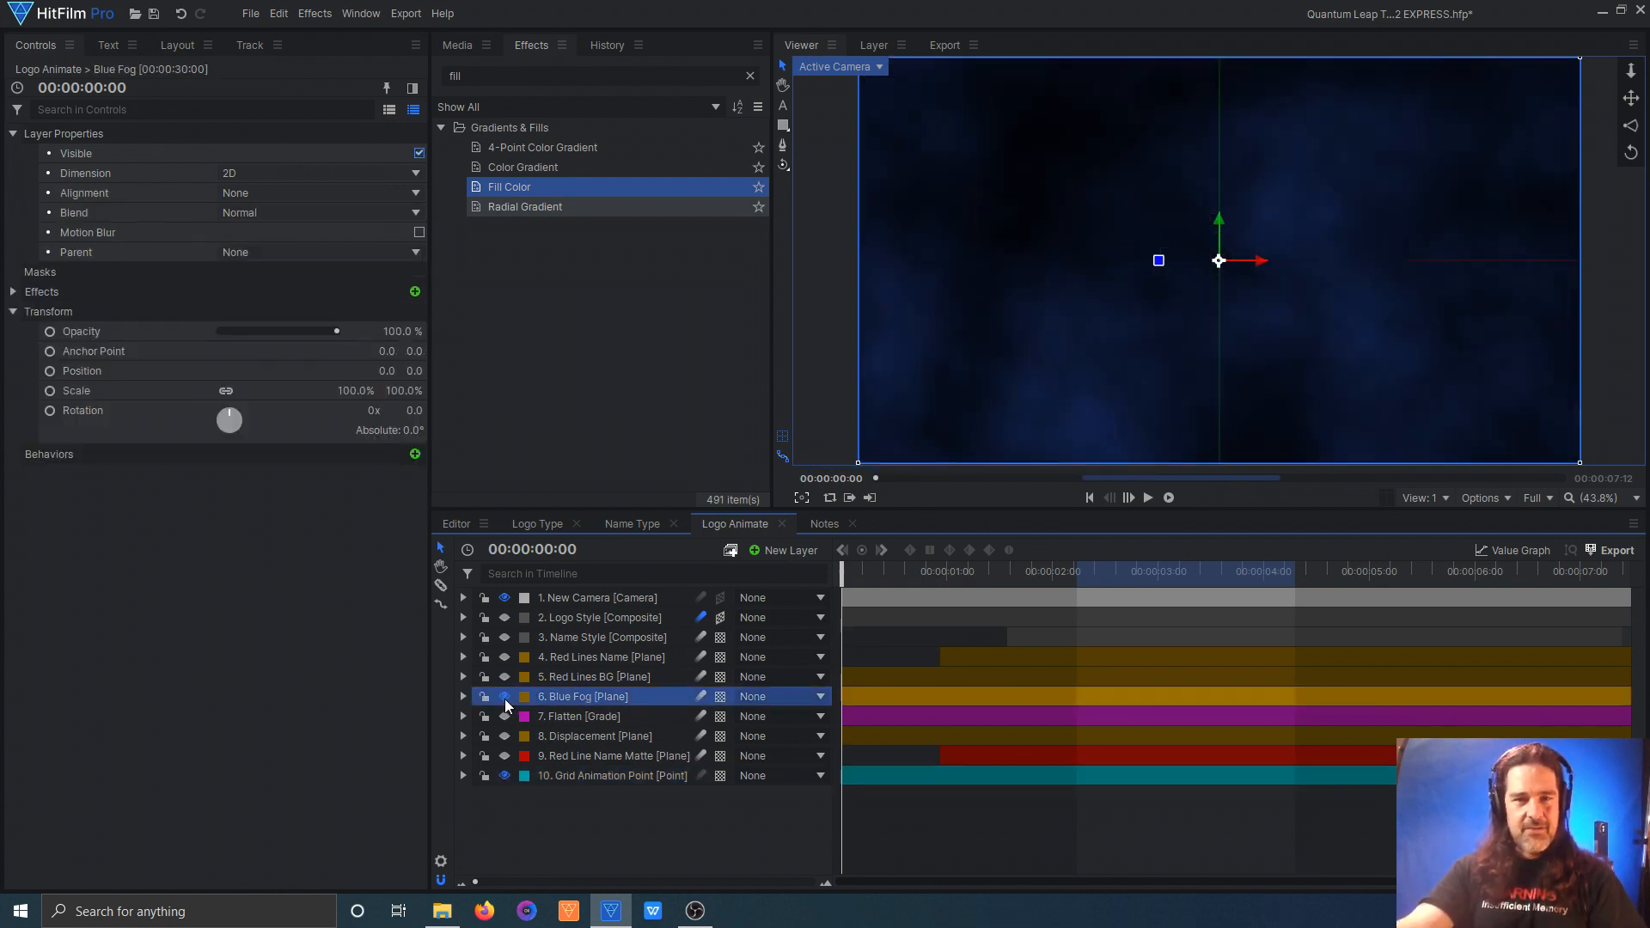
click(12, 293)
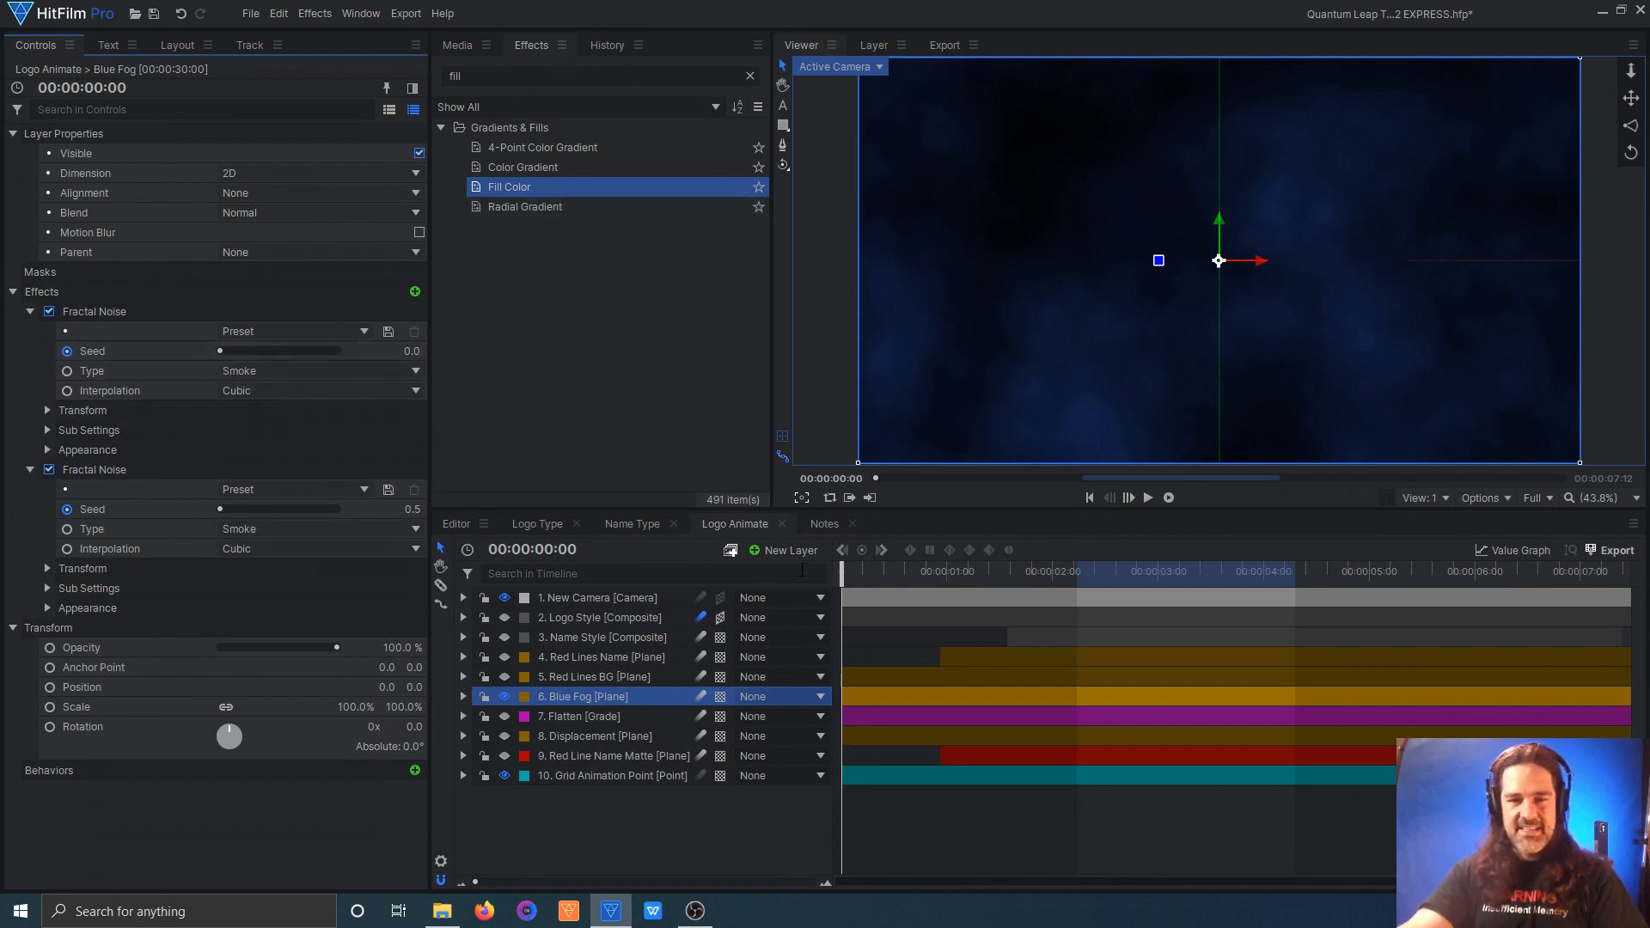
drag(838, 571, 712, 481)
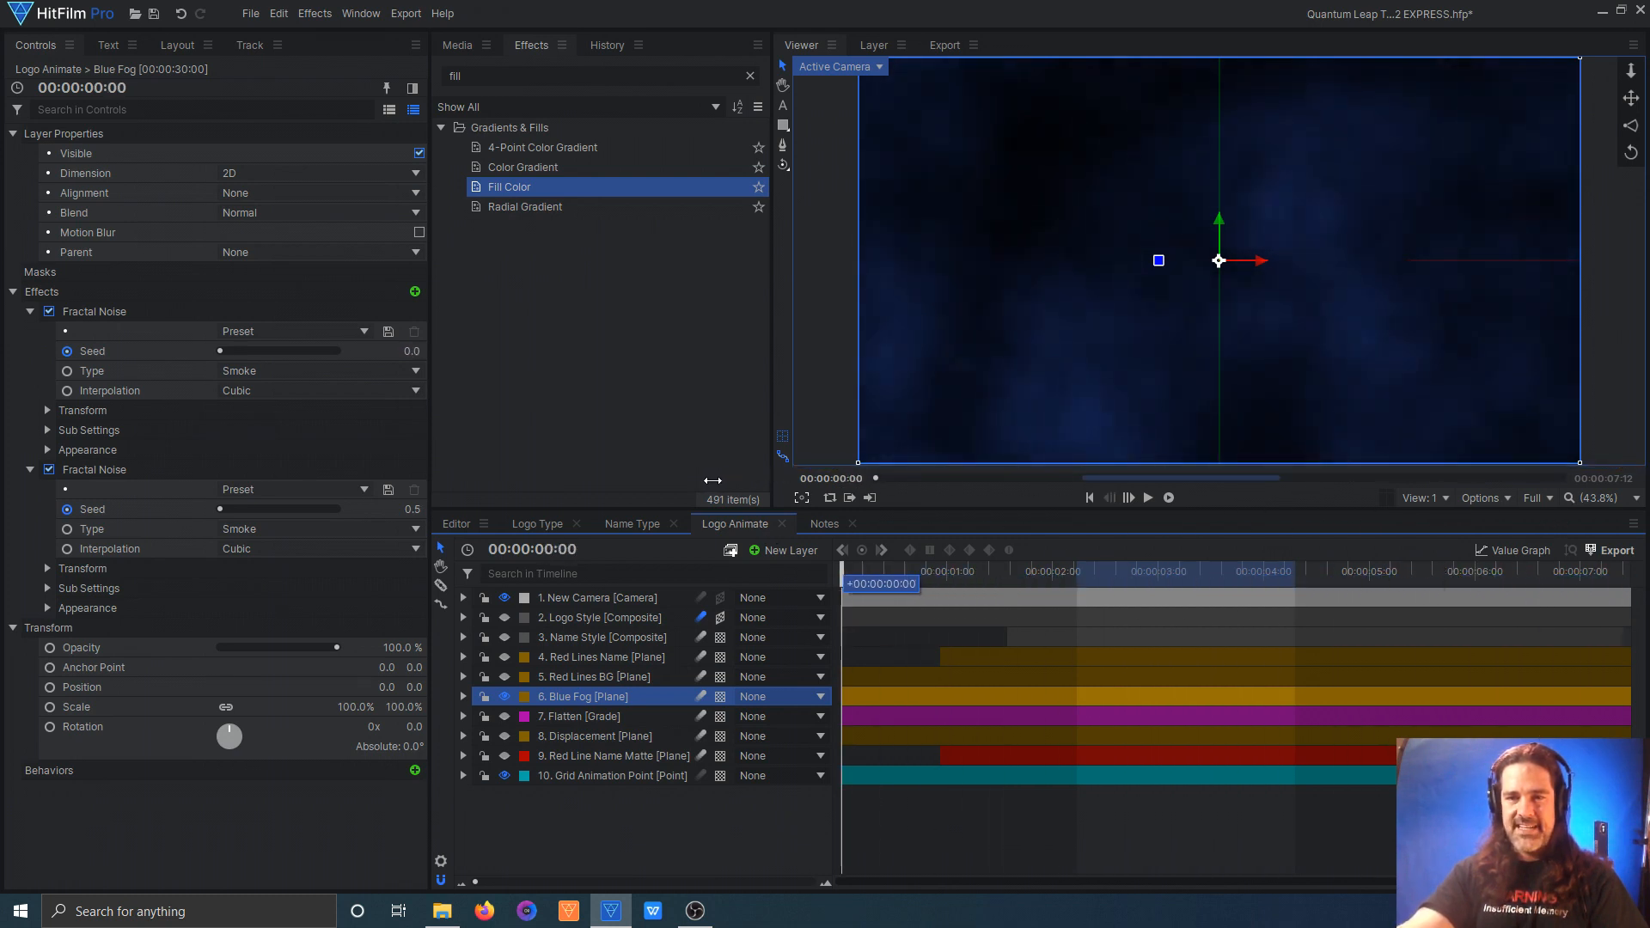
Step: Show the Red Lines BG plane over the fog and scrub the timeline to view its motion
click(557, 679)
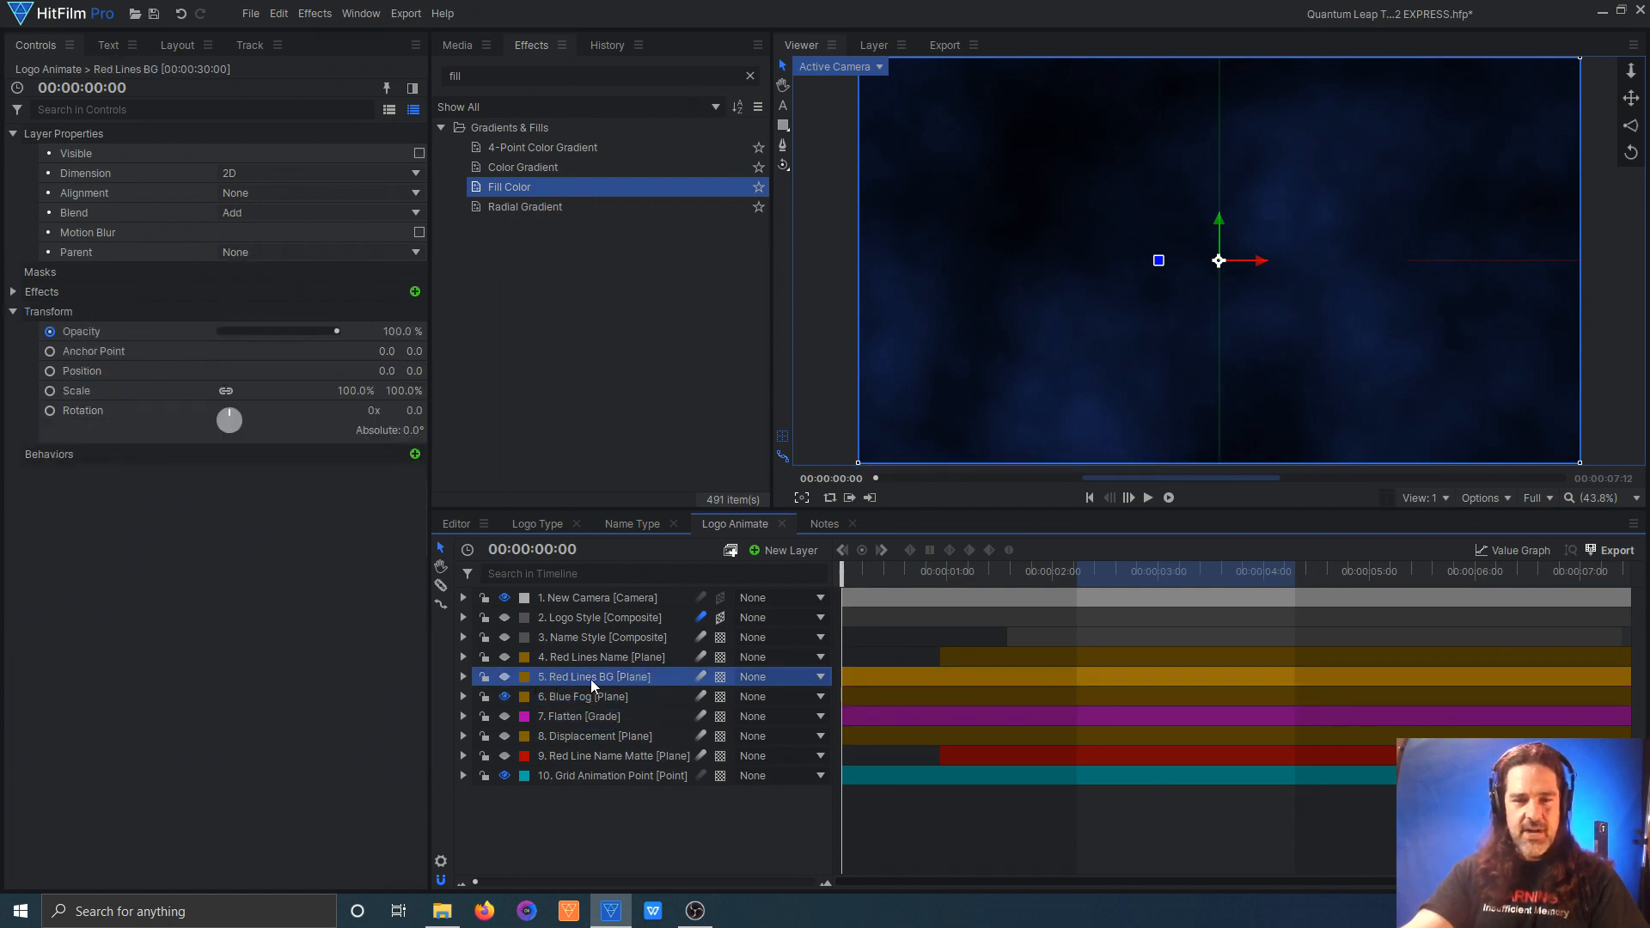
click(504, 676)
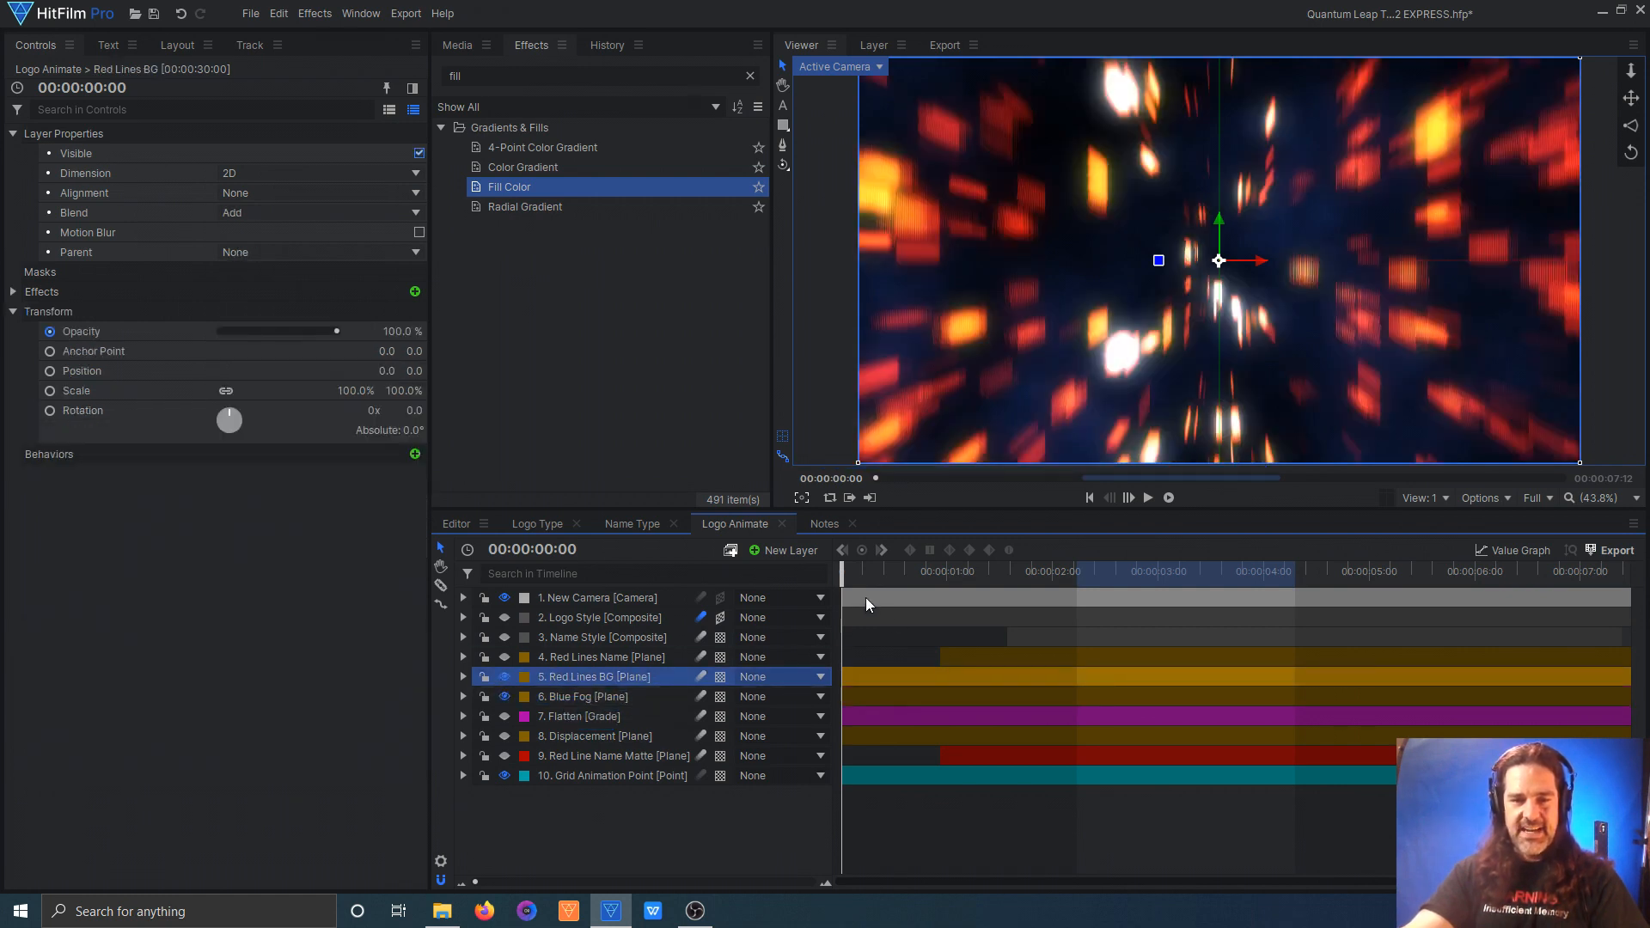
mouse_move(845, 571)
mouse_down()
mouse_move(1005, 582)
mouse_move(835, 581)
mouse_up()
Step: Scrub through the timeline to examine the Grid Animation Point layer's position movement across the frame
click(575, 776)
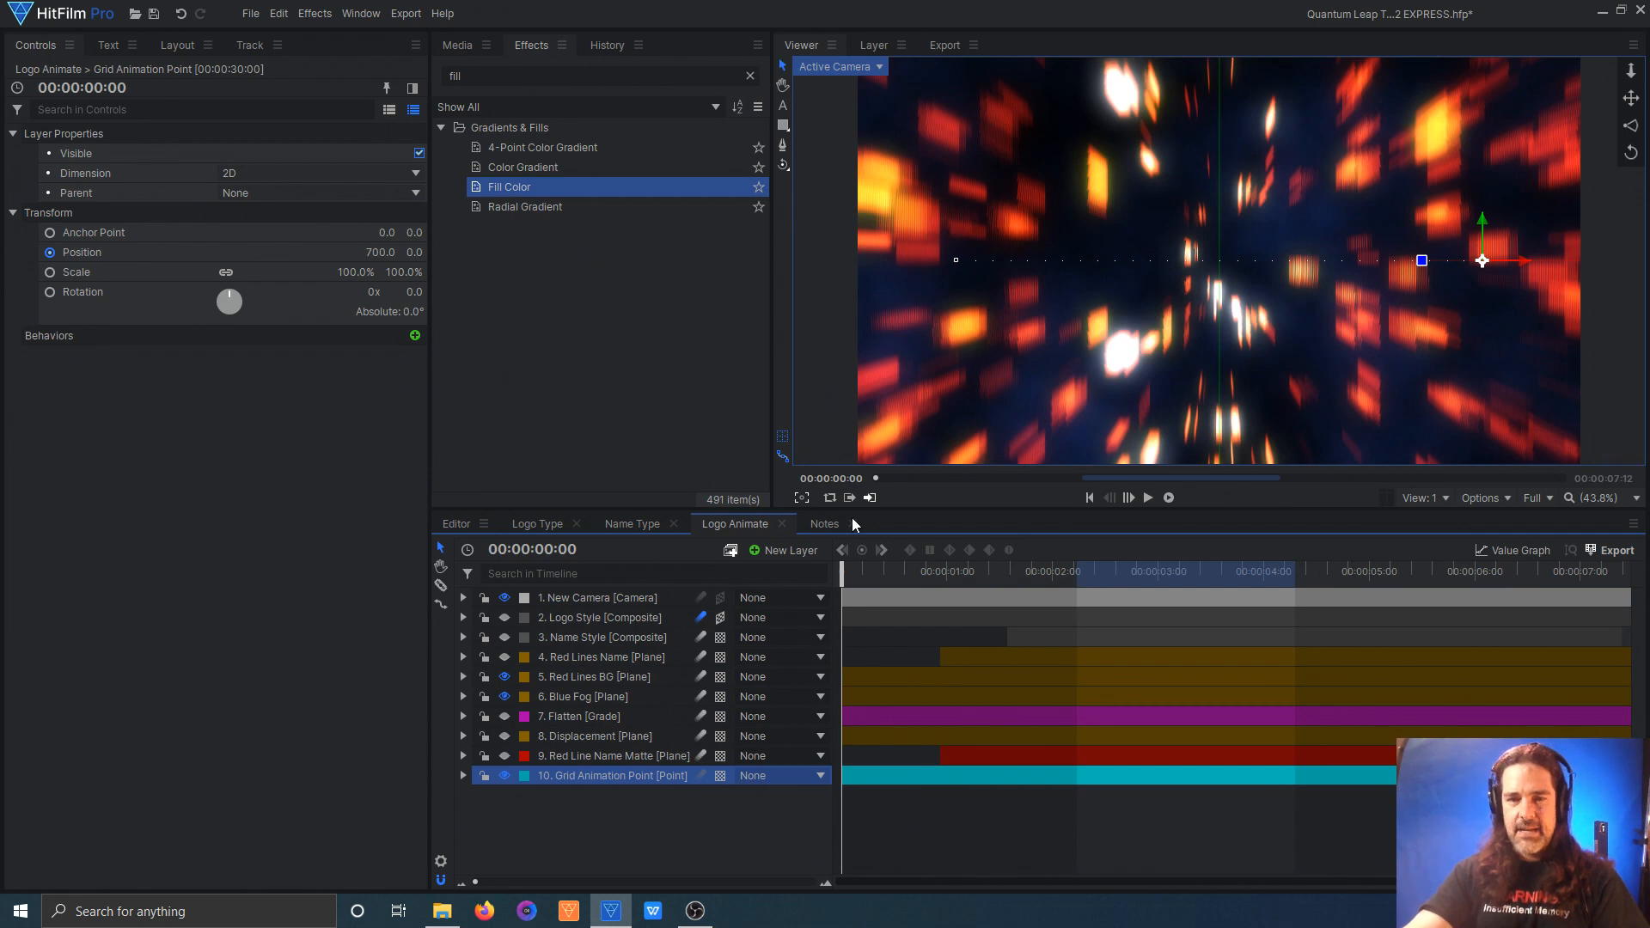
drag(840, 579, 1379, 580)
drag(1304, 529, 775, 527)
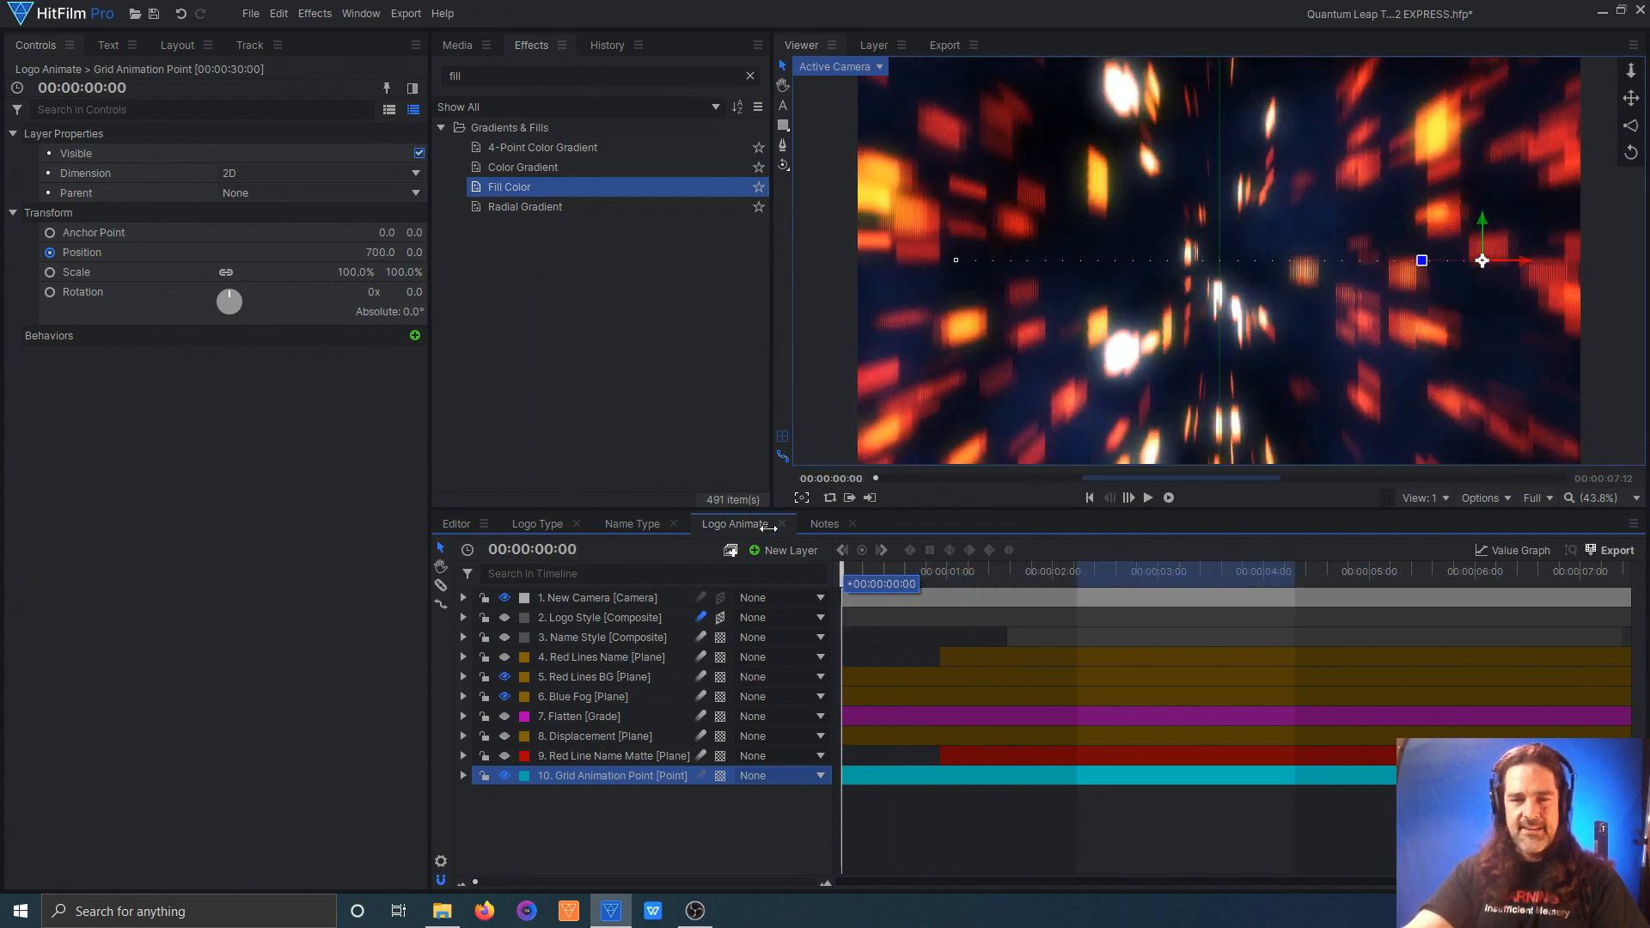
Step: Turn on the Displacement plane's Blur effect and show the Flatten grade layer above it
click(589, 737)
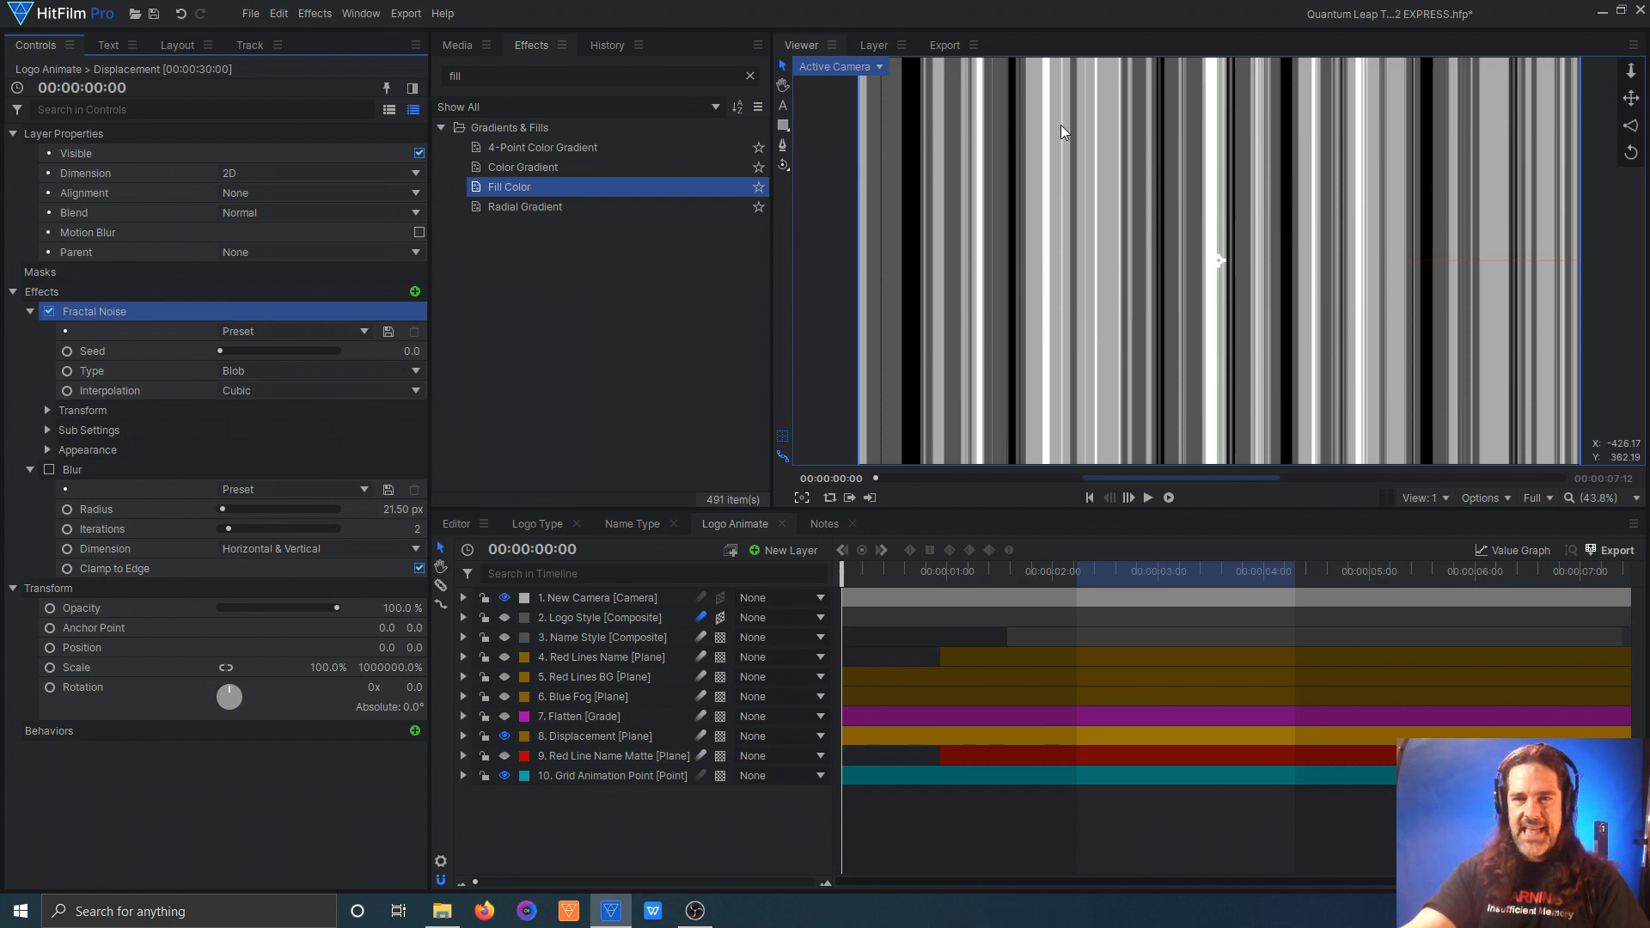
click(49, 469)
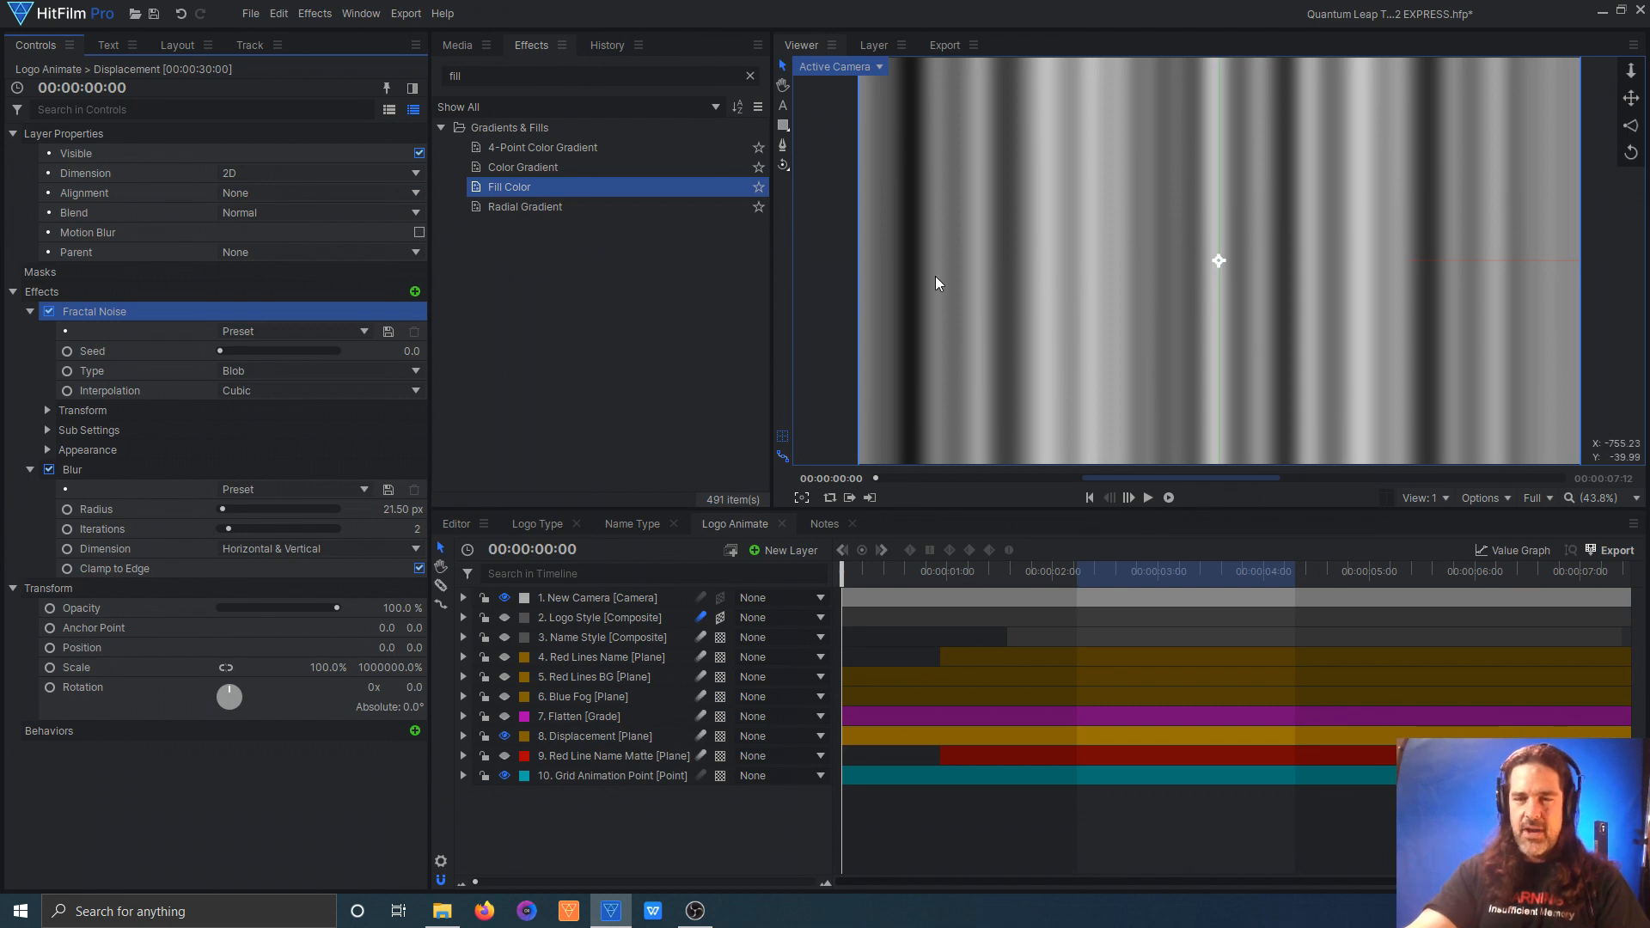
click(553, 720)
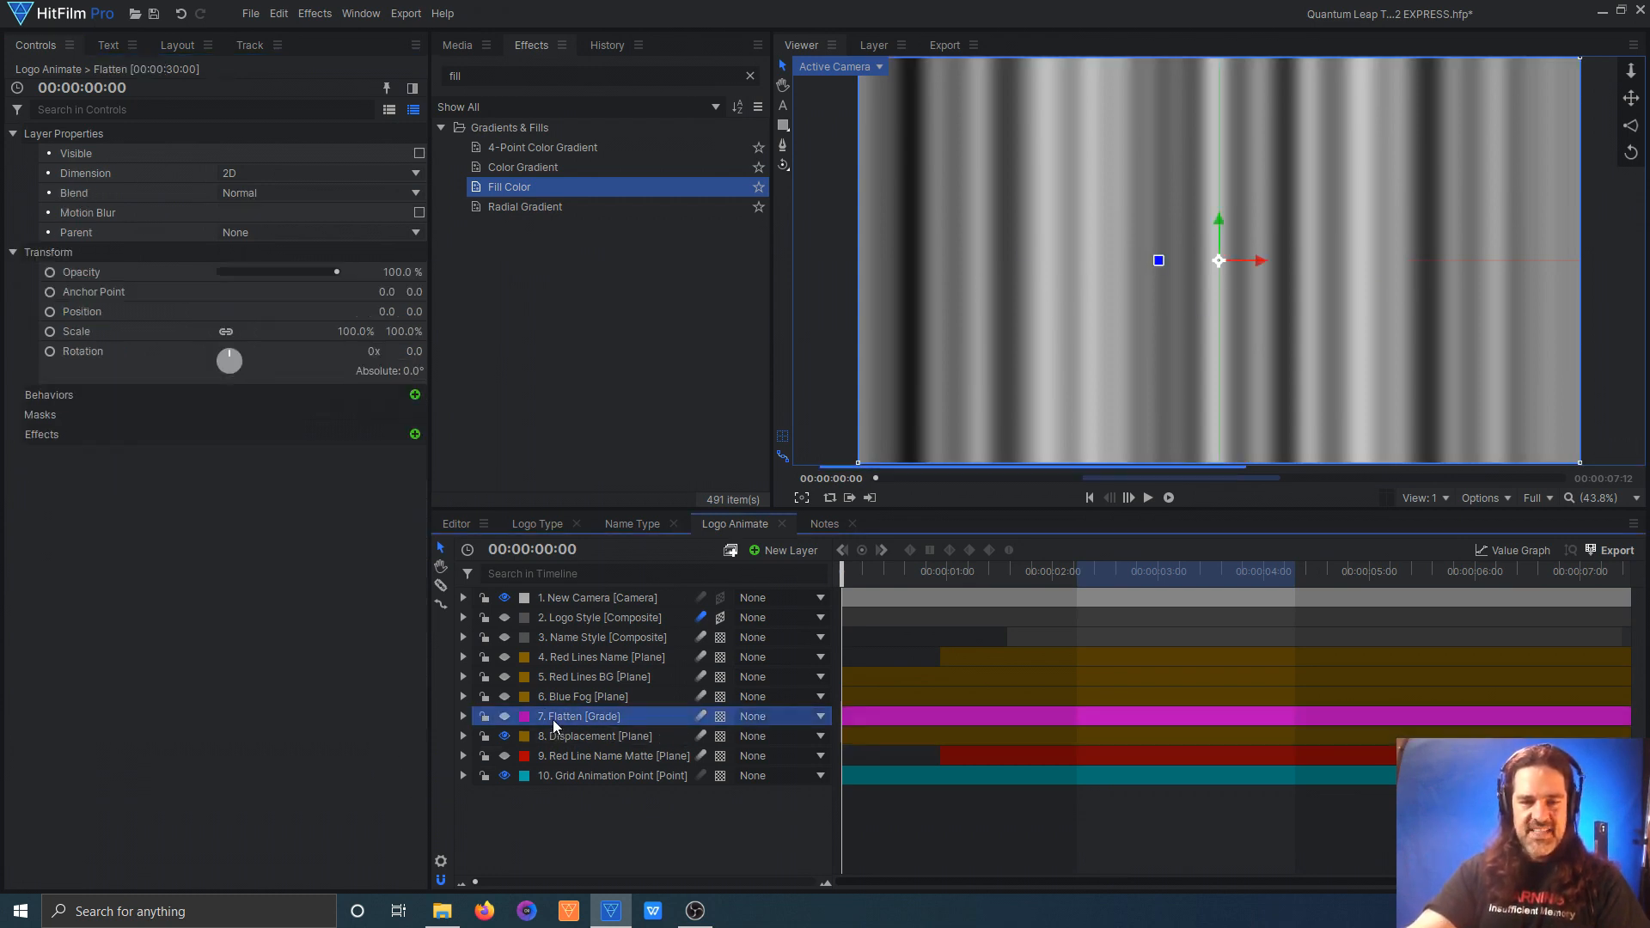
click(505, 717)
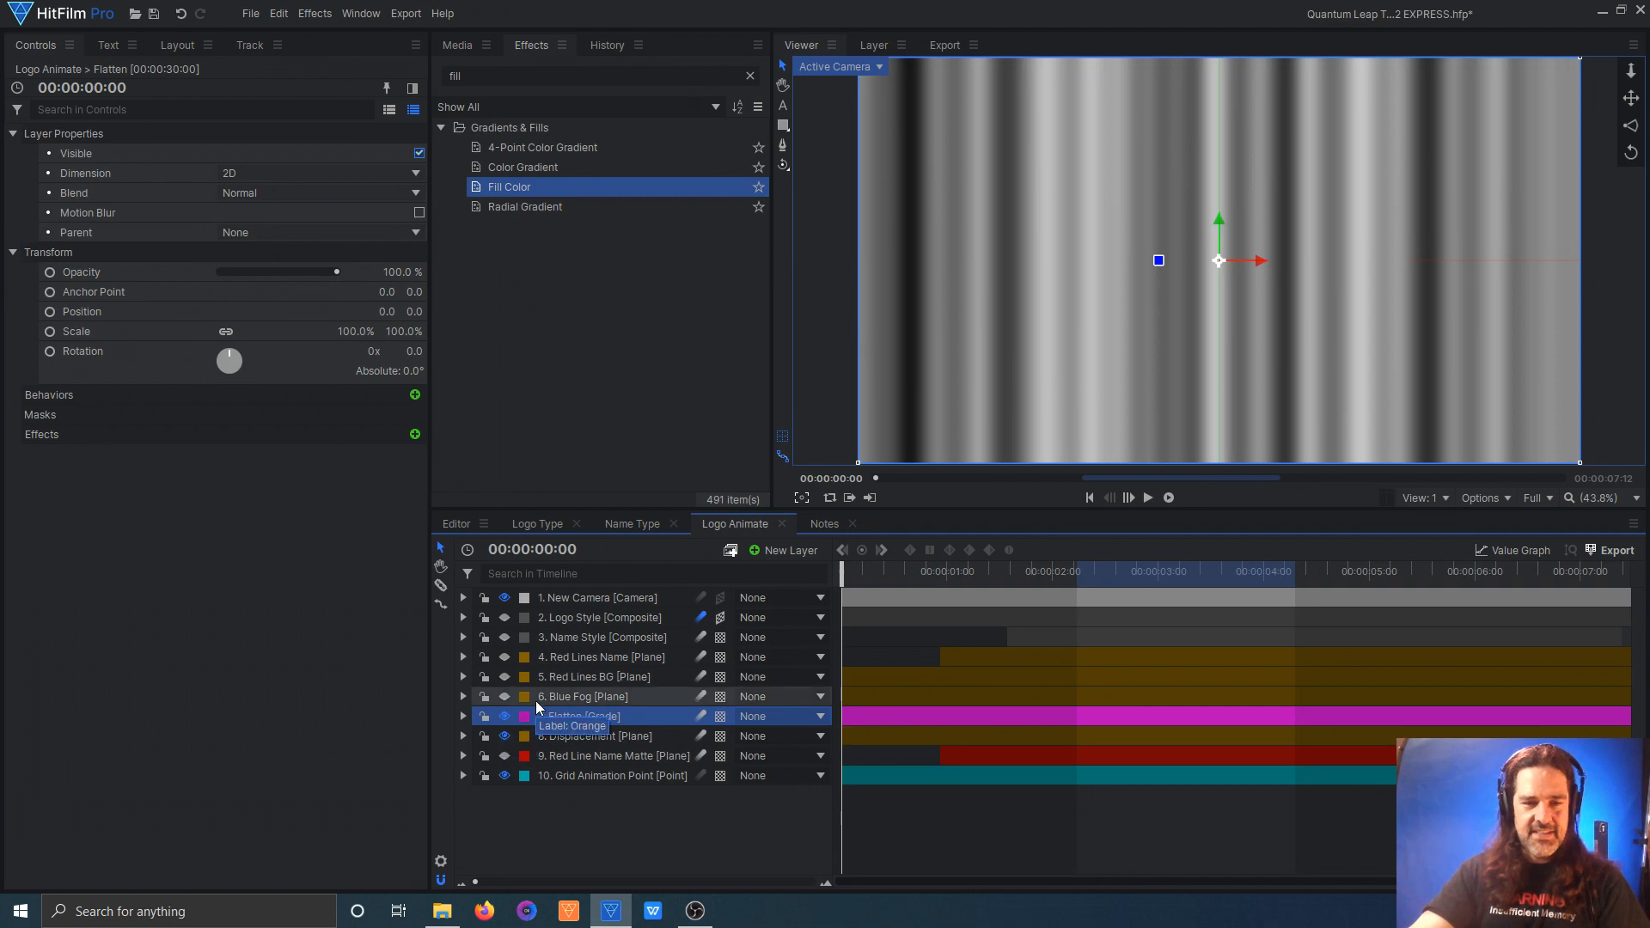
Step: Show the Blue Fog and Red Lines BG planes in the Logo Animate comp
click(506, 696)
click(586, 677)
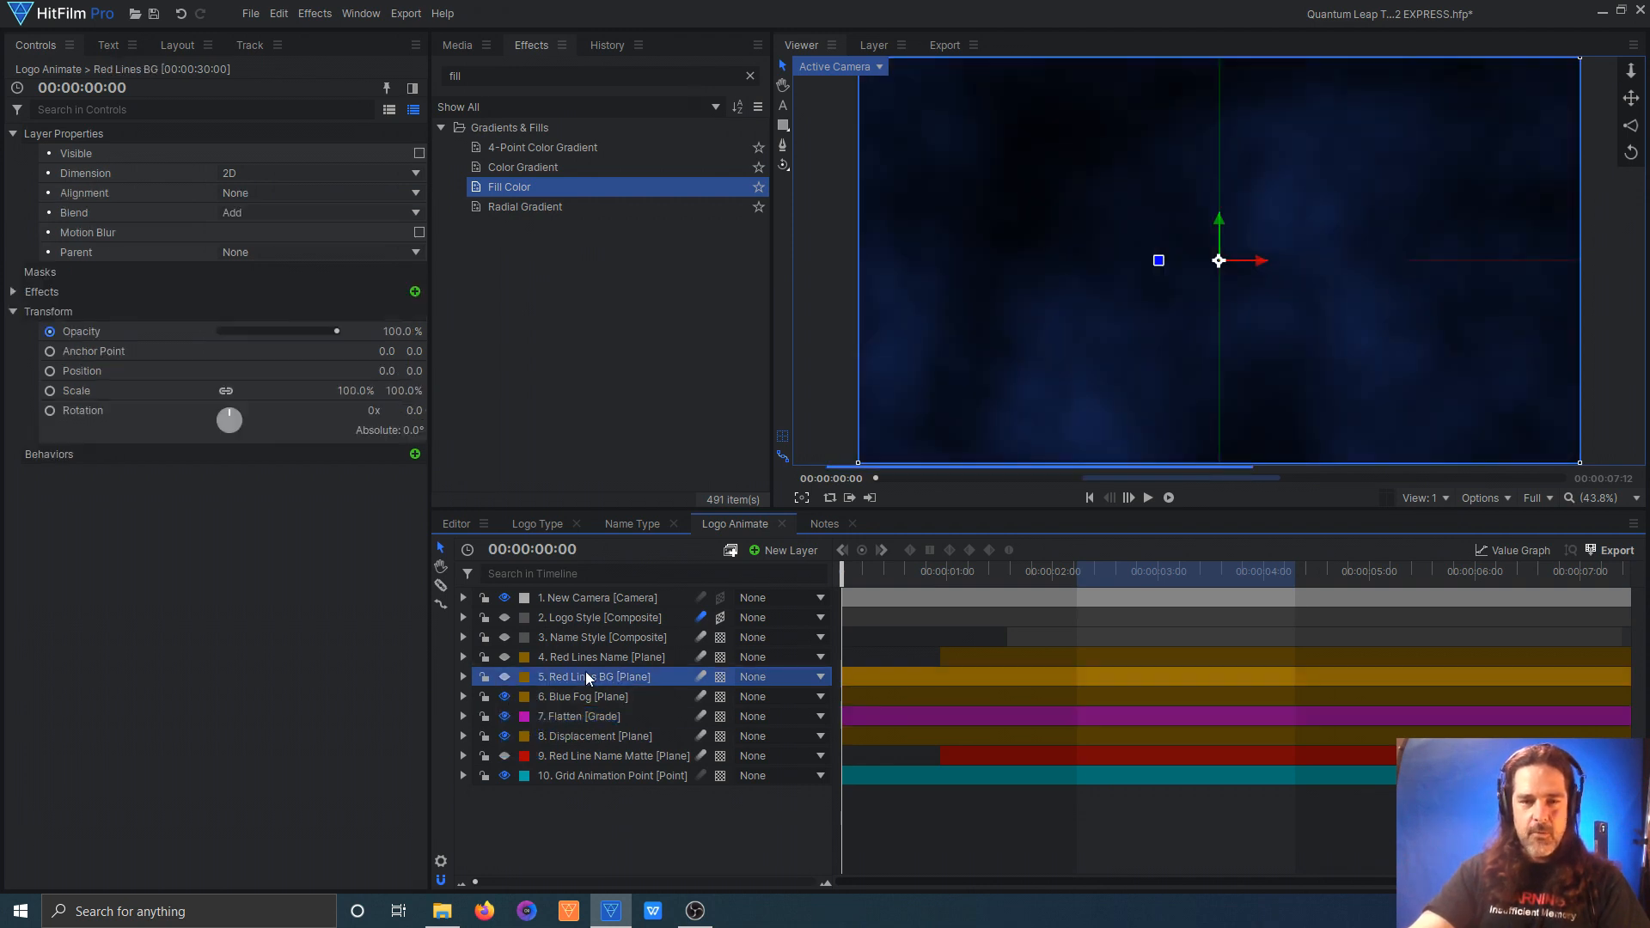
click(505, 677)
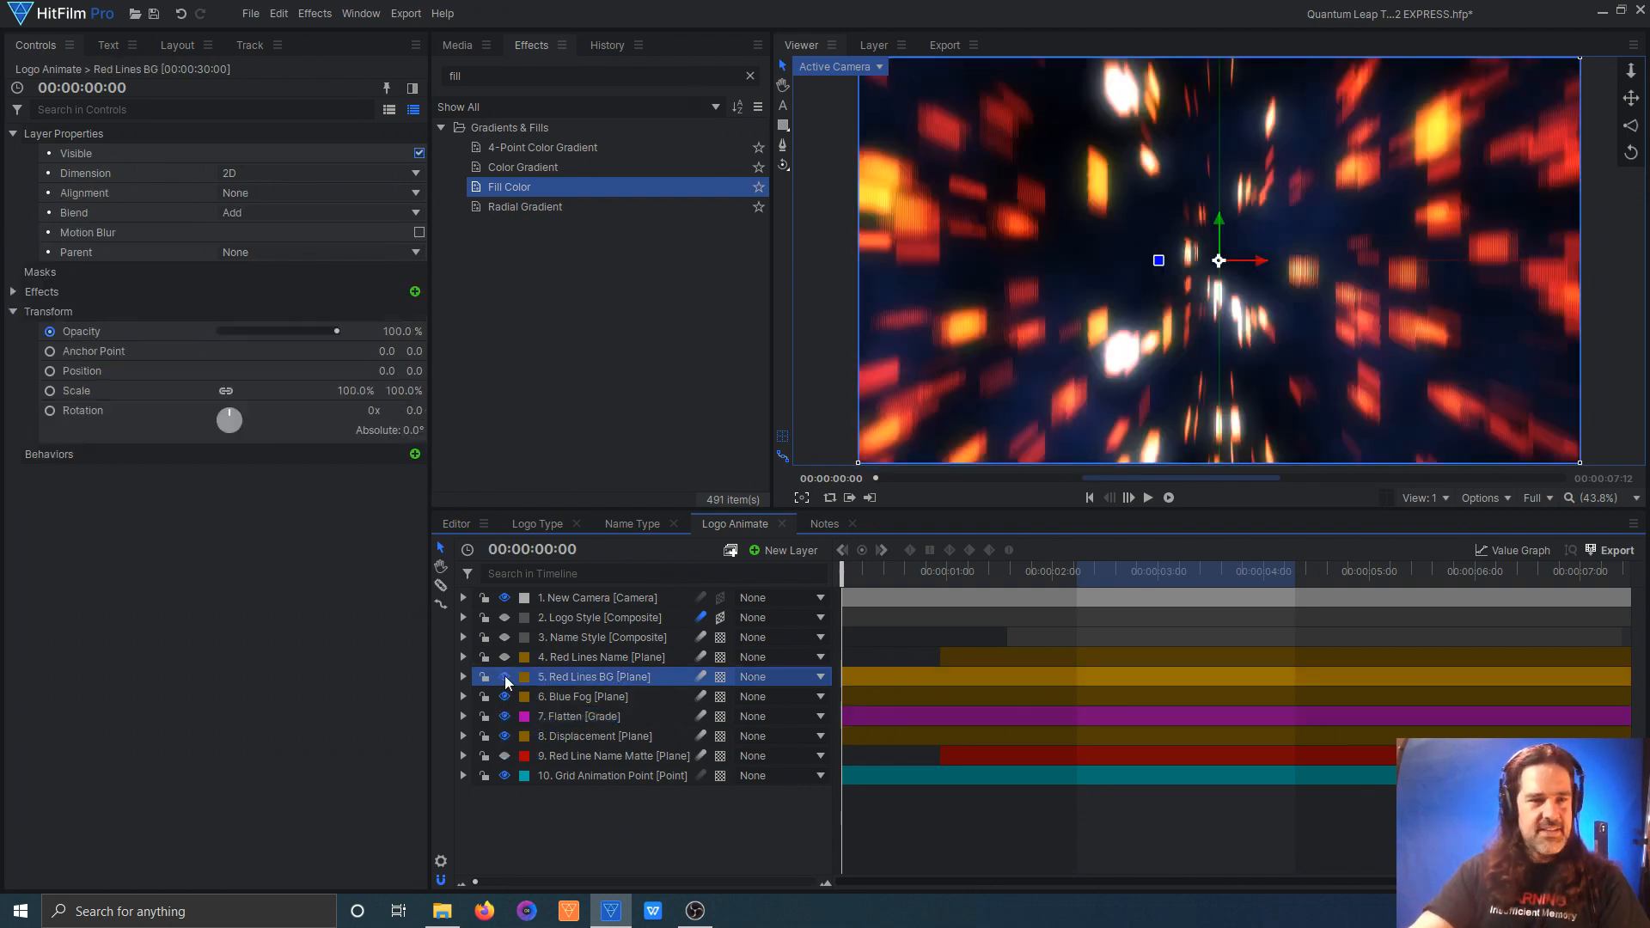
Step: Turn off every effect on the Red Lines BG plane except Grid
click(13, 291)
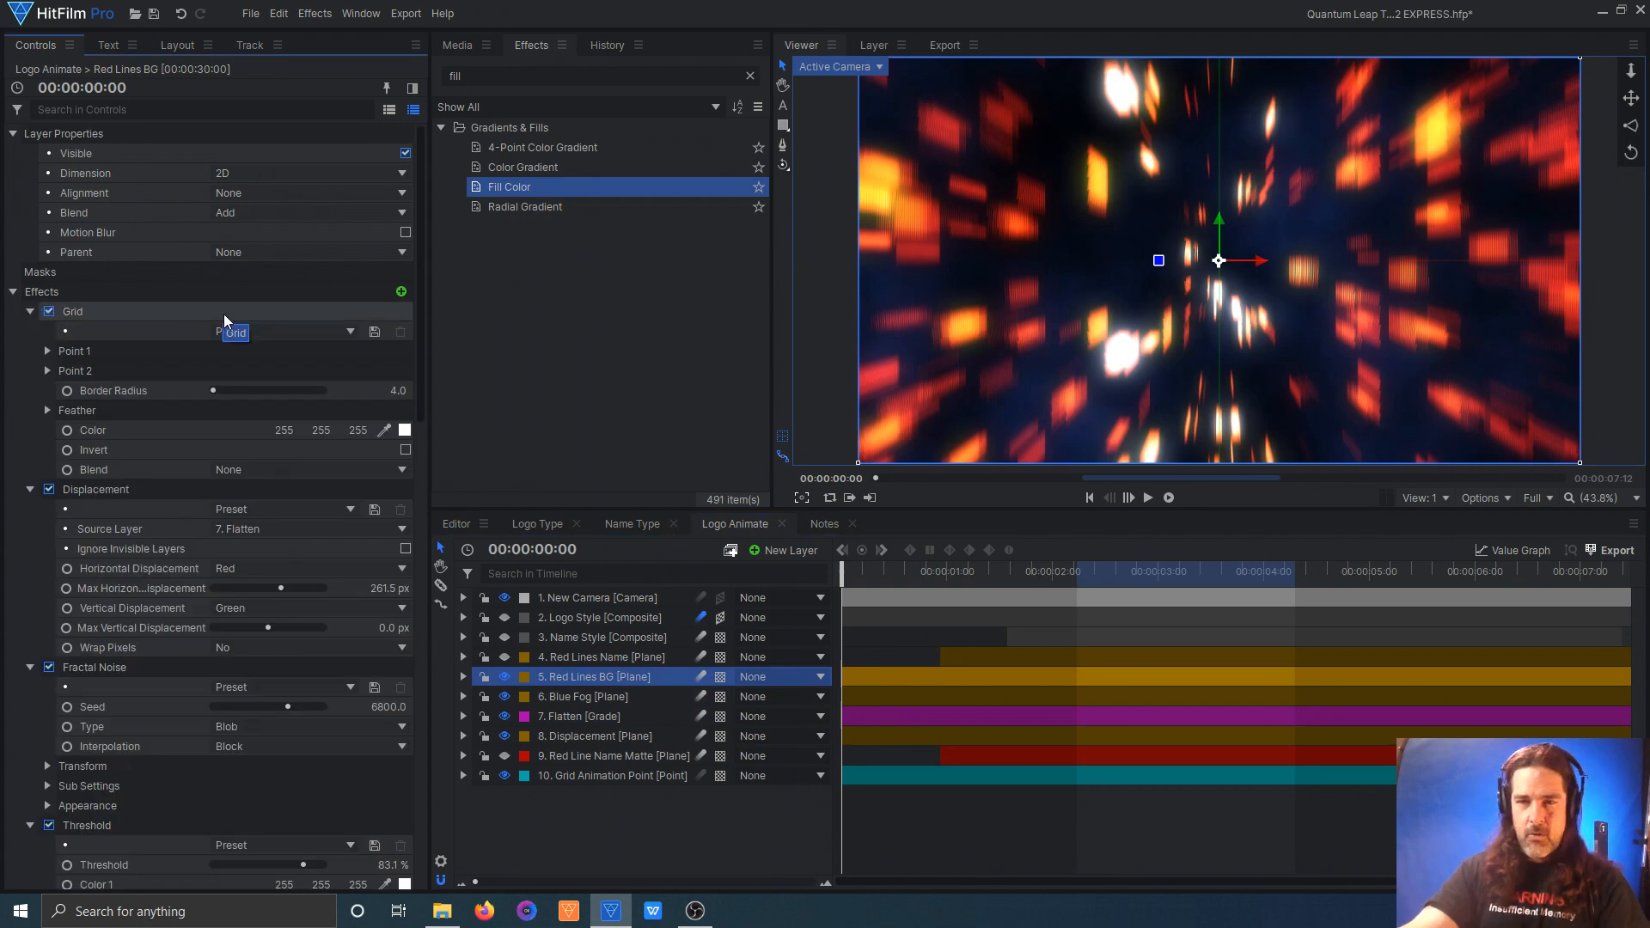
scroll(192, 698, down, 15)
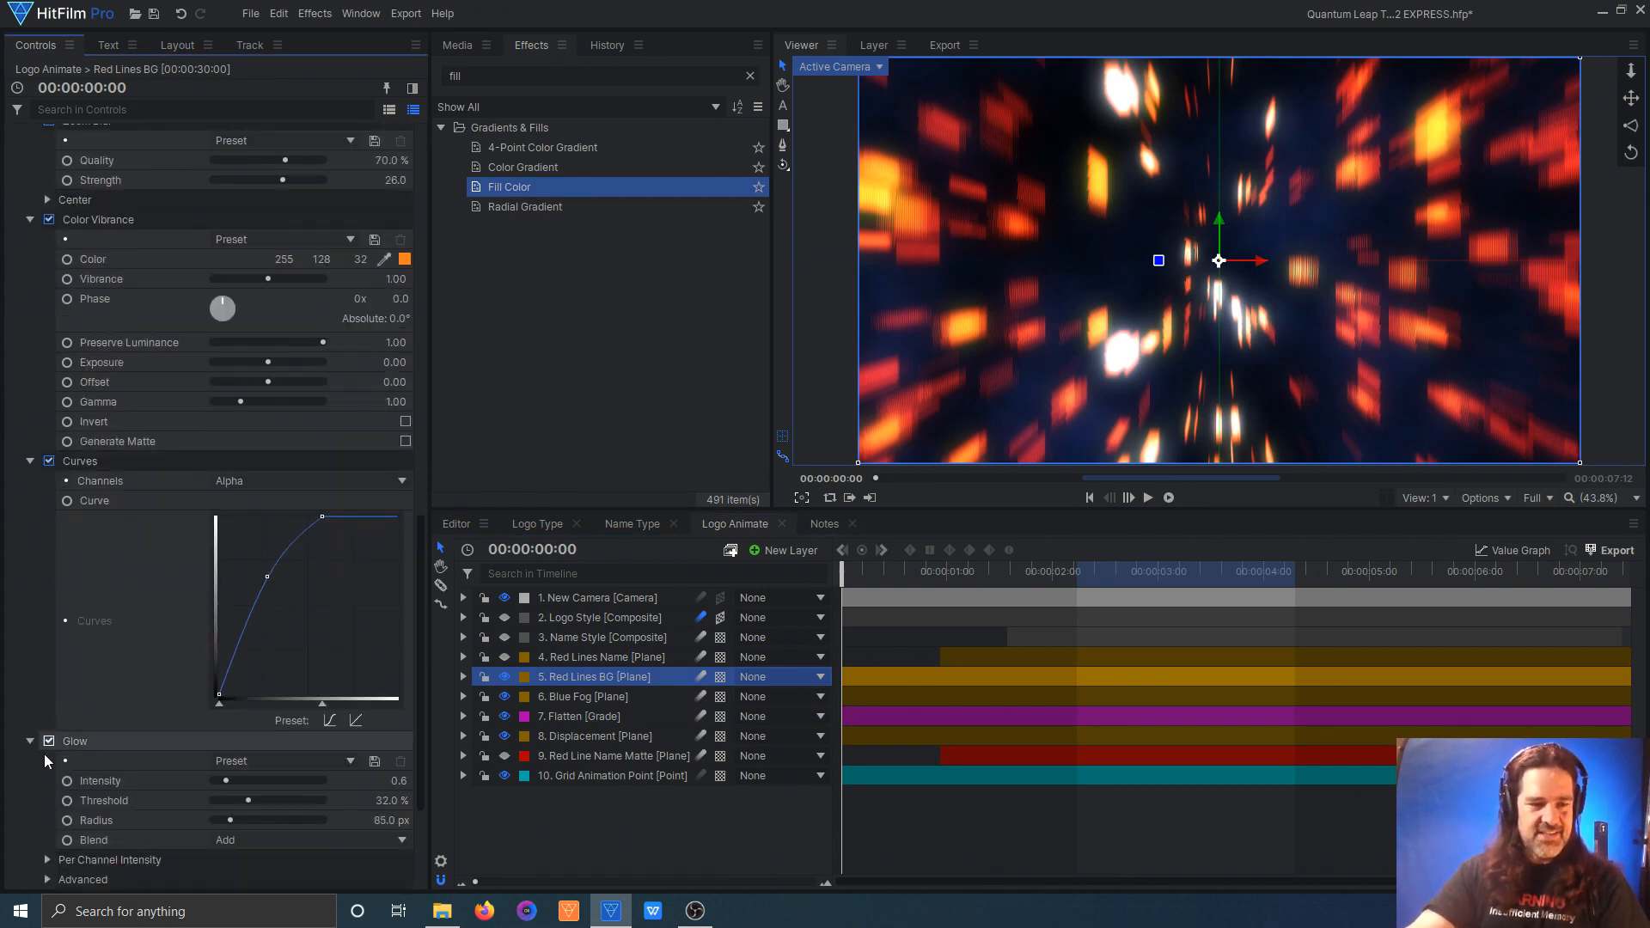
scroll(47, 739, down, 4)
click(49, 699)
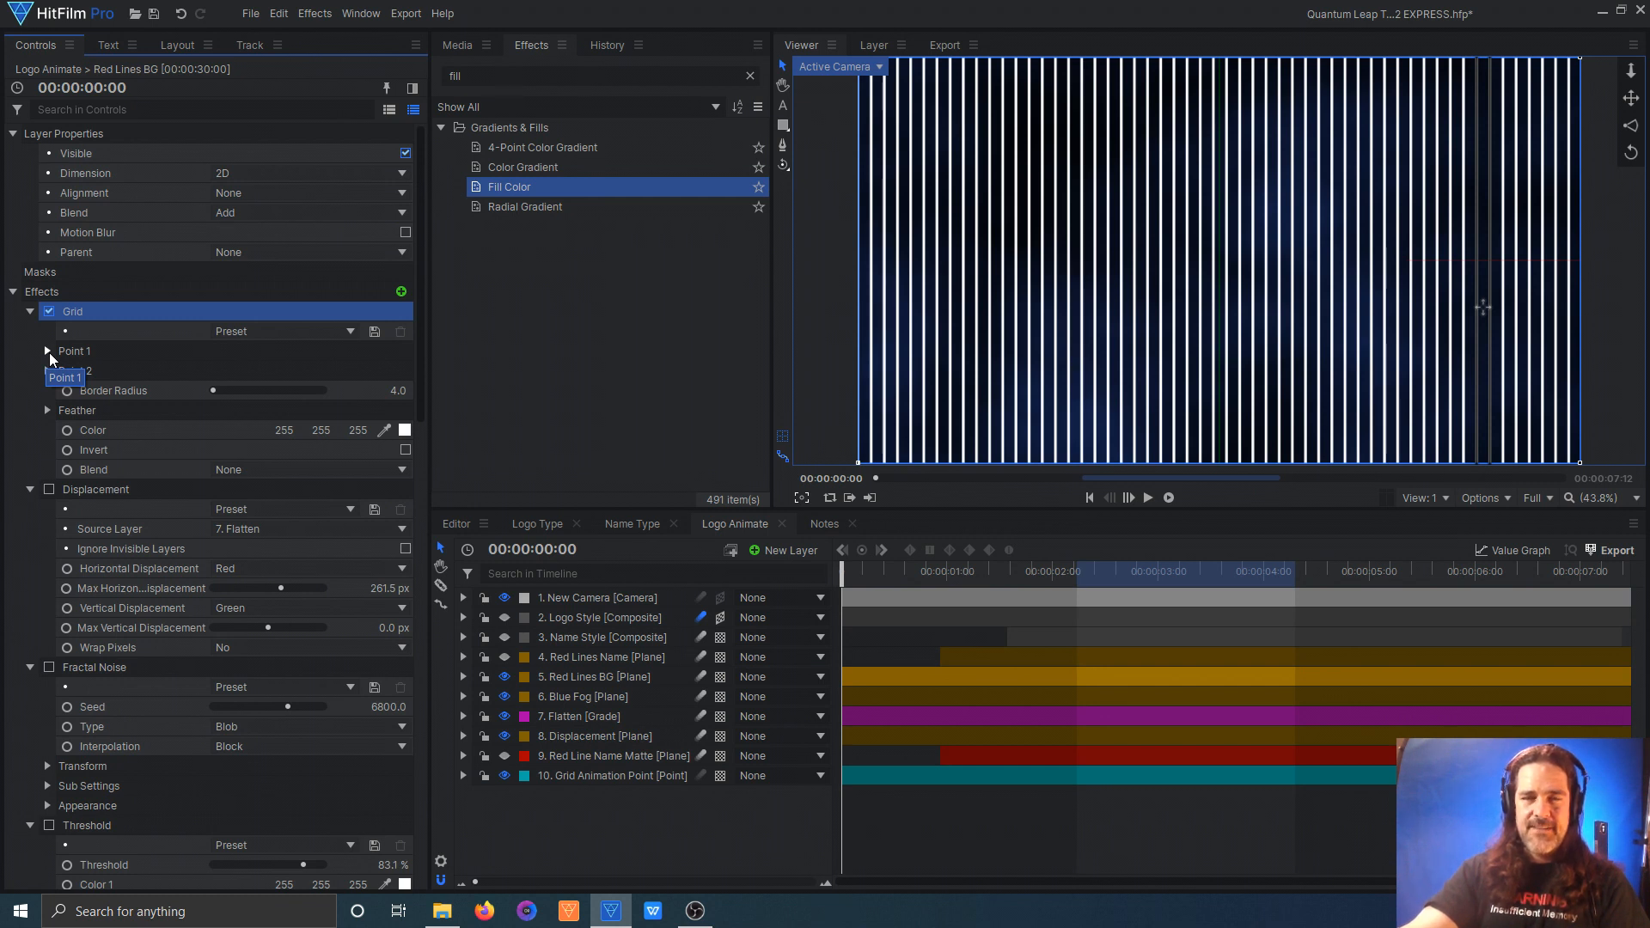
Step: Examine how the Grid effect's control points extend beyond the frame, and return the viewer to fit
scroll(1151, 151, down, 3)
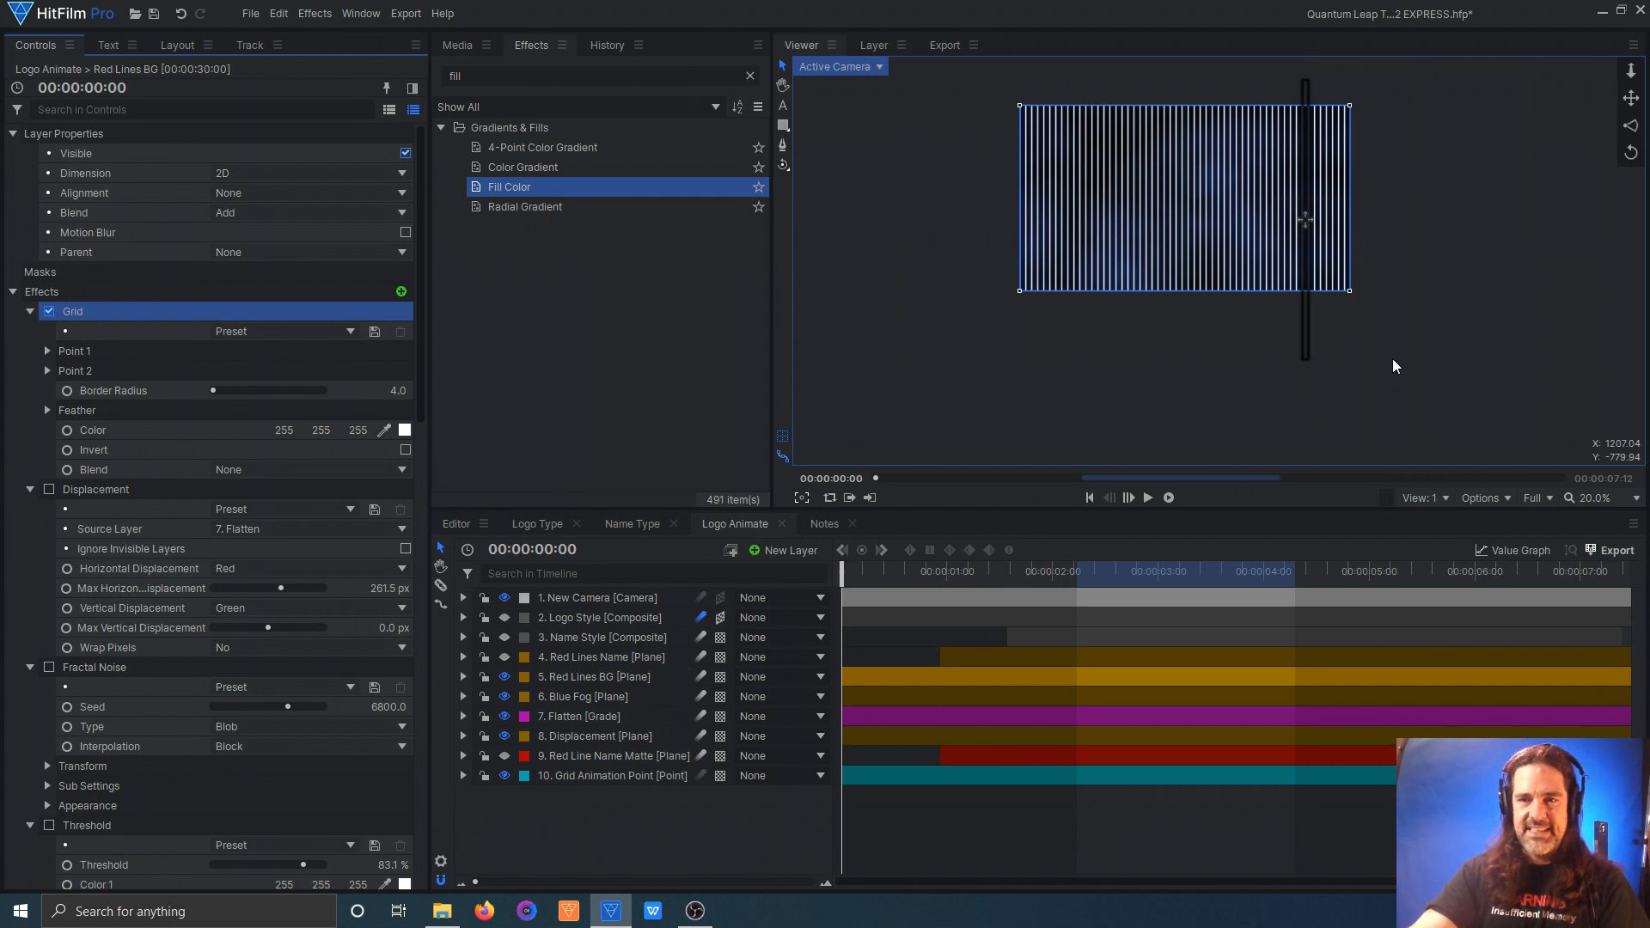
scroll(1202, 299, up, 3)
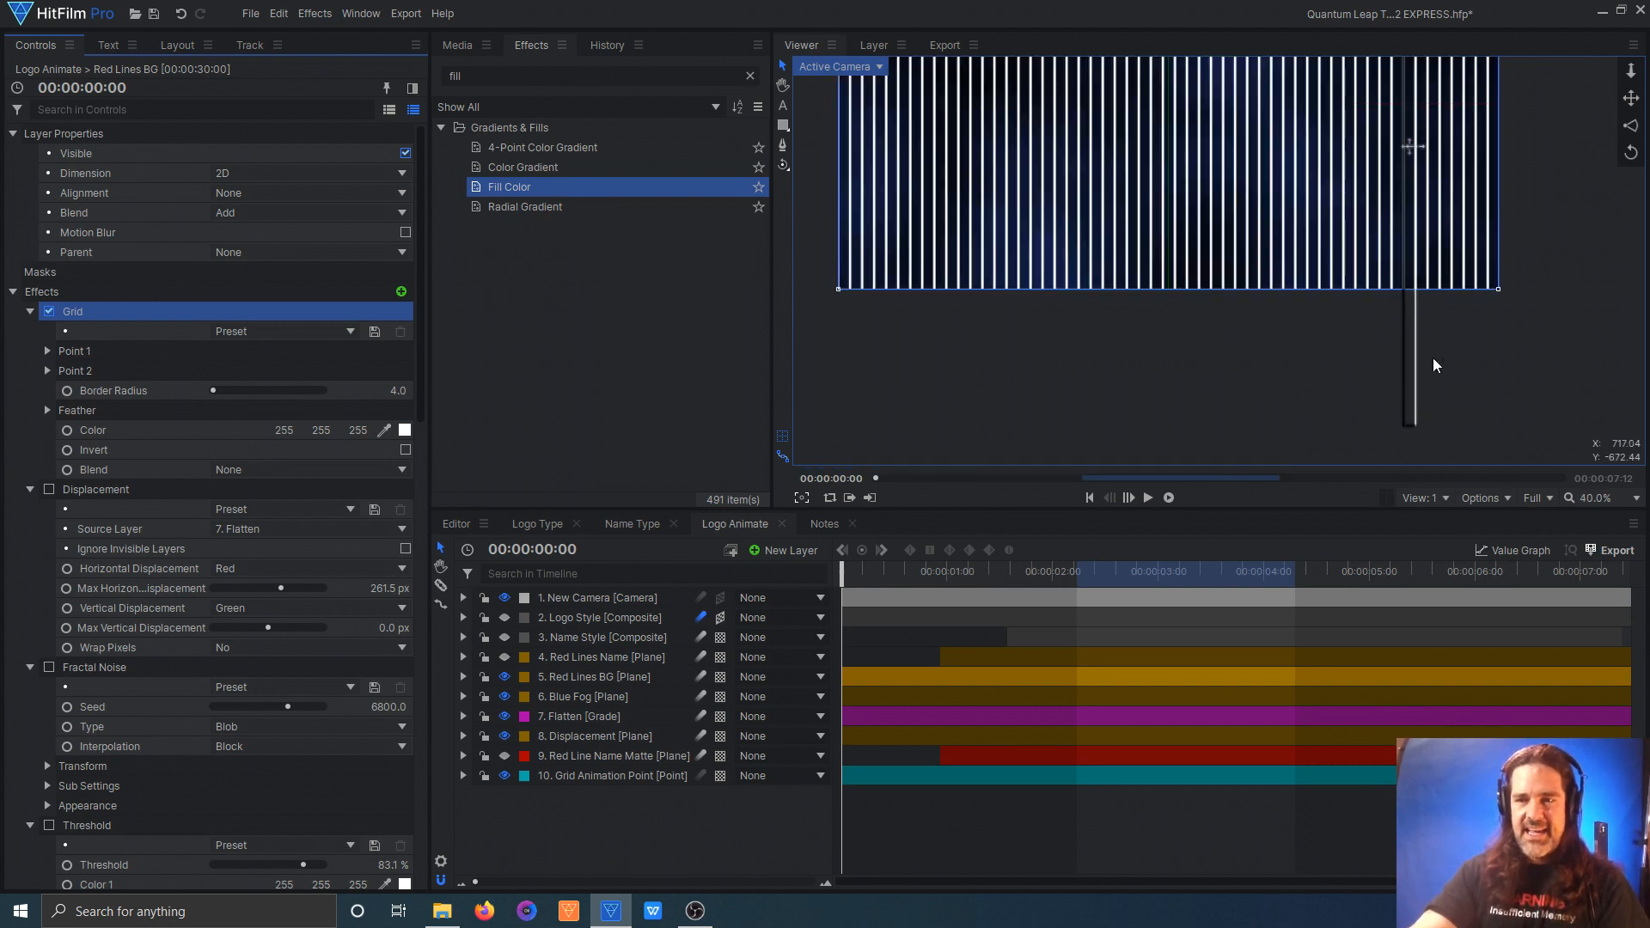
click(1581, 498)
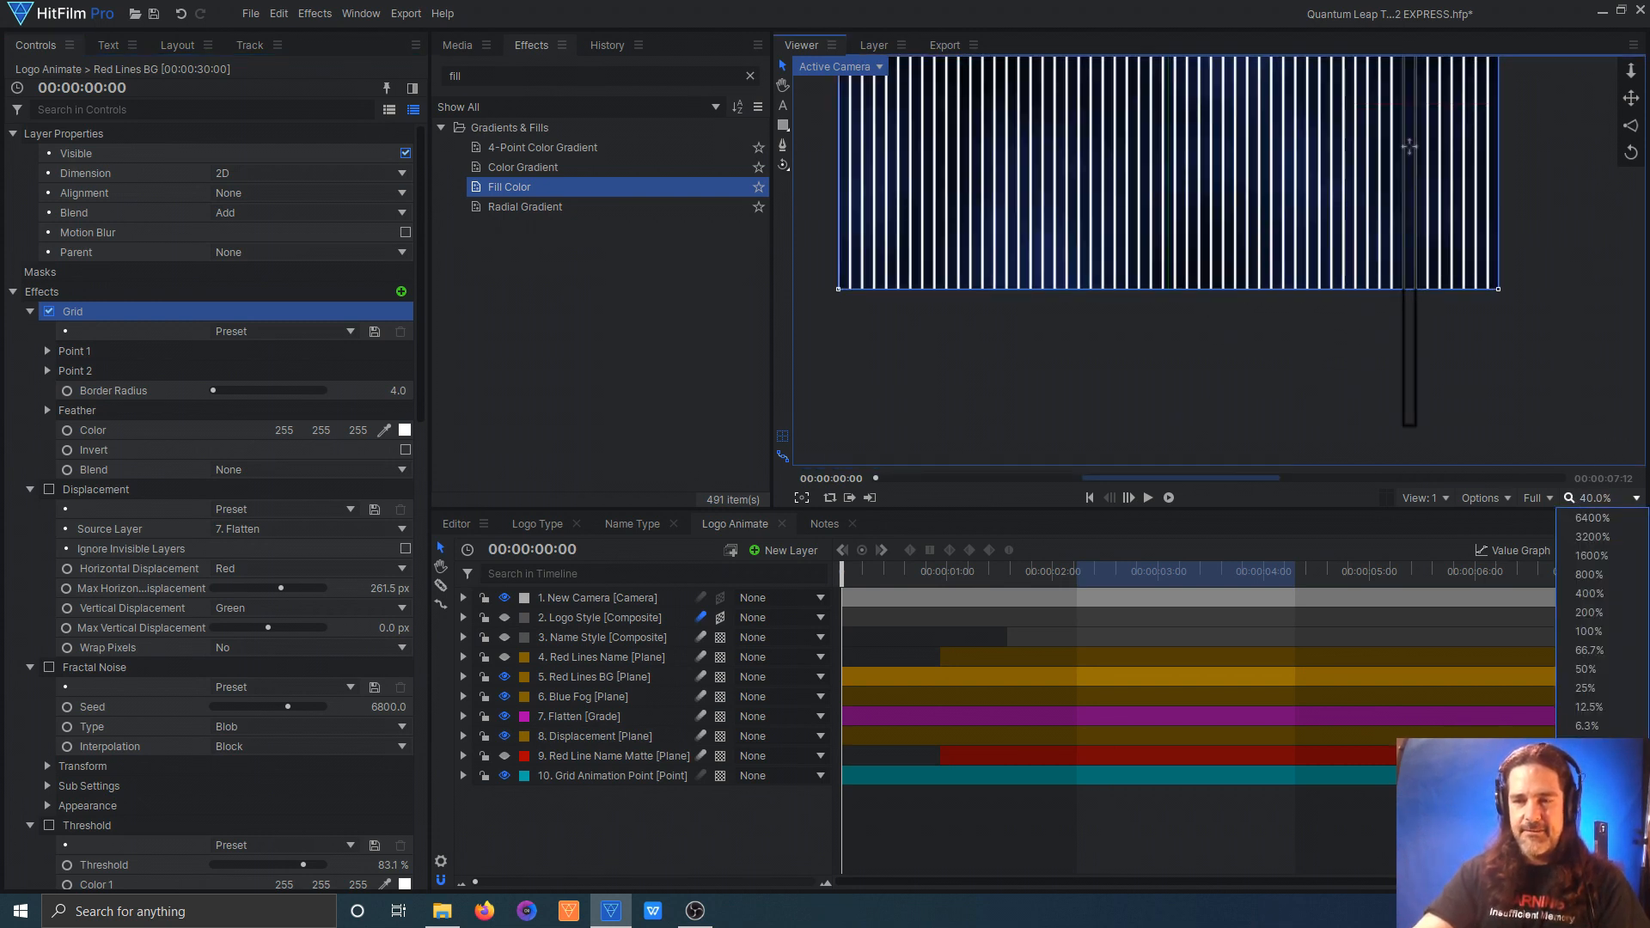
click(1588, 745)
Step: Turn on the Red Lines BG plane's Displacement and Fractal Noise effects and expand the noise's Appearance settings
scroll(23, 426, down, 3)
click(49, 411)
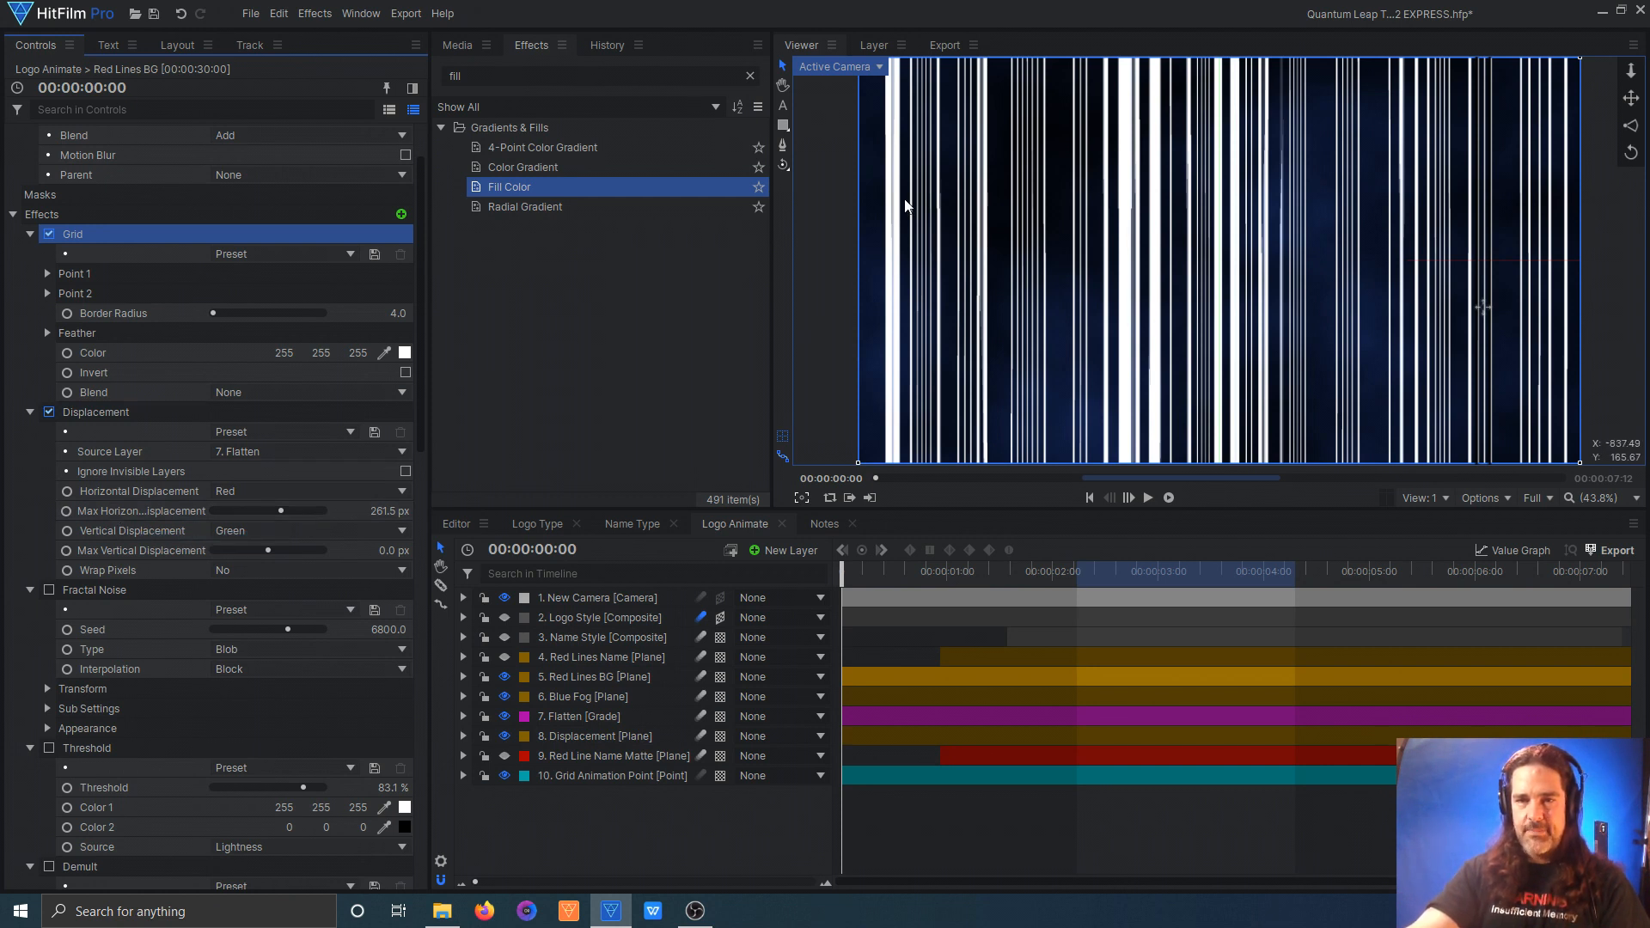
scroll(157, 365, down, 3)
click(49, 358)
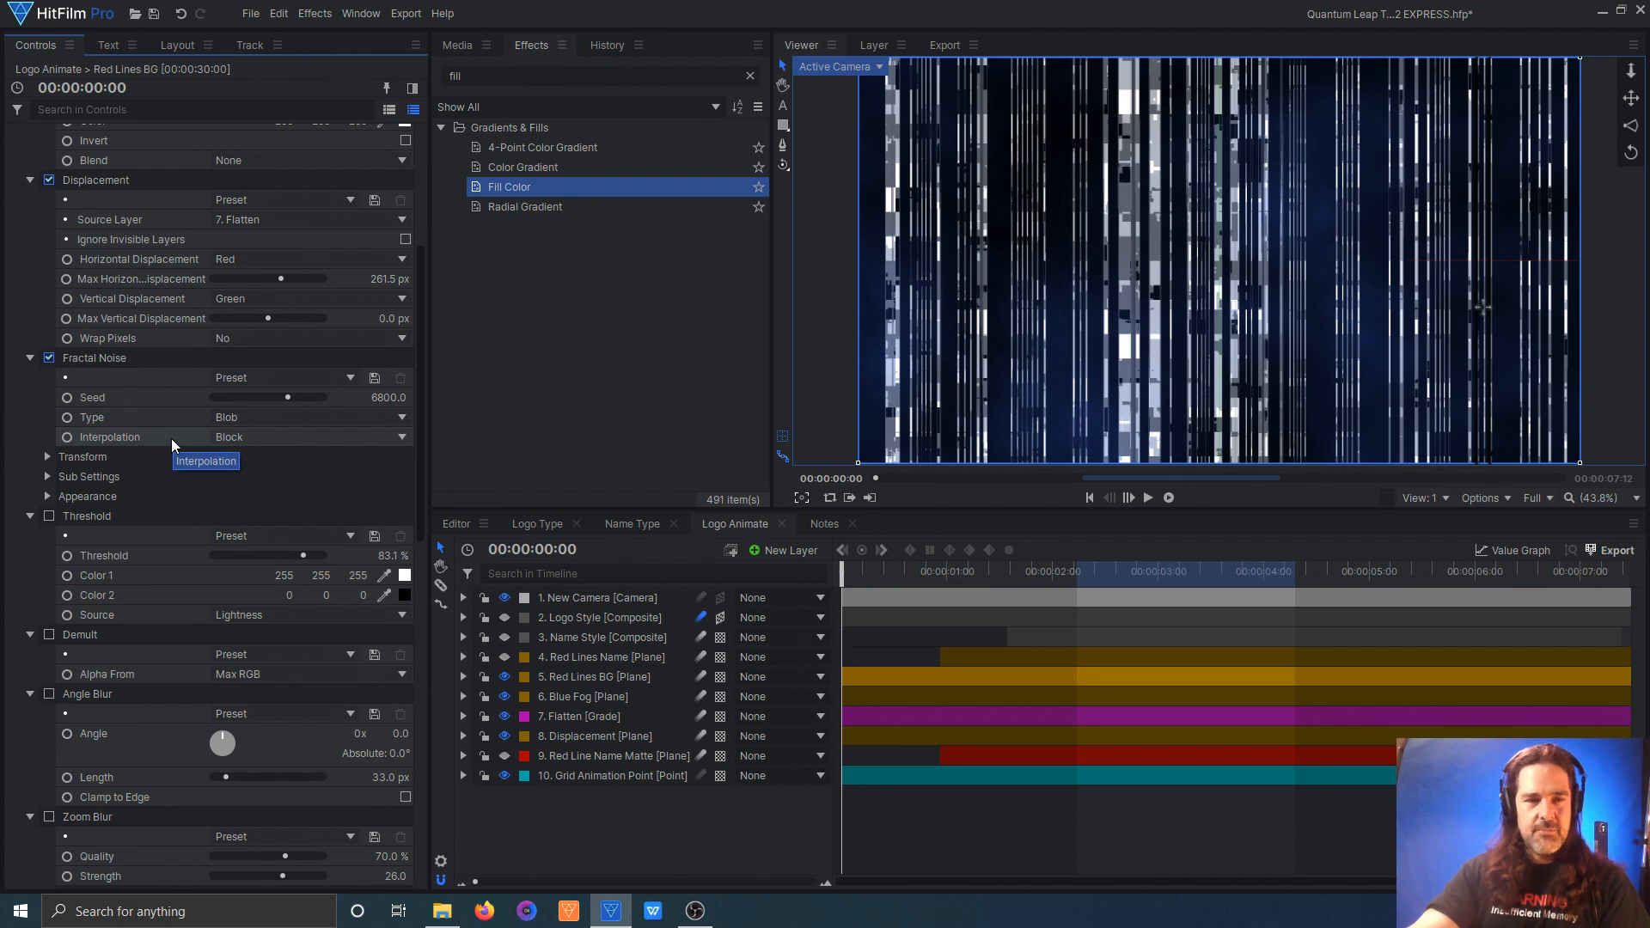
click(48, 496)
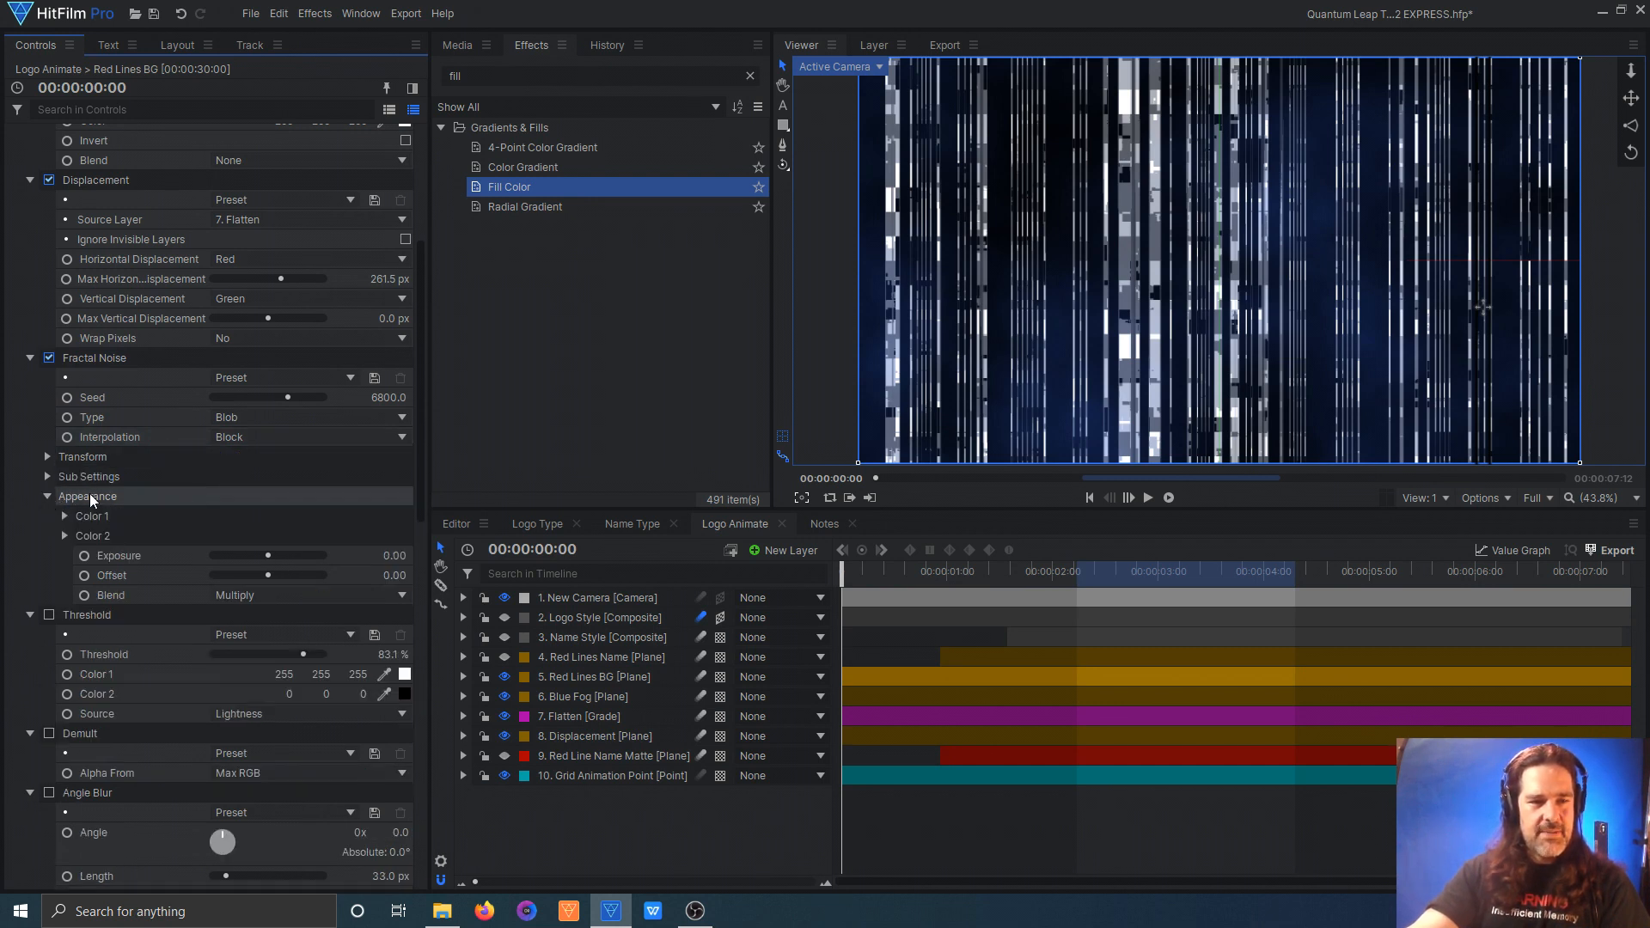
Step: Turn on the Threshold, Demult and Angle Blur effects on the Red Lines BG plane
scroll(304, 503, down, 3)
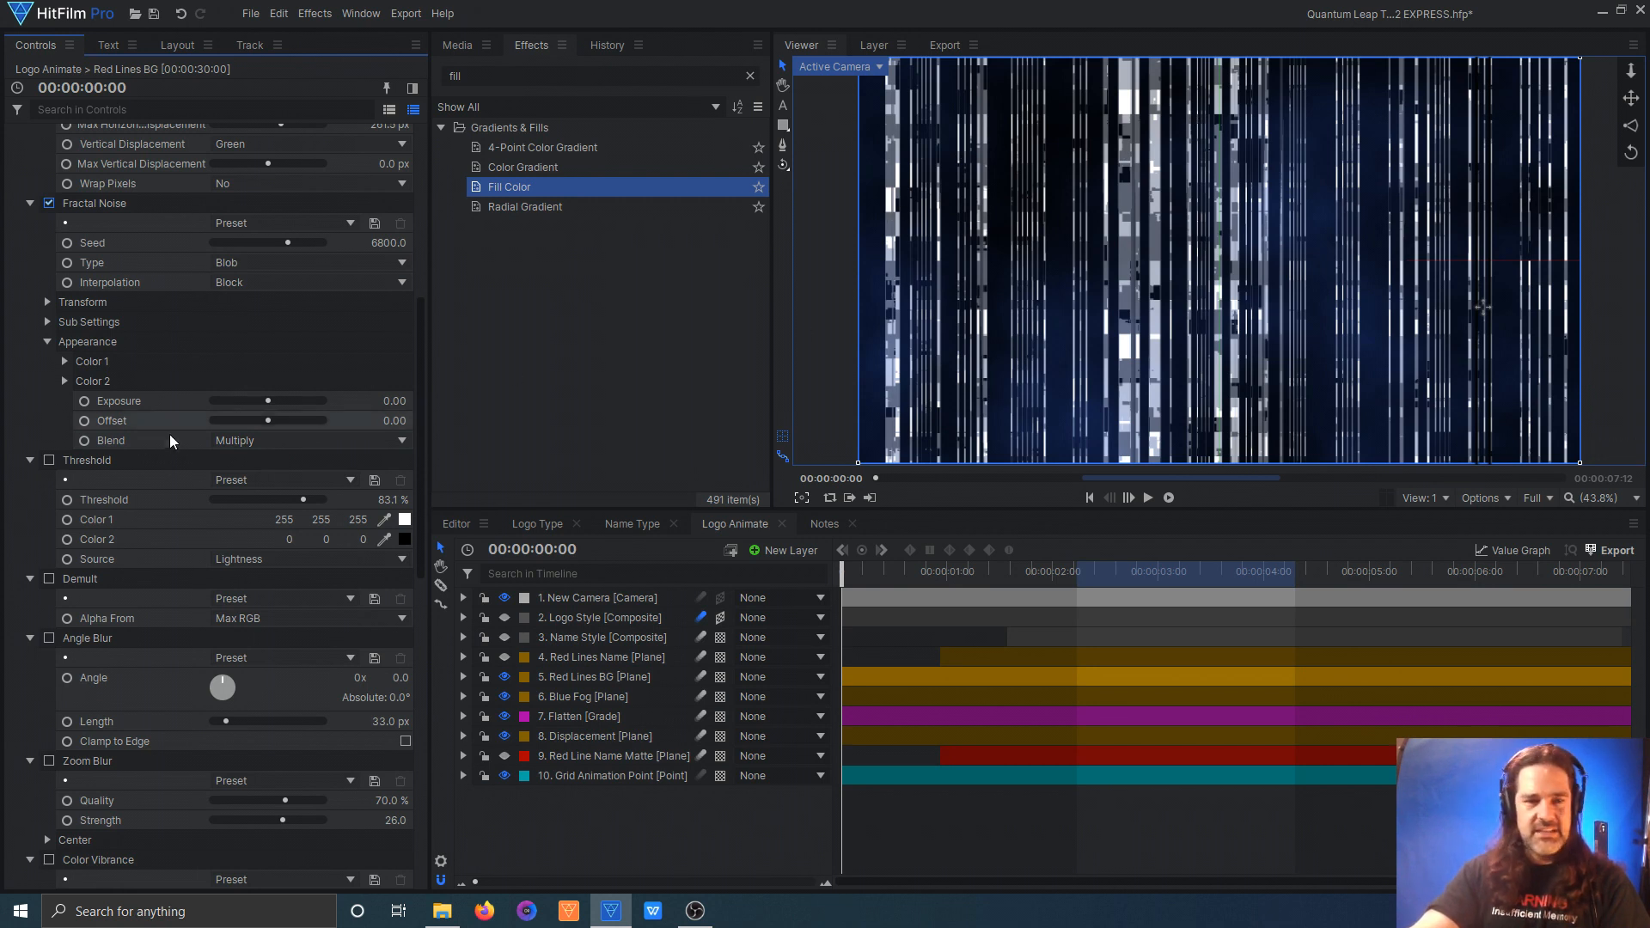
scroll(105, 454, down, 2)
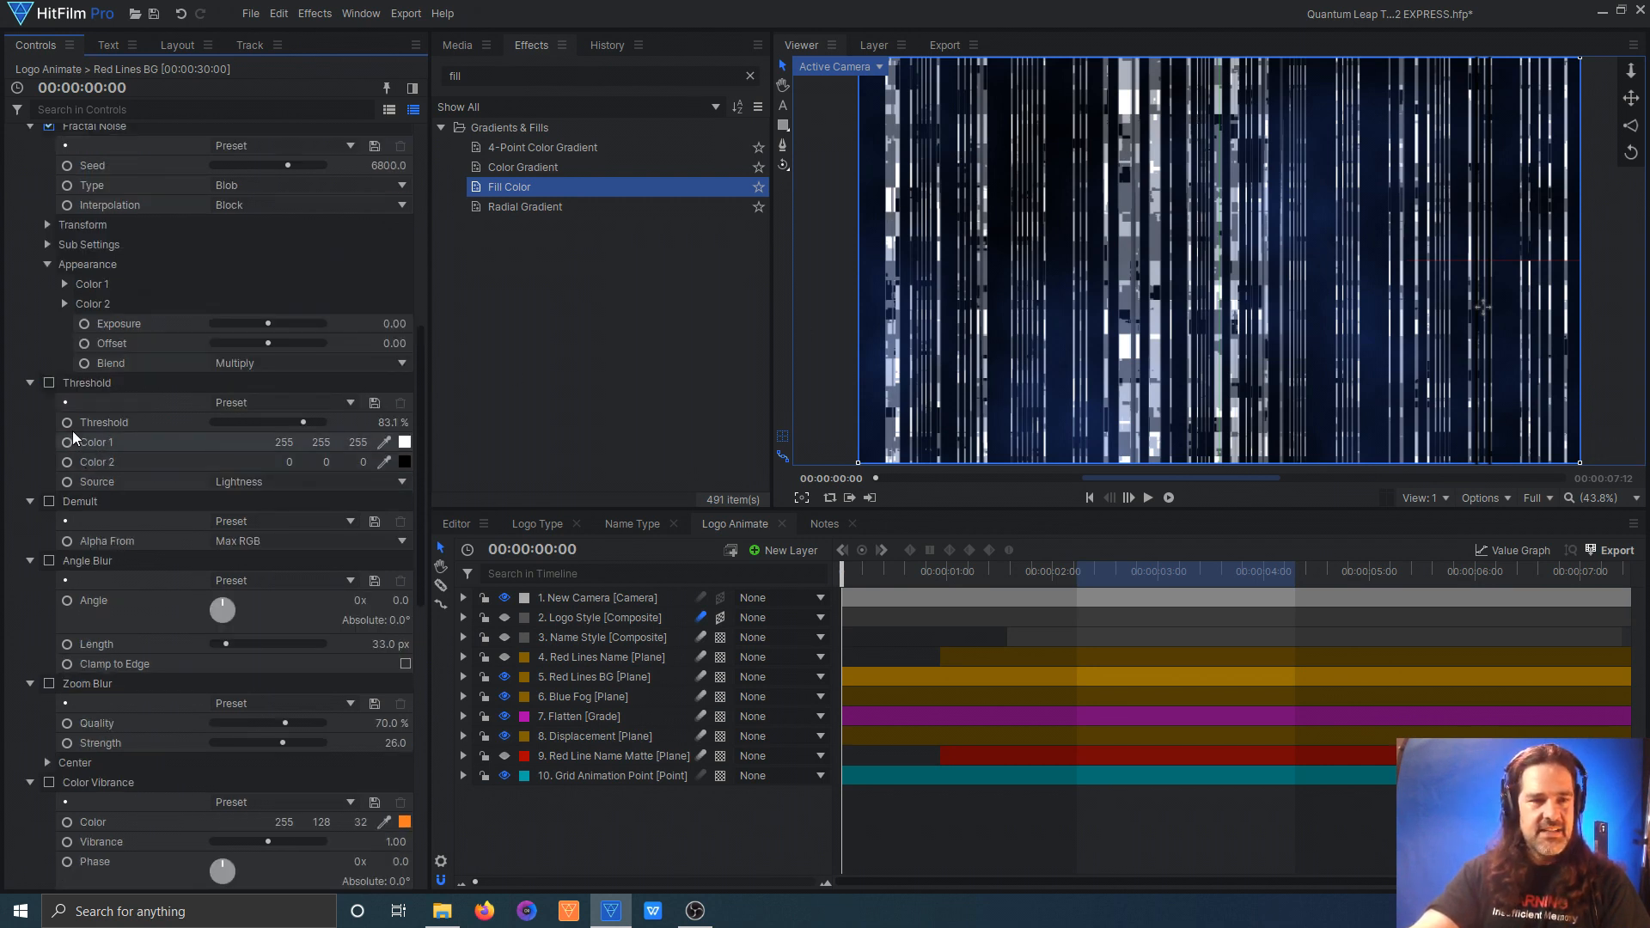
click(49, 382)
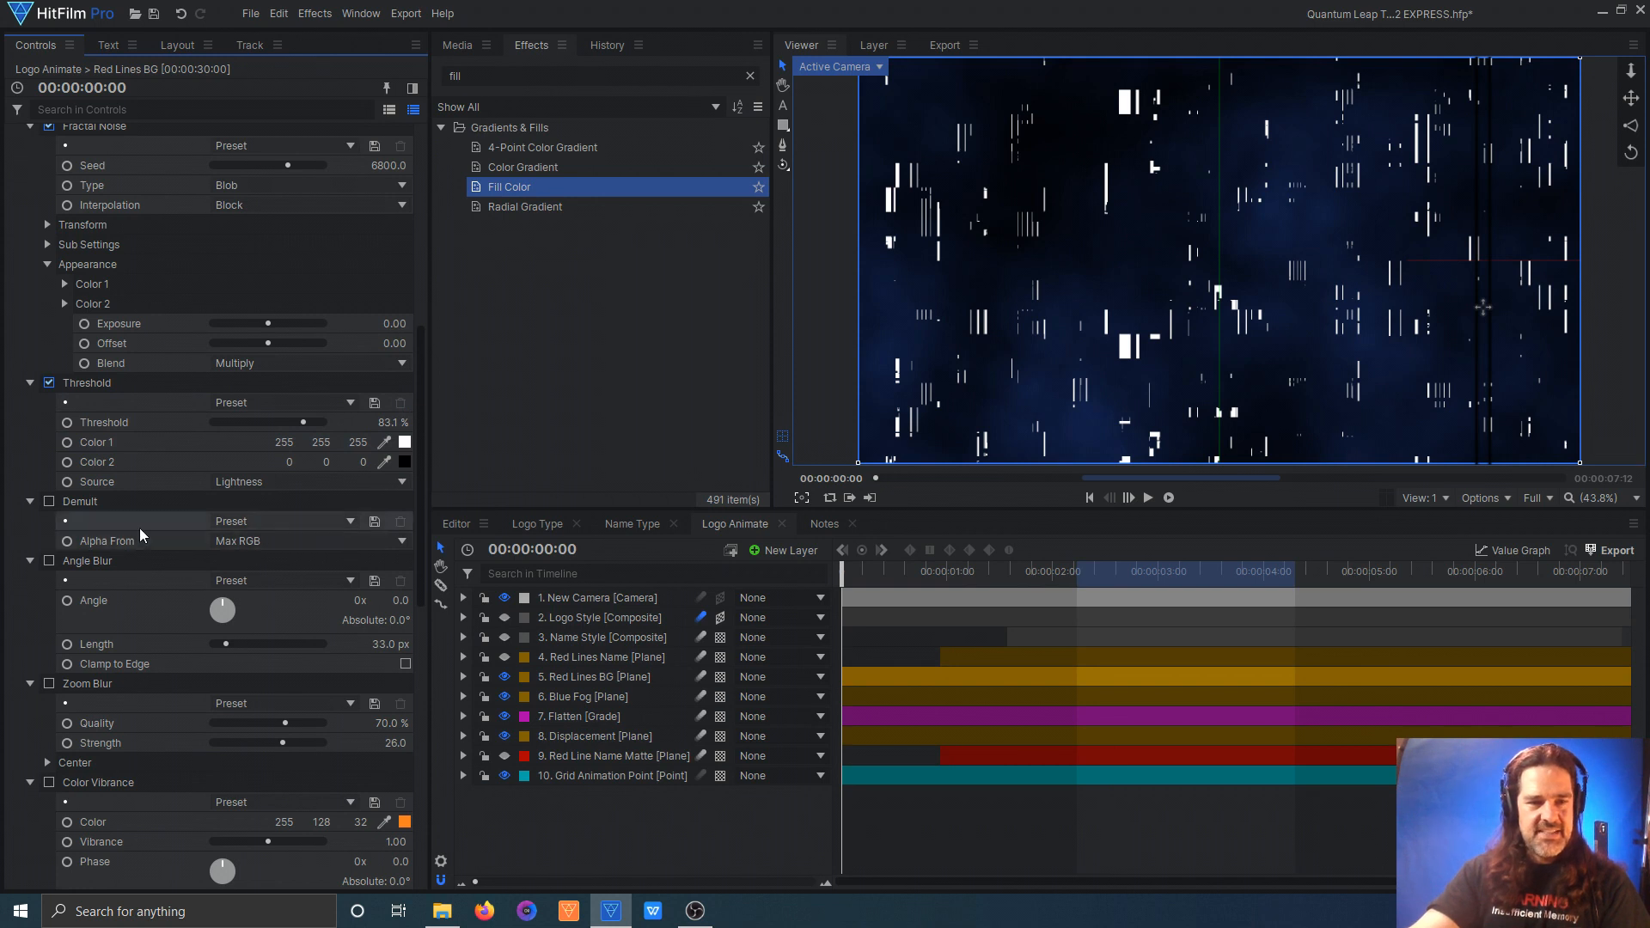
click(49, 502)
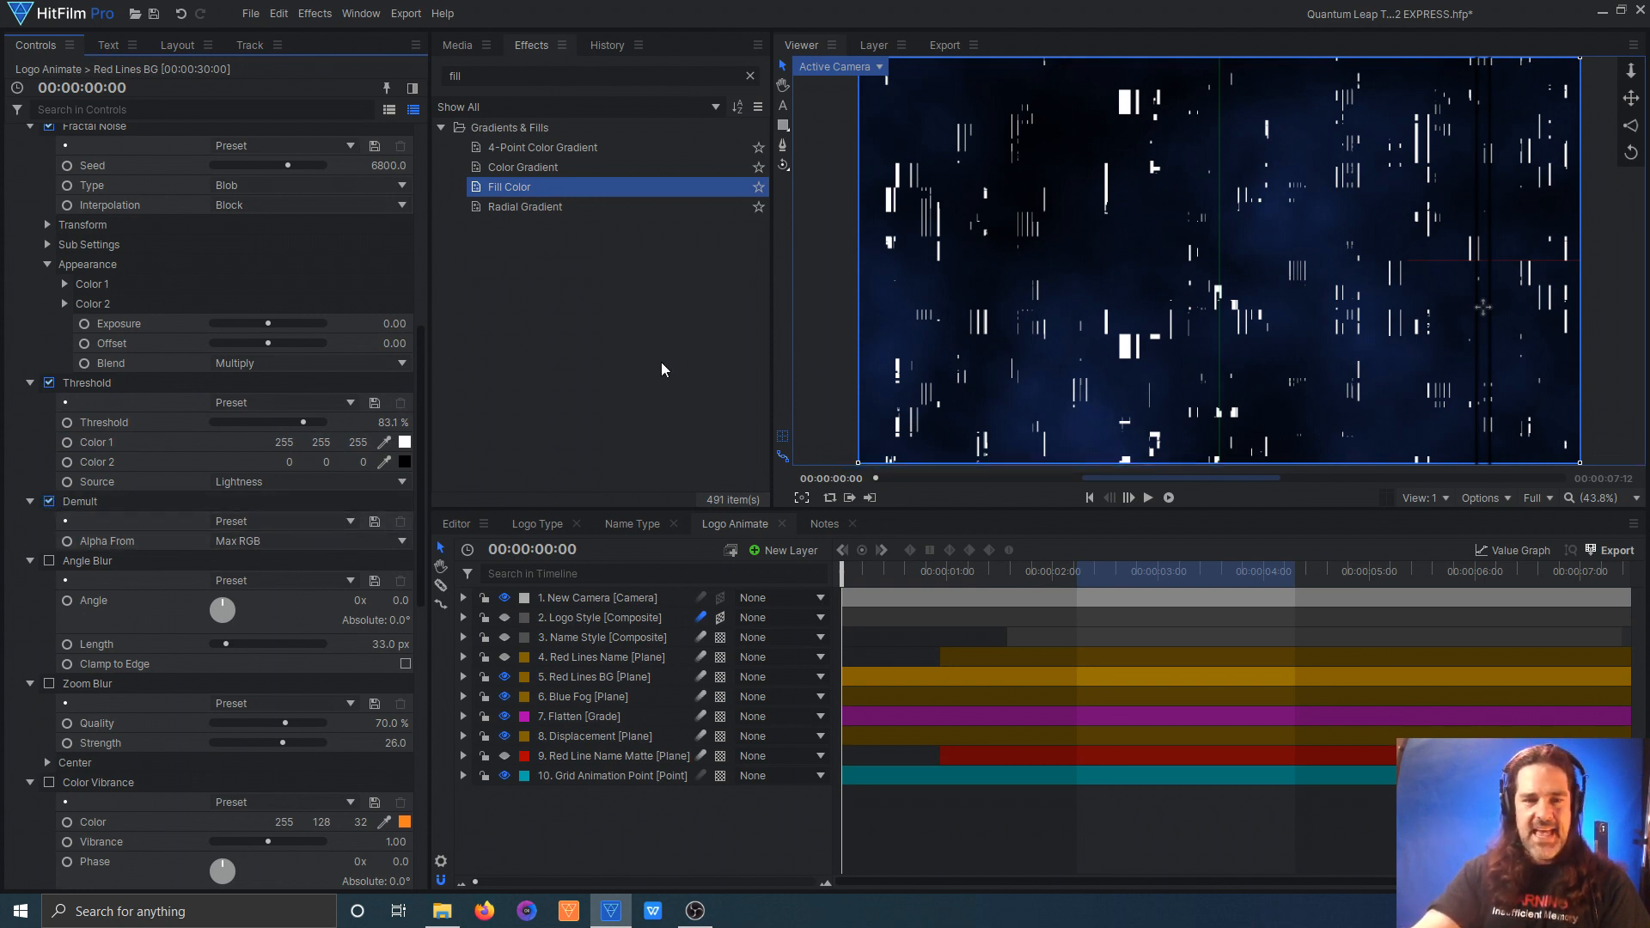
click(49, 561)
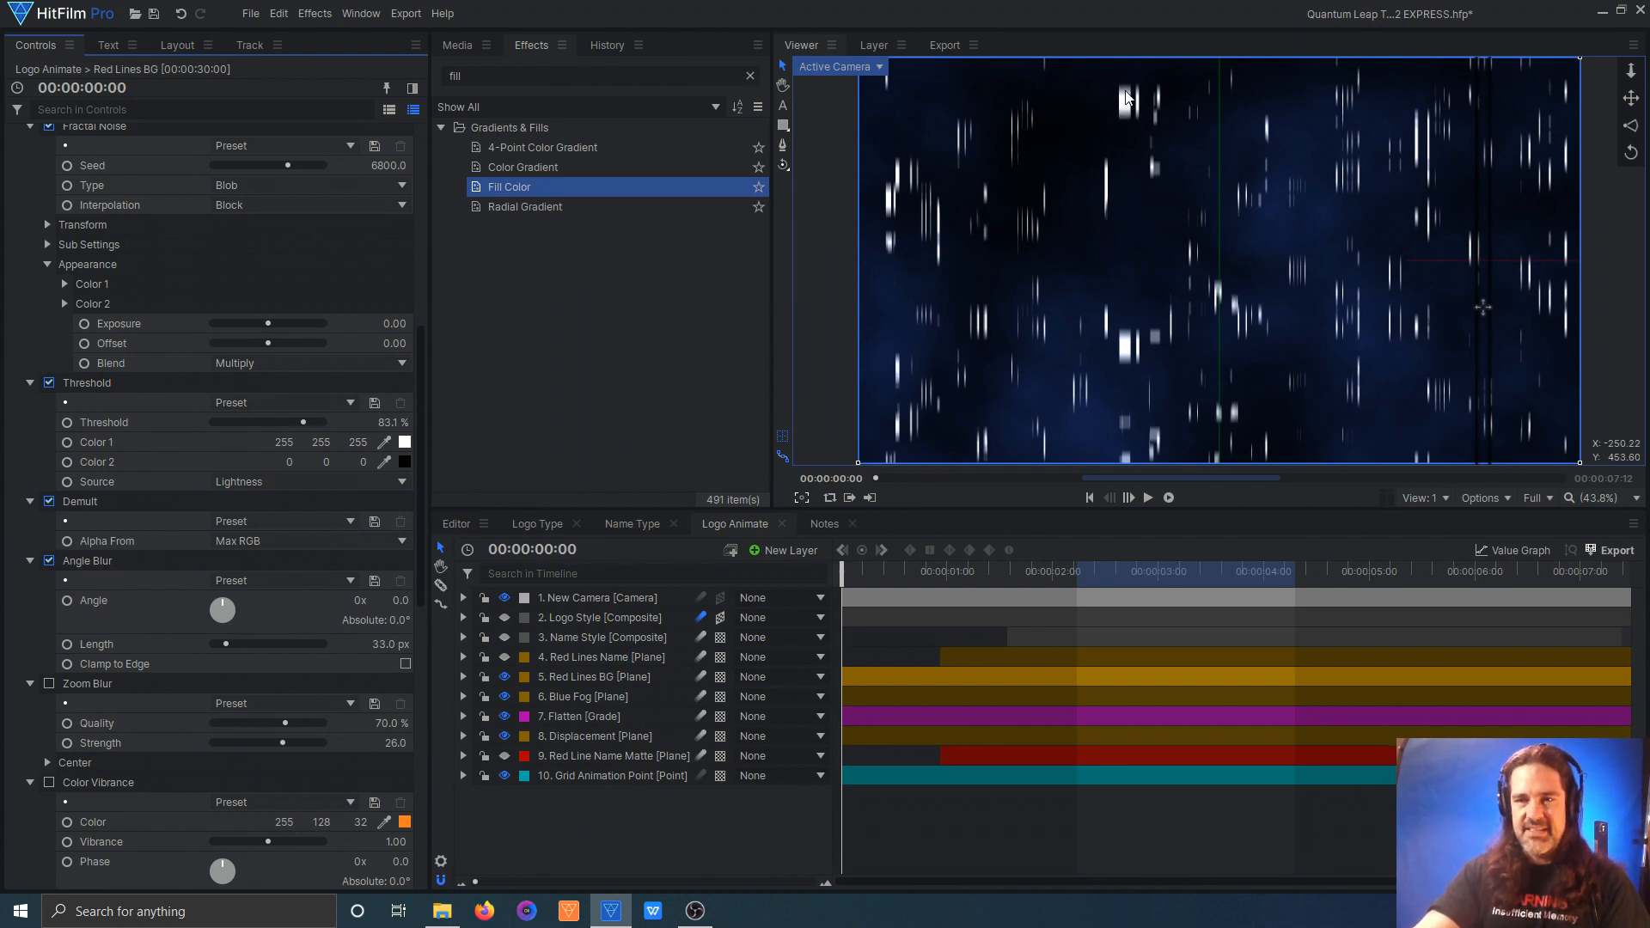
Step: Turn on the Zoom Blur and Color Vibrance effects on the Red Lines BG plane
scroll(180, 437, down, 2)
scroll(179, 431, down, 6)
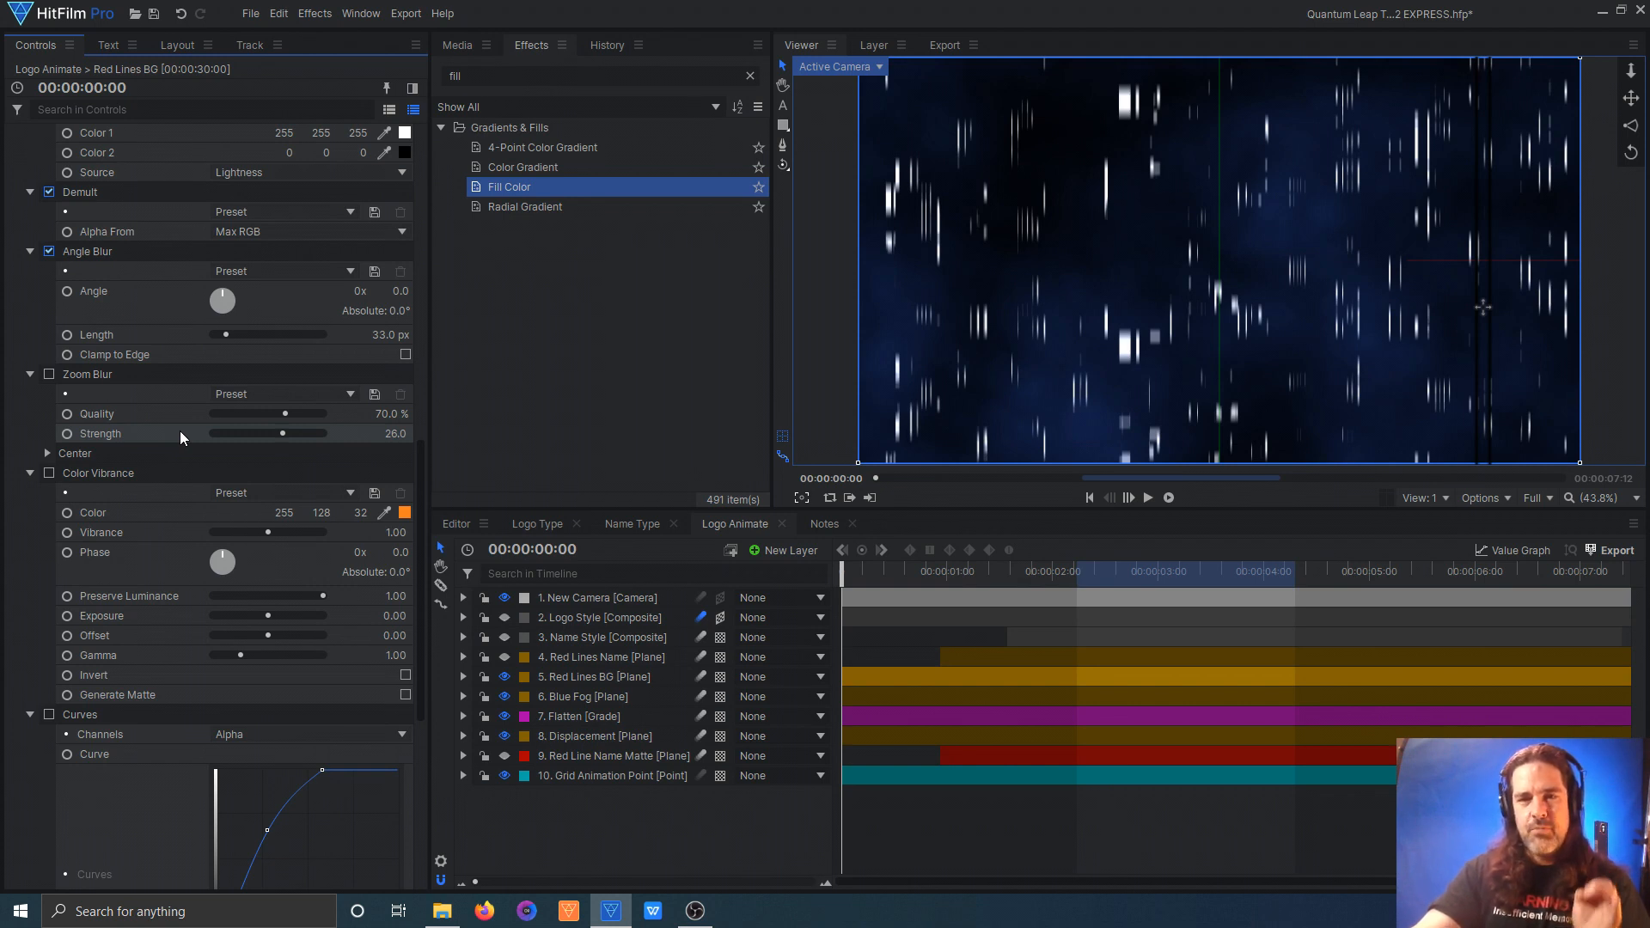
click(49, 373)
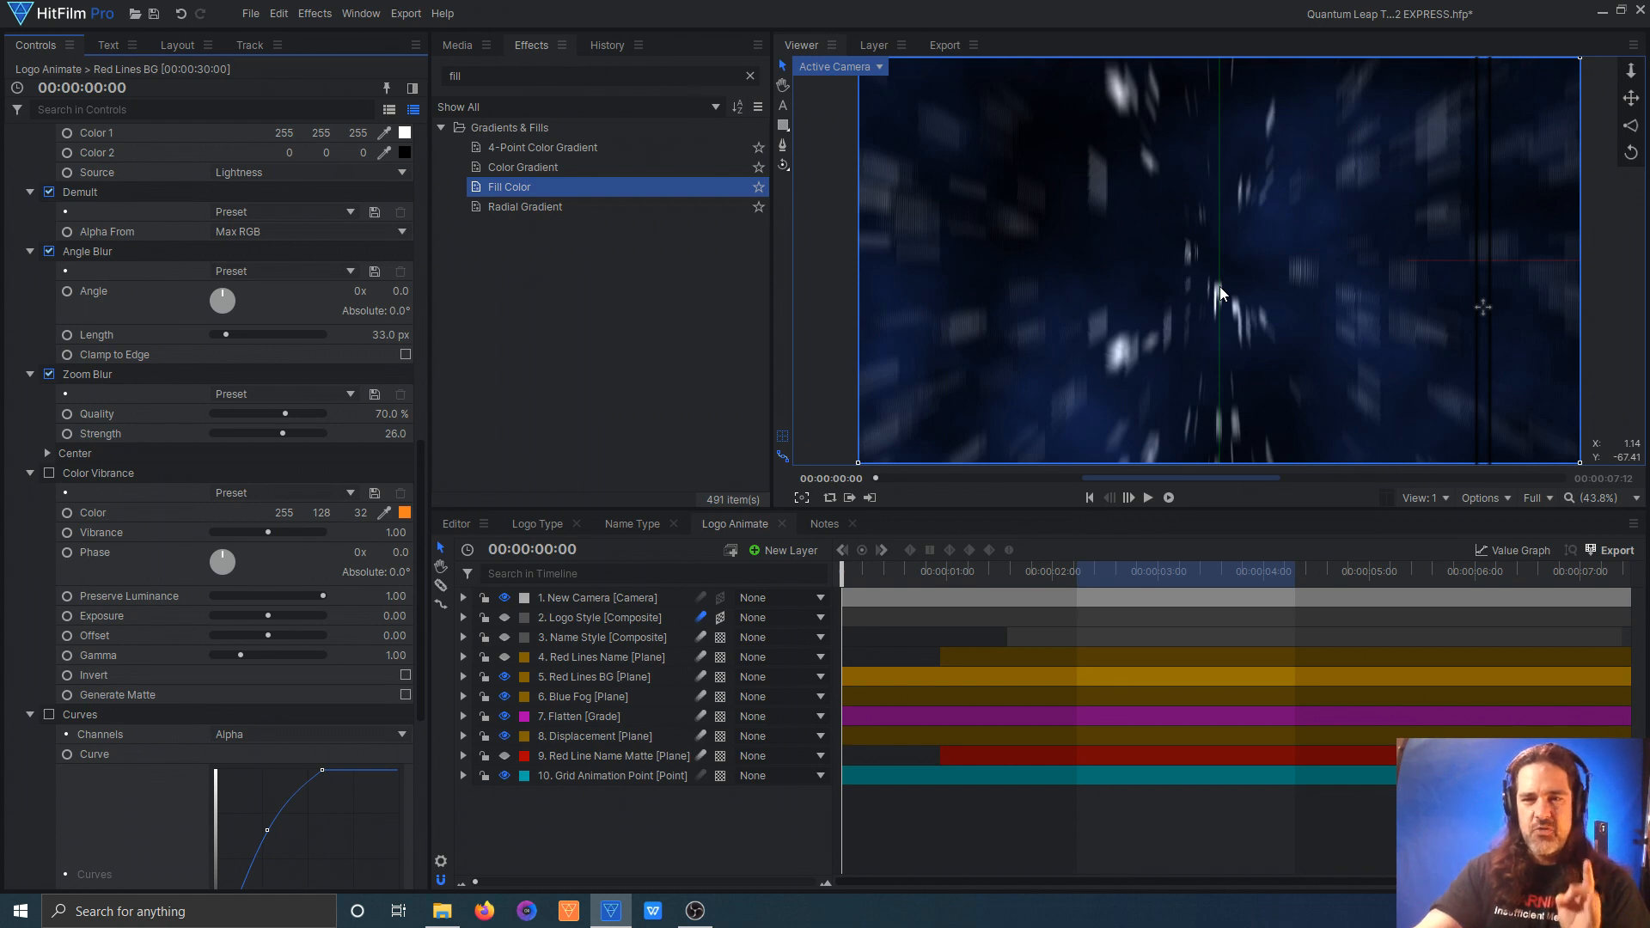
click(49, 473)
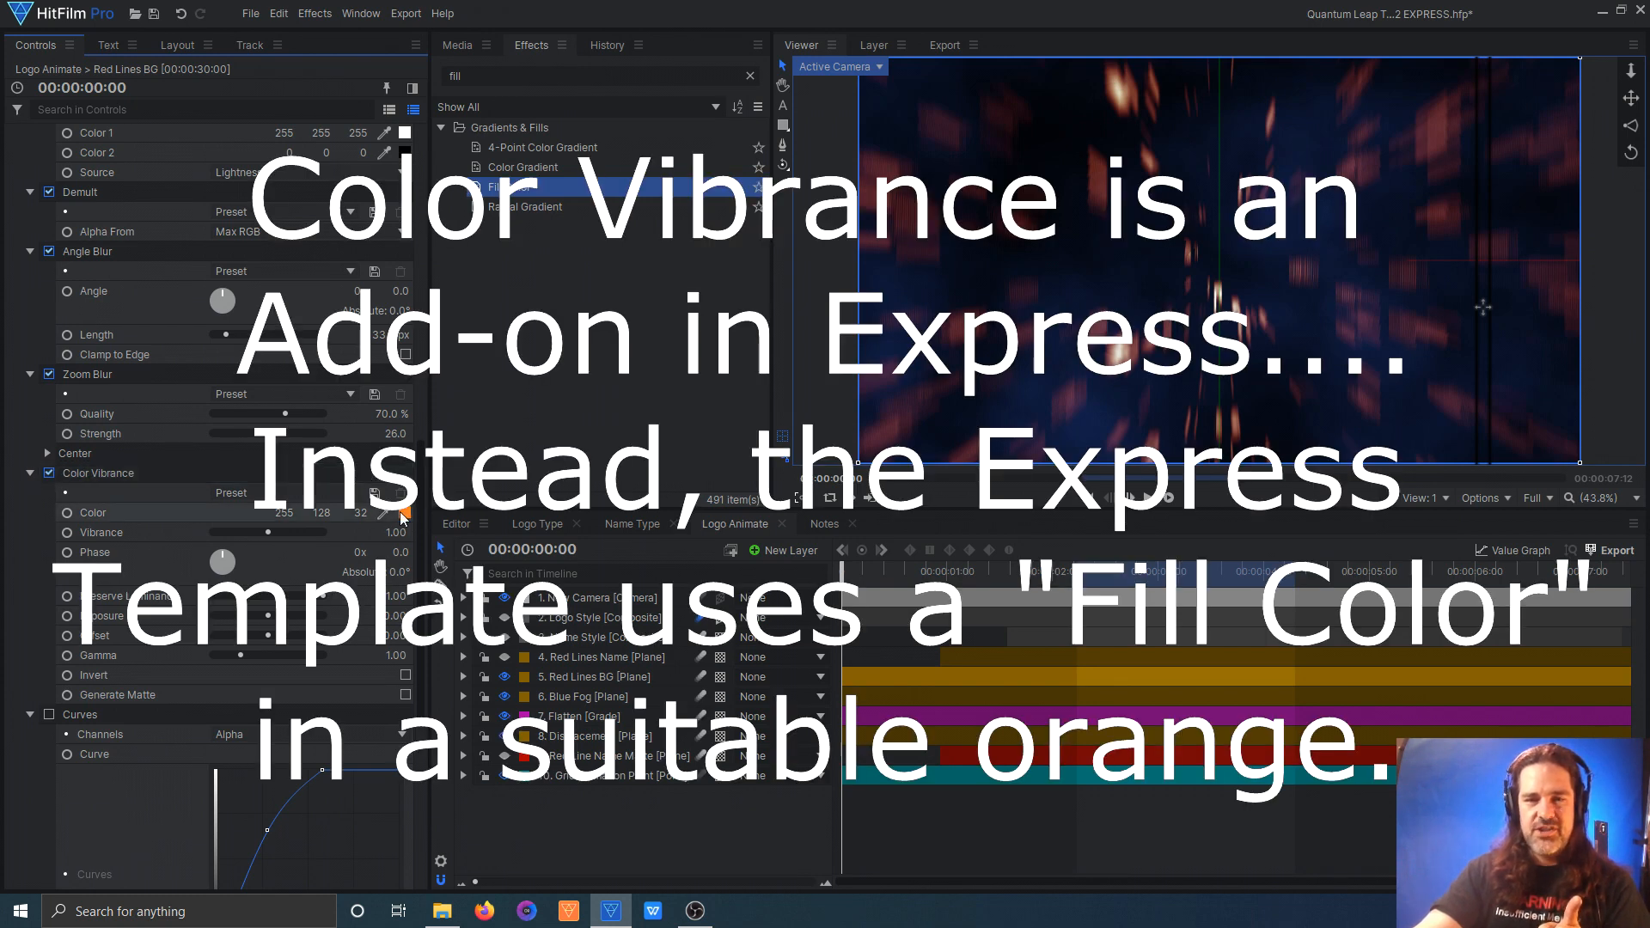
scroll(1251, 256, down, 3)
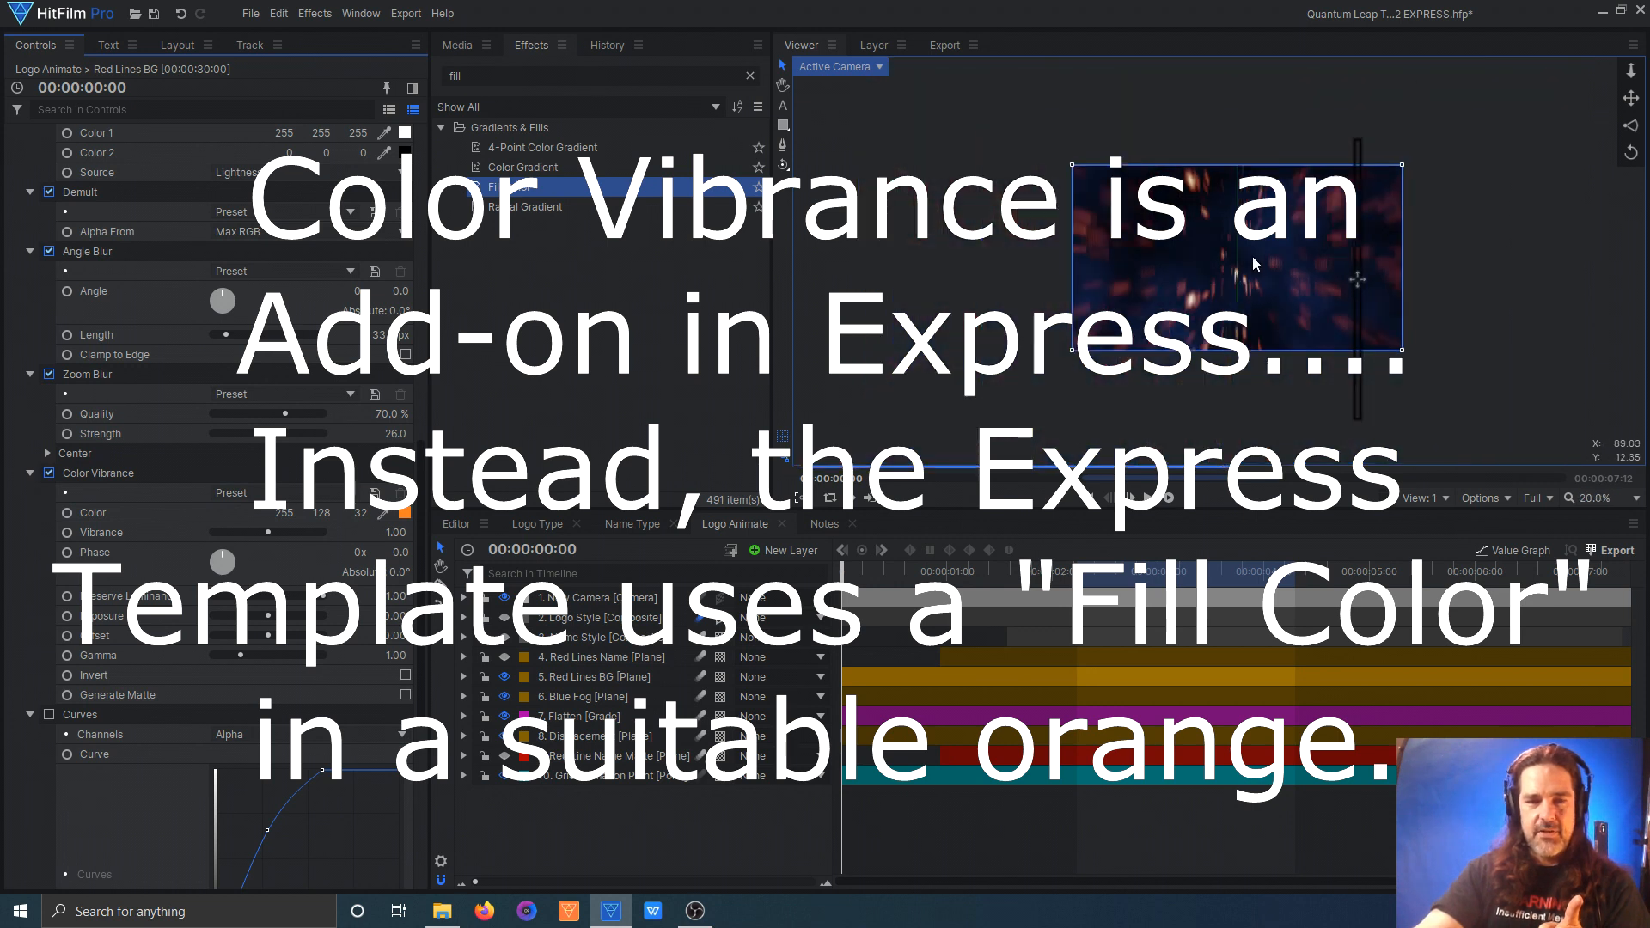
scroll(1251, 256, up, 3)
scroll(258, 567, down, 2)
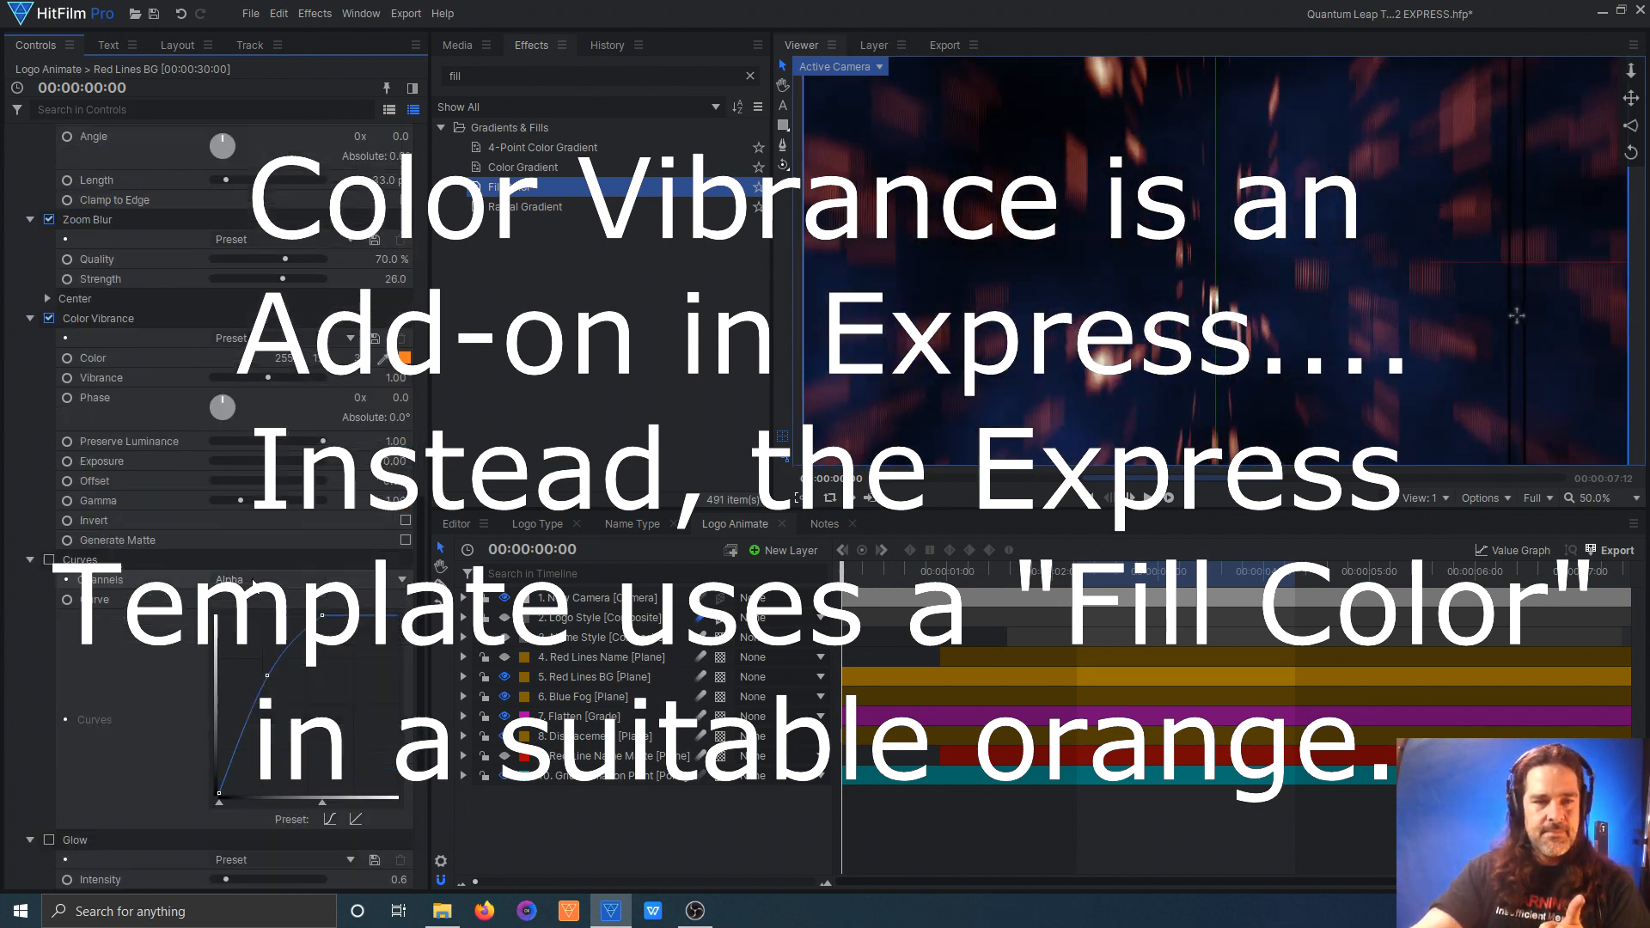
Step: Turn on the Curves effect and both Glow effects on the Red Lines BG plane
scroll(249, 582, down, 1)
scroll(190, 570, down, 1)
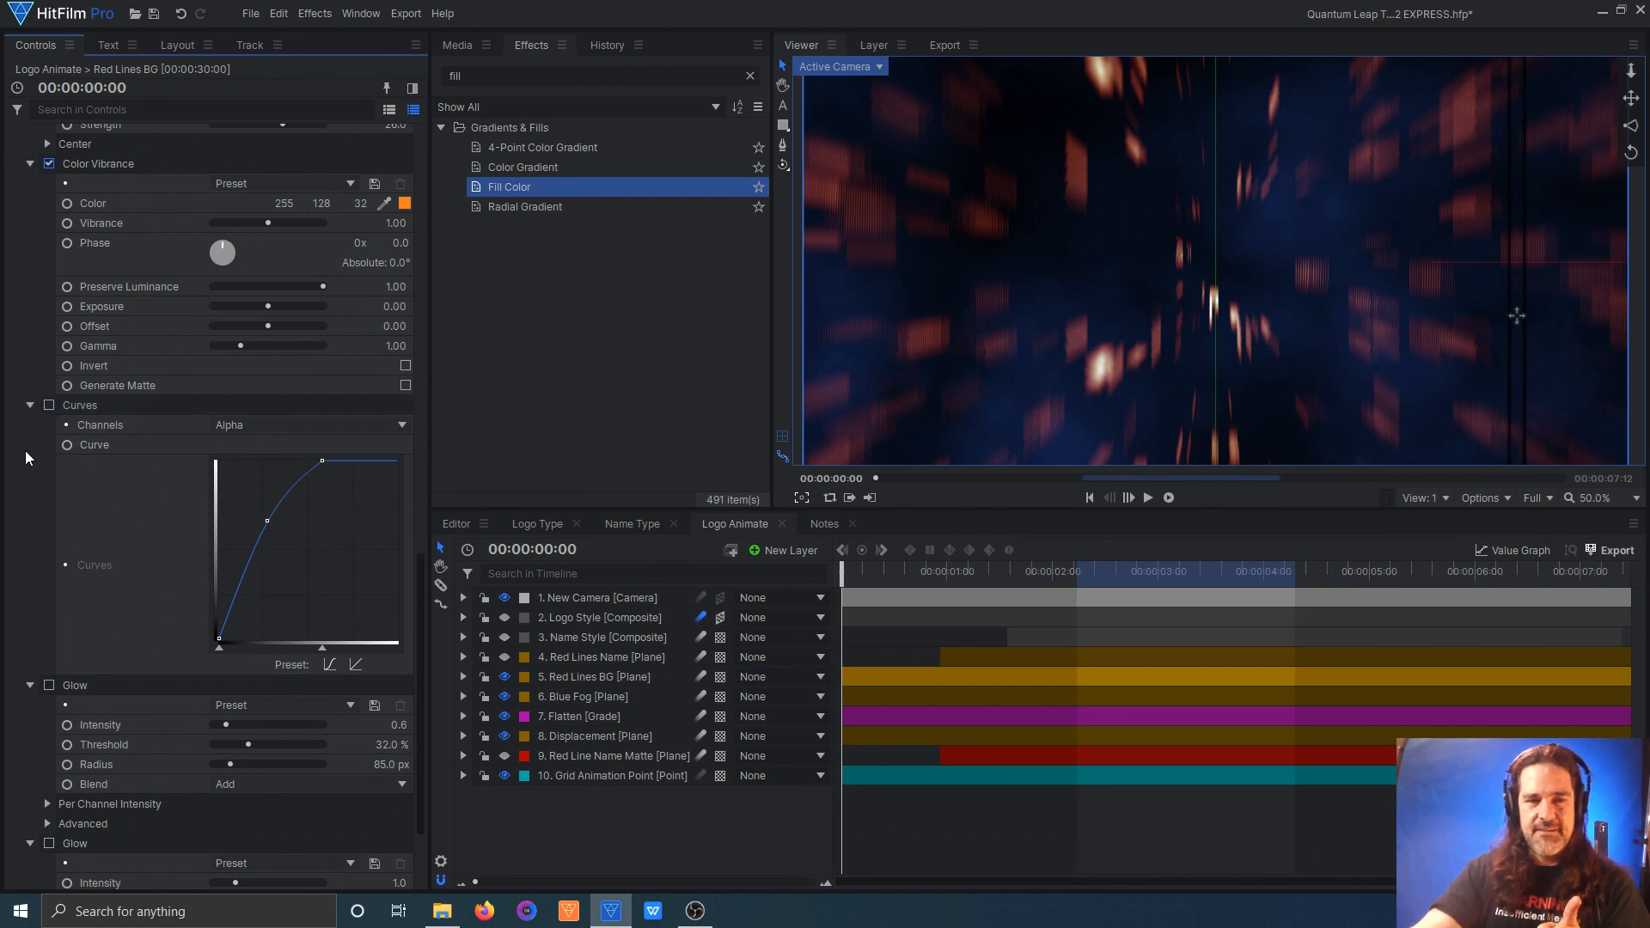
click(48, 405)
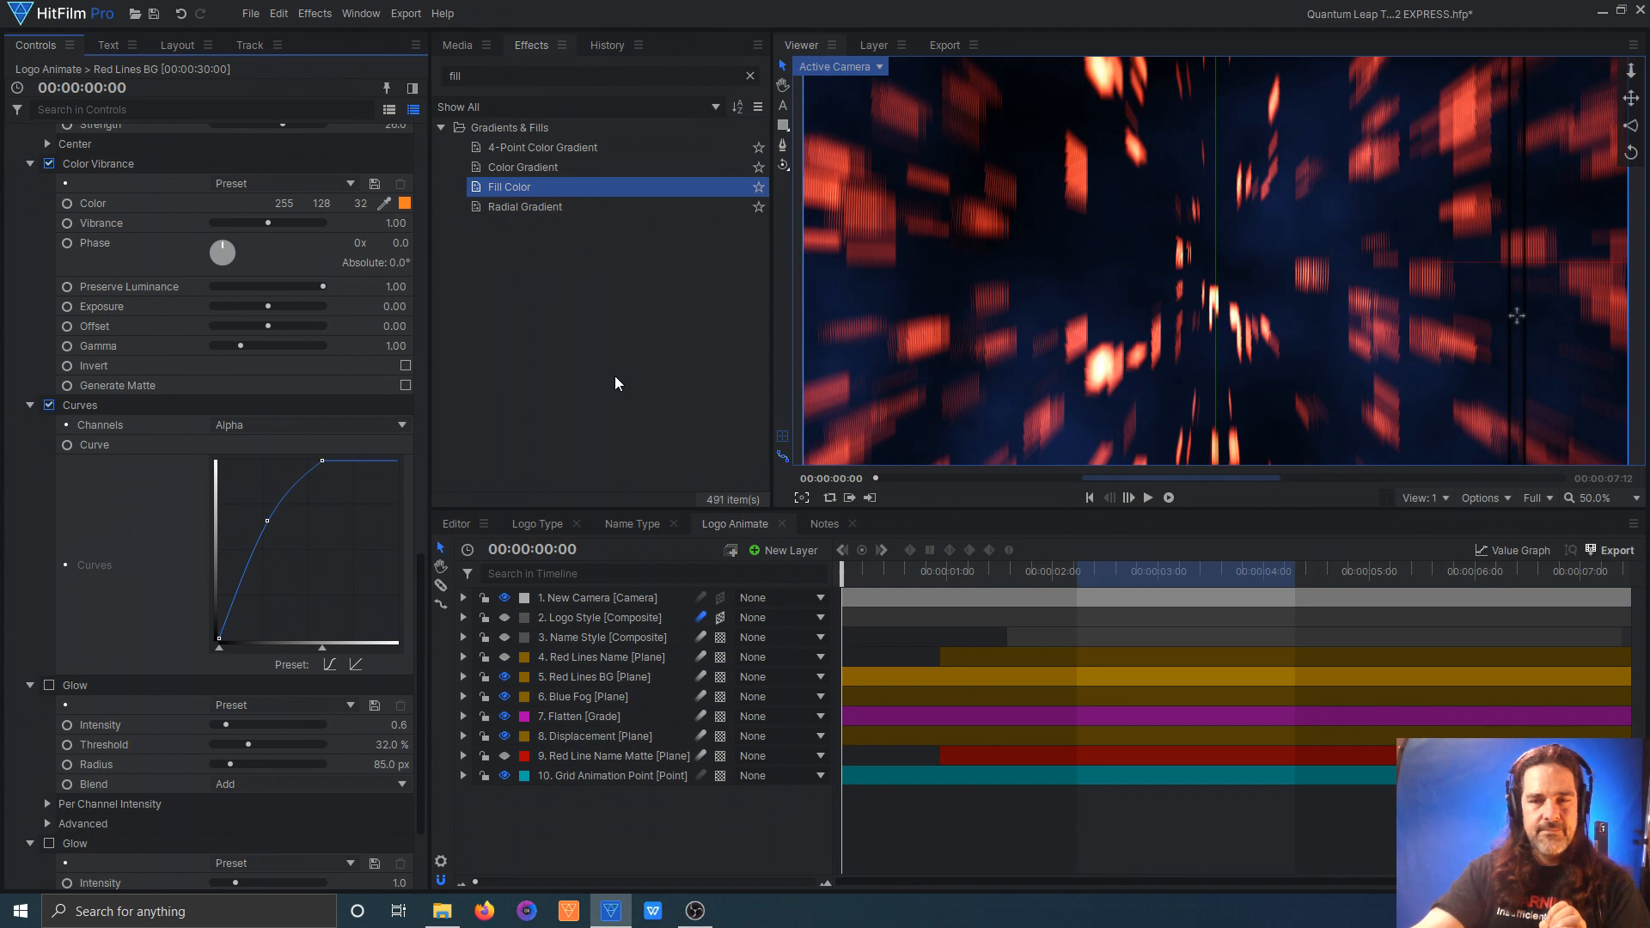
click(49, 685)
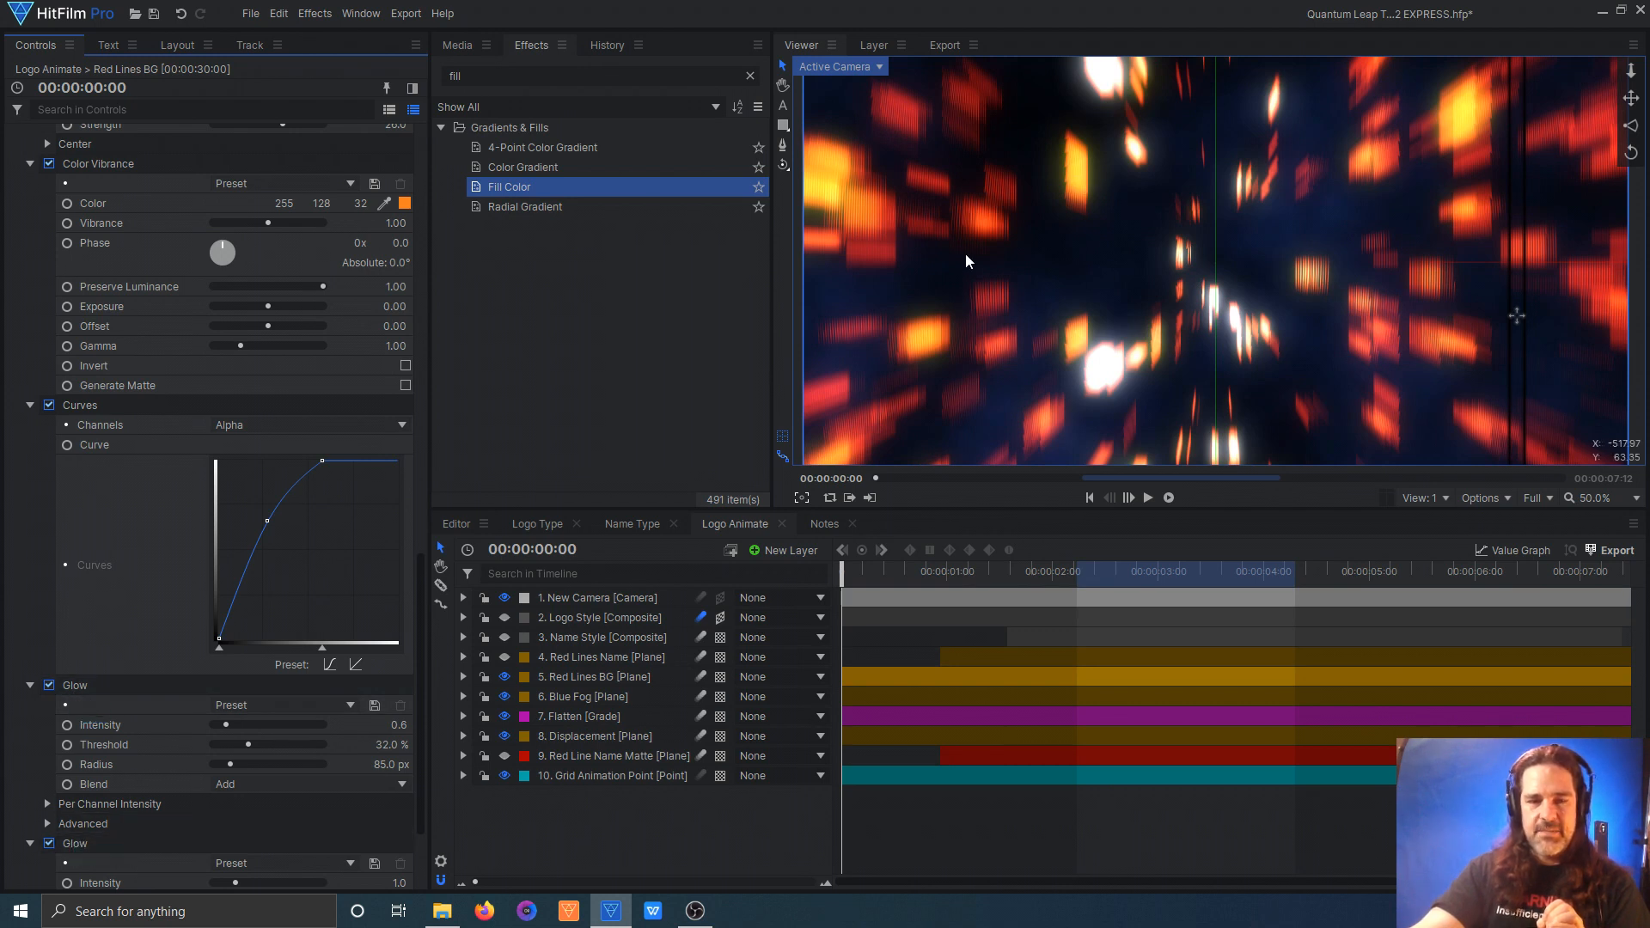
scroll(259, 681, down, 3)
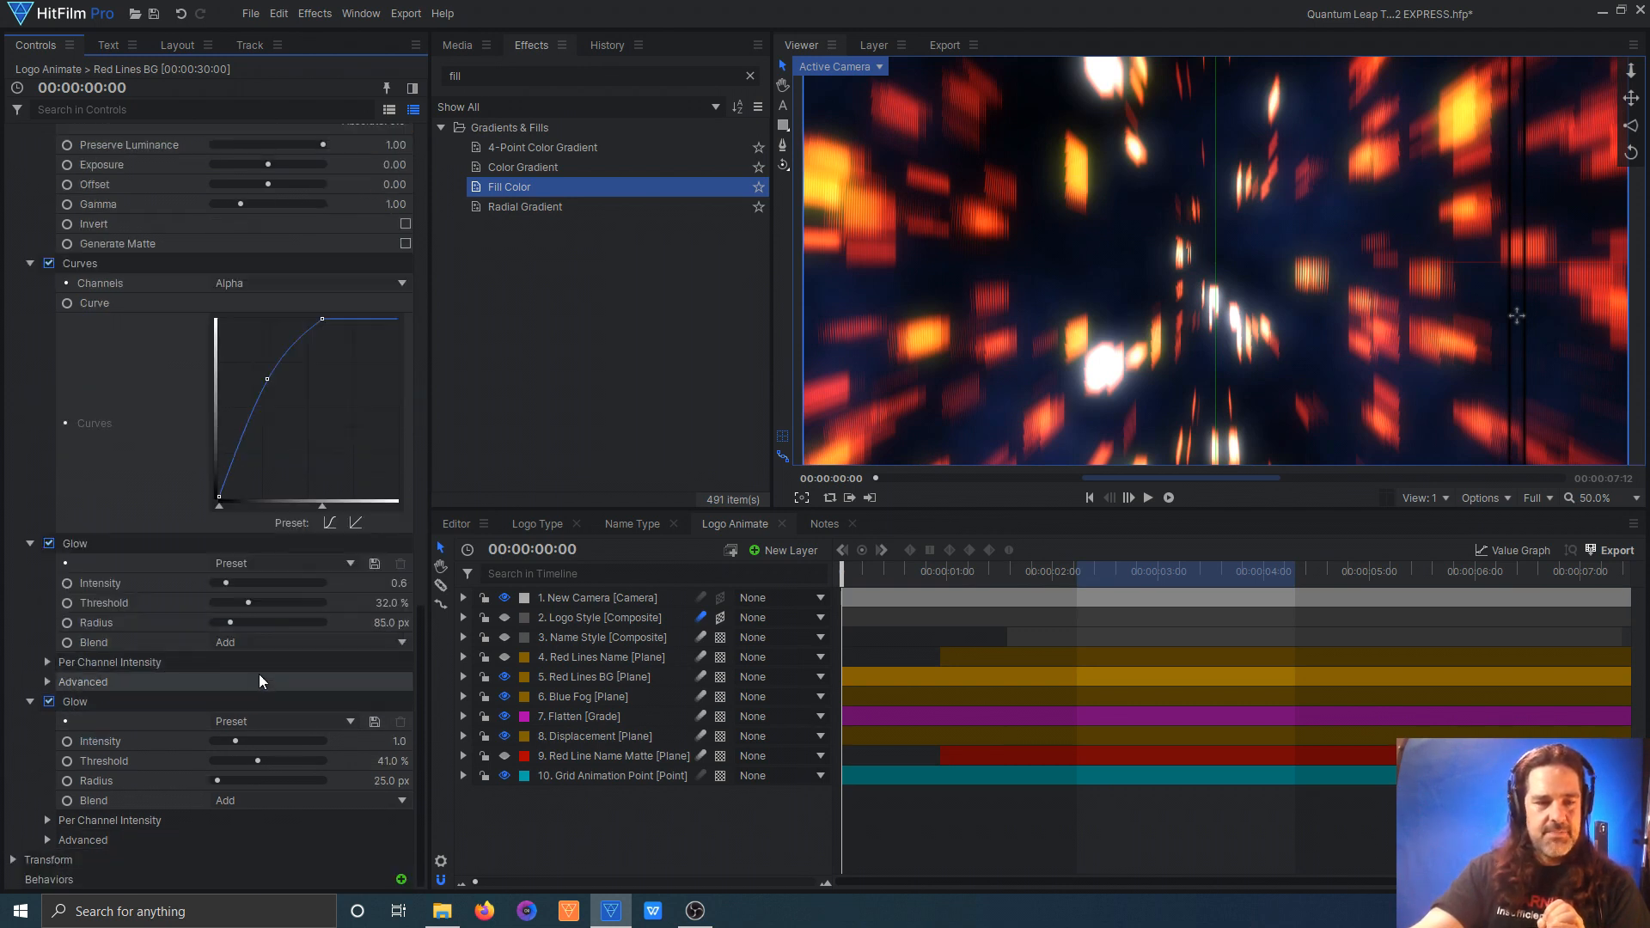
Step: Expand the second Glow's Advanced settings and review the Red Lines BG plane's blur, color, Curves and Glow settings
click(47, 840)
scroll(349, 694, down, 4)
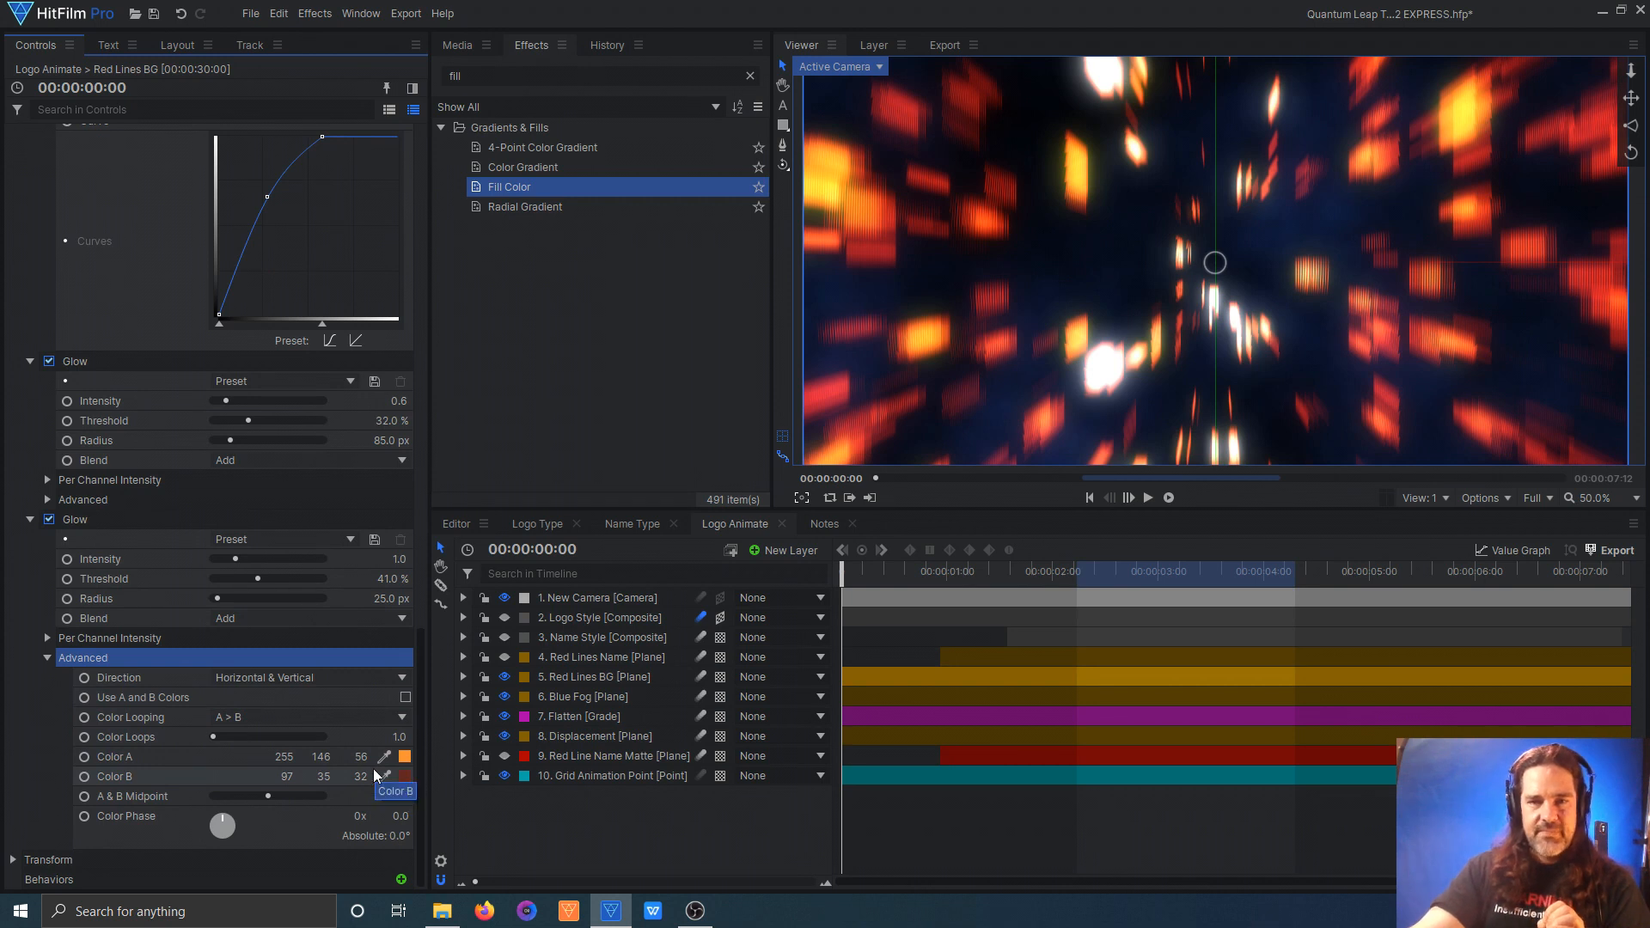
scroll(295, 550, up, 4)
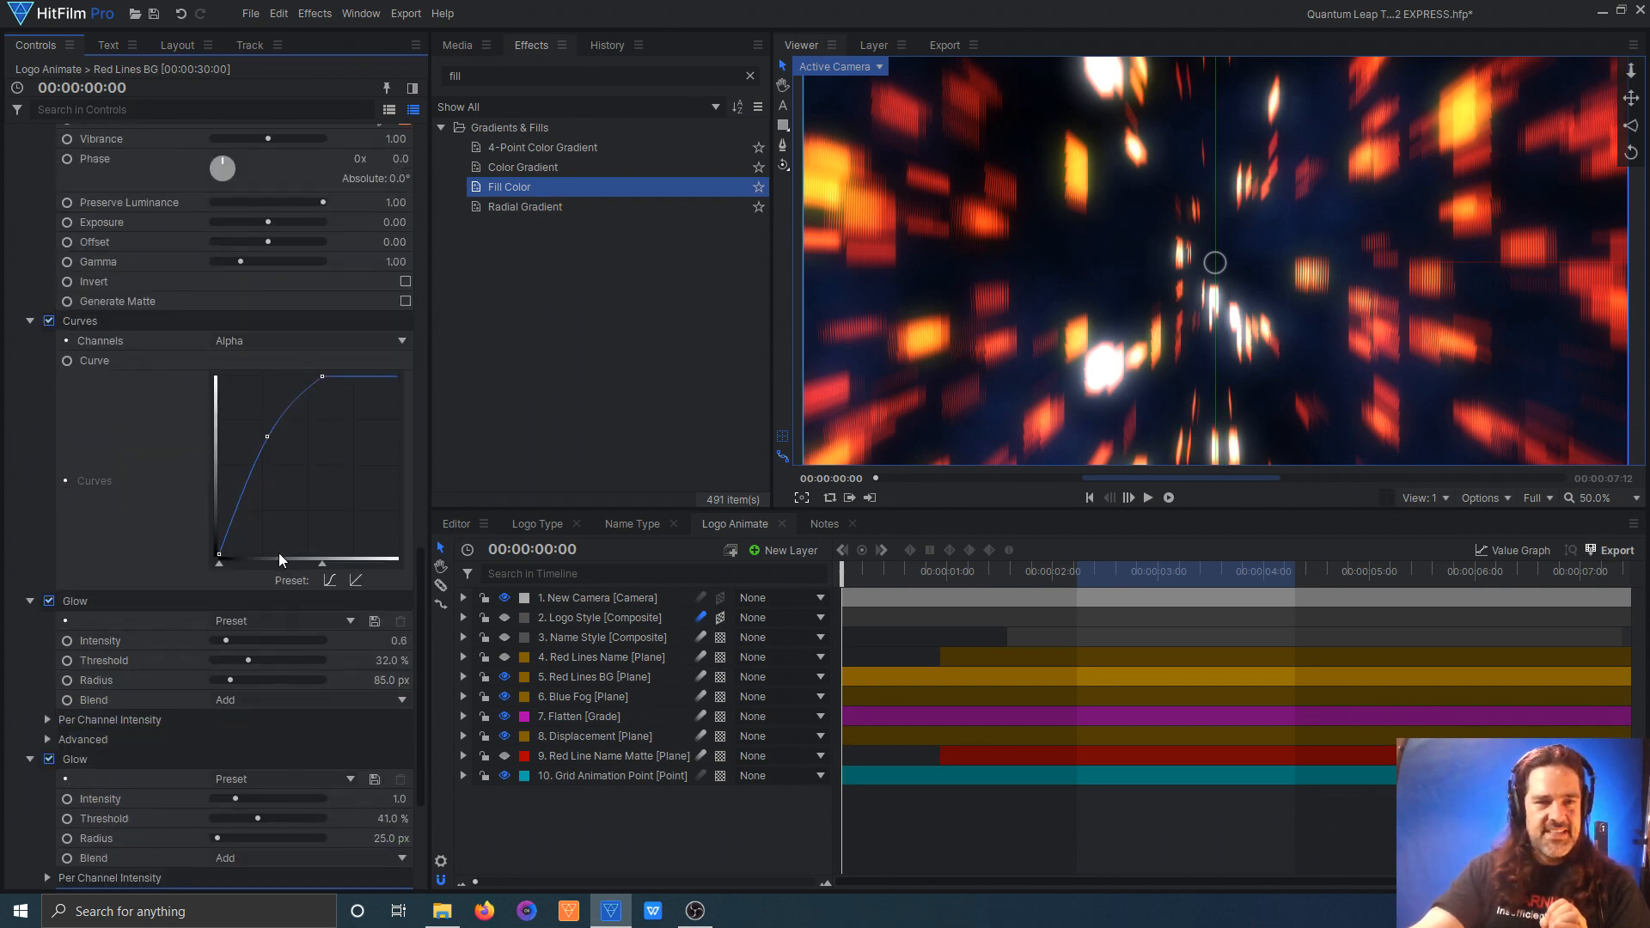
scroll(278, 554, up, 3)
scroll(165, 370, down, 3)
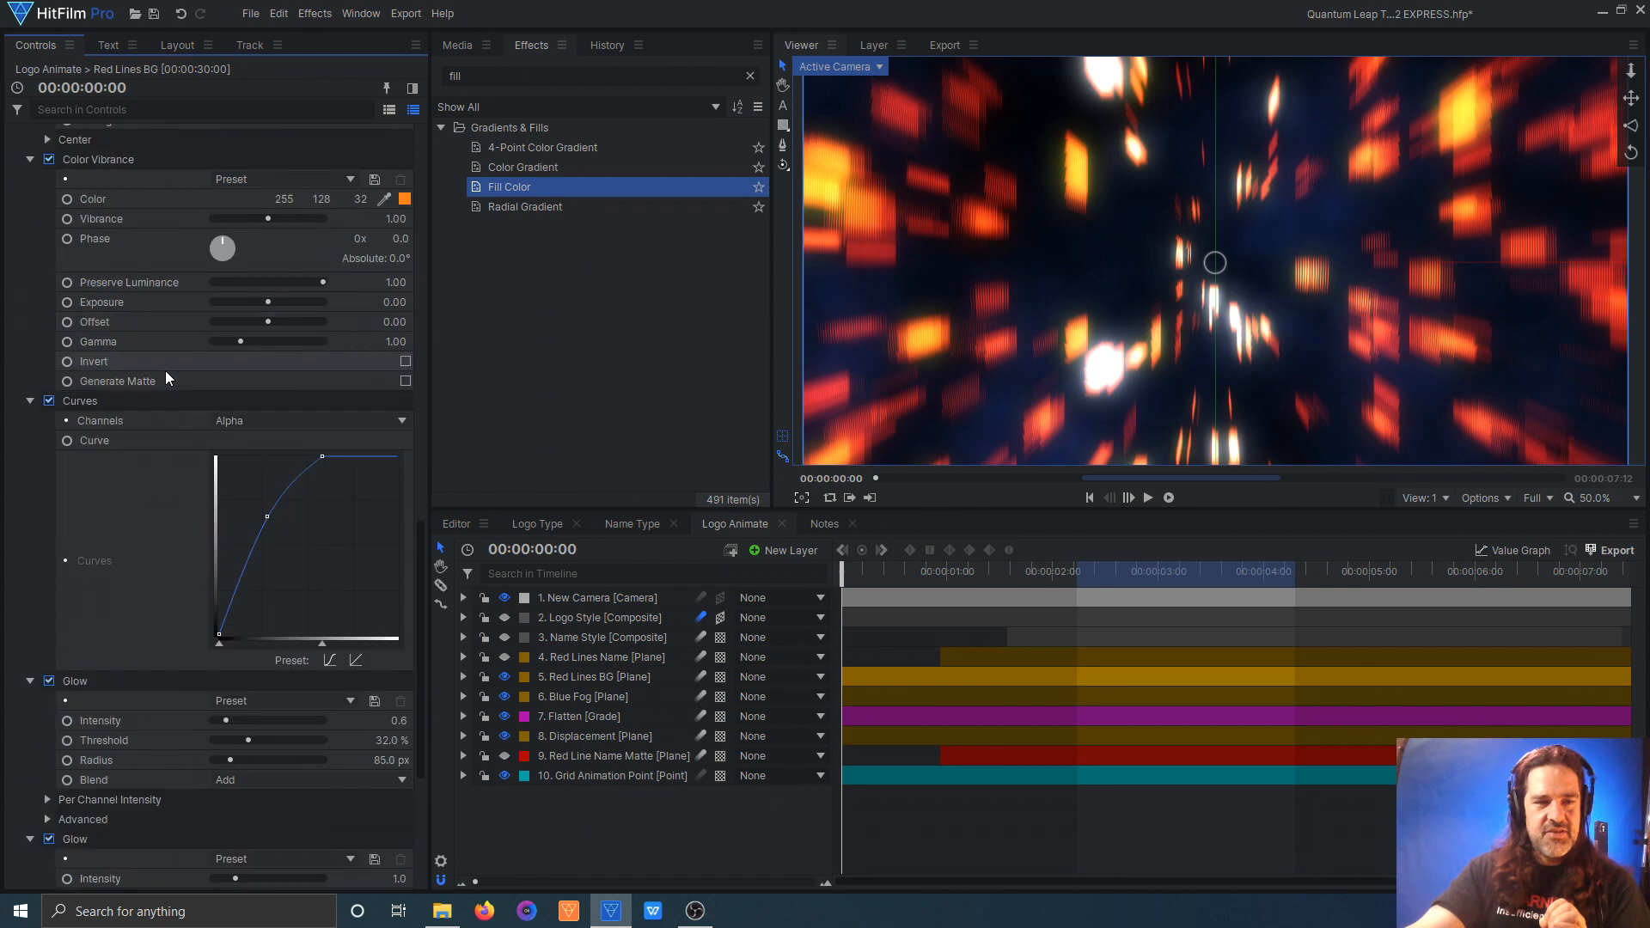
scroll(161, 574, up, 2)
scroll(161, 574, up, 3)
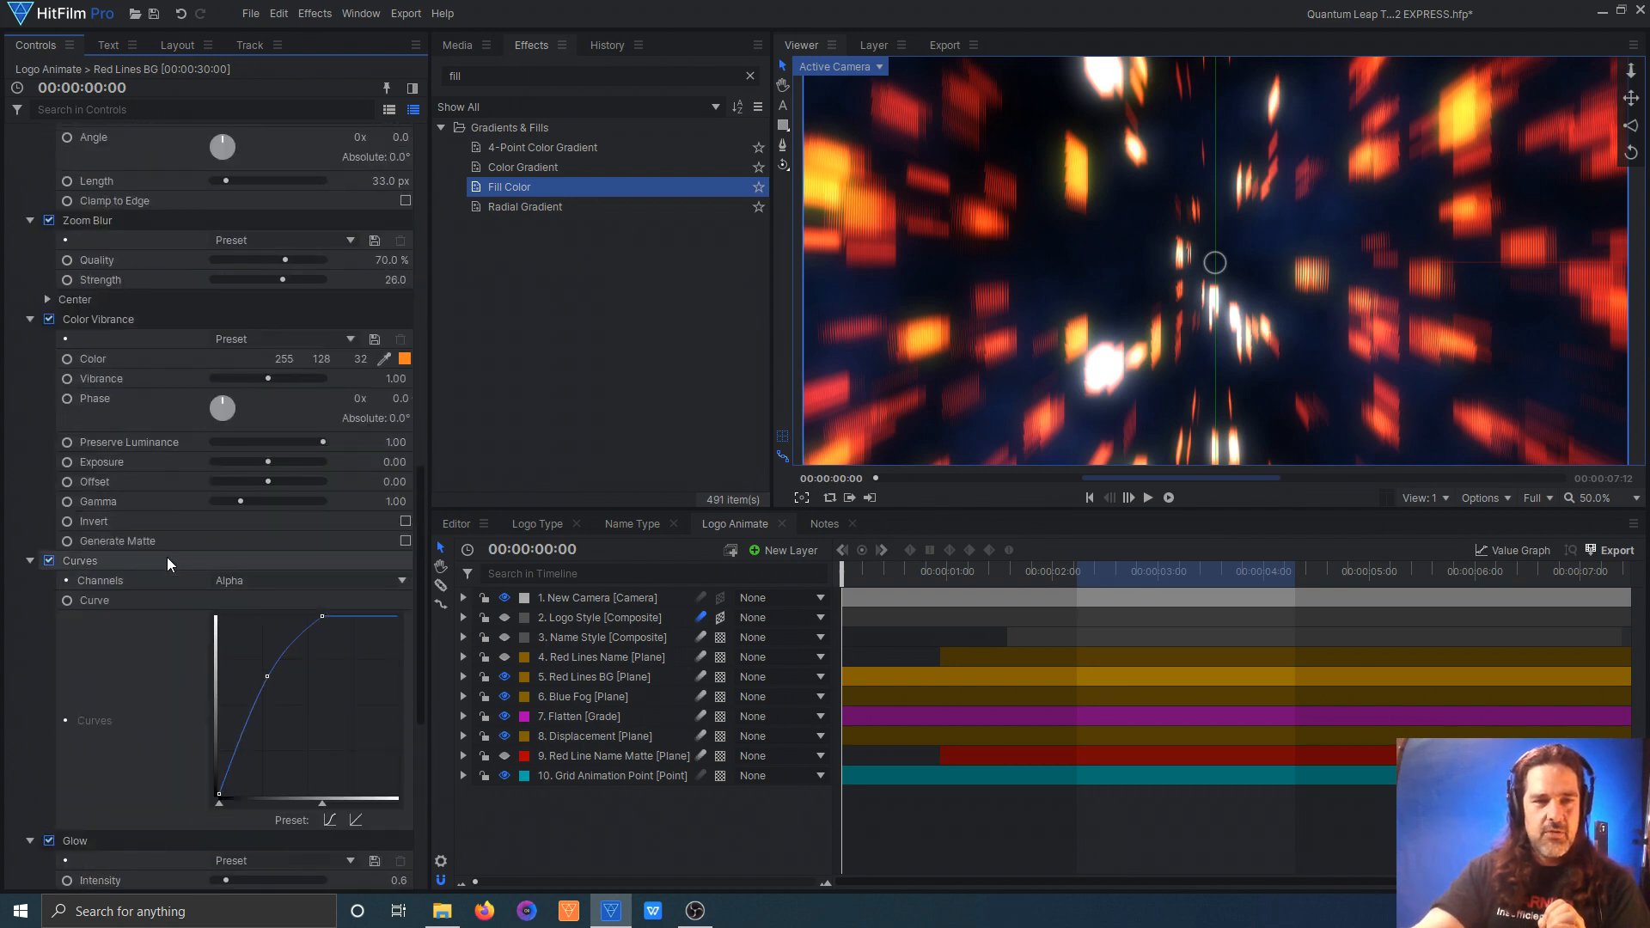
scroll(302, 440, down, 6)
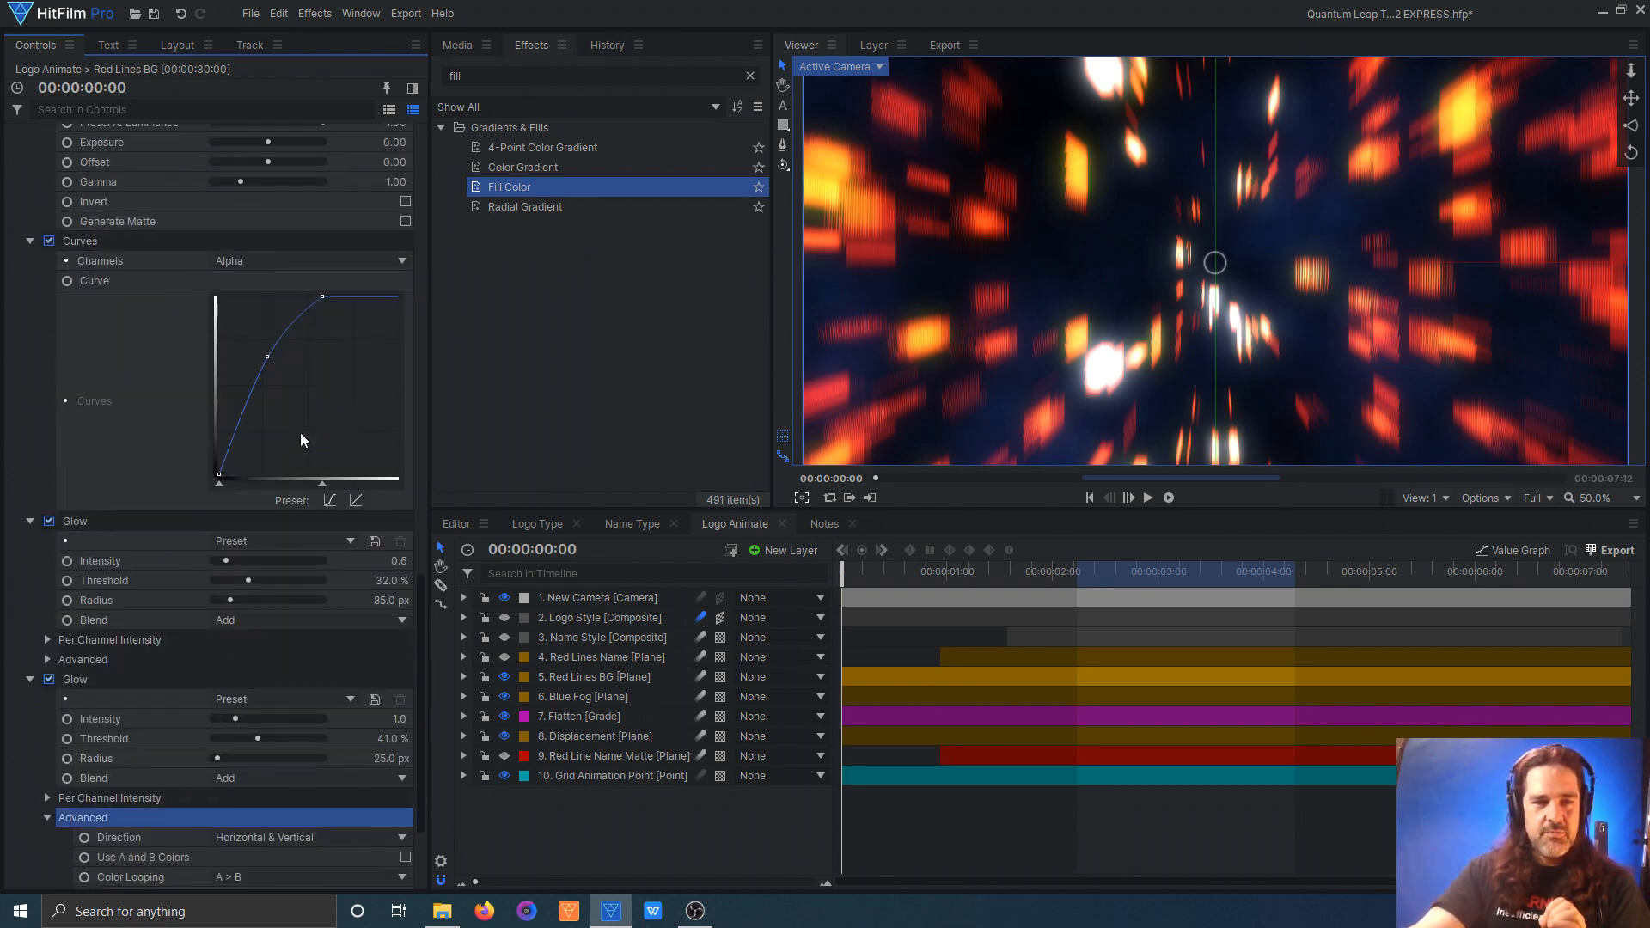
scroll(86, 397, down, 3)
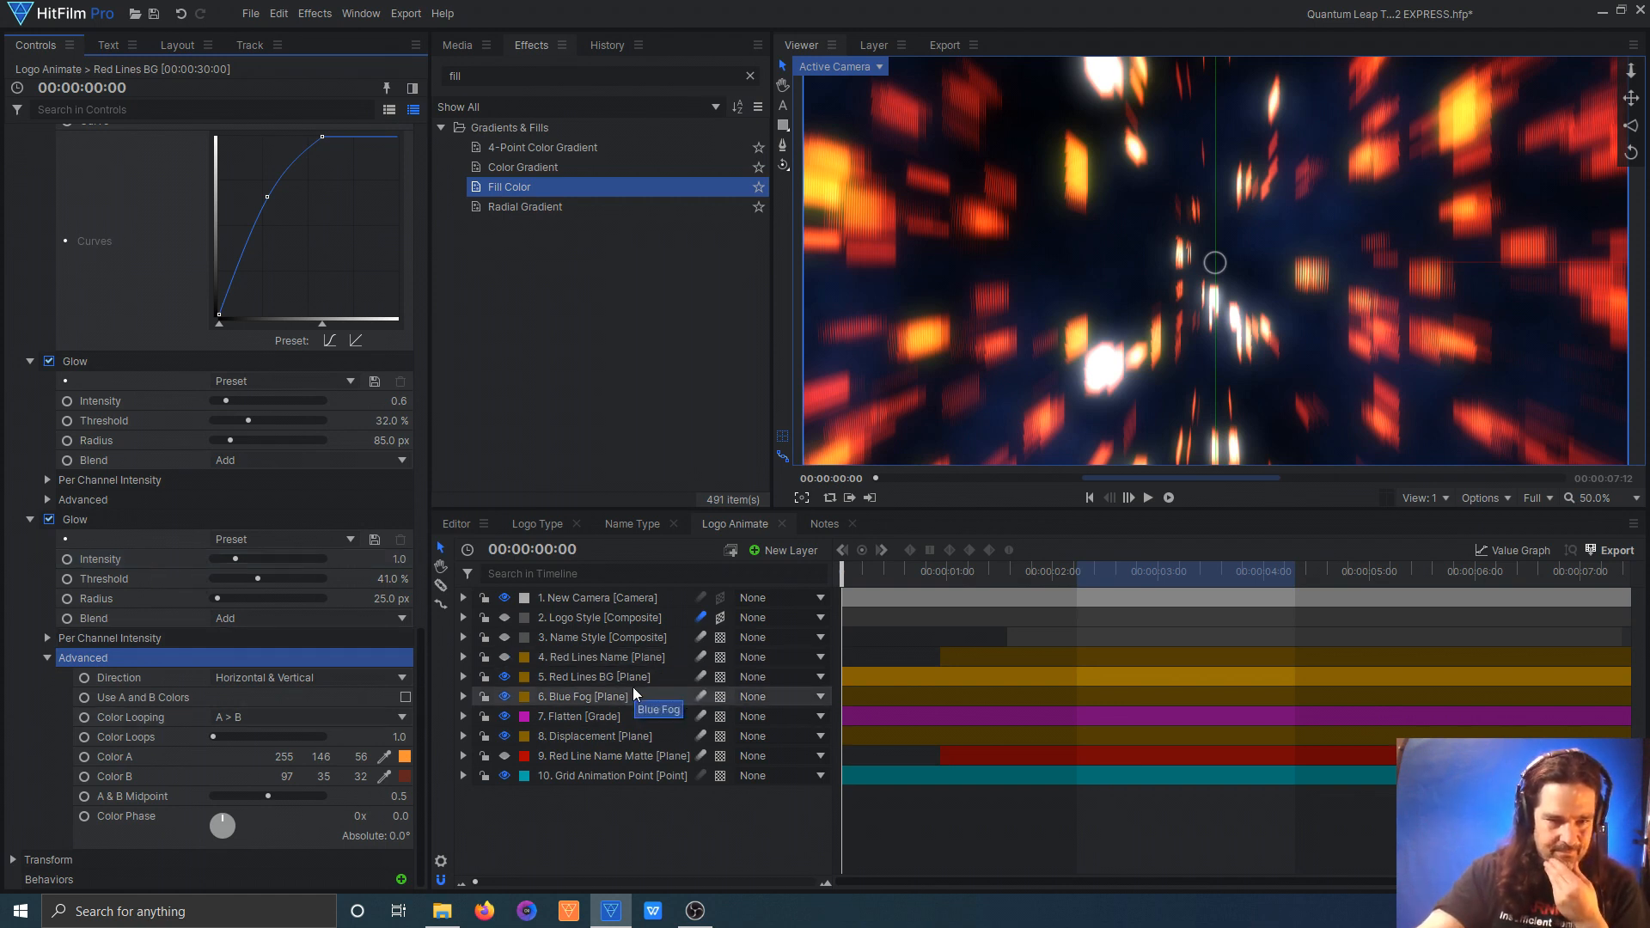
Step: Move the playhead to 00:00:01:20 and expand the Red Lines BG plane's Transform properties
drag(843, 572, 1018, 565)
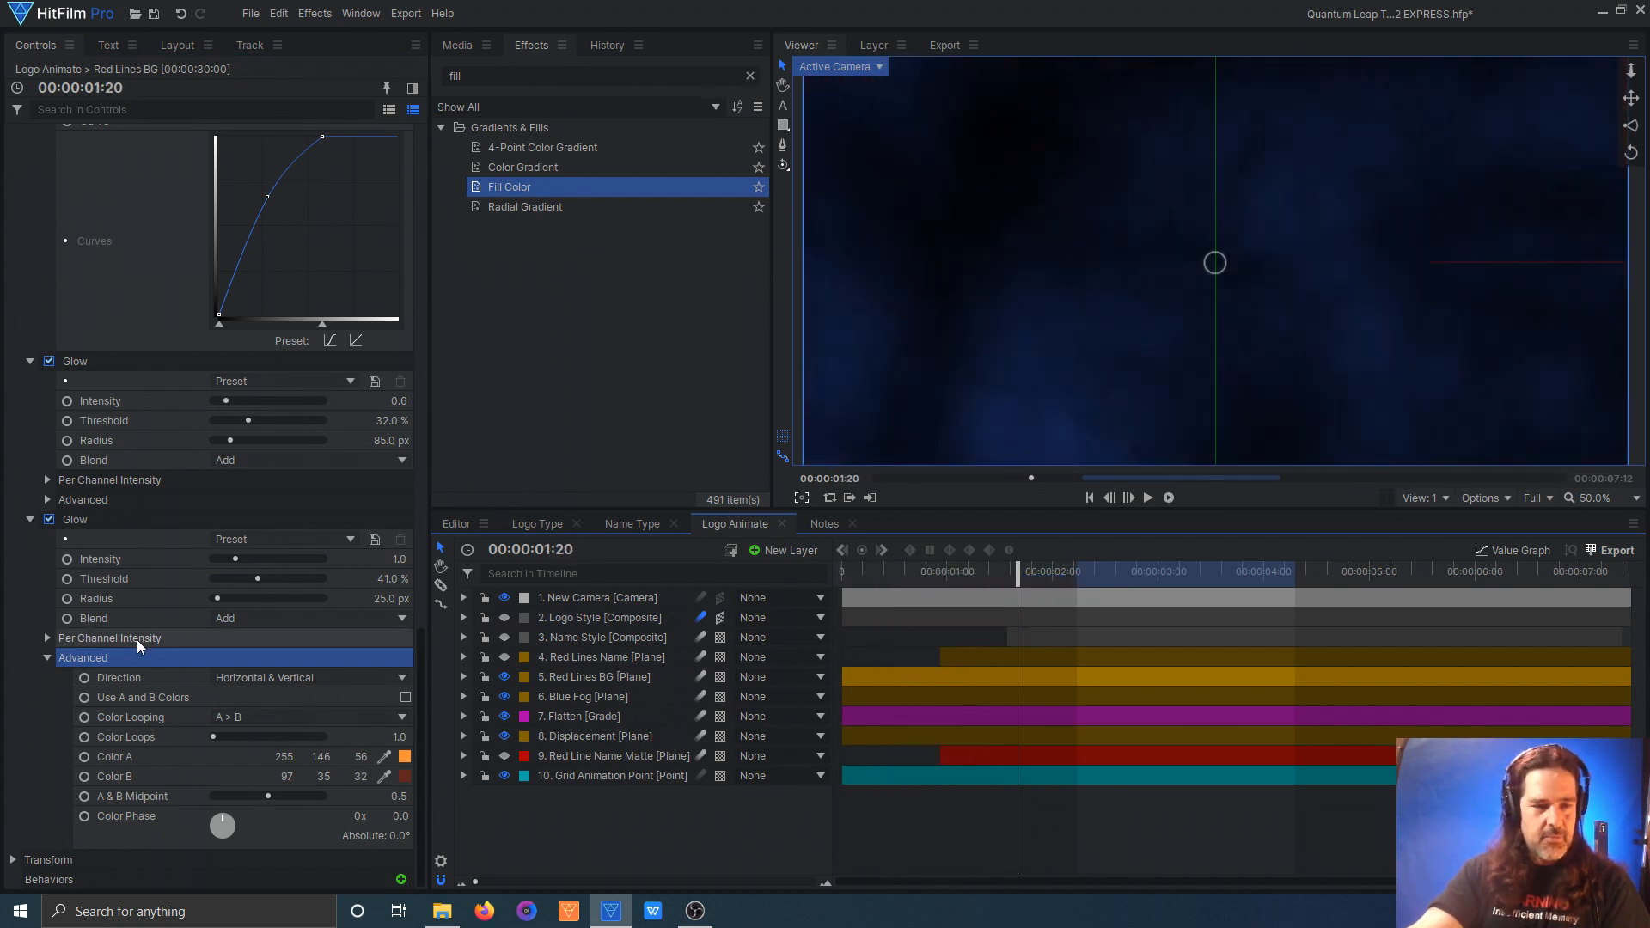
click(13, 859)
scroll(124, 786, down, 3)
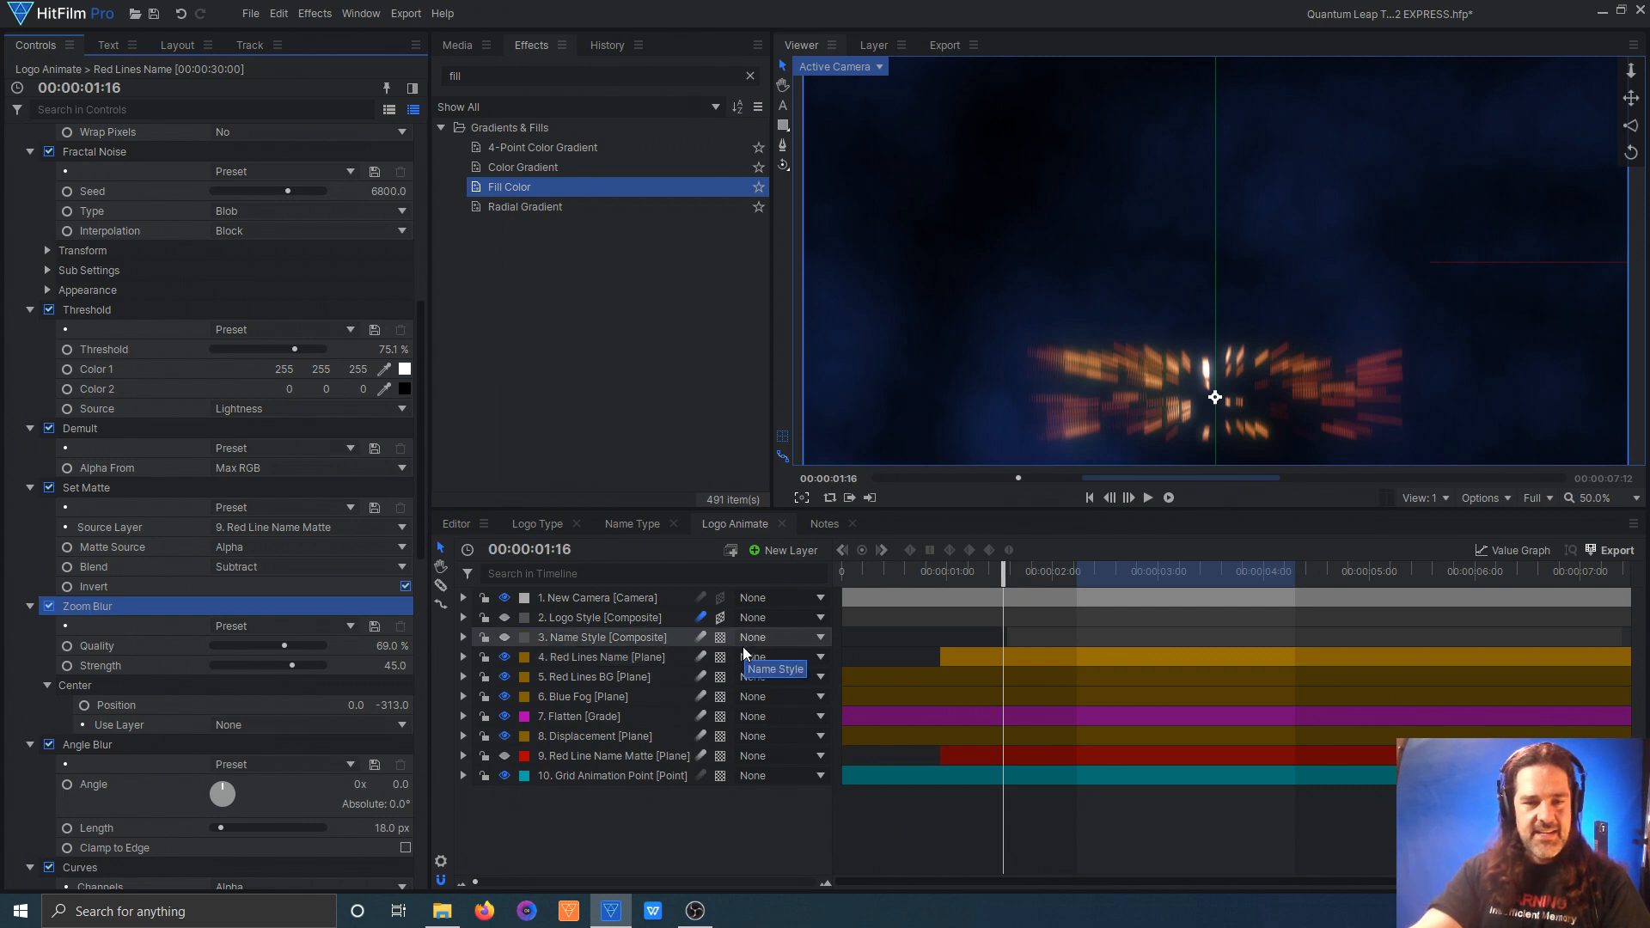
Step: Hide the Red Lines Name, Red Lines BG, Blue Fog, Flatten and Displacement layers
click(505, 656)
click(505, 676)
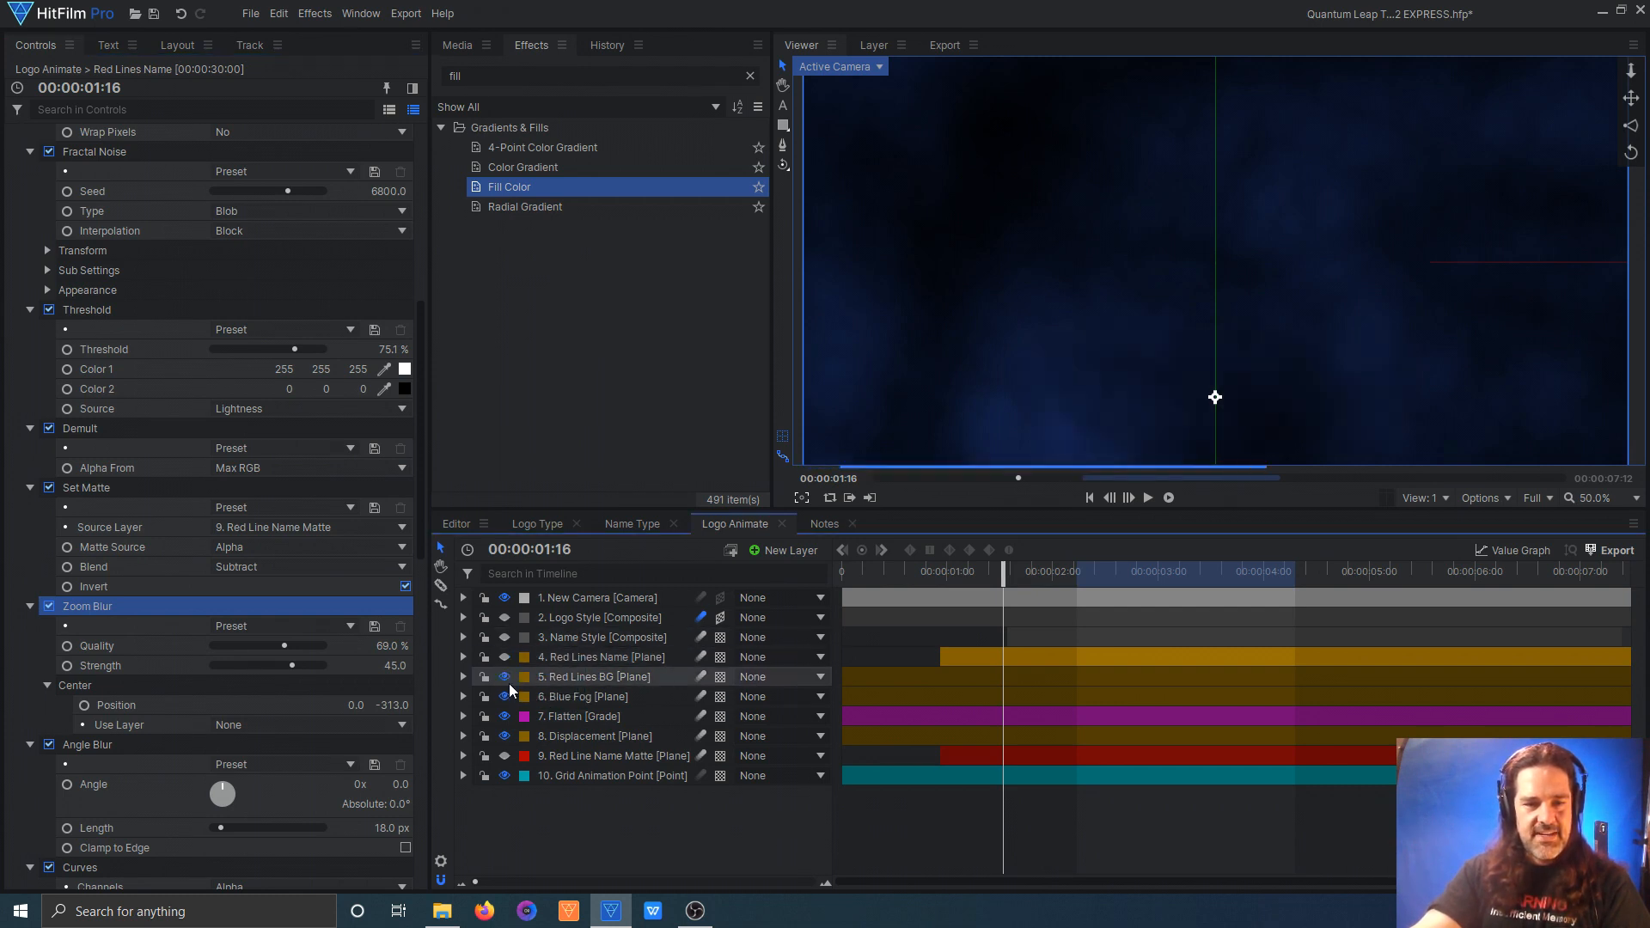
click(504, 696)
click(504, 715)
click(504, 736)
click(505, 755)
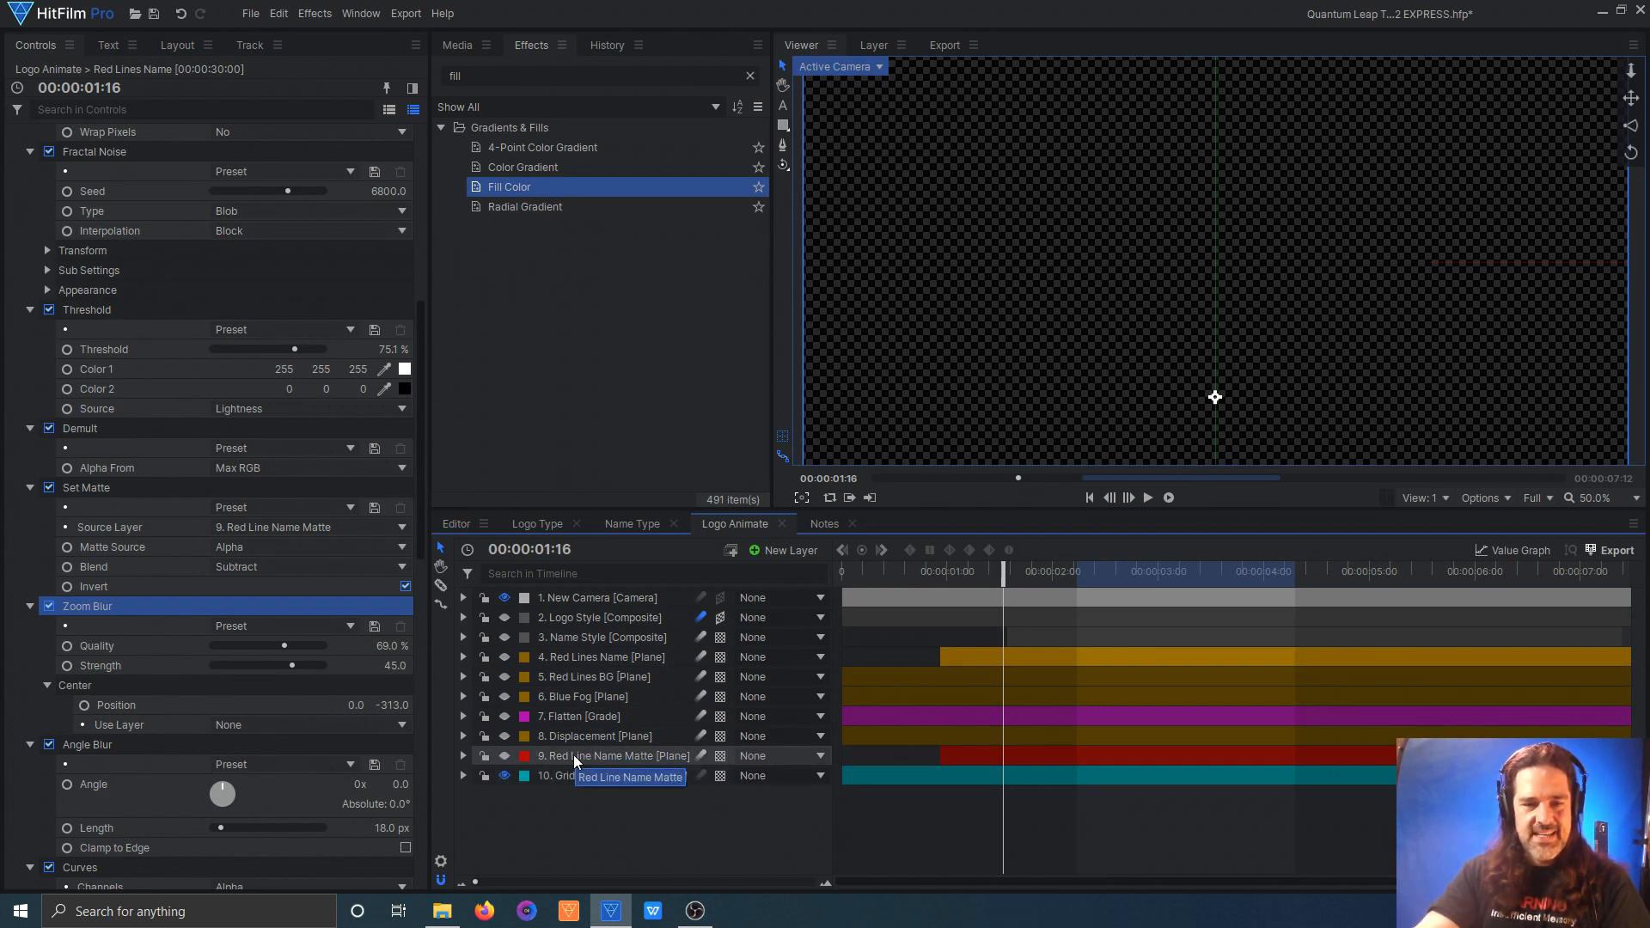
Step: Show the Red Line Name Matte plane and scrub around 00:00:01:16 to examine its position and scale animation
click(505, 753)
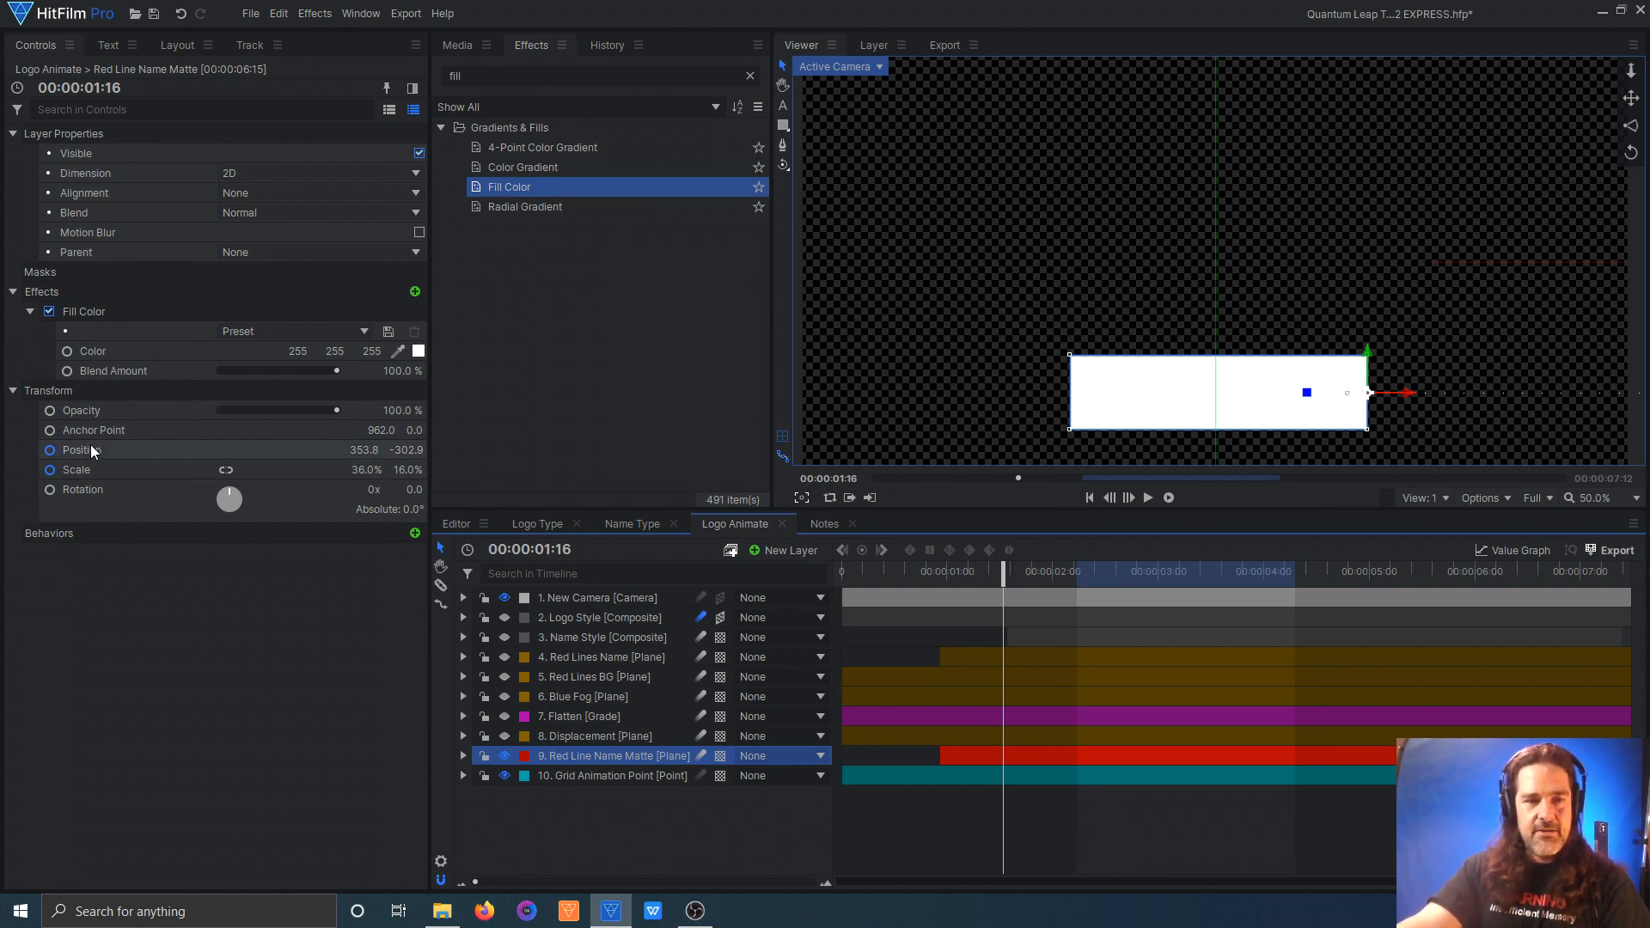
drag(1002, 573, 1003, 540)
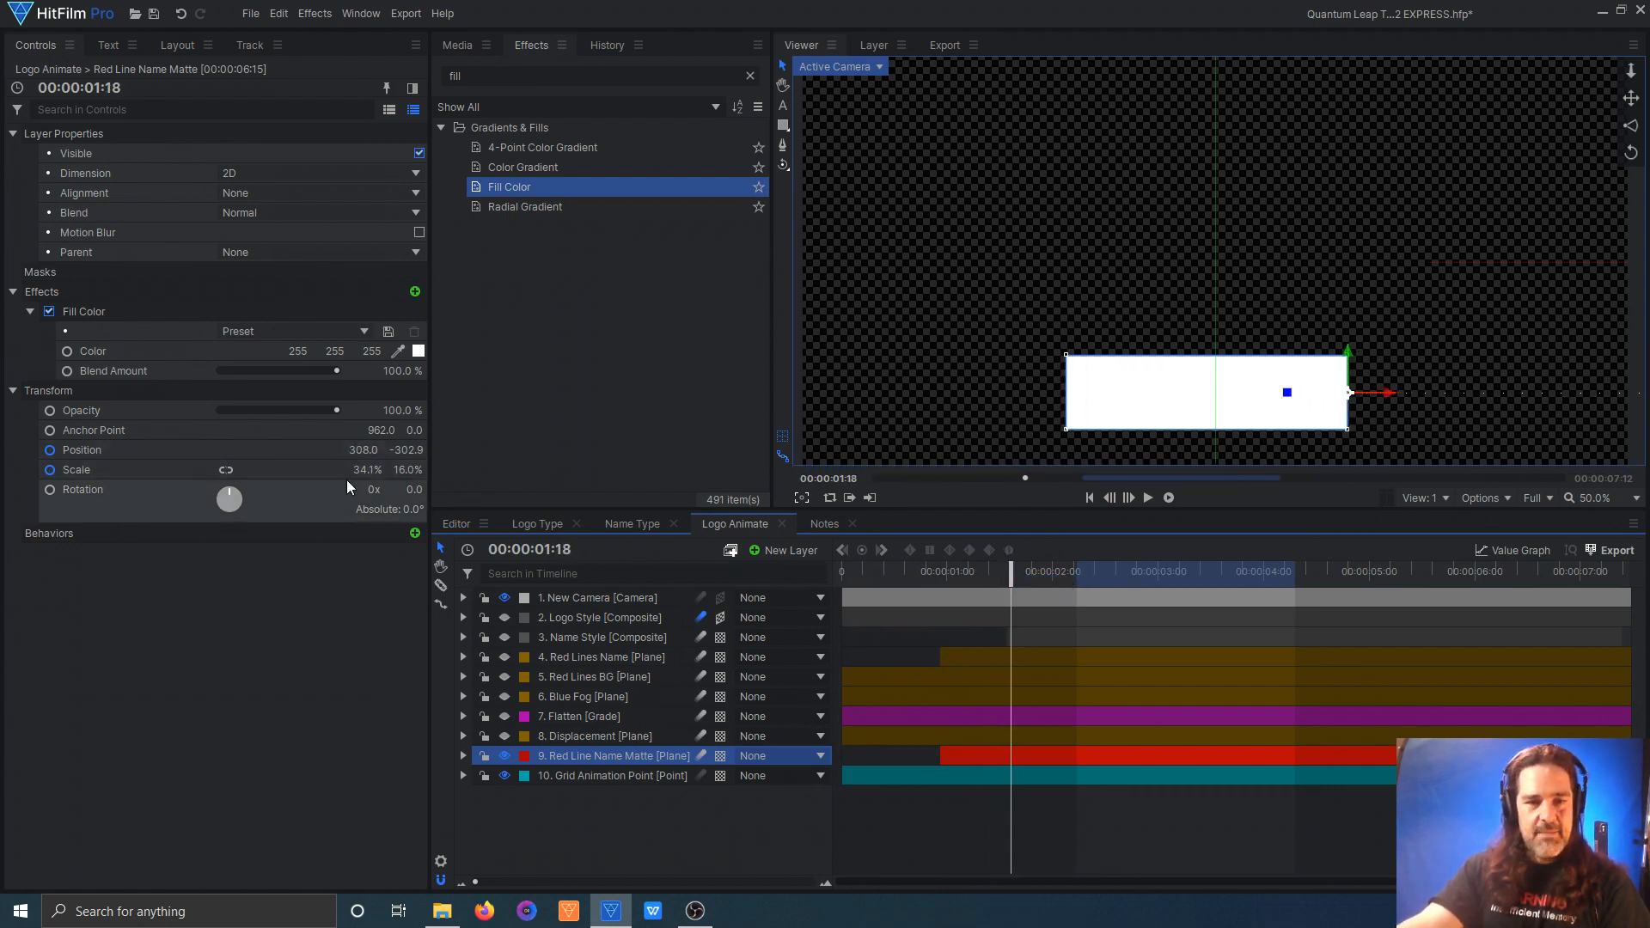
mouse_move(1012, 574)
mouse_down()
mouse_move(1074, 569)
mouse_move(976, 576)
mouse_move(1080, 582)
mouse_move(988, 576)
mouse_move(1071, 576)
mouse_move(1003, 575)
mouse_up()
Step: Select the Red Lines Name plane and make it and the Blue Fog plane visible
click(602, 656)
click(505, 696)
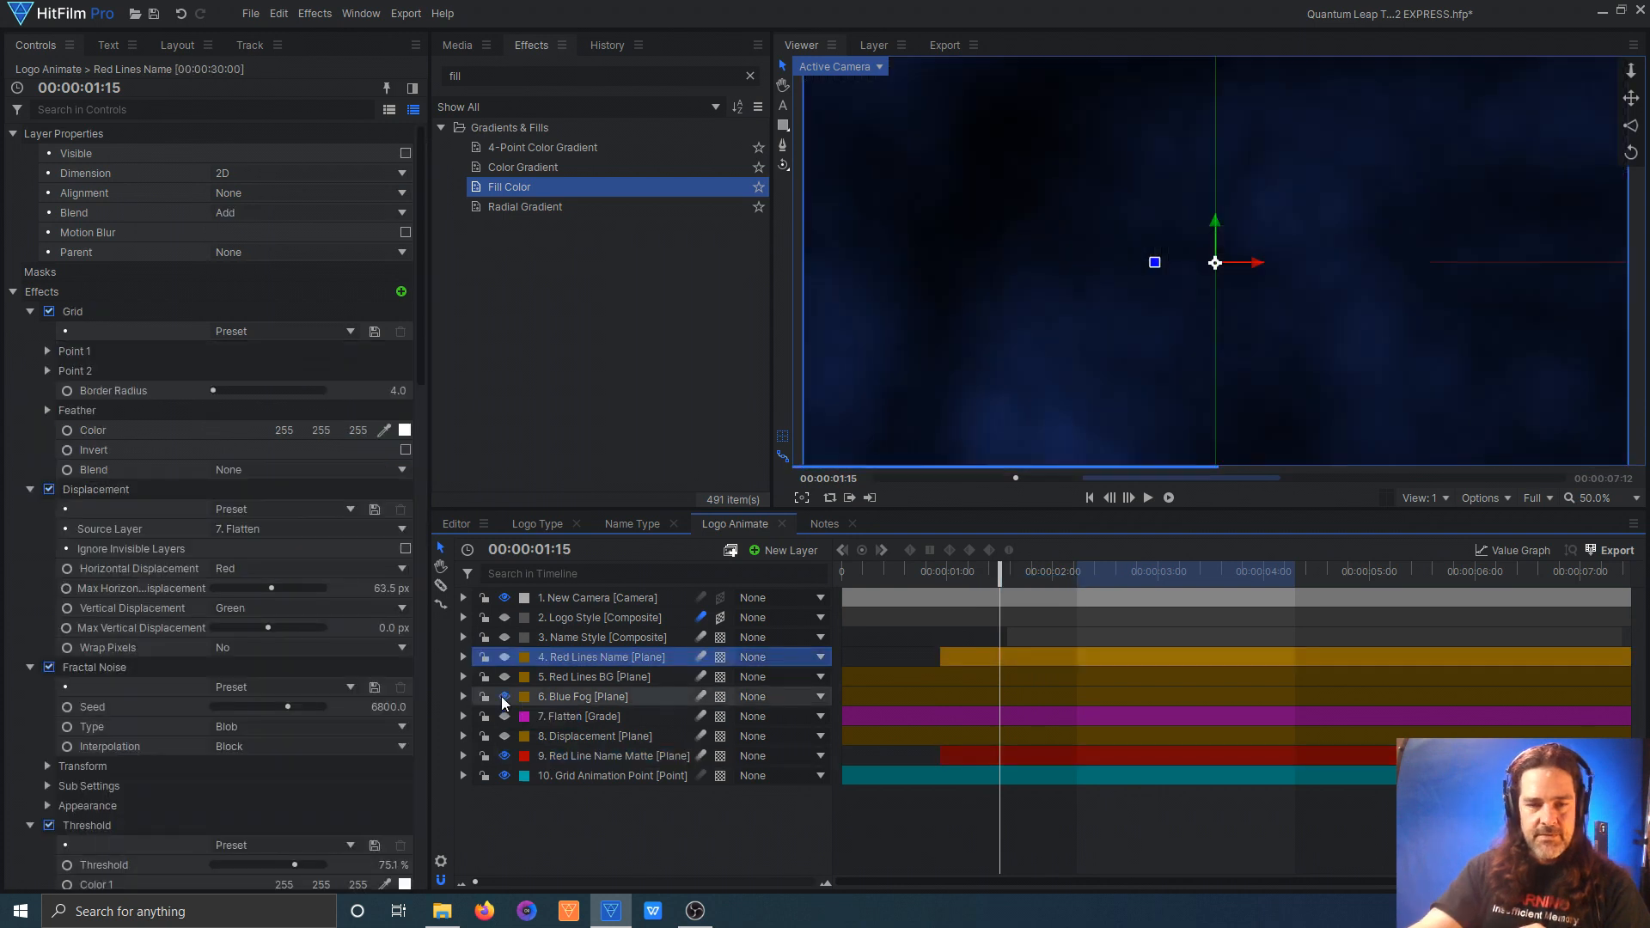
click(503, 657)
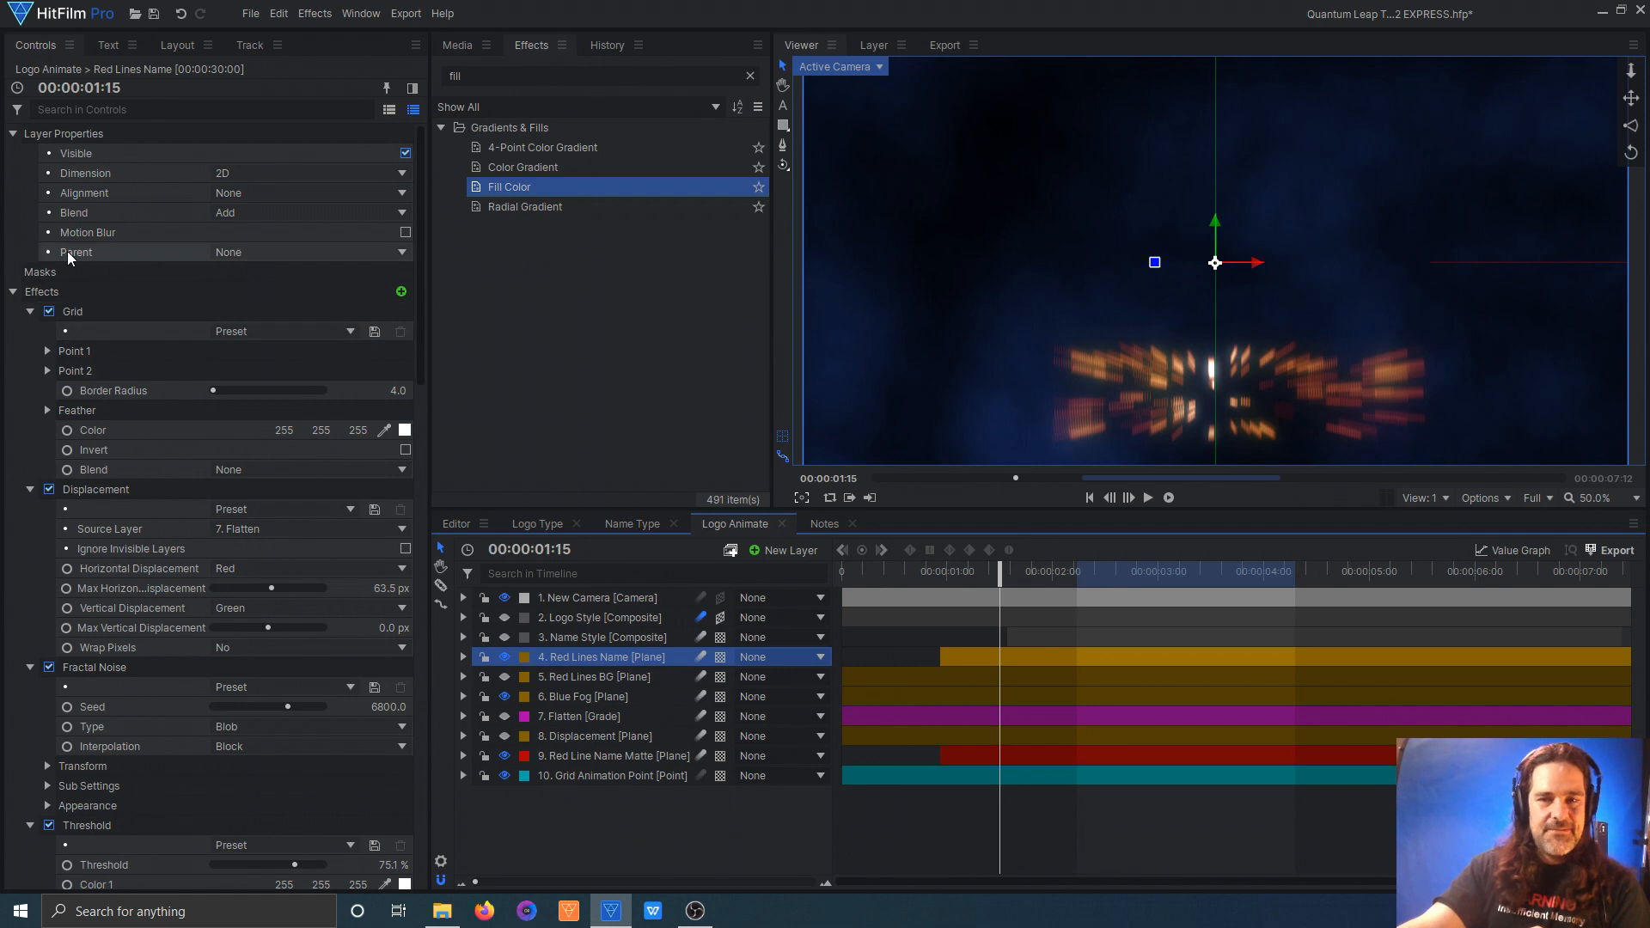
Step: Review the Red Lines Name plane's effects, scrubbing to 00:00:01:25 and comparing the picture with Set Matte off and back on
scroll(24, 189, down, 5)
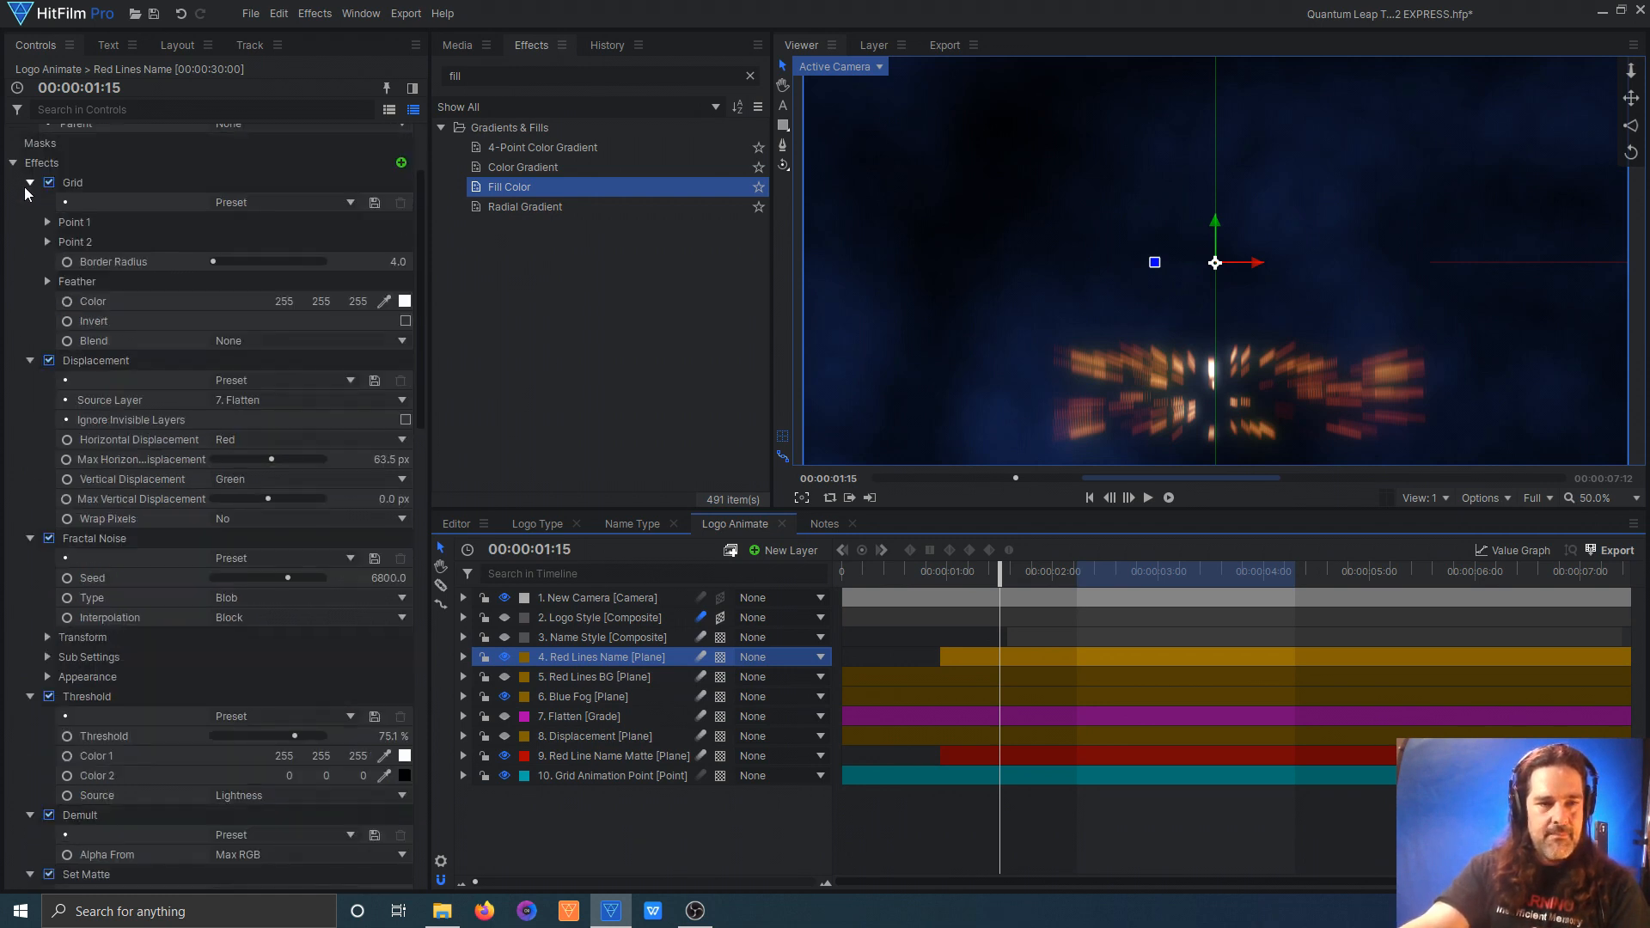
scroll(24, 191, down, 2)
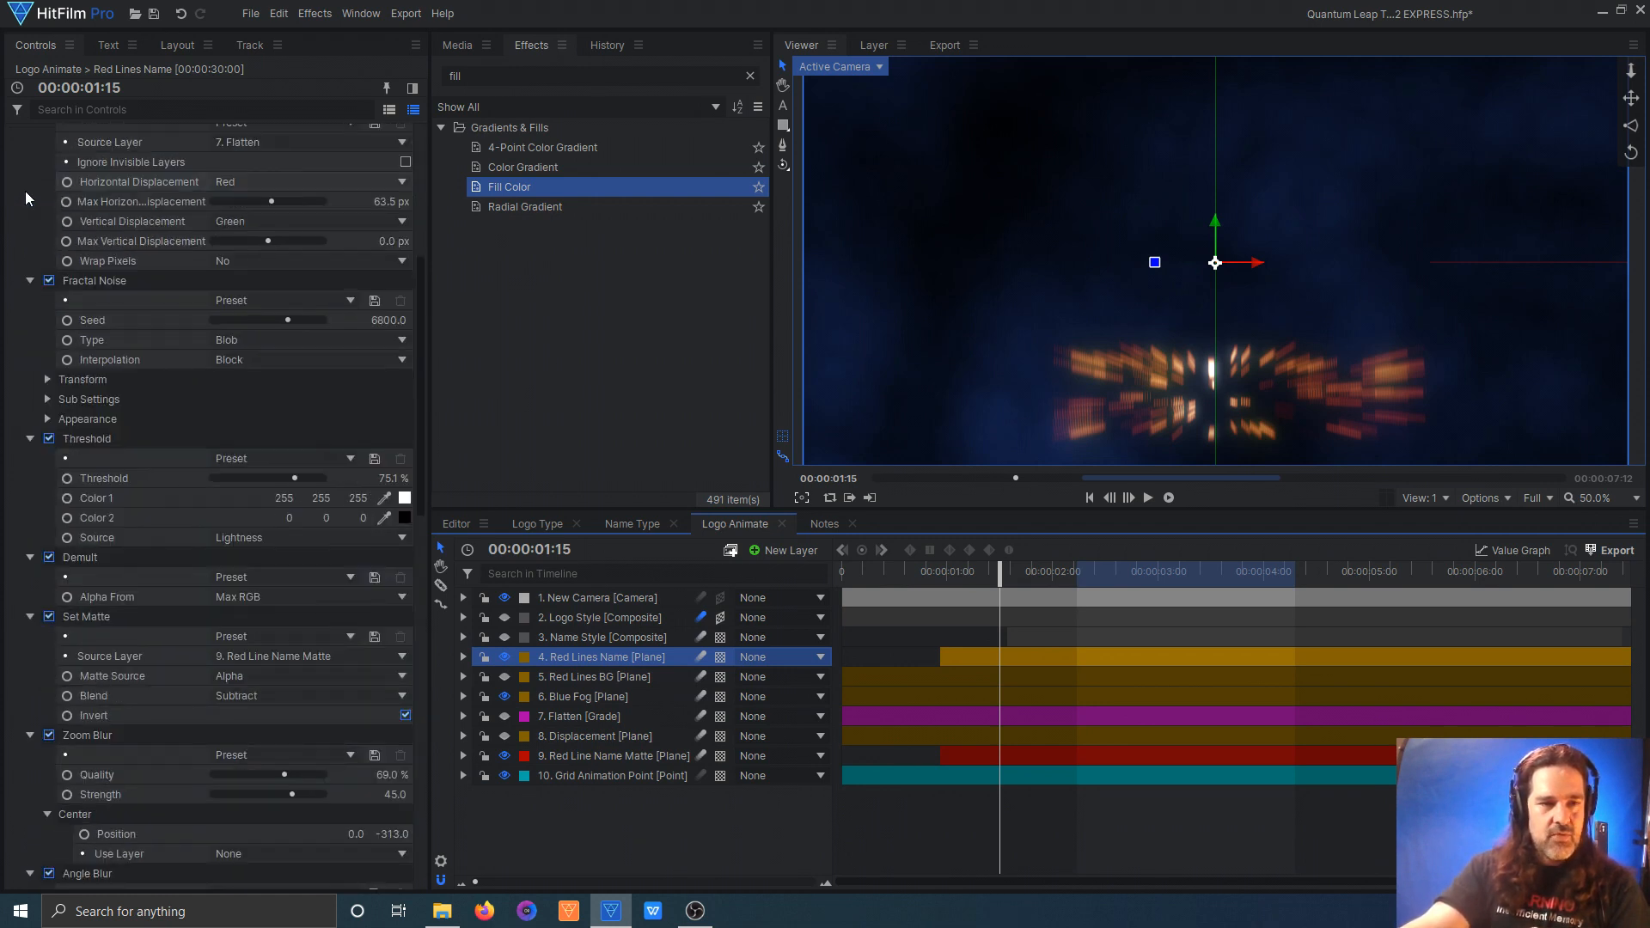
scroll(29, 194, down, 3)
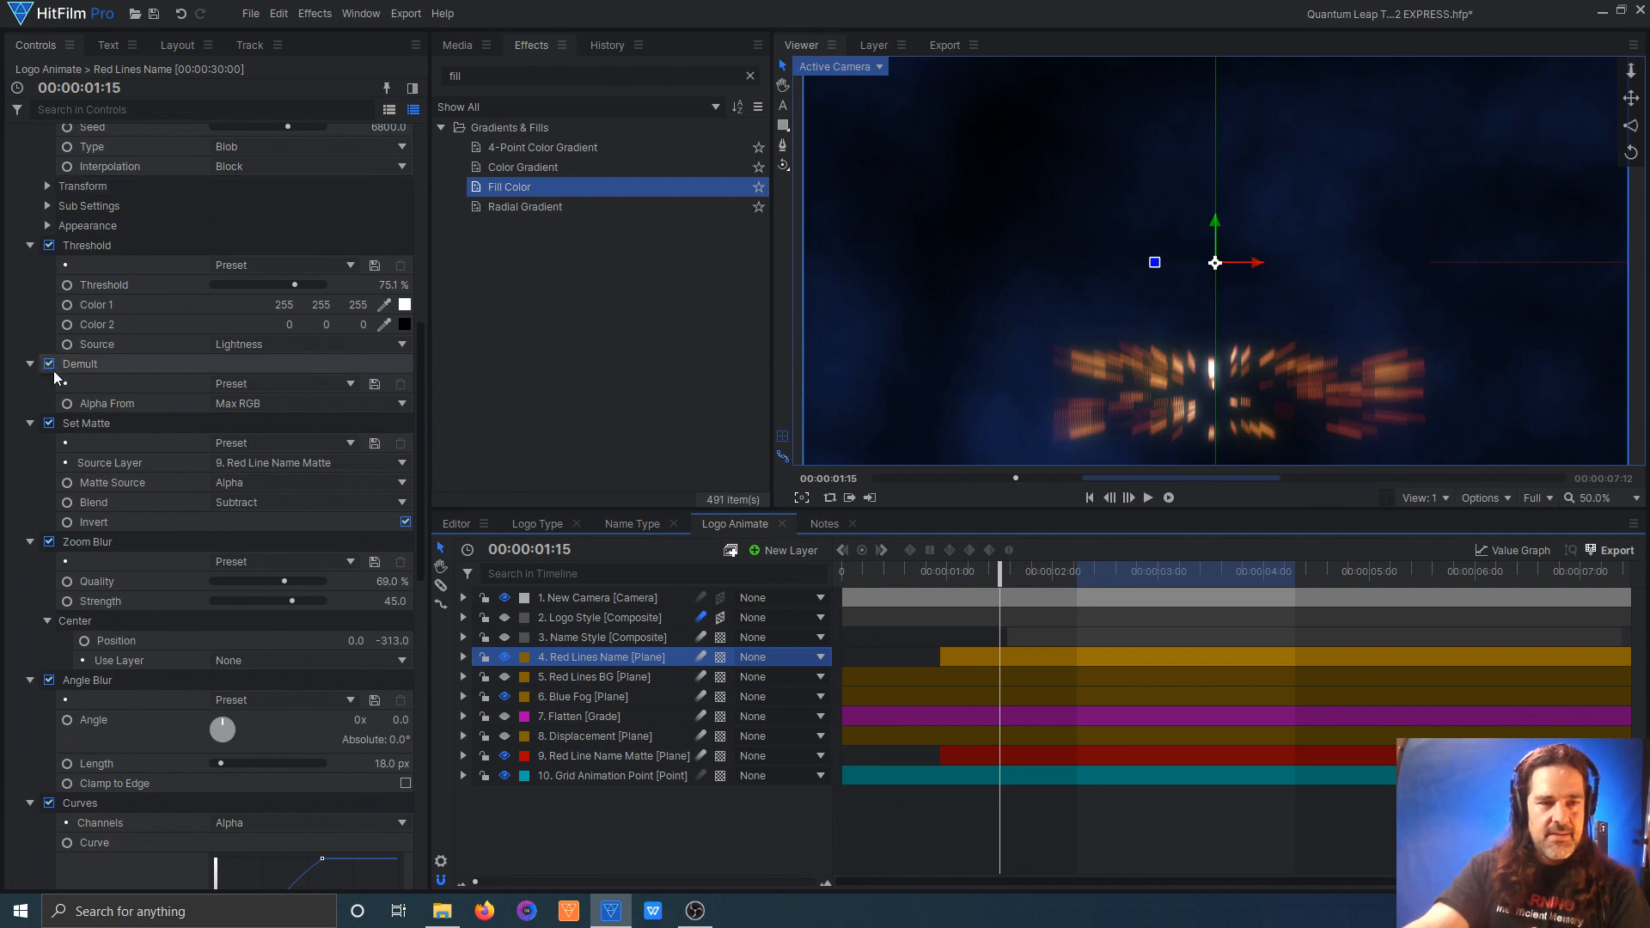
scroll(90, 368, down, 2)
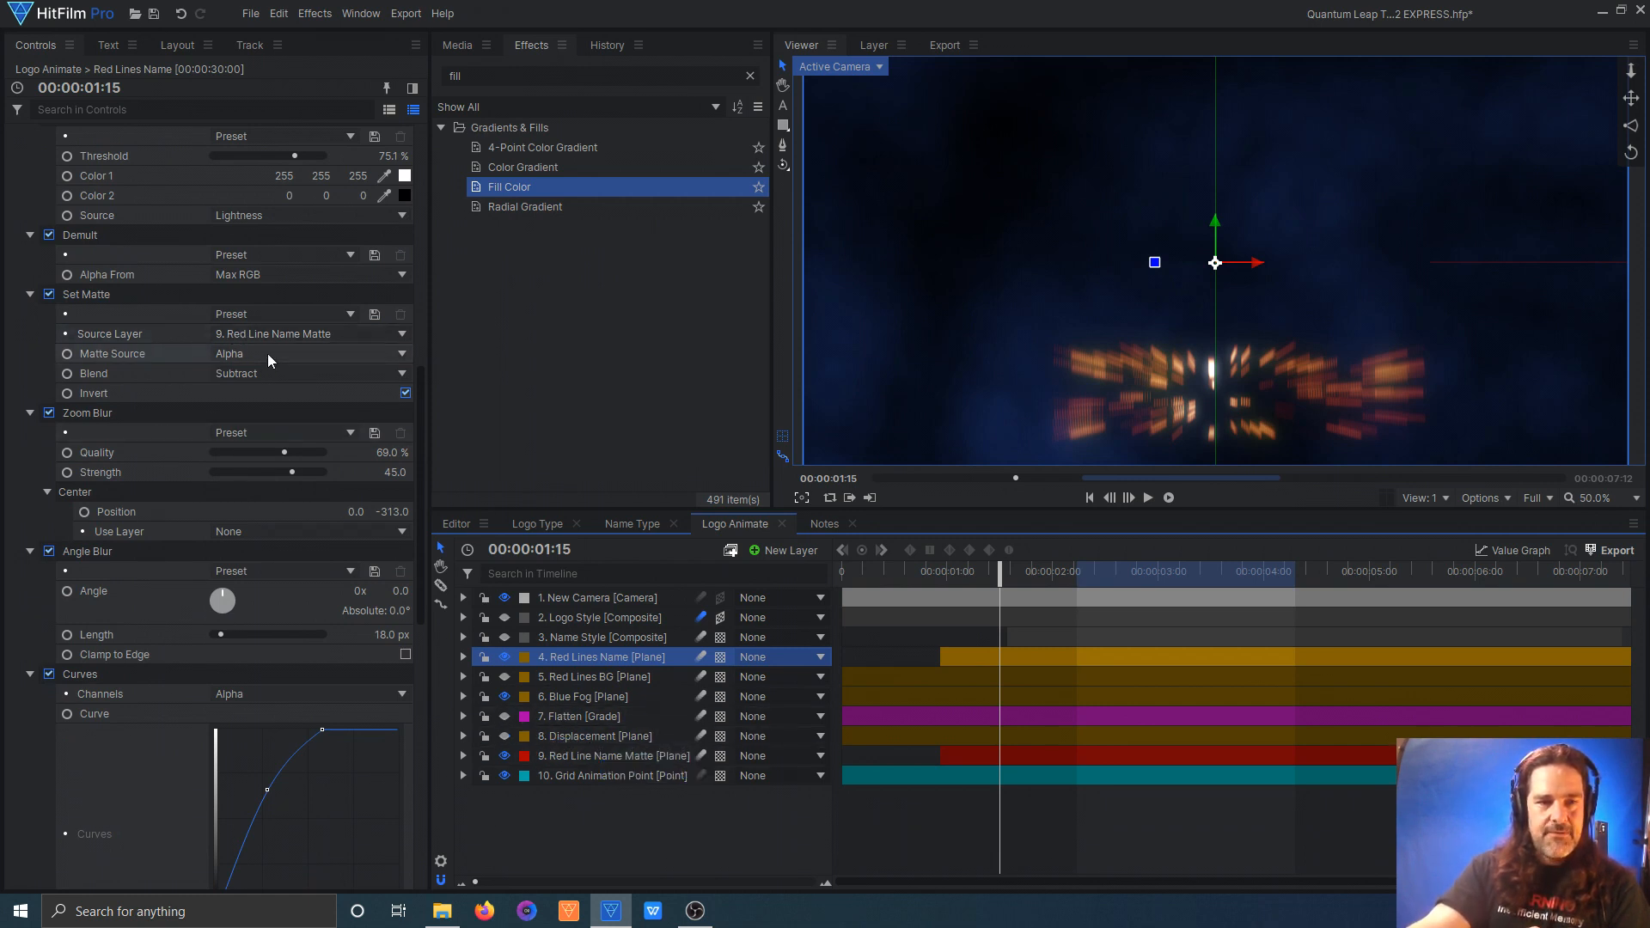
drag(999, 570, 1051, 539)
scroll(323, 487, down, 1)
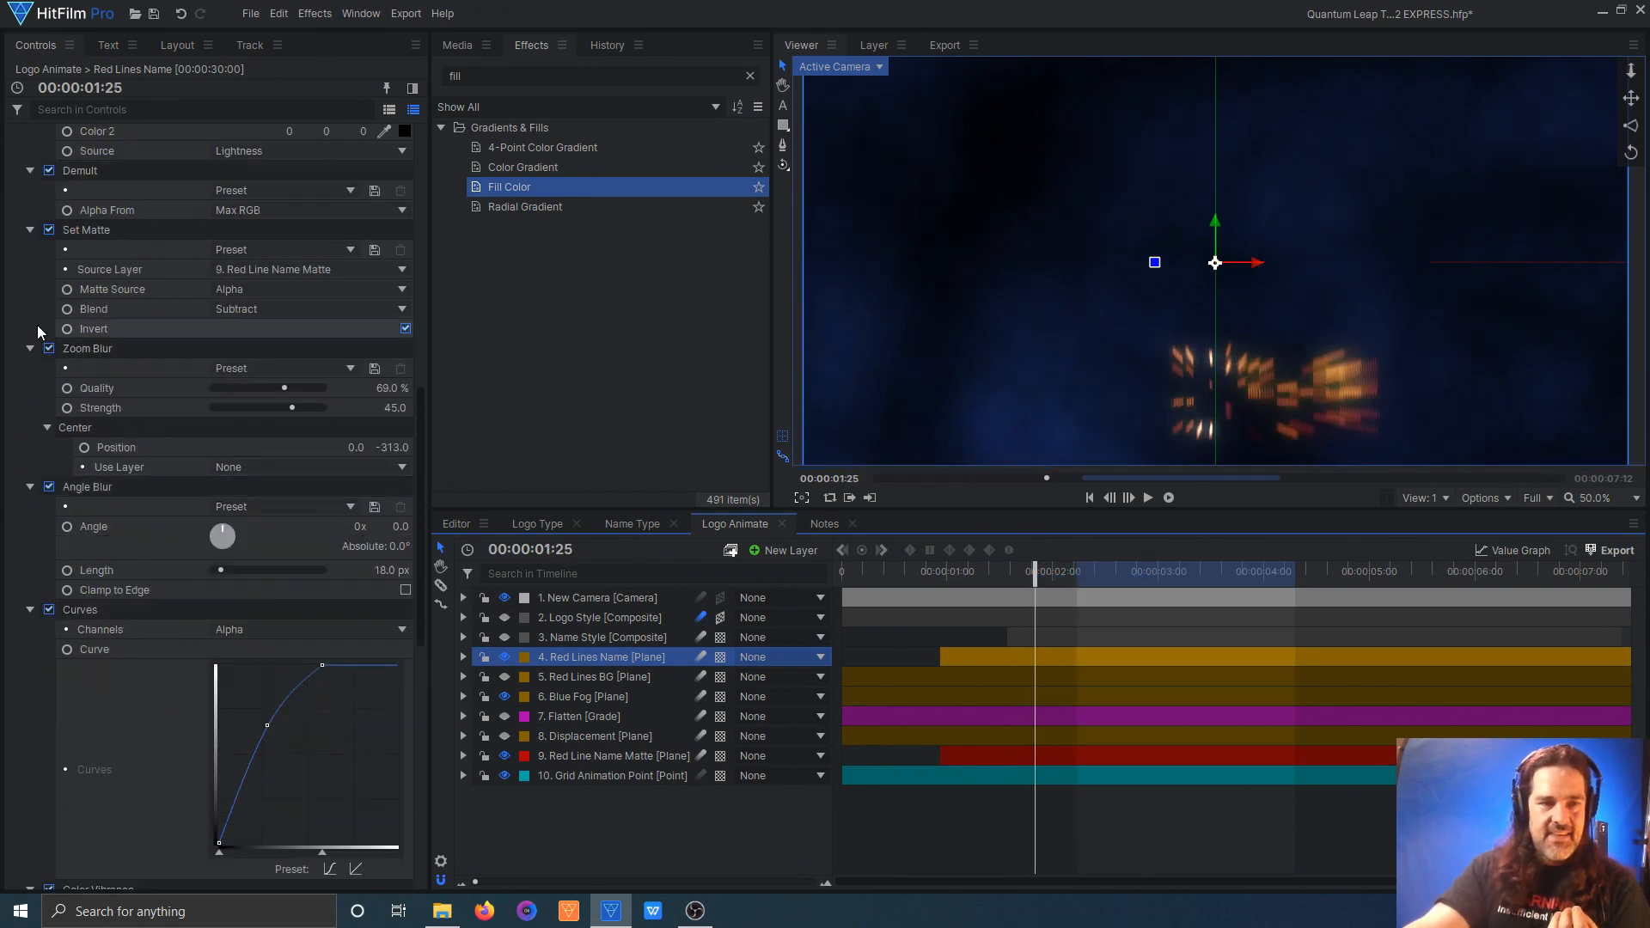
scroll(107, 493, down, 5)
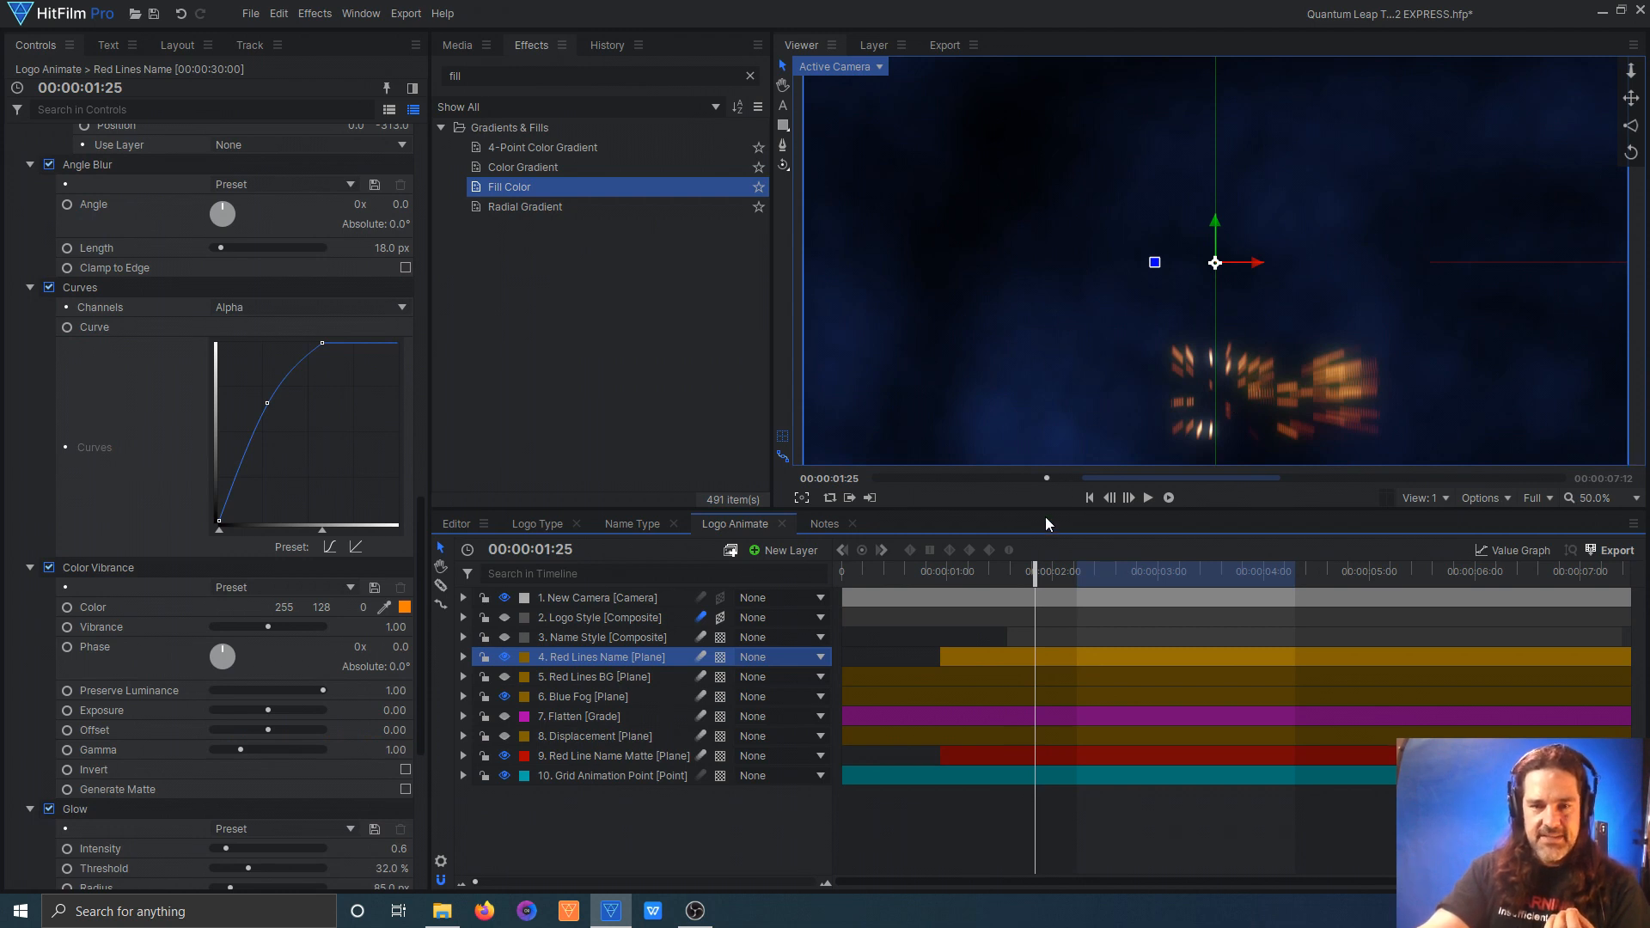
scroll(143, 466, up, 4)
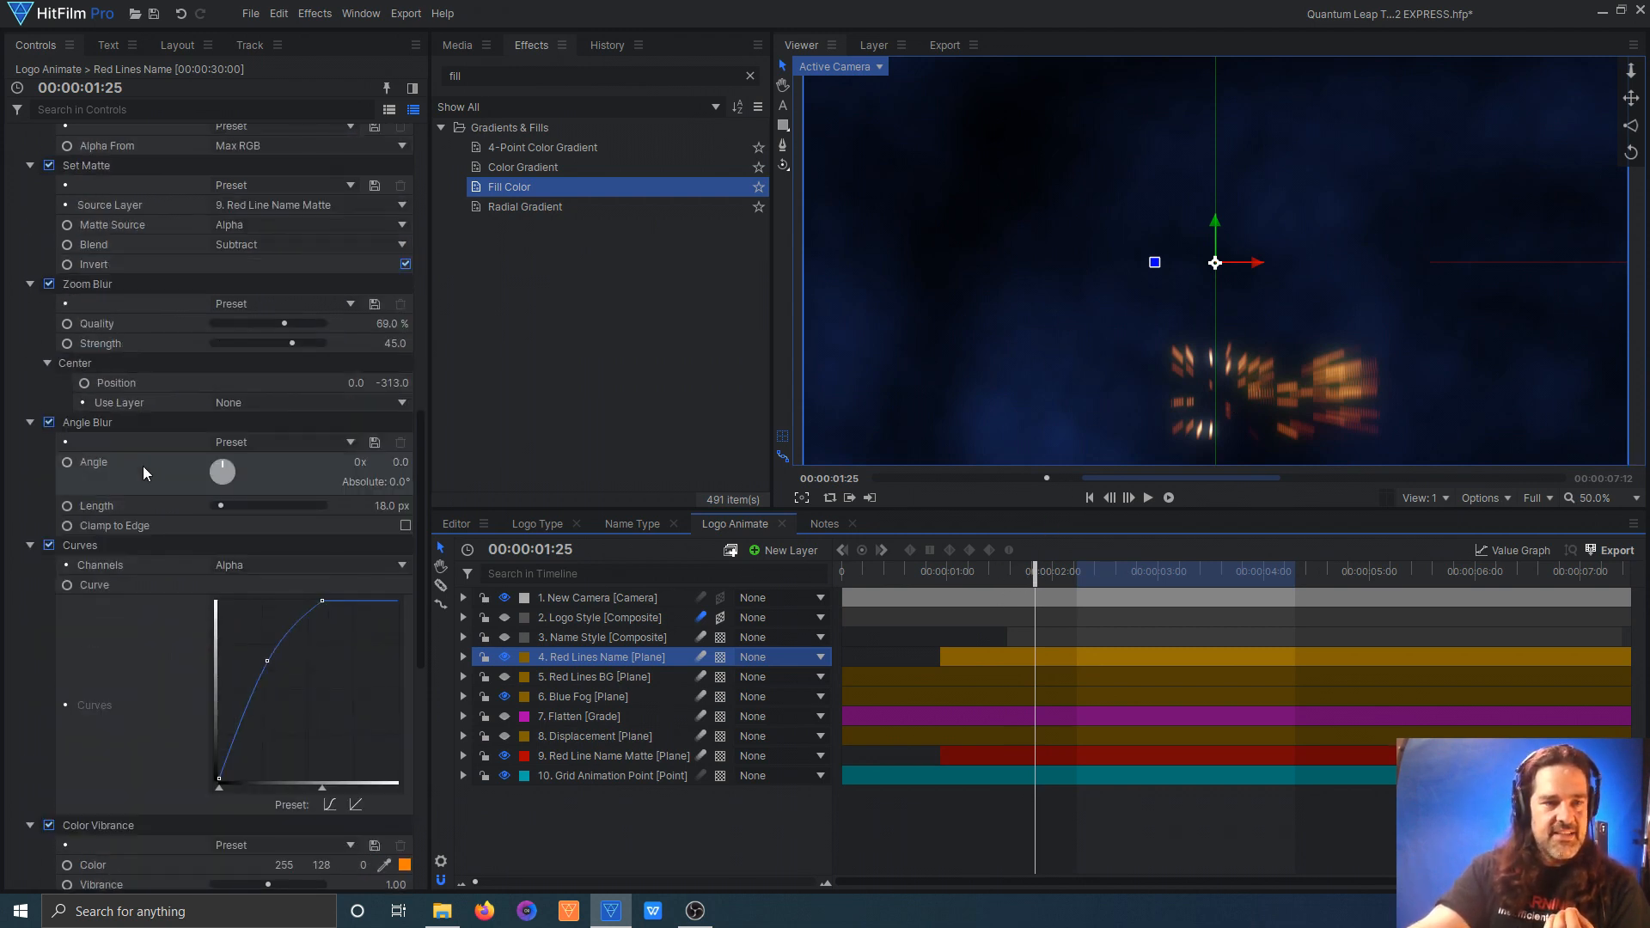
scroll(142, 466, up, 2)
click(50, 295)
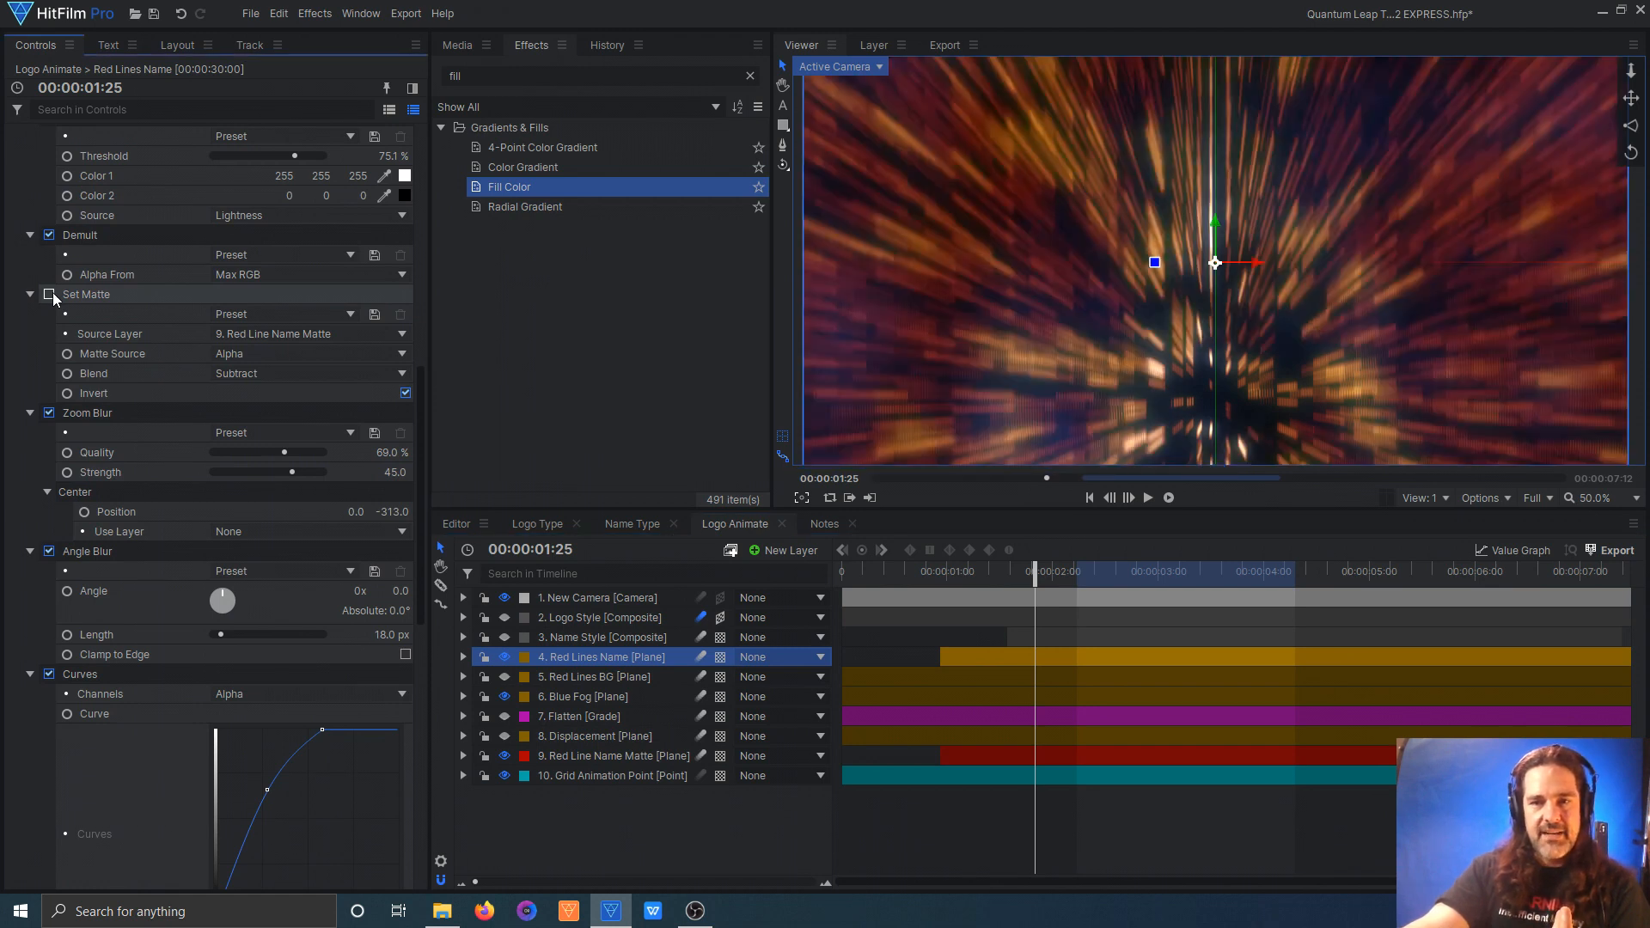
click(49, 294)
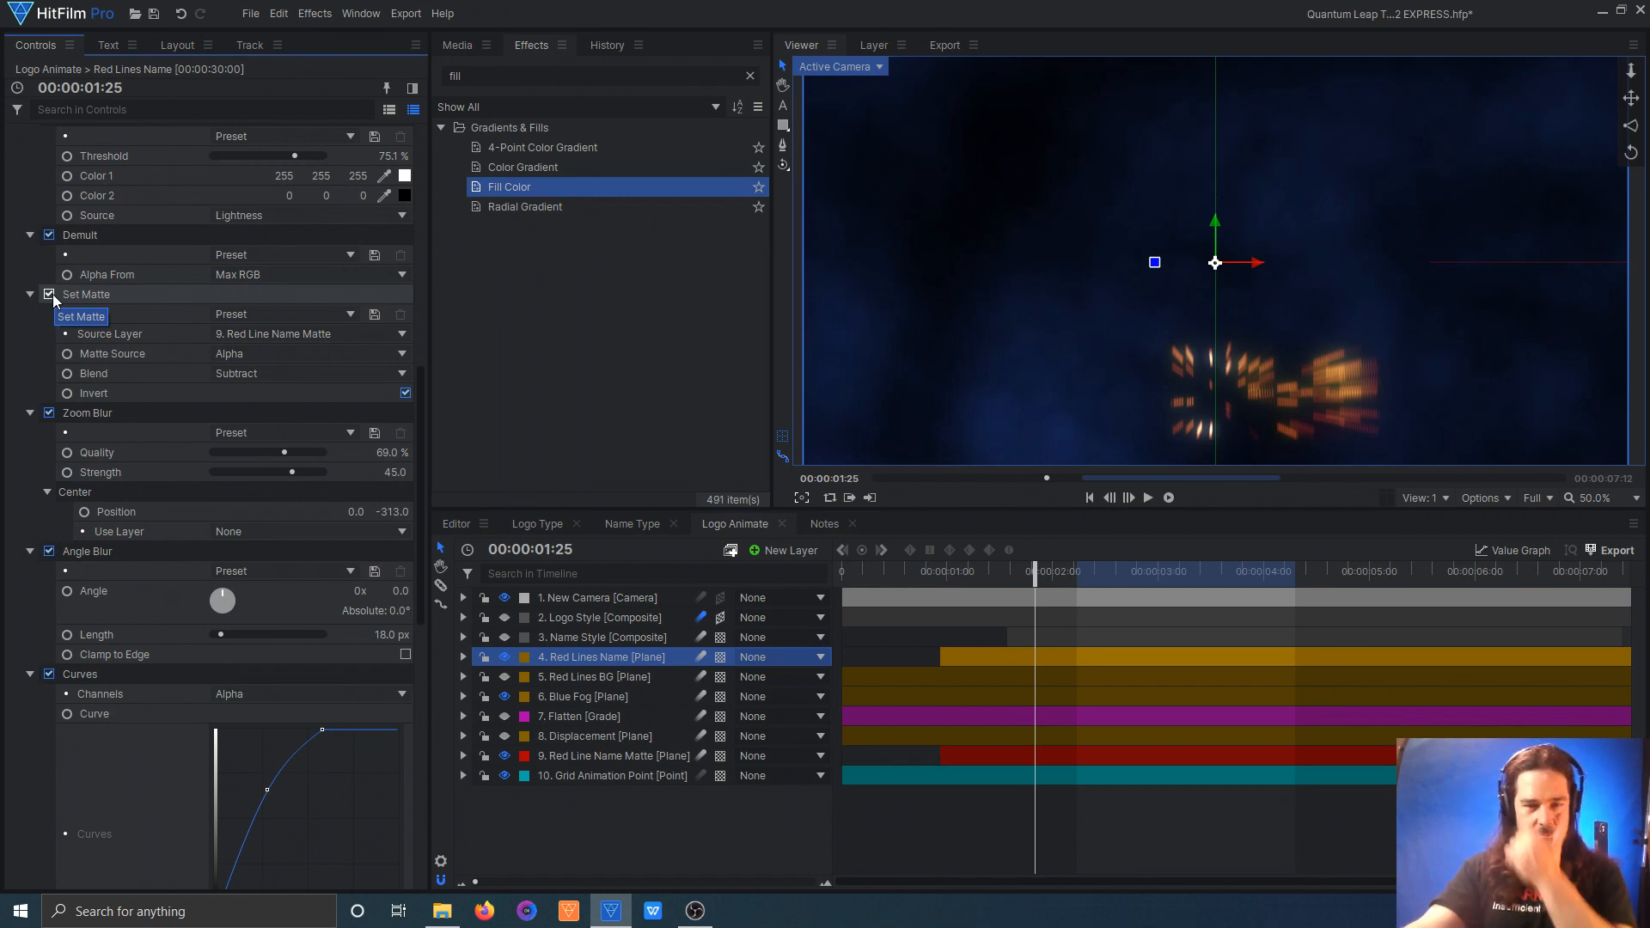
Step: Scrub the Name Style layer to 00:00:02:15 to examine its animated mask reveal, and select the Logo Style layer
click(562, 637)
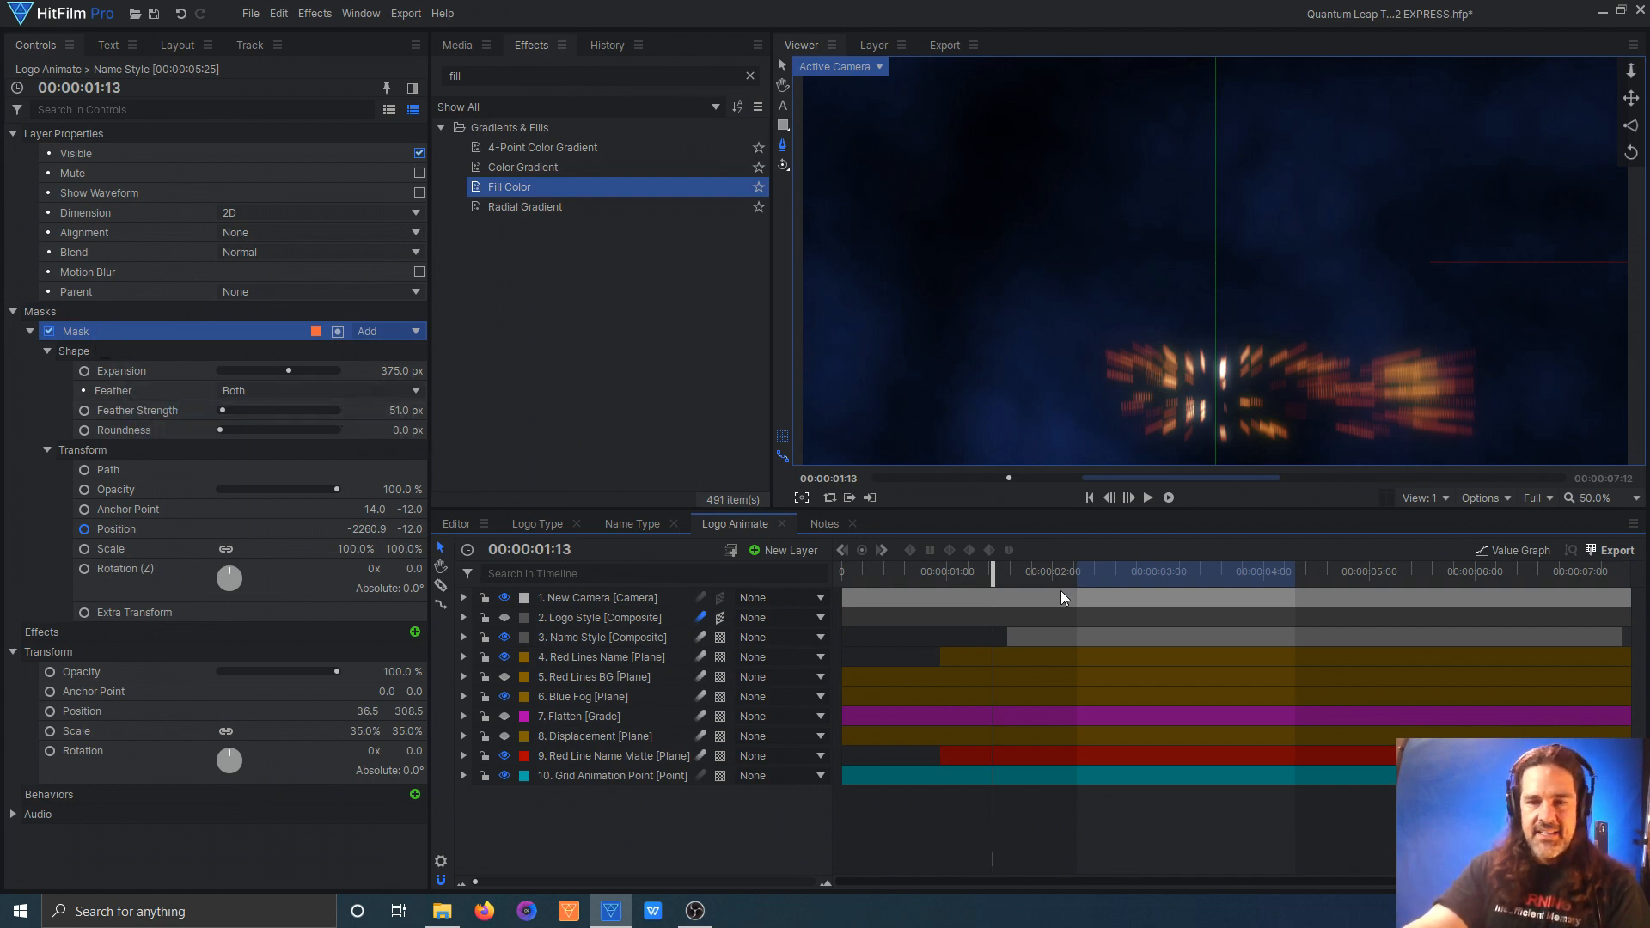
drag(994, 575, 1023, 574)
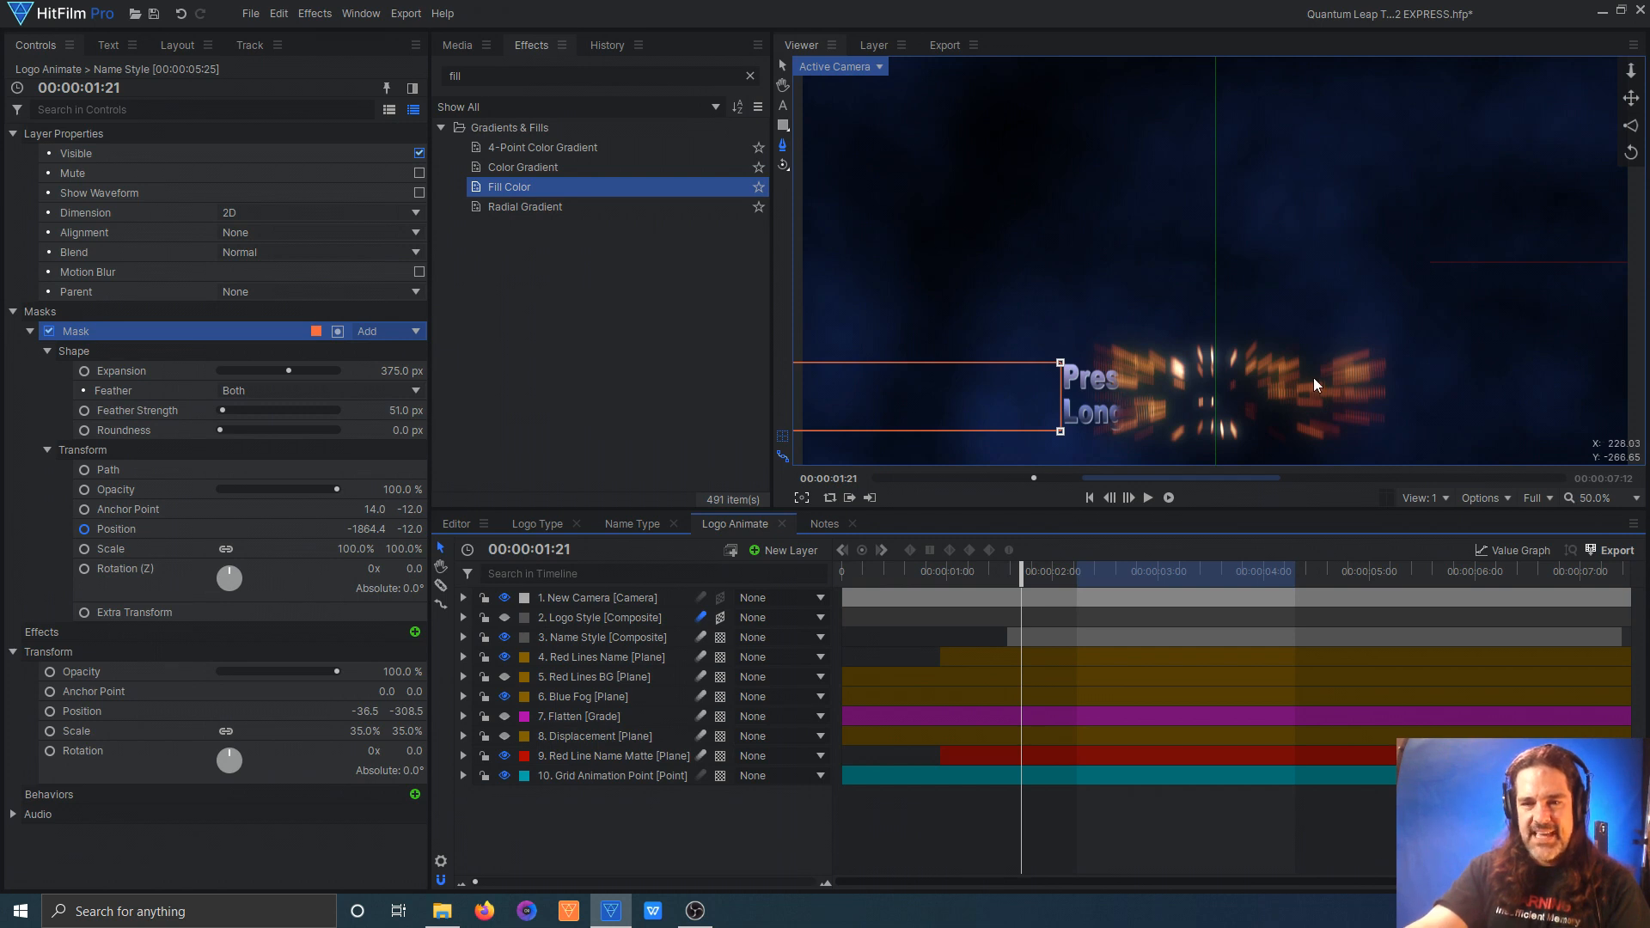
drag(1025, 572, 1105, 571)
click(600, 618)
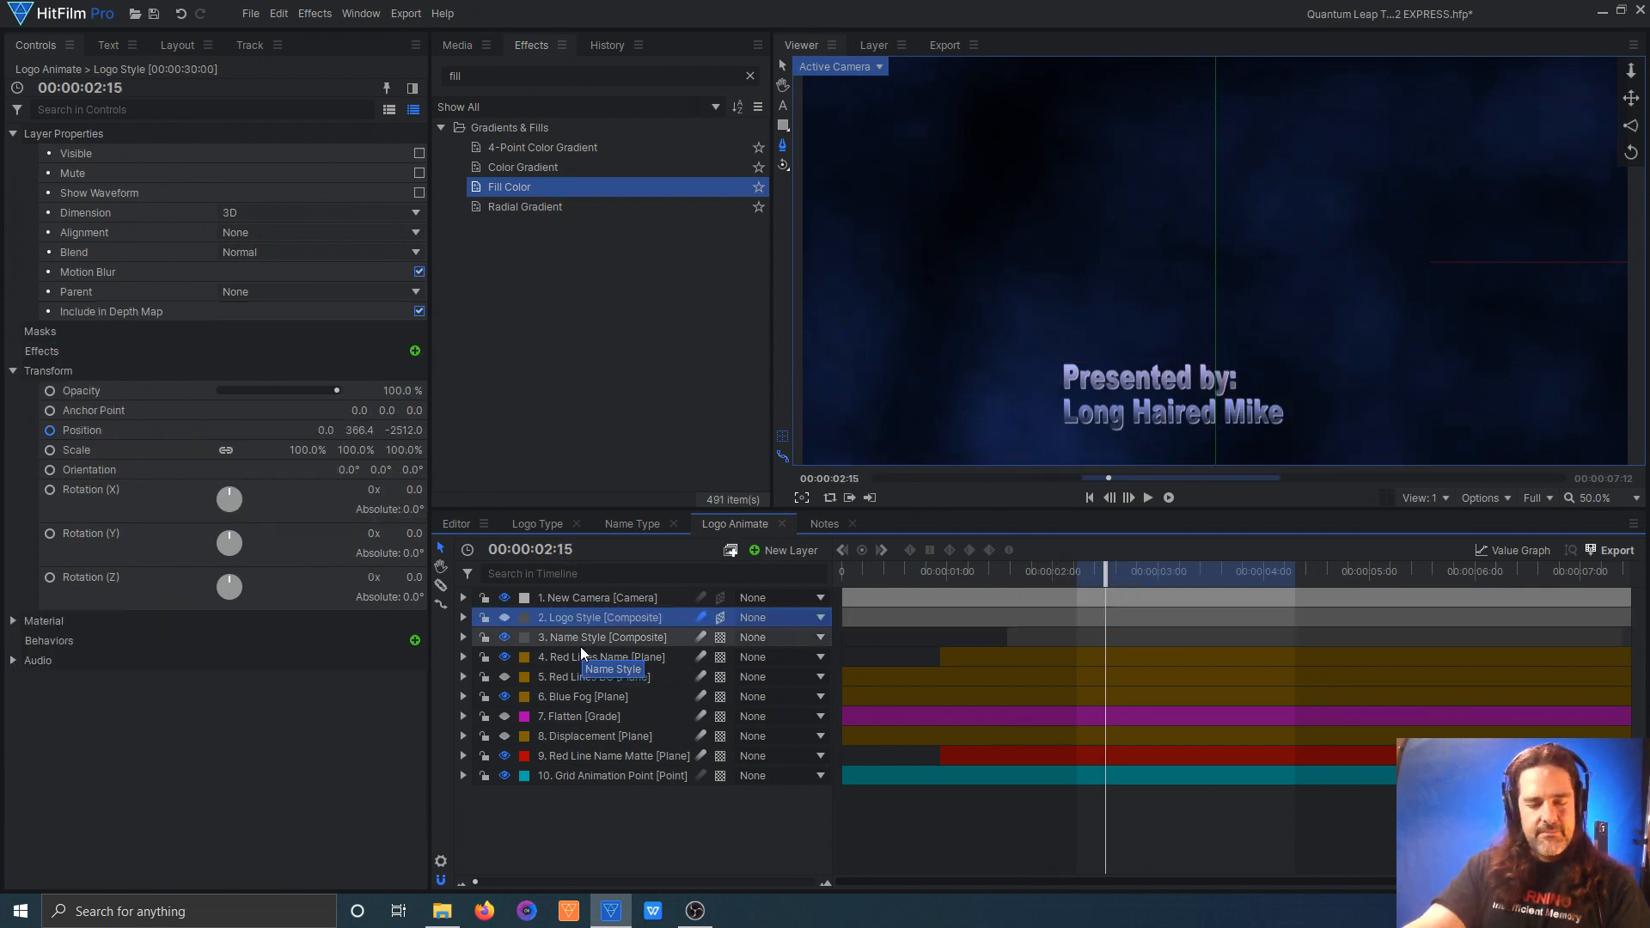
Step: Show the Logo Style layer and scrub from 00:00:00:00 to 00:00:03:17 to examine its position animation
click(505, 618)
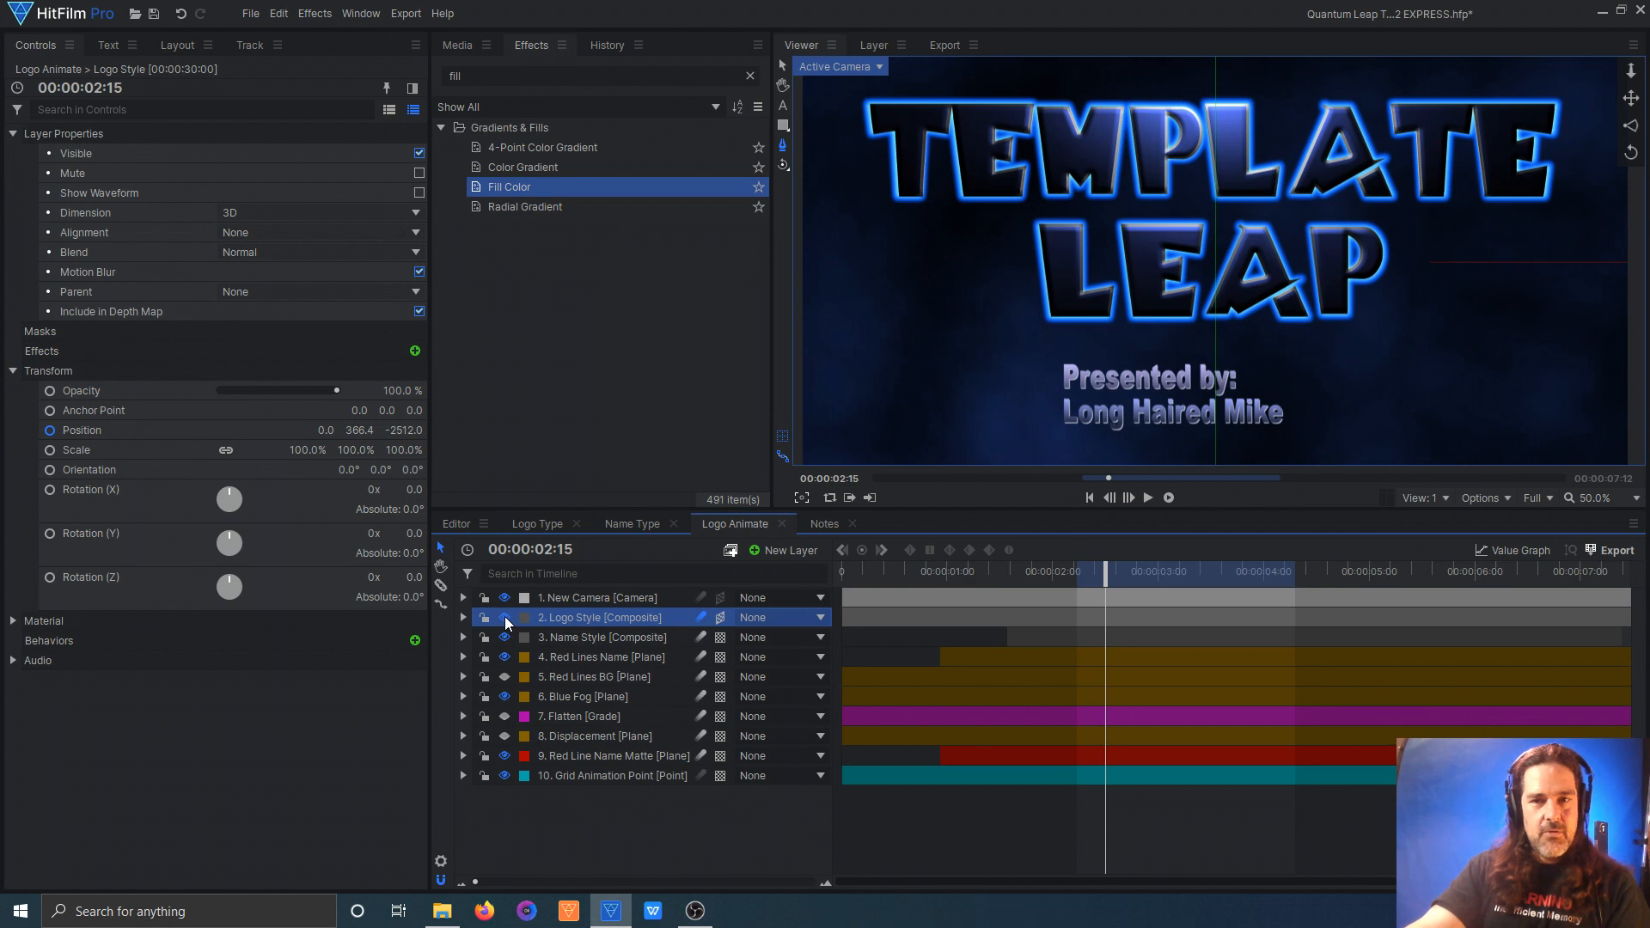
drag(1108, 578, 842, 571)
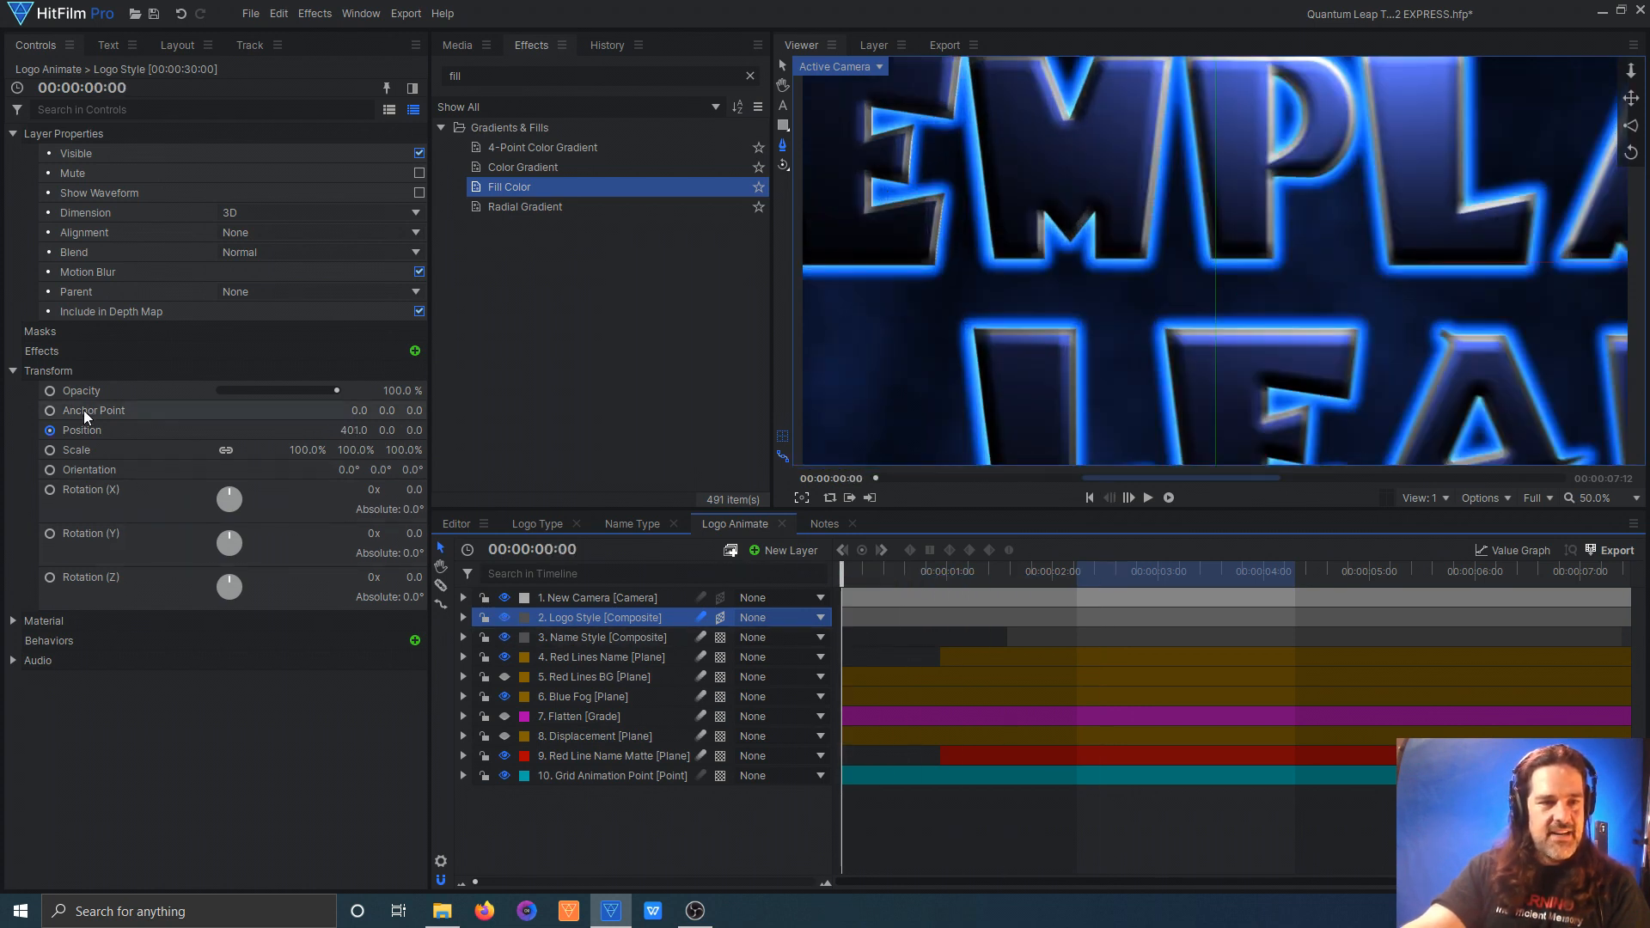
click(87, 435)
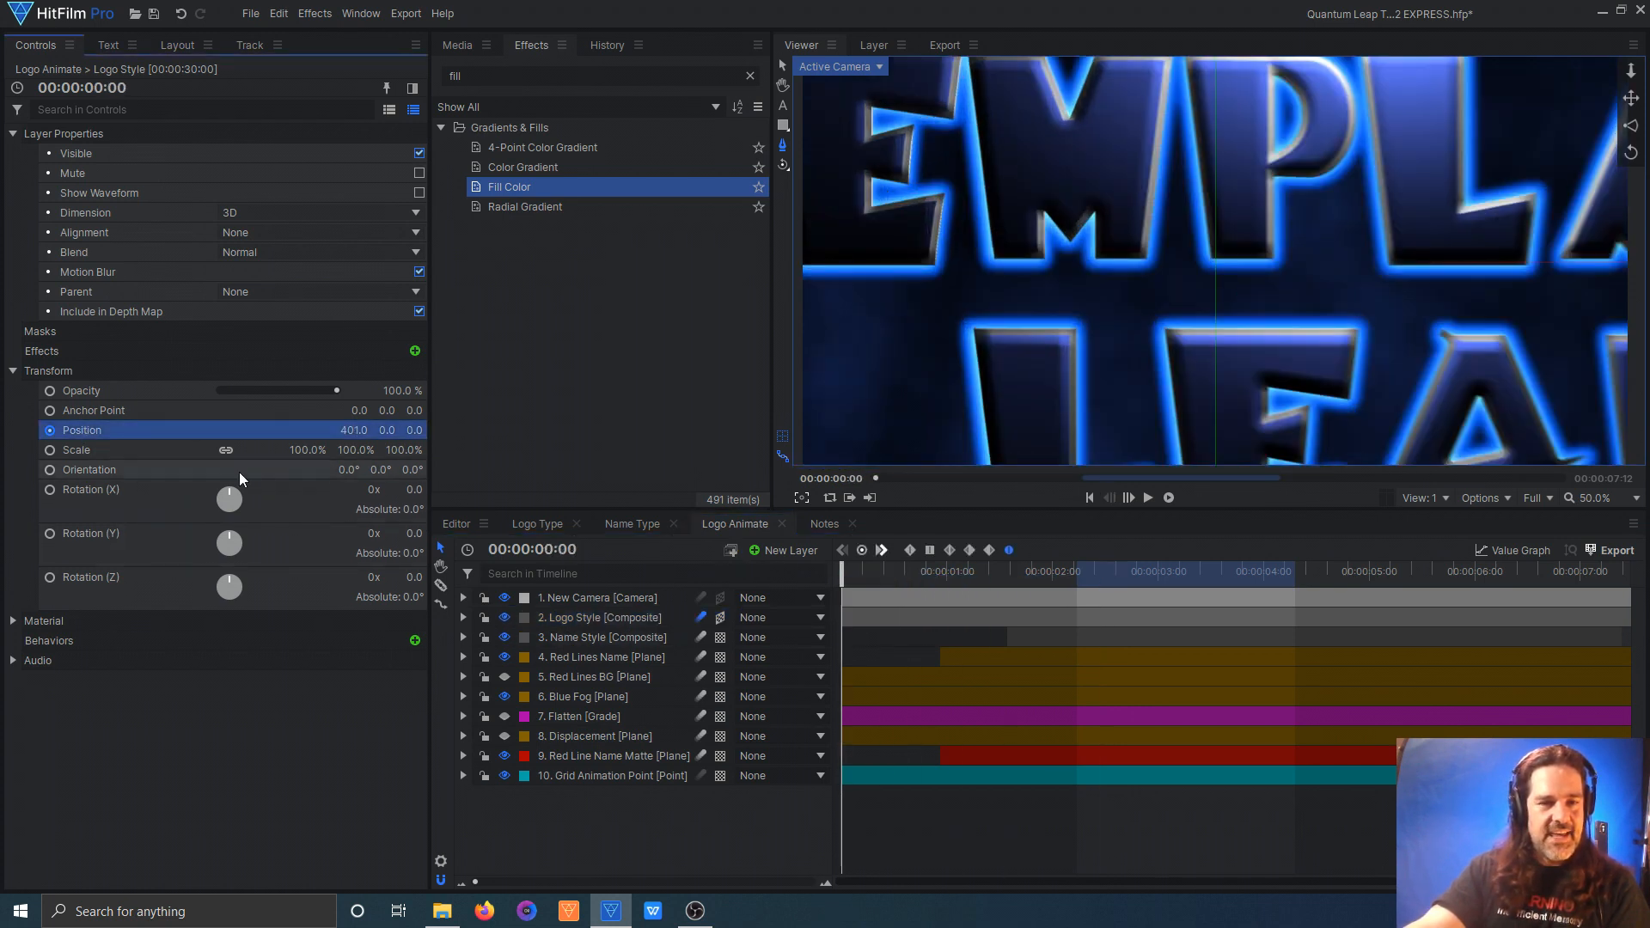
click(560, 620)
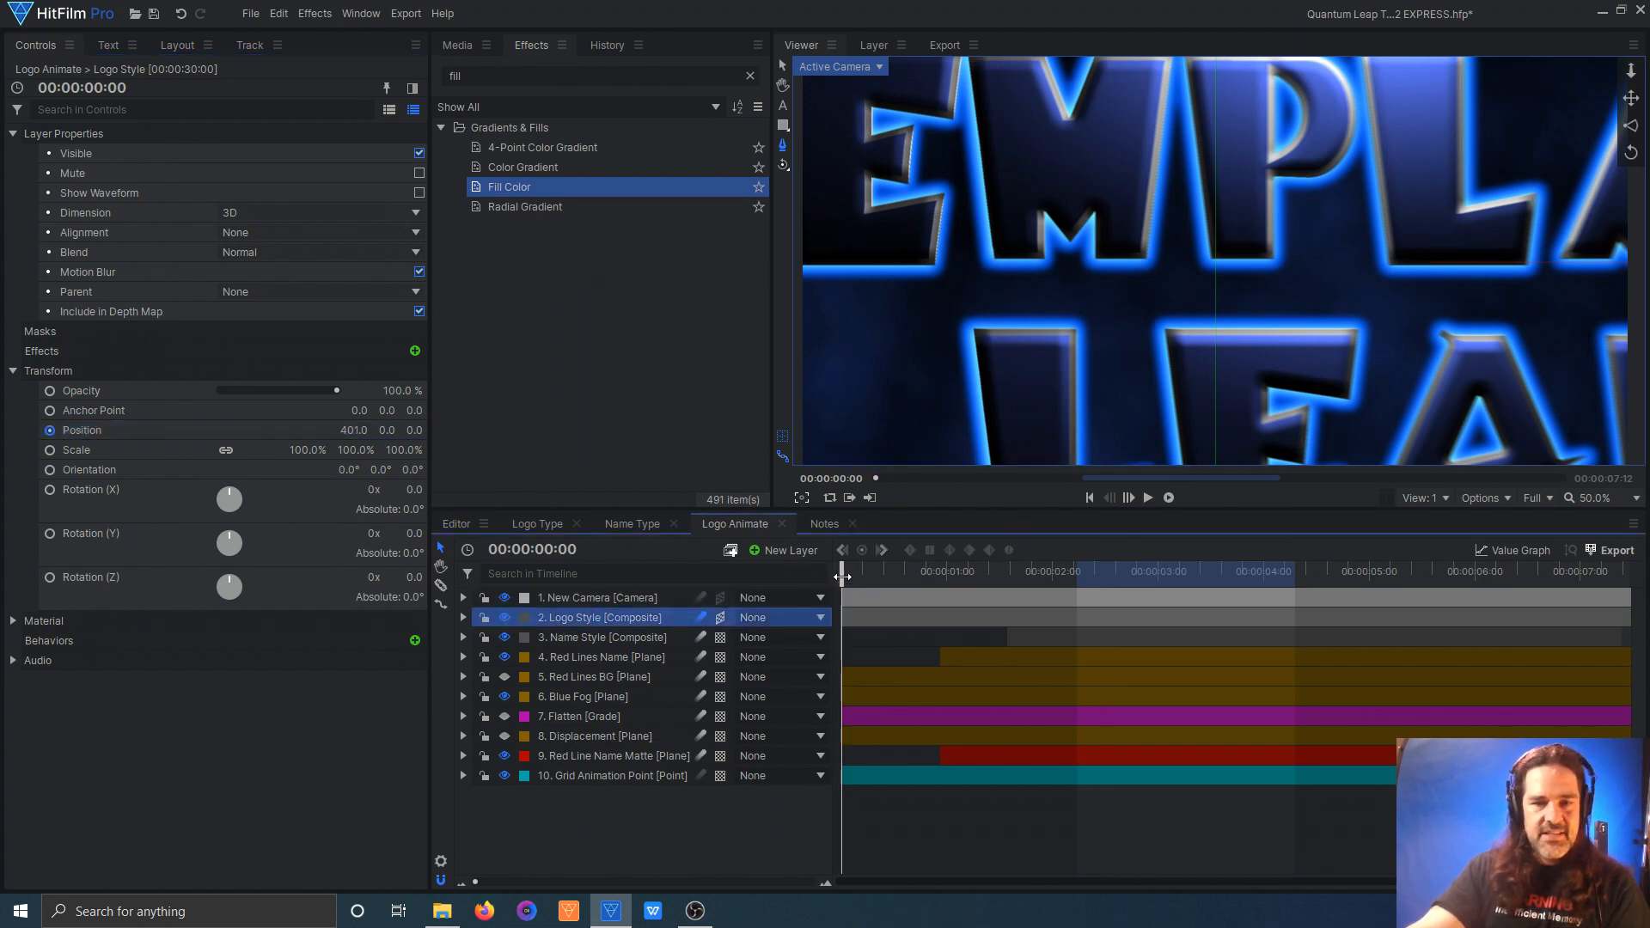
drag(849, 575, 1217, 574)
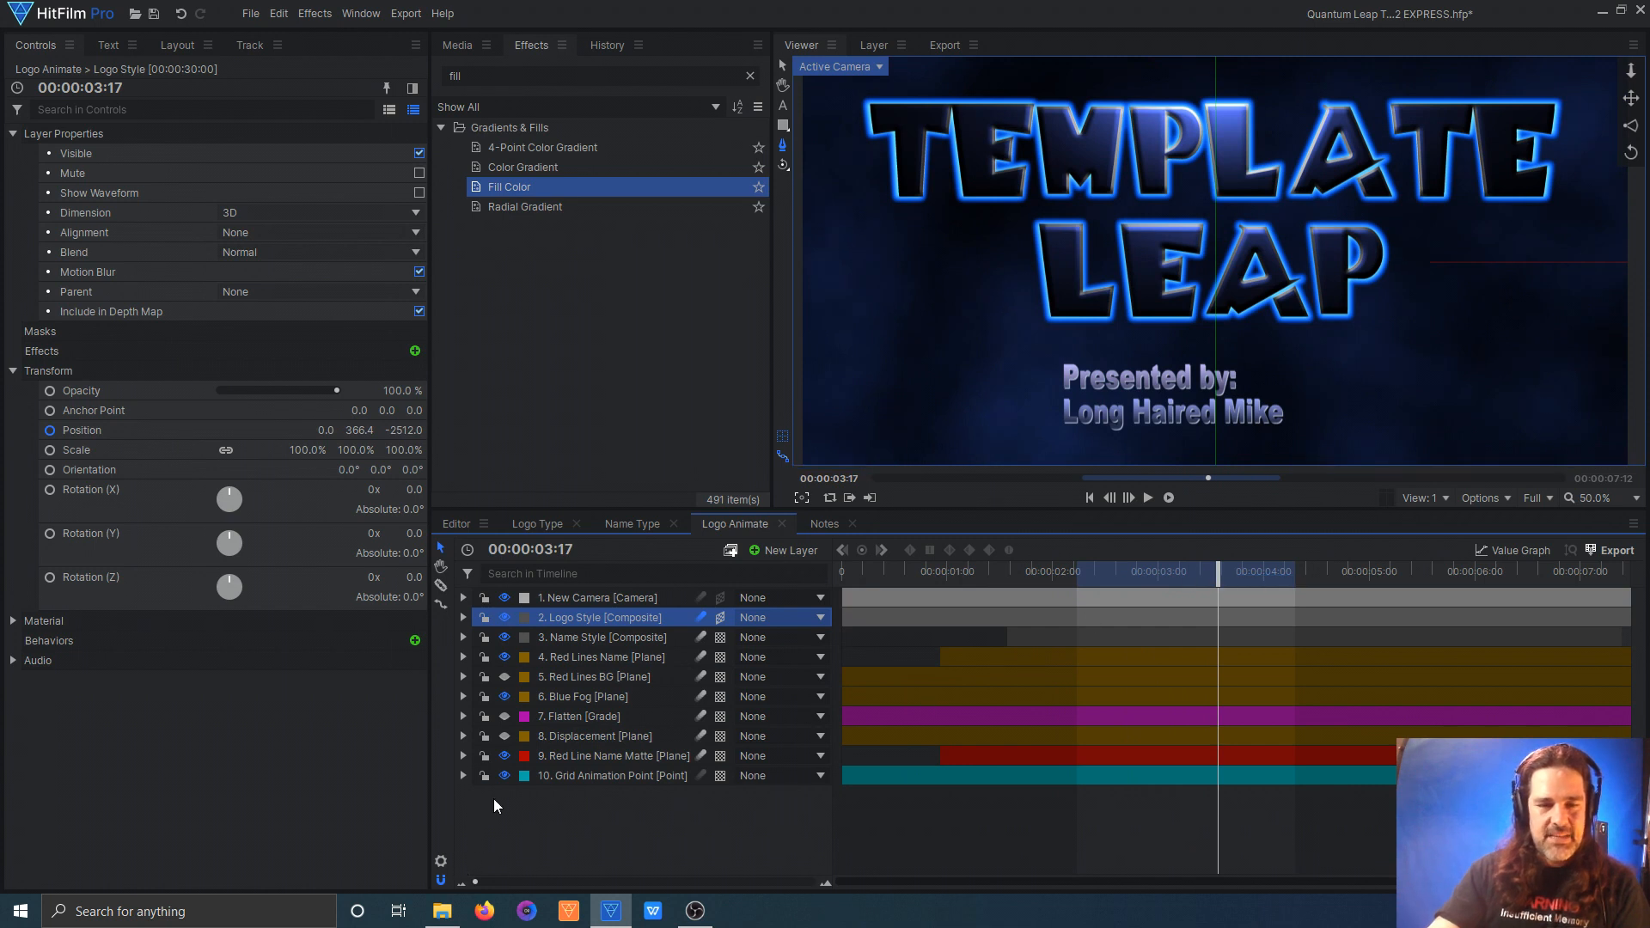
Step: Make the Red Lines BG plane visible and return the playhead to 00:00:00:00
drag(1225, 574, 636, 637)
drag(749, 639, 549, 586)
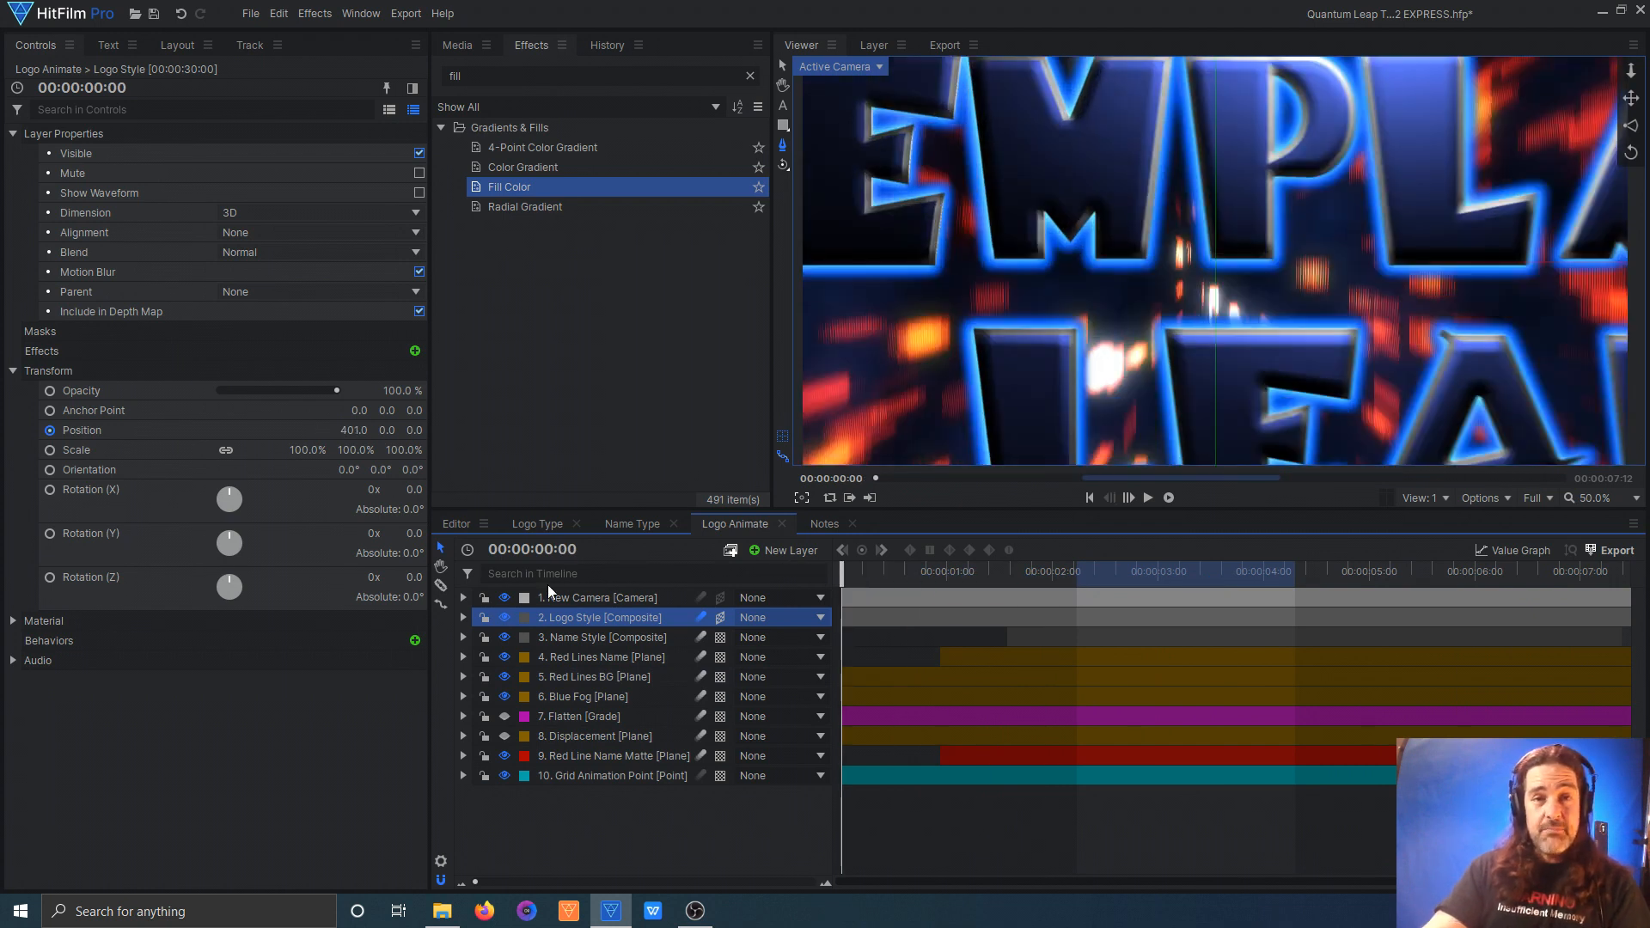